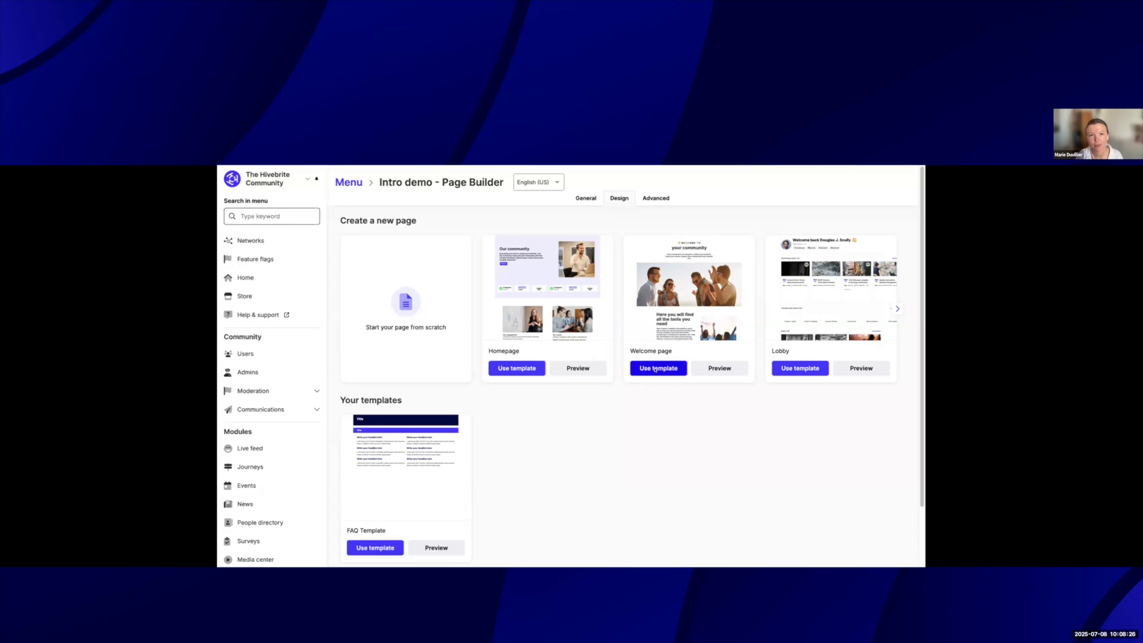
Create the page from the Welcome page template and look over its sections.
left_click(655, 369)
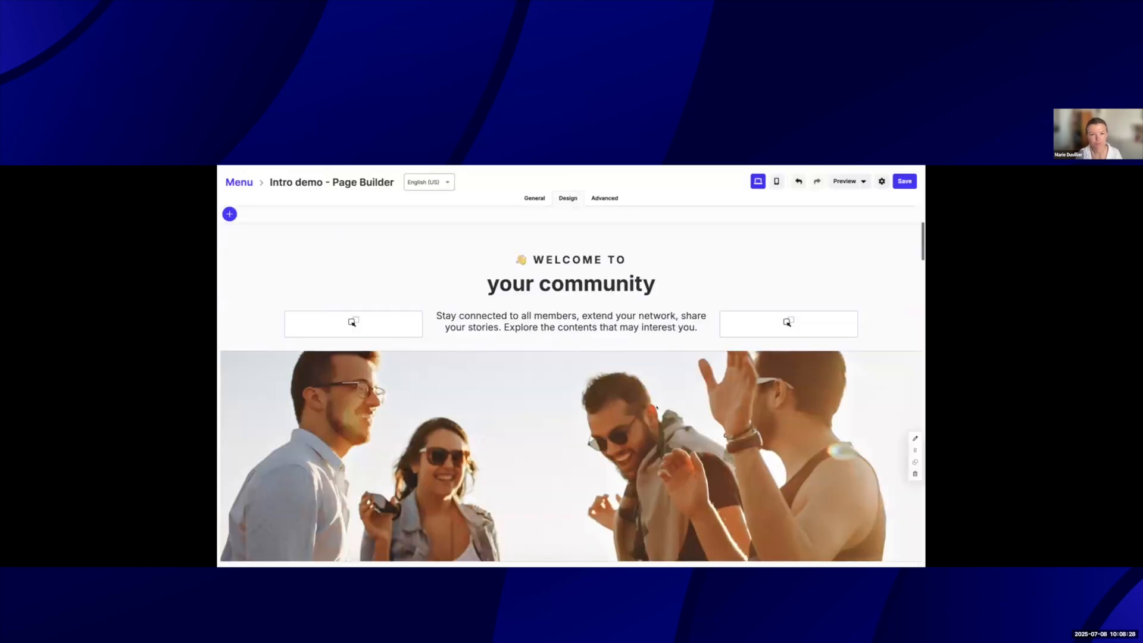
scroll(693, 425, "down", 4)
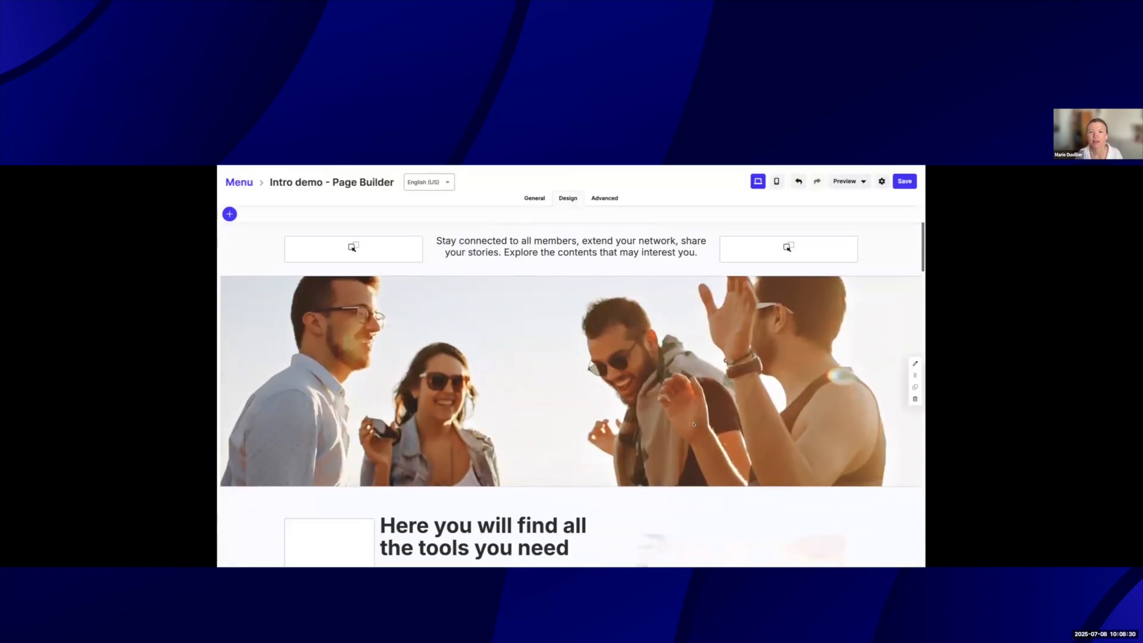
scroll(694, 424, "down", 10)
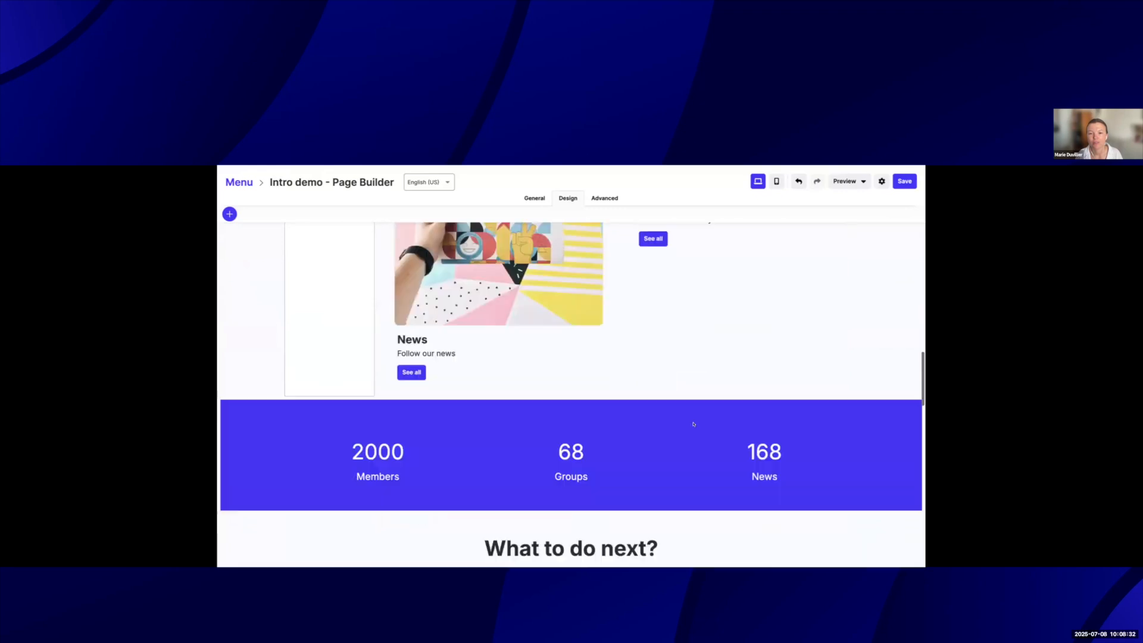
scroll(694, 423, "up", 14)
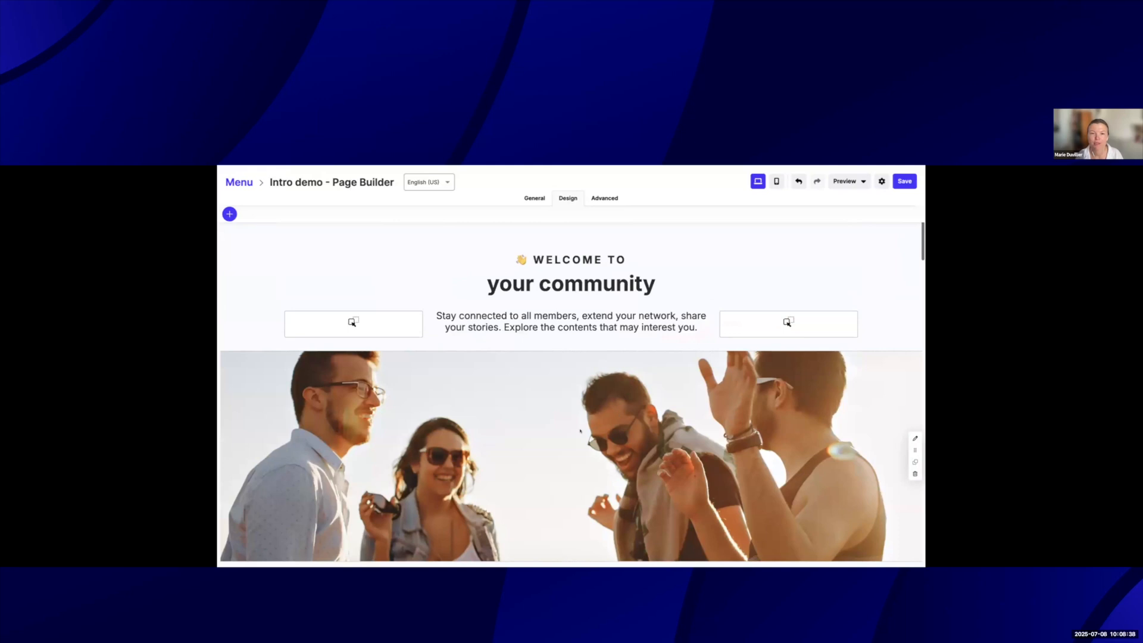
scroll(498, 407, "down", 1)
scroll(497, 408, "up", 1)
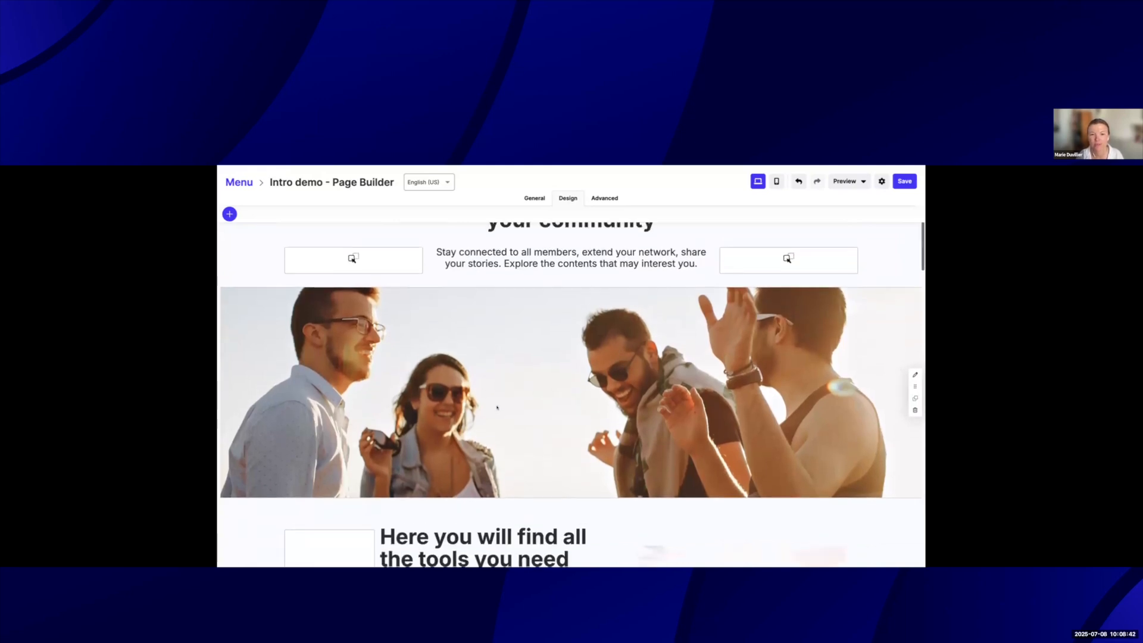
scroll(586, 433, "down", 3)
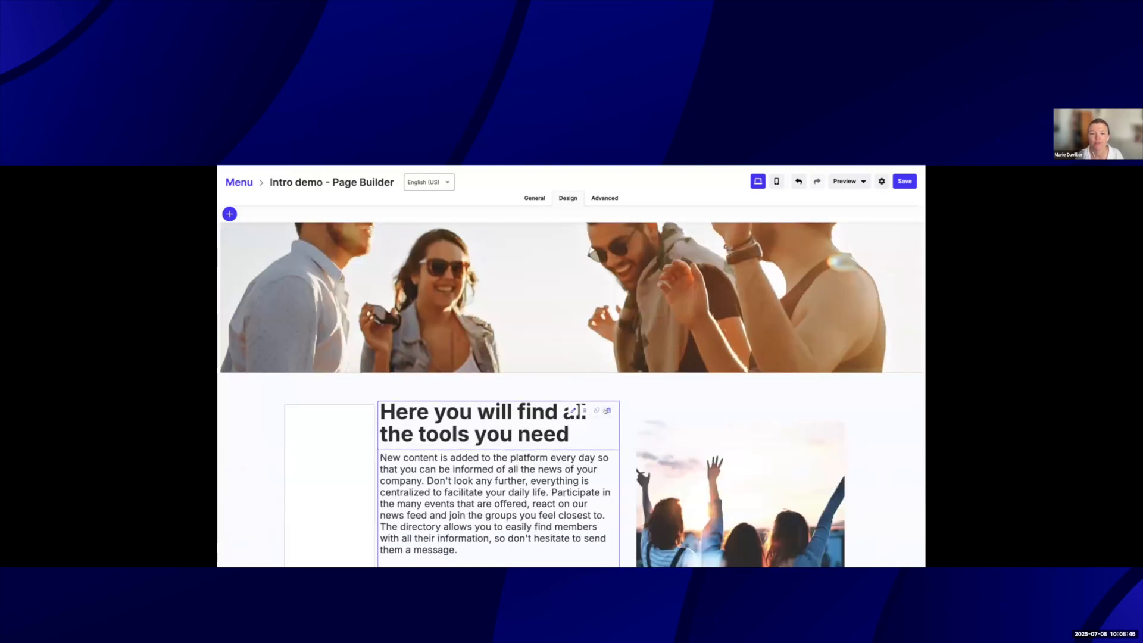
scroll(592, 467, "up", 3)
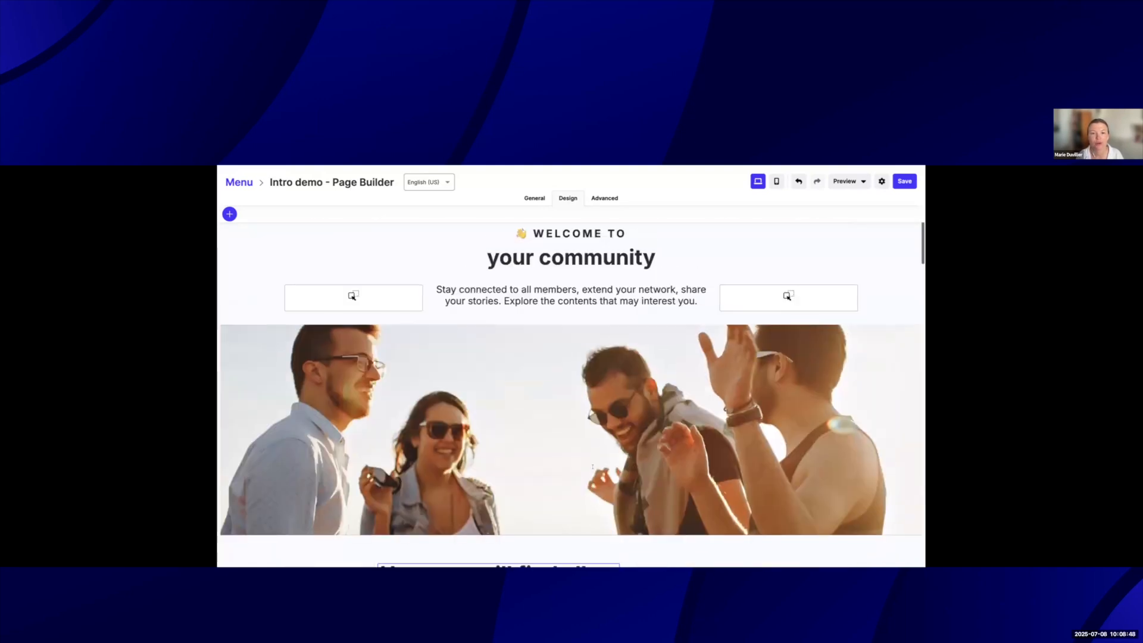
Try out a button component below the group photo and delete the section that holds it.
left_click(226, 214)
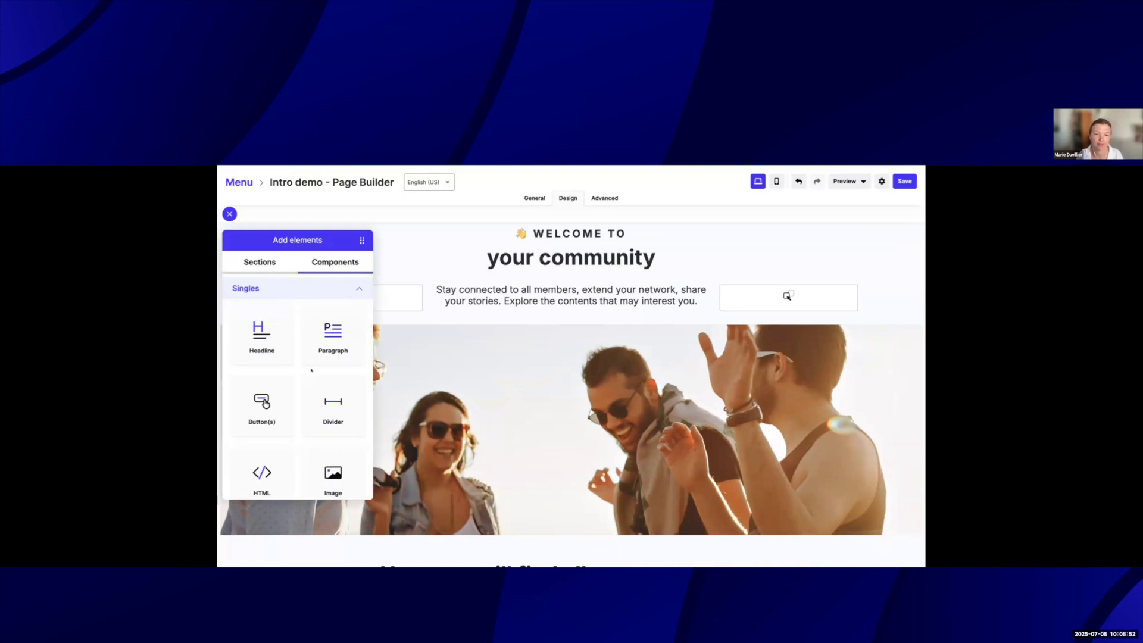
scroll(452, 386, "down", 4)
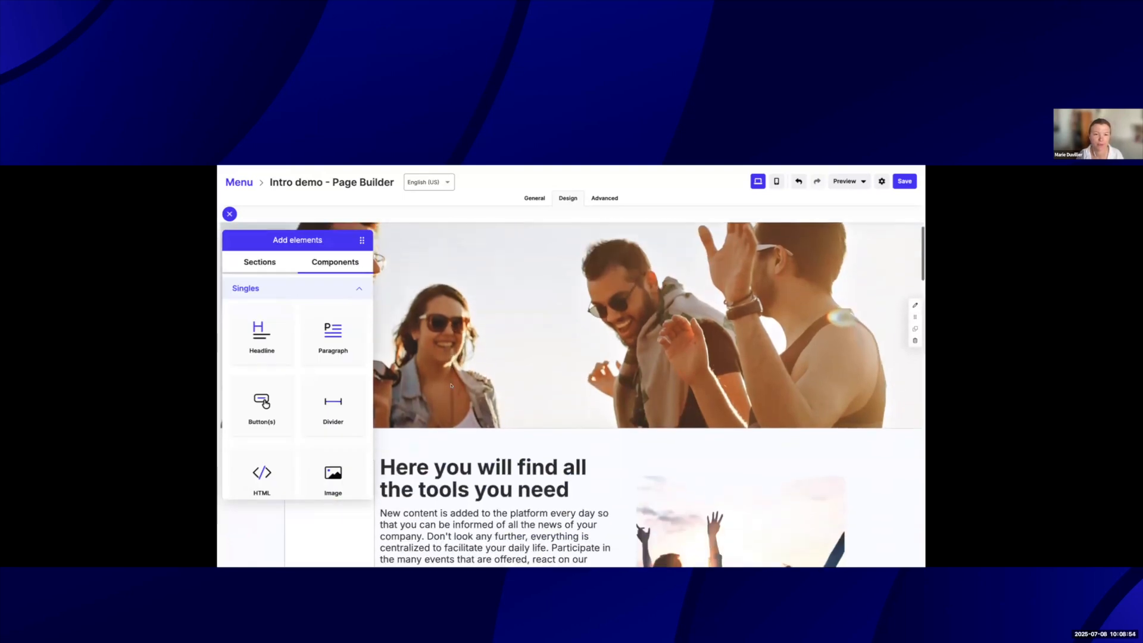
left_click_drag(253, 401, 566, 426)
scroll(342, 440, "down", 3)
left_click_drag(262, 400, 524, 412)
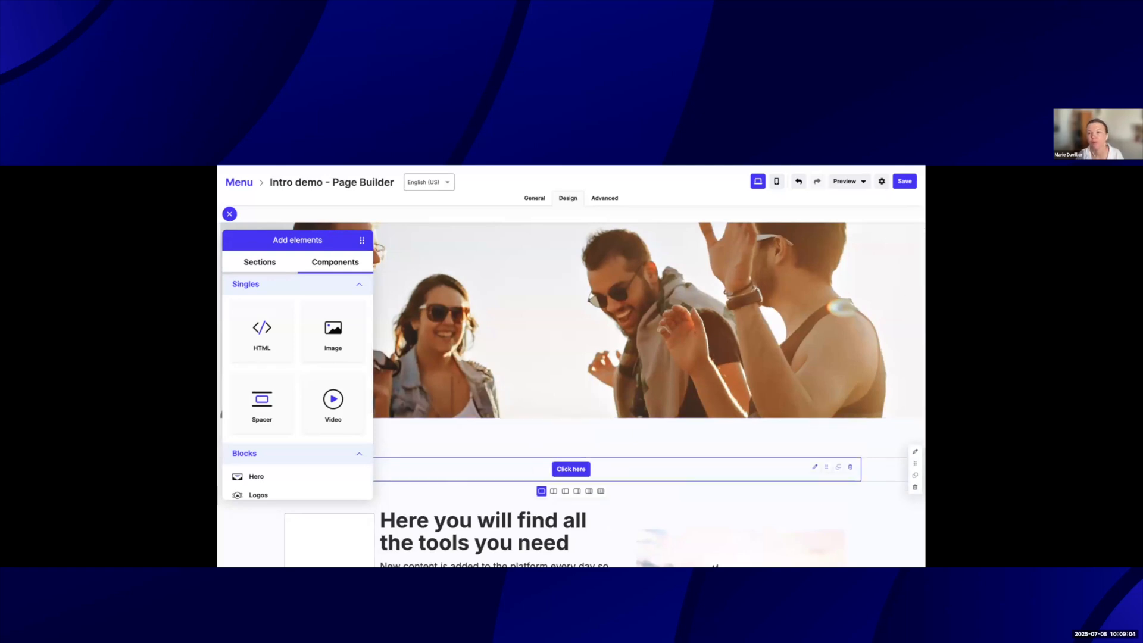
left_click(915, 487)
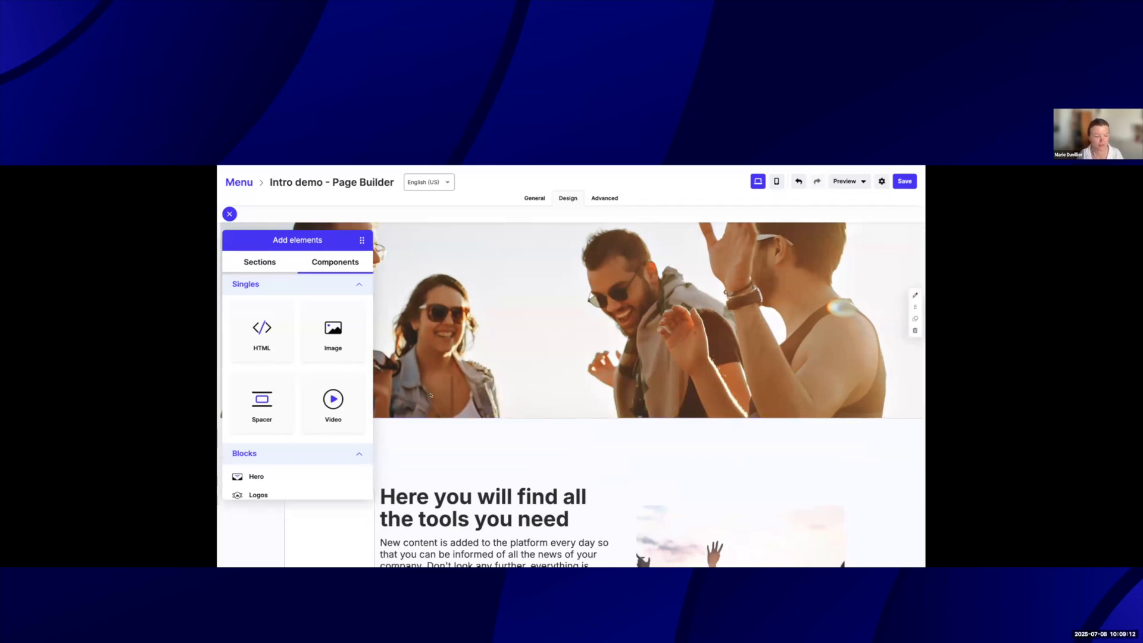
Look through the block and advanced components and the empty and predefined section layouts available for the page.
scroll(310, 370, "up", 3)
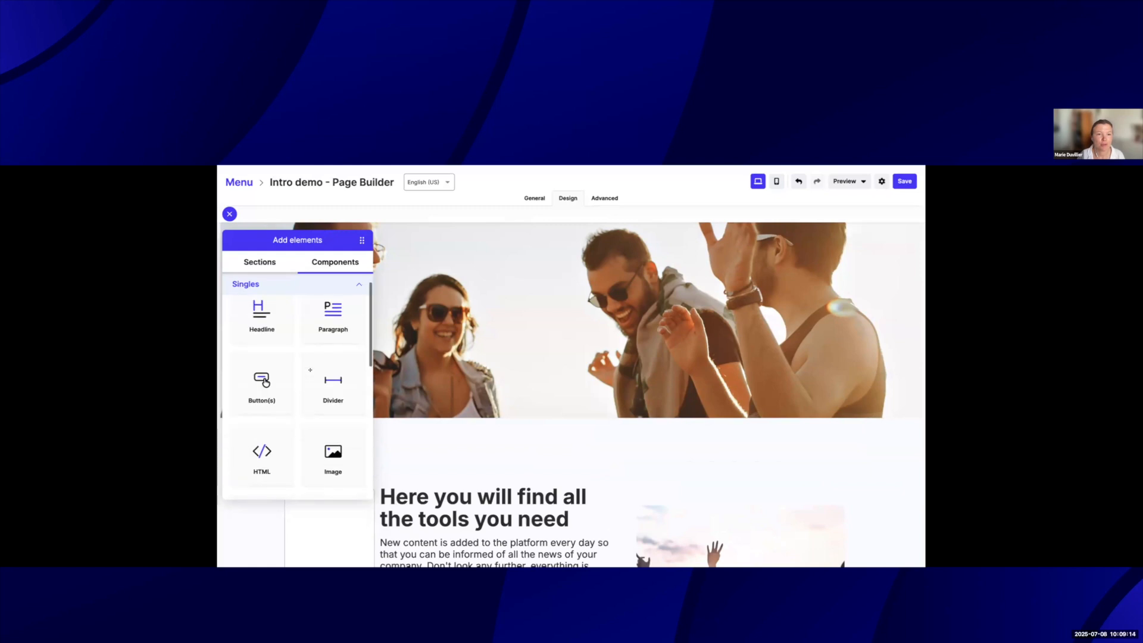
left_click(351, 290)
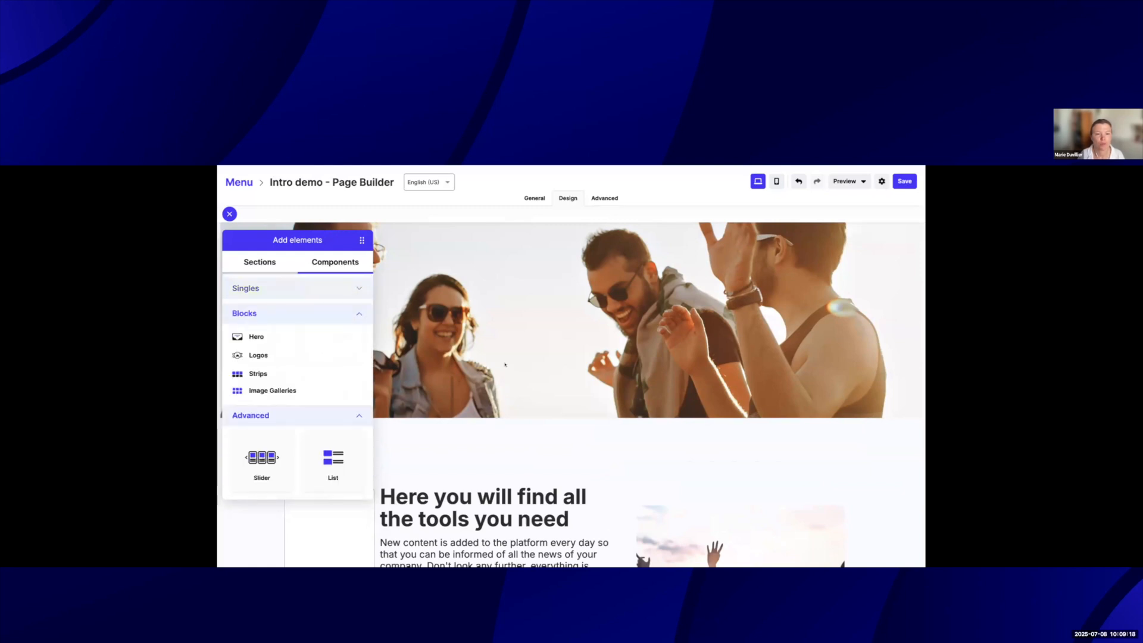
scroll(486, 453, "down", 2)
scroll(486, 455, "up", 2)
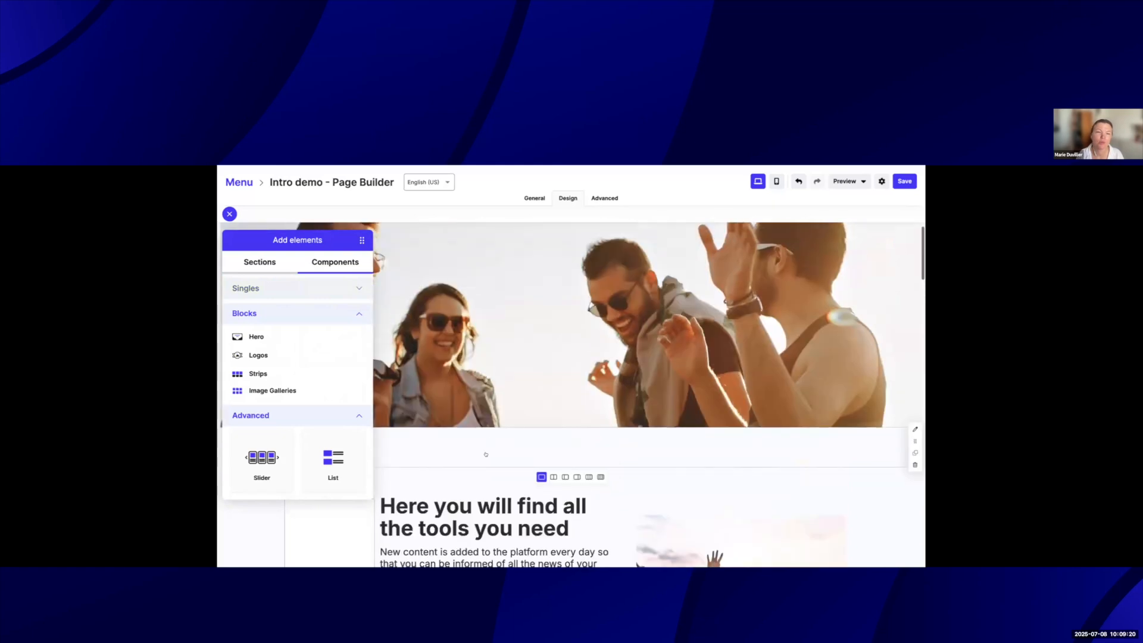
left_click(256, 263)
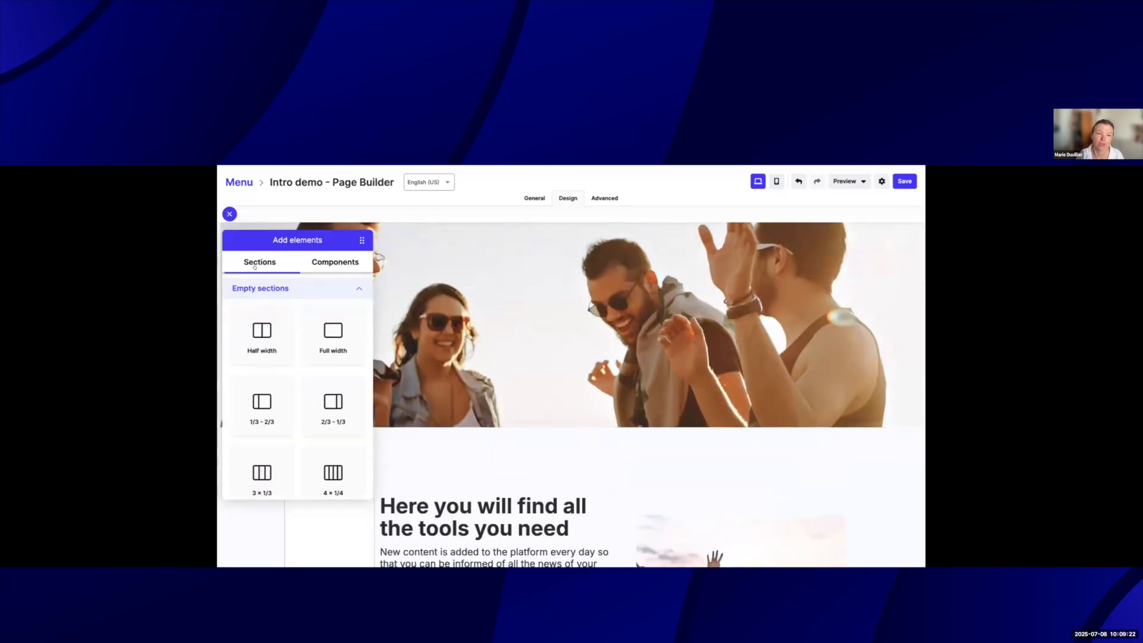
scroll(295, 411, "down", 1)
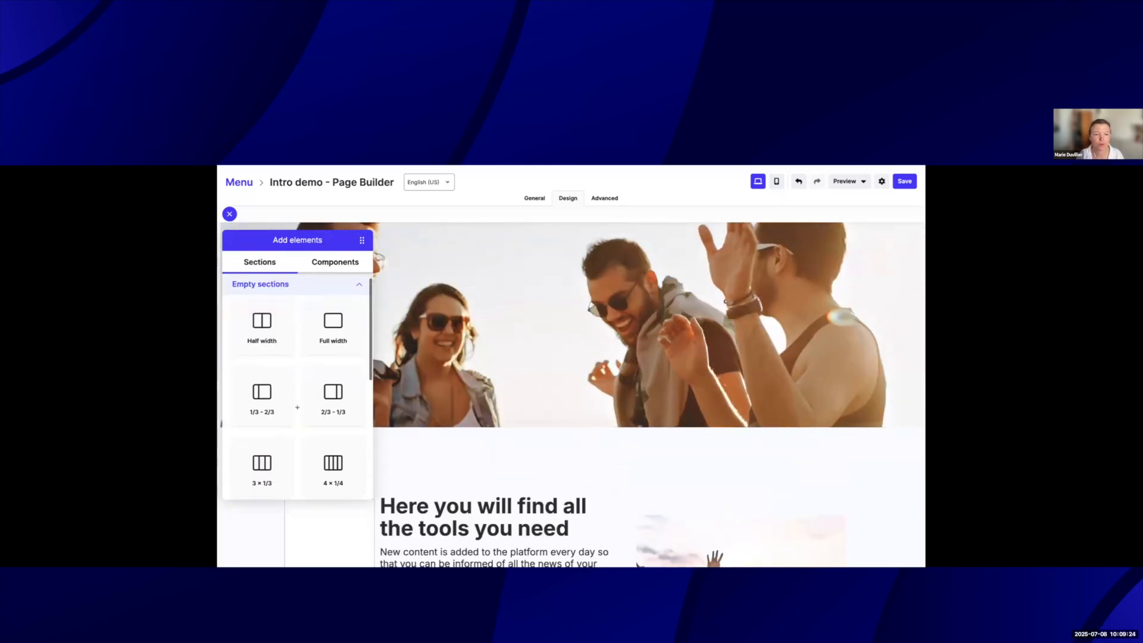
scroll(298, 407, "down", 5)
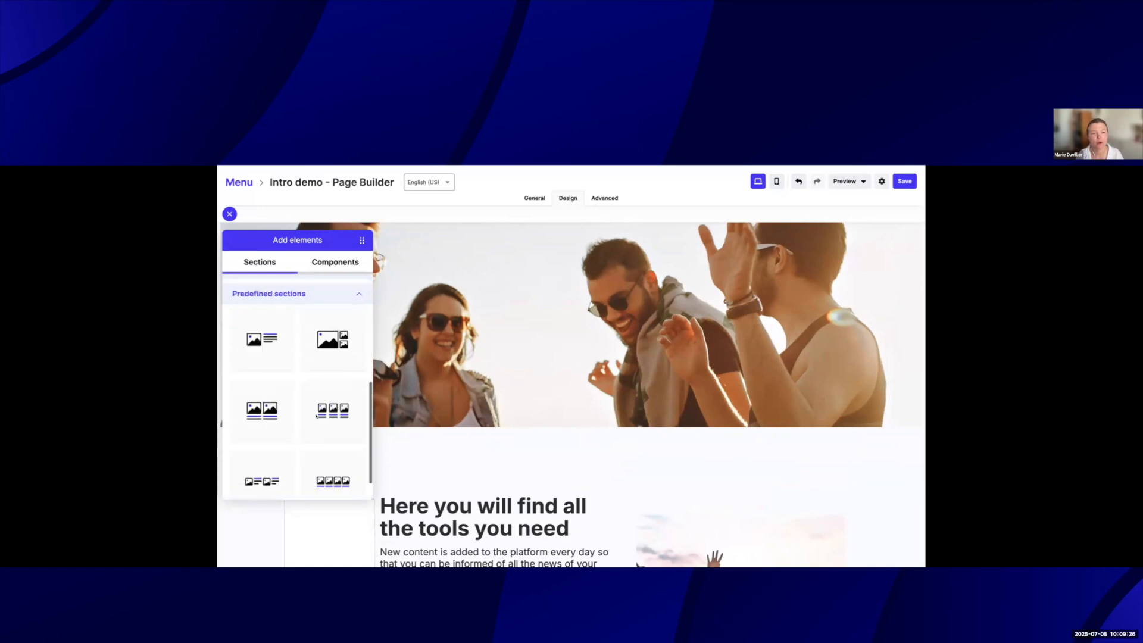
Add a button component directly below the group photo.
left_click(334, 263)
scroll(309, 388, "up", 3)
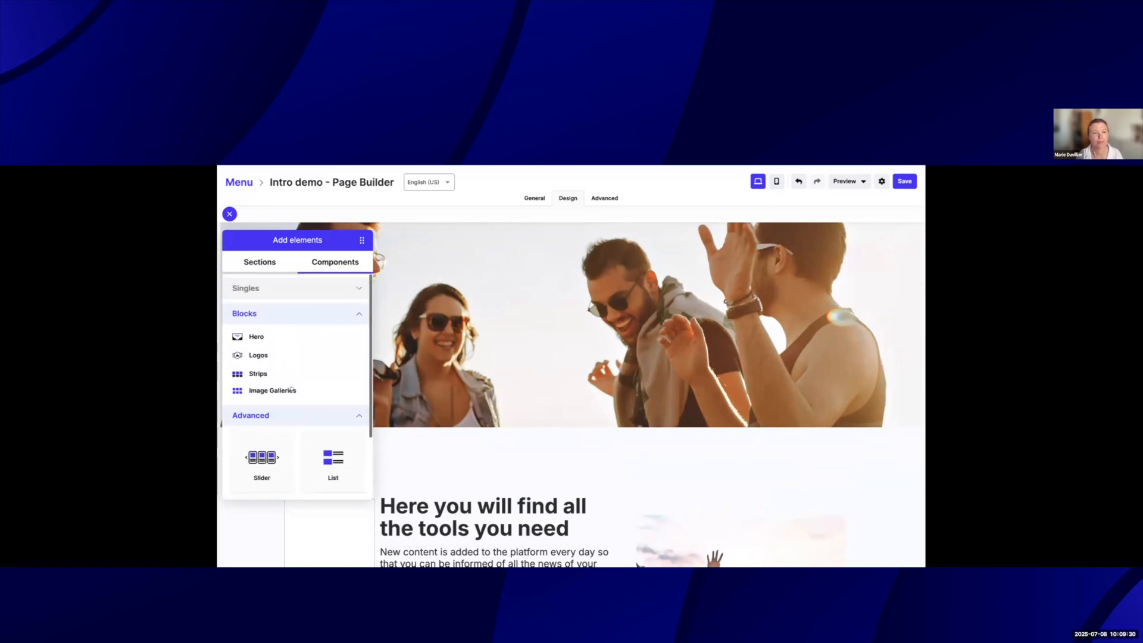
left_click(350, 287)
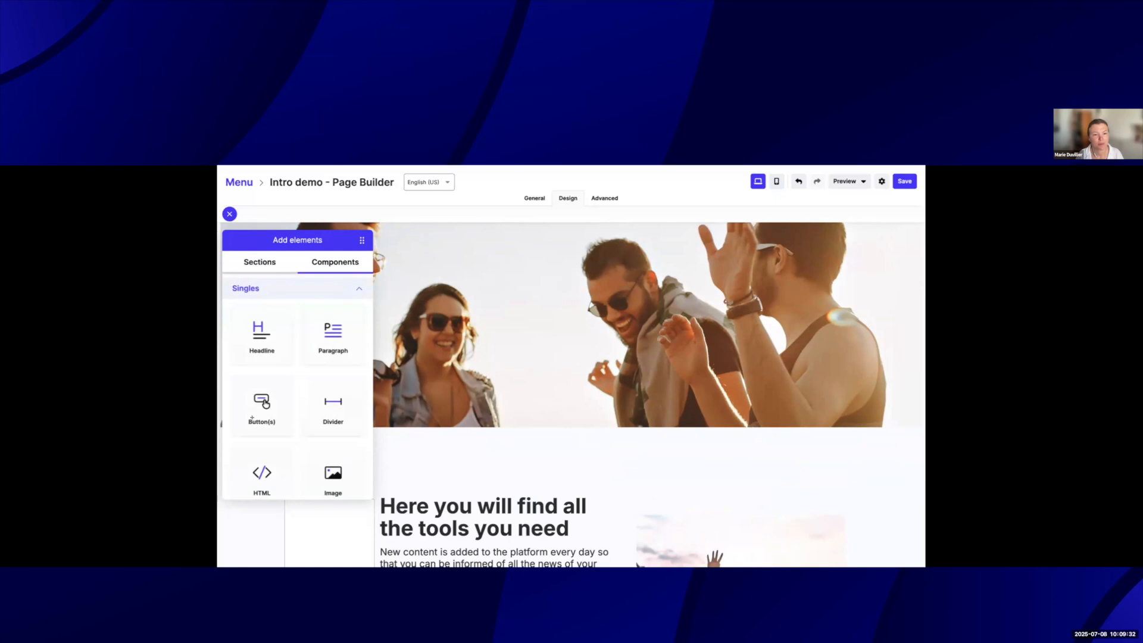
left_click_drag(466, 423, 536, 432)
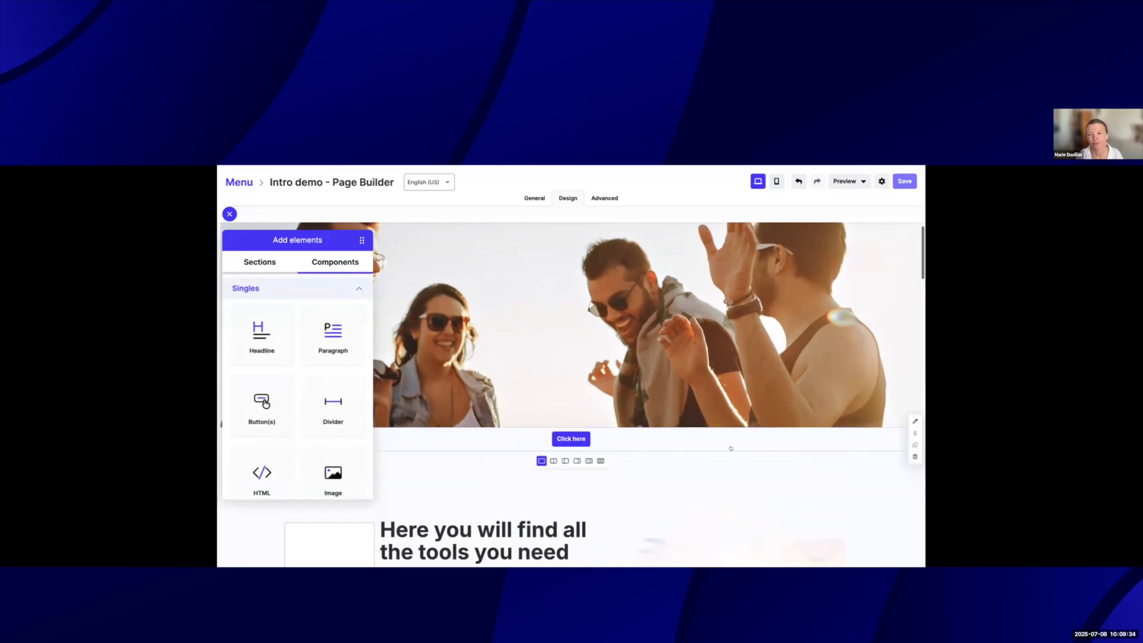
Try a layout of three equal columns for the button's section and return it to a single full-width column.
left_click(584, 461)
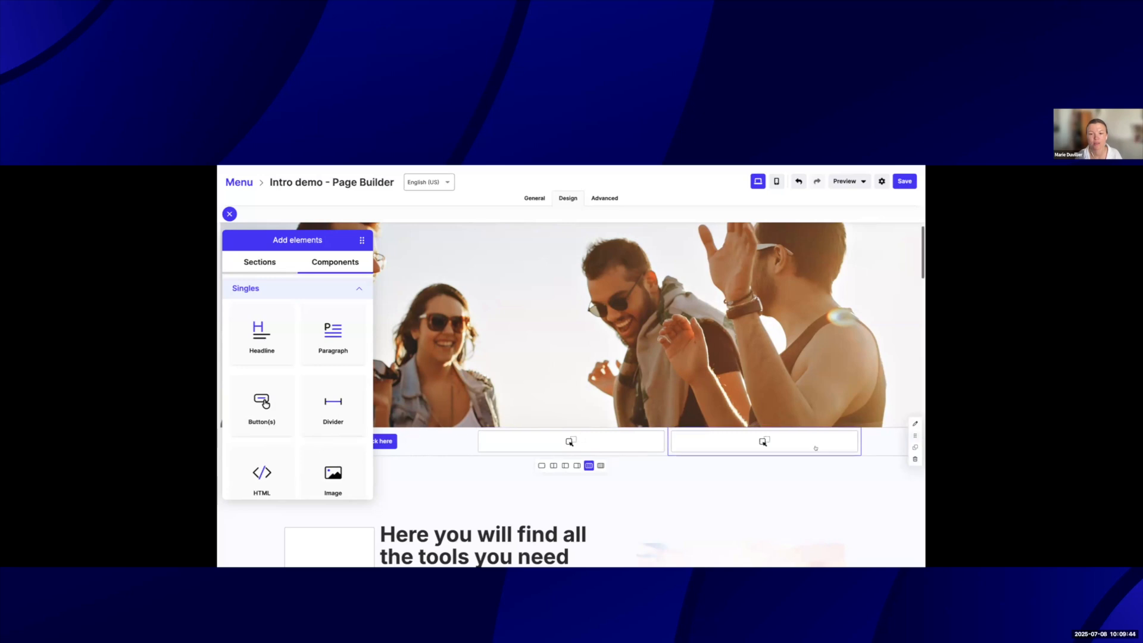
left_click(540, 465)
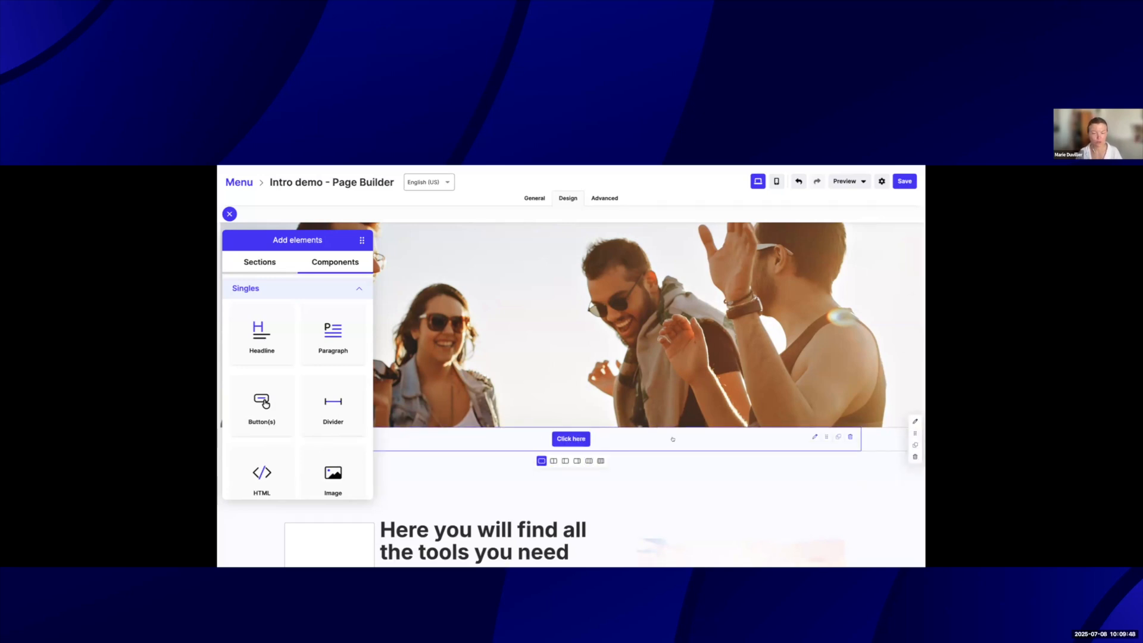
left_click(531, 462)
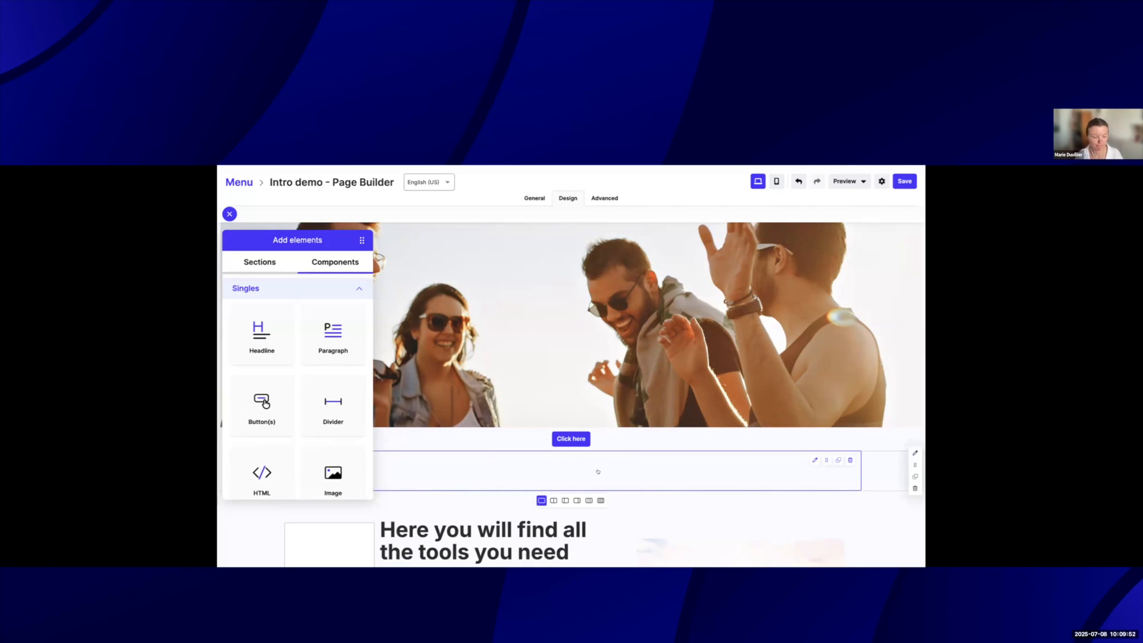
Review the Singles, Blocks and Advanced component groups, including the HTML, image, spacer and video elements.
scroll(598, 472, "down", 1)
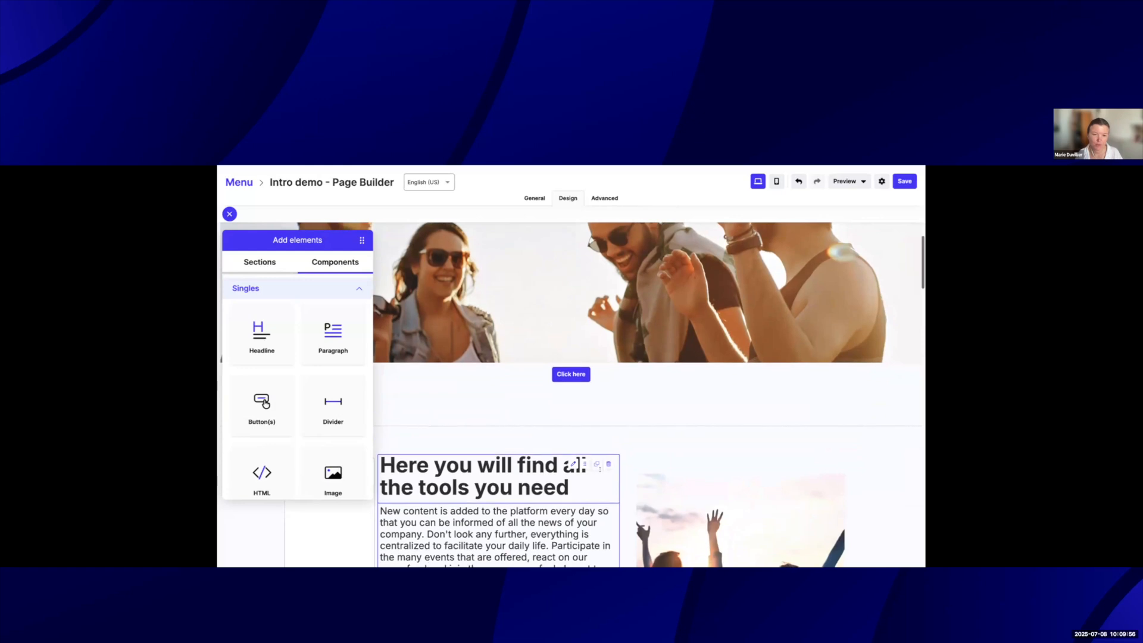
scroll(598, 472, "down", 1)
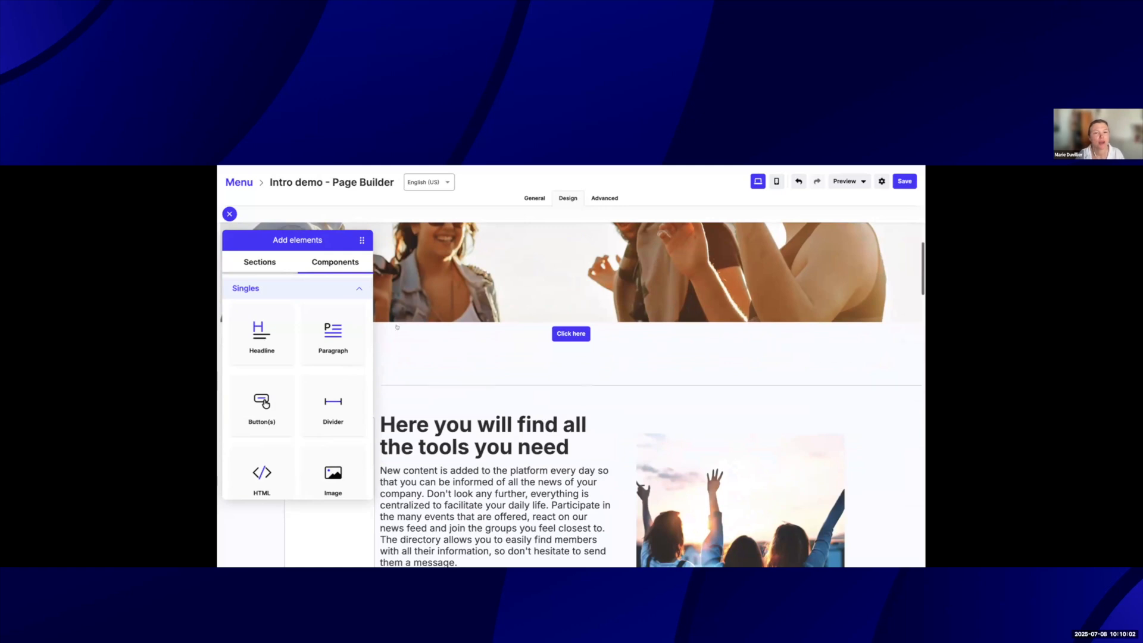
left_click(358, 286)
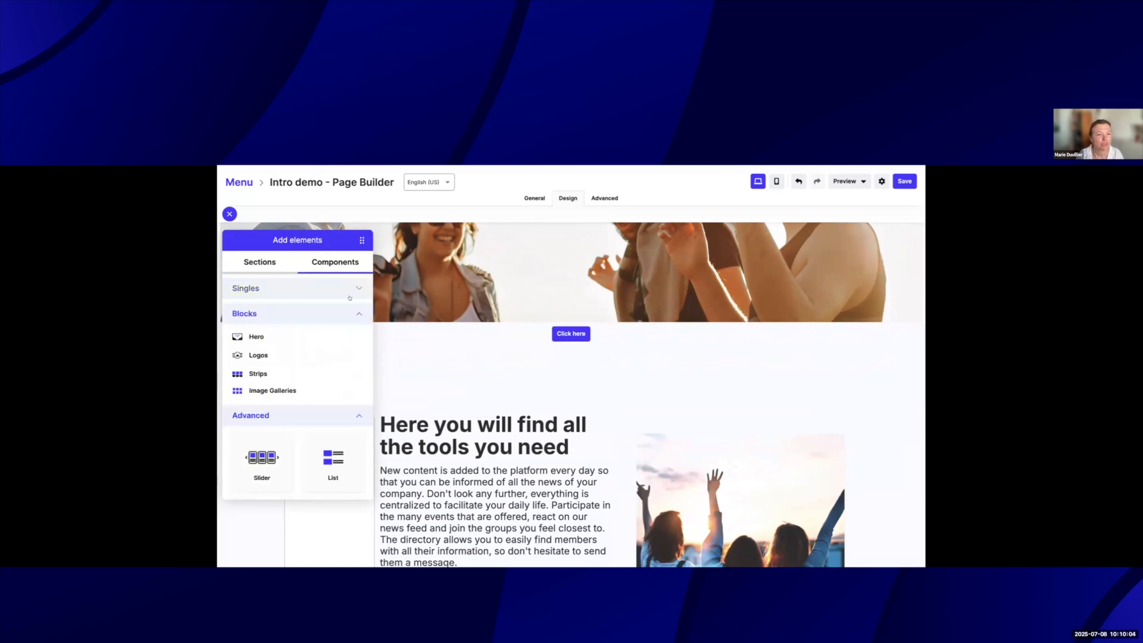
left_click(351, 309)
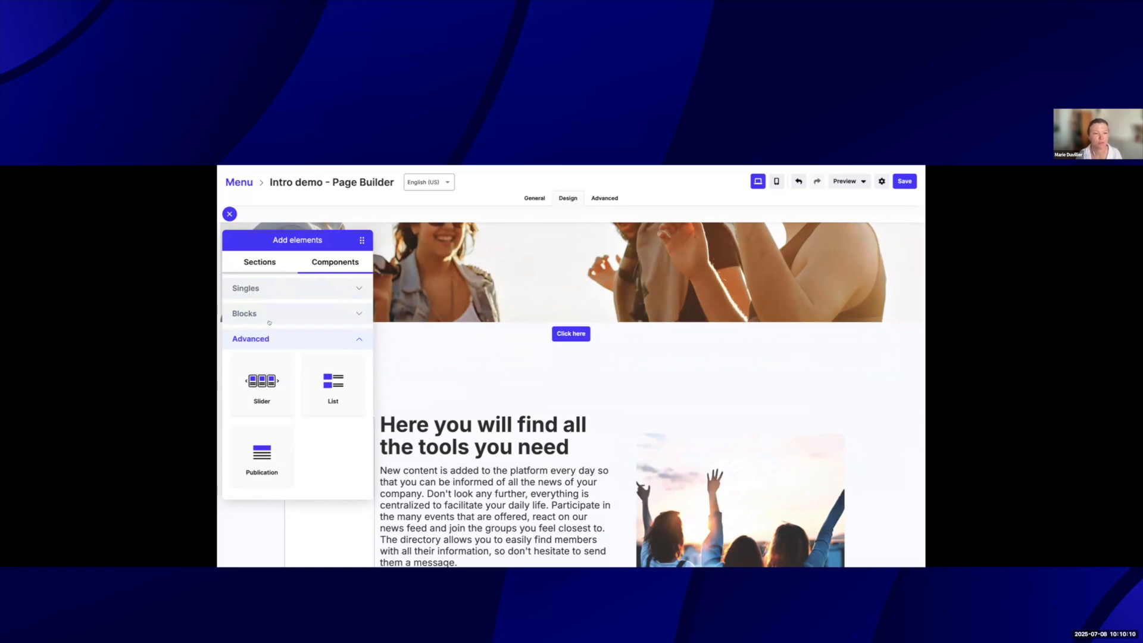
left_click(348, 289)
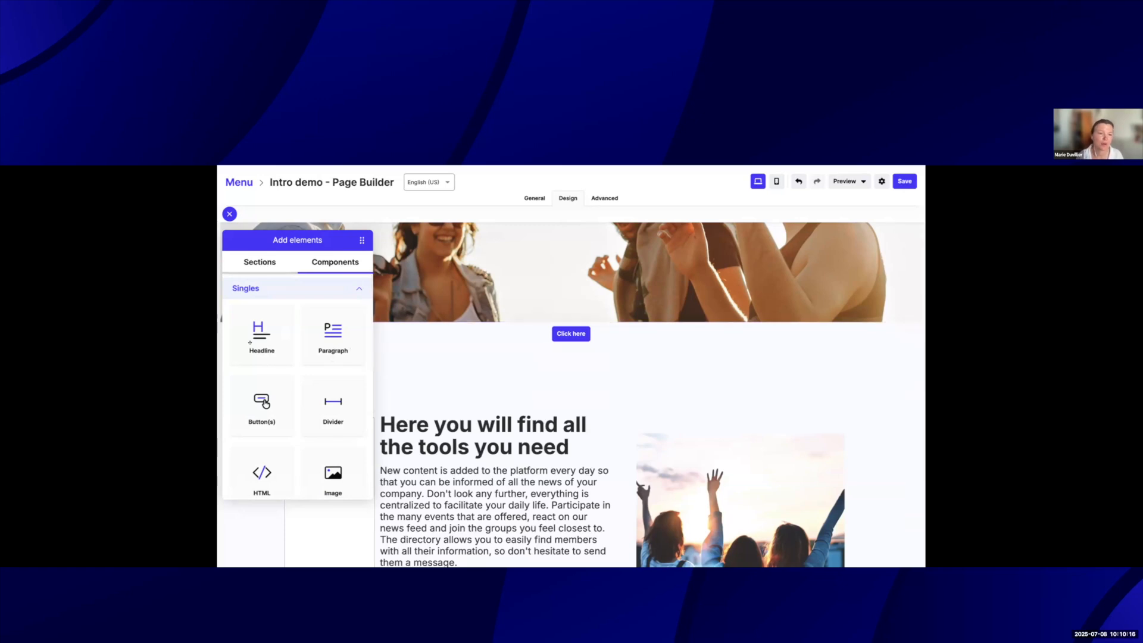
scroll(272, 381, "down", 3)
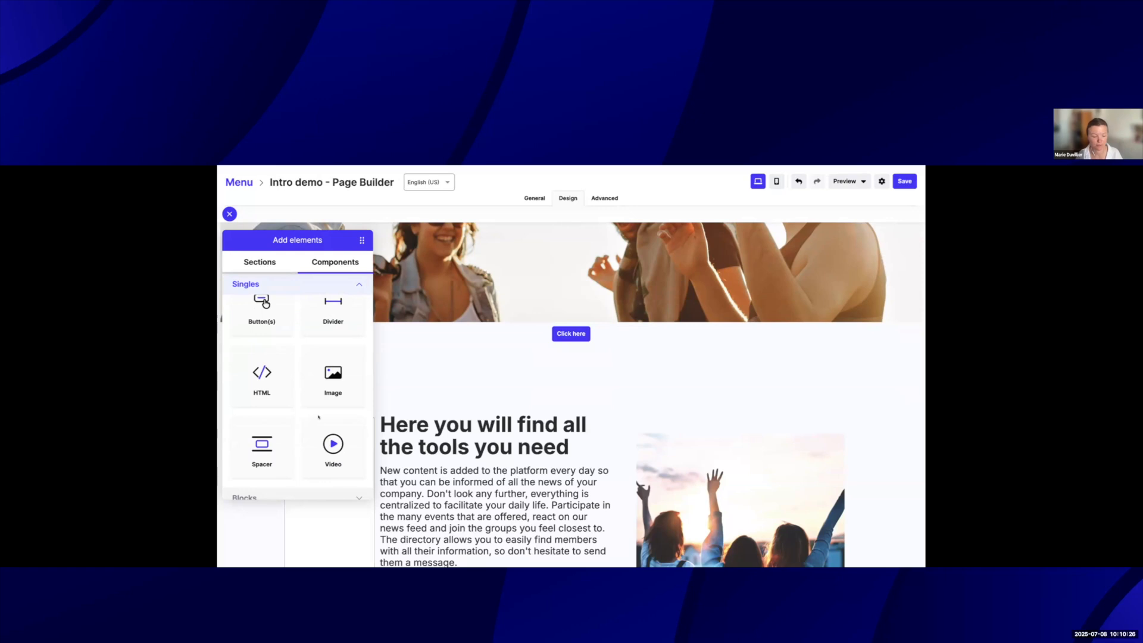
scroll(318, 416, "up", 3)
Open the introductory paragraph below the "your community" heading for editing and place the cursor in its text.
scroll(473, 396, "up", 5)
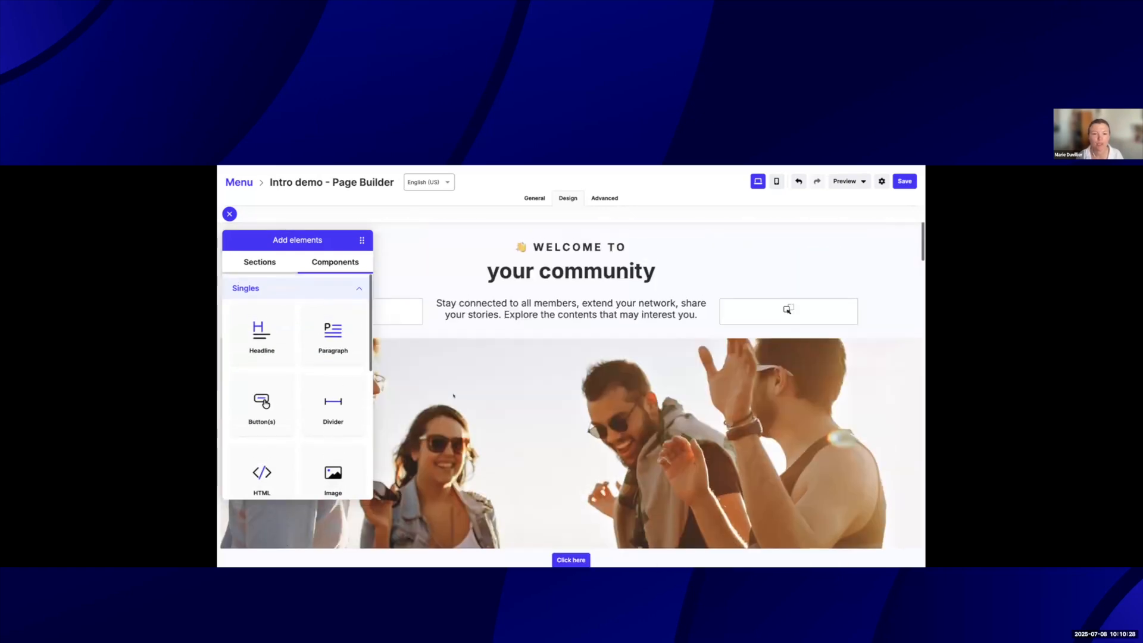
scroll(549, 366, "up", 1)
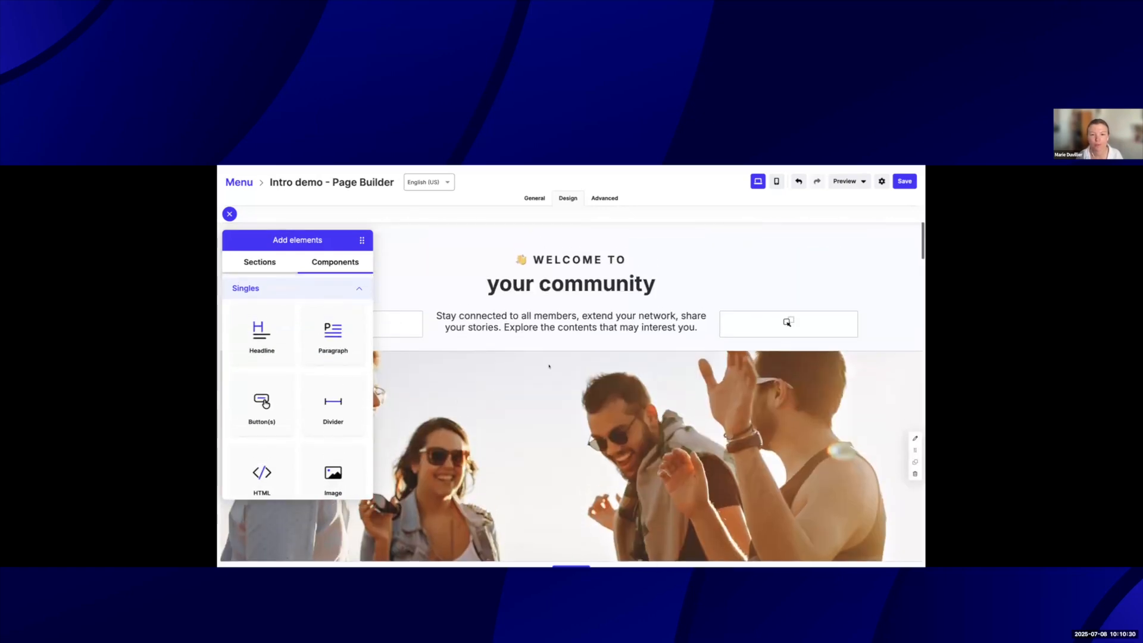
left_click(527, 333)
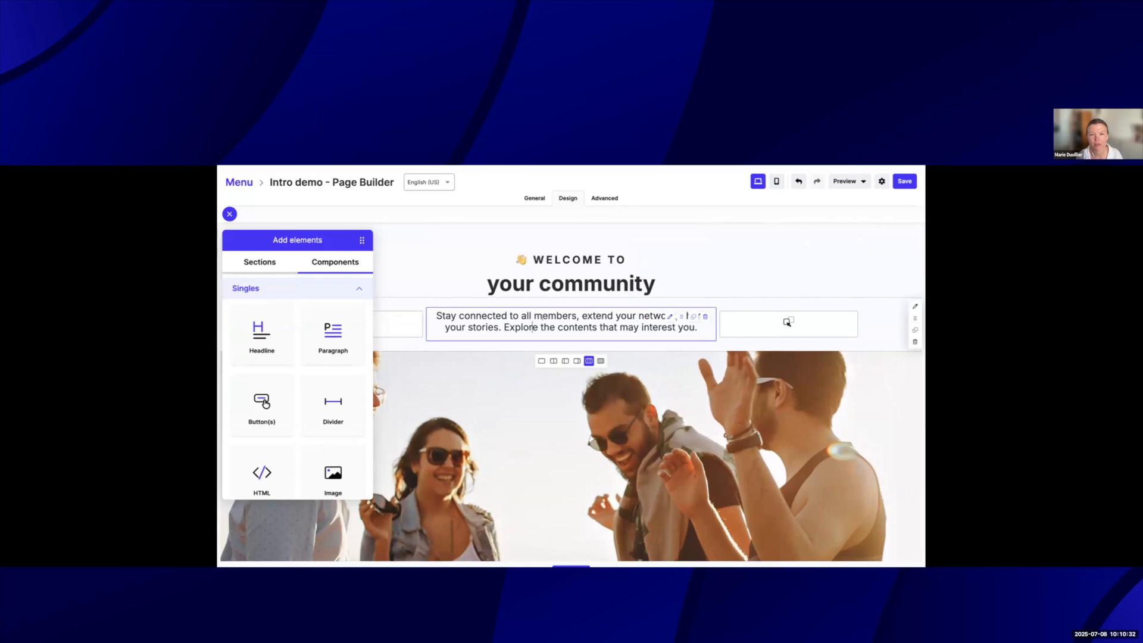
left_click(531, 326)
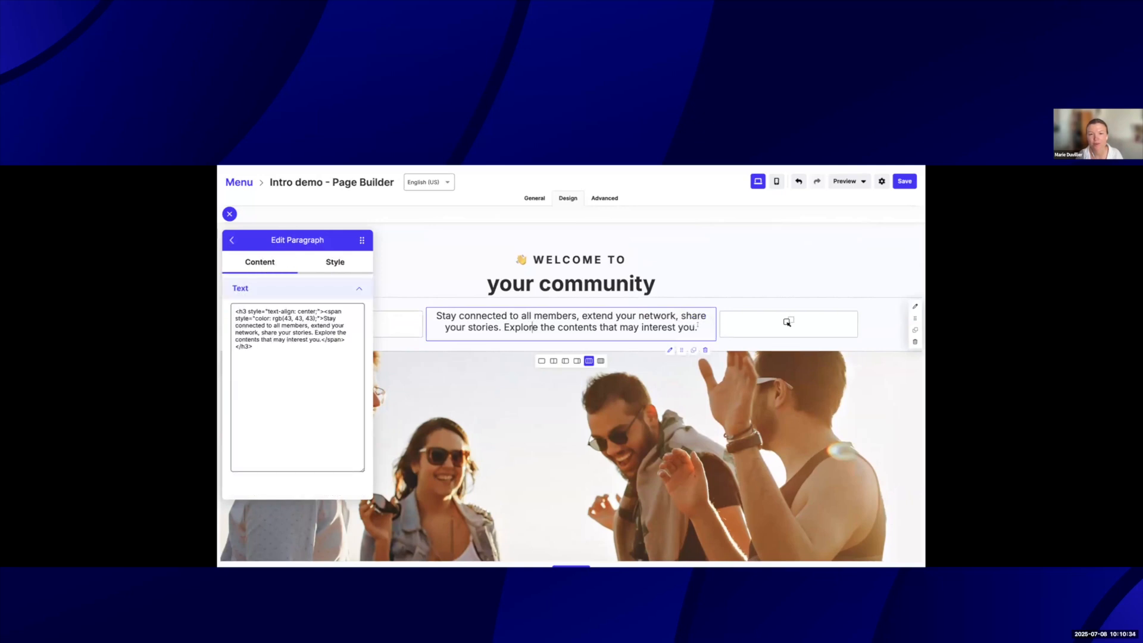
left_click(601, 318)
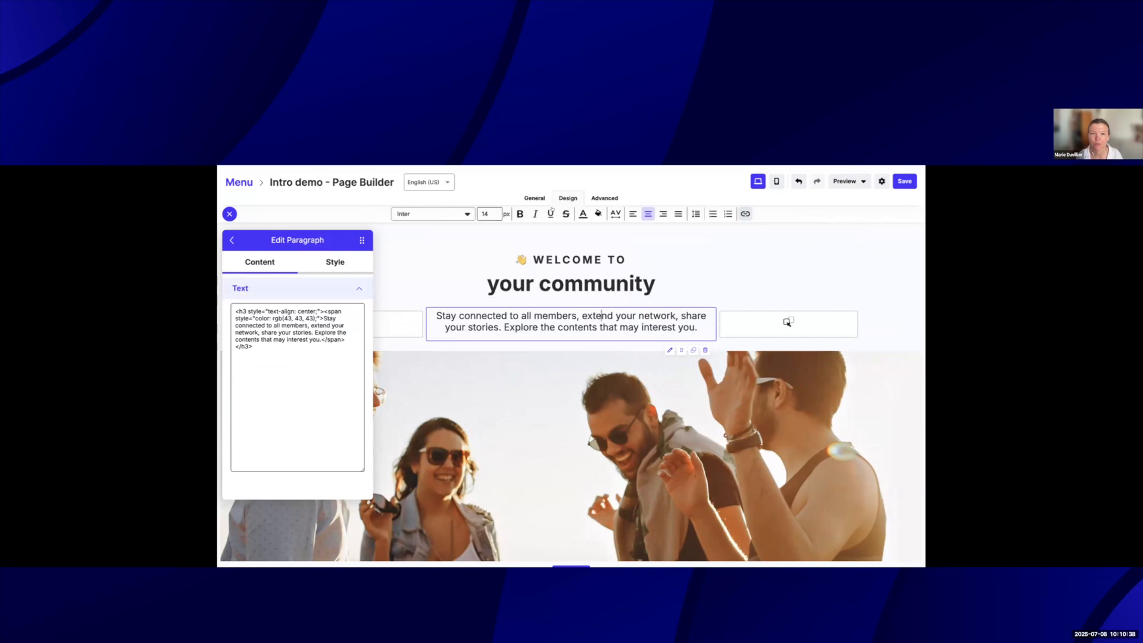
Look through the fonts available for the paragraph and the Add fonts dialog, closing it without adding any.
left_click(464, 212)
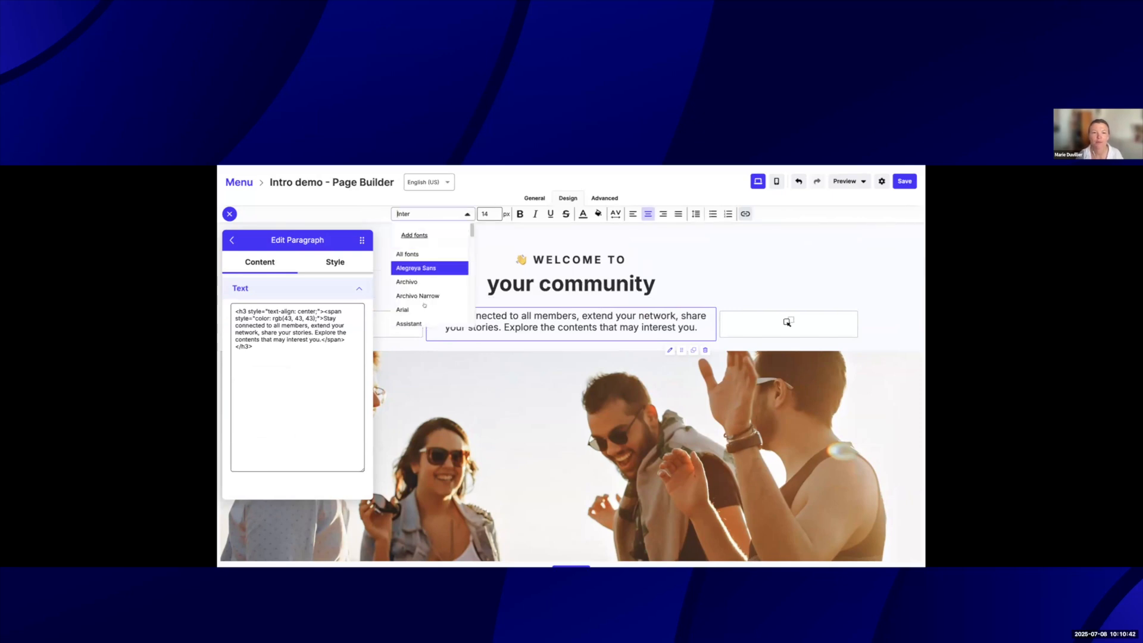
scroll(425, 310, "down", 4)
scroll(426, 297, "up", 4)
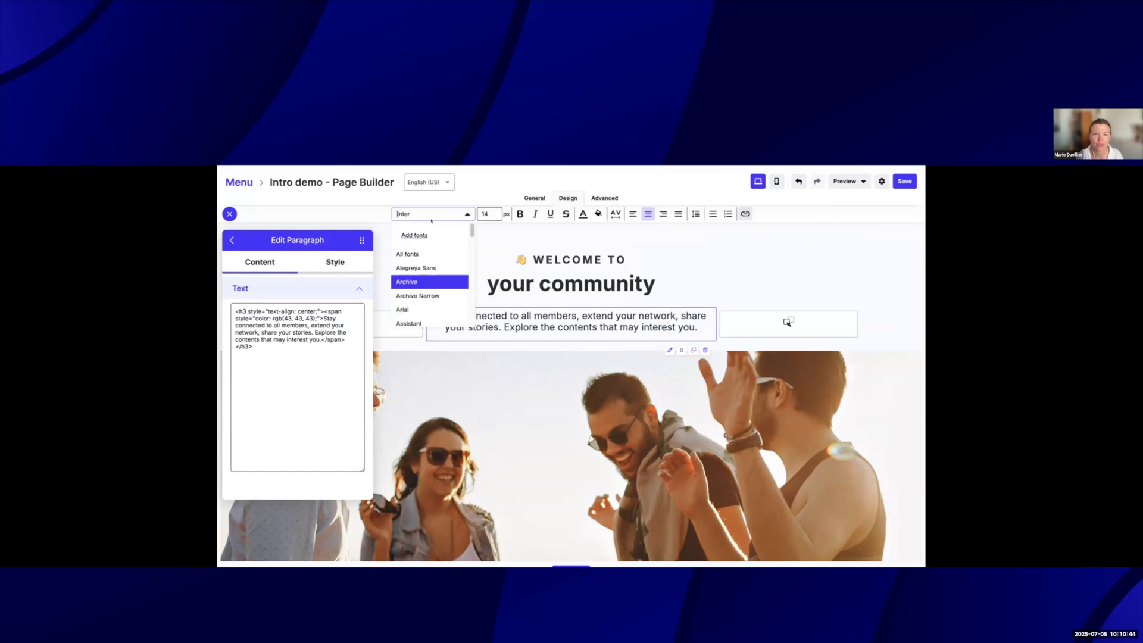
left_click(410, 234)
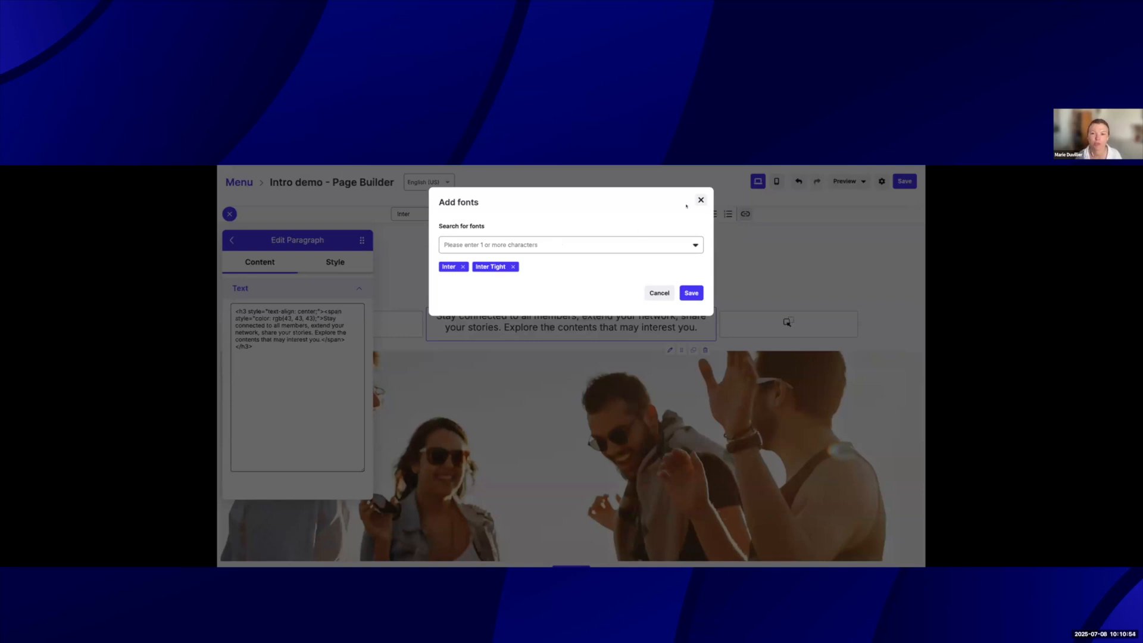
left_click(661, 293)
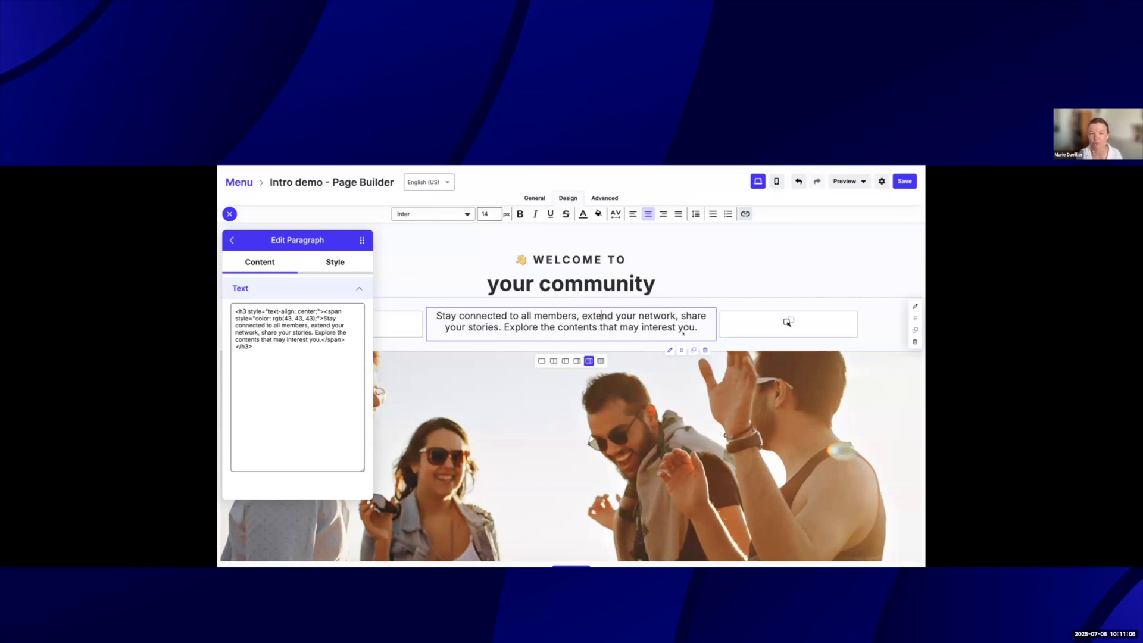
Add a spacer component between the group photo and the "Click here" button.
scroll(655, 346, "down", 4)
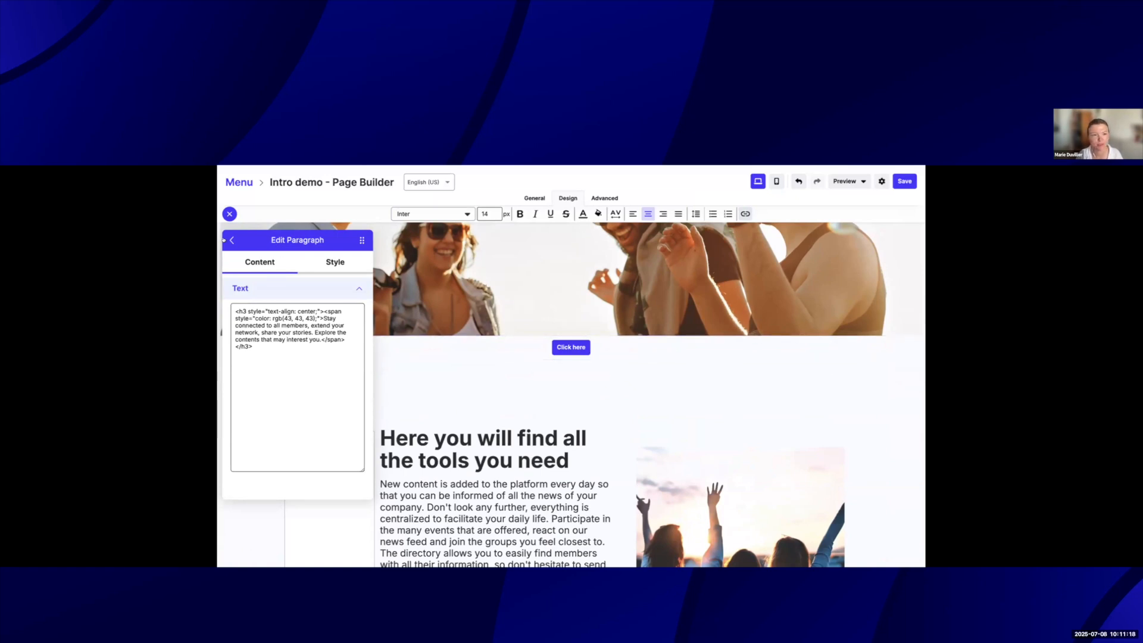
left_click(232, 240)
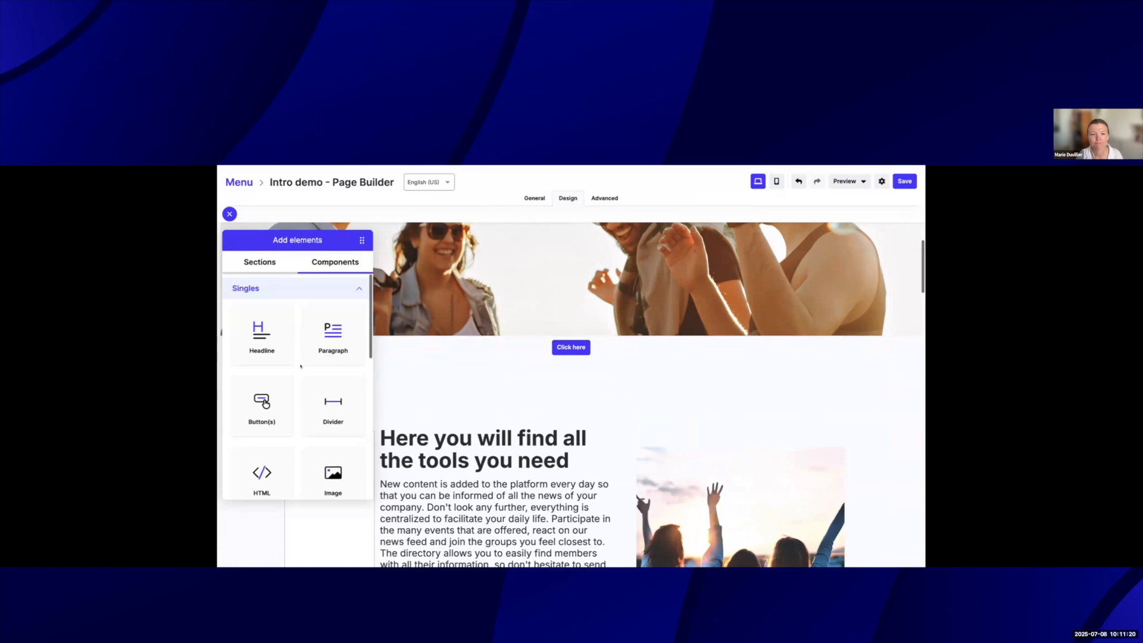
scroll(301, 366, "down", 3)
left_click_drag(262, 364, 739, 388)
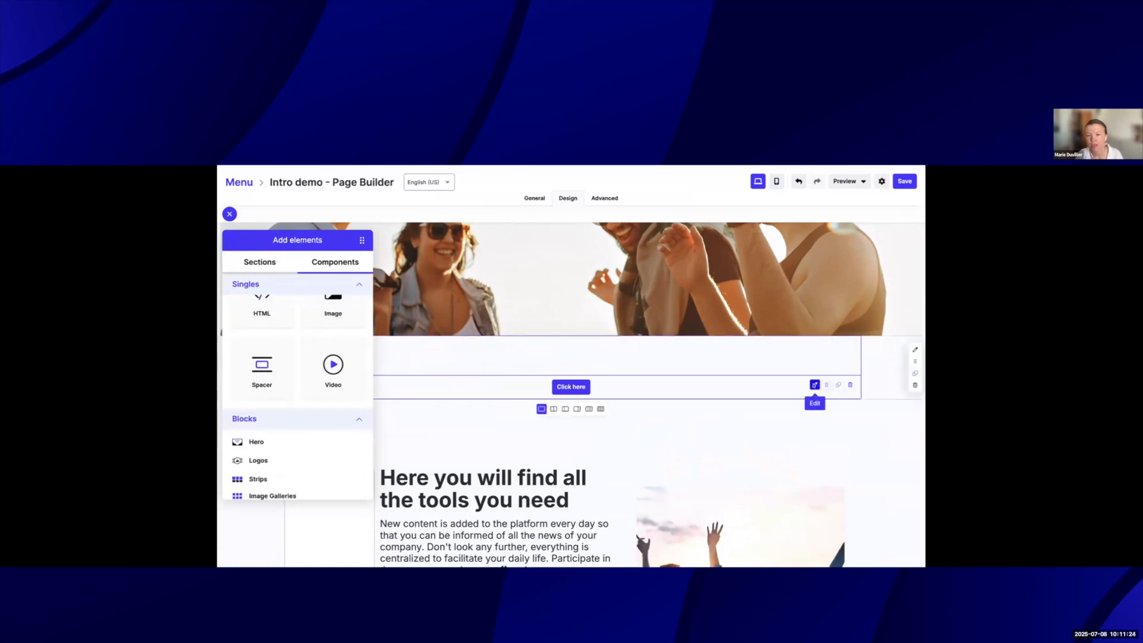
Set the number of buttons to 2 in the button component and review the content and link settings of both.
left_click(815, 385)
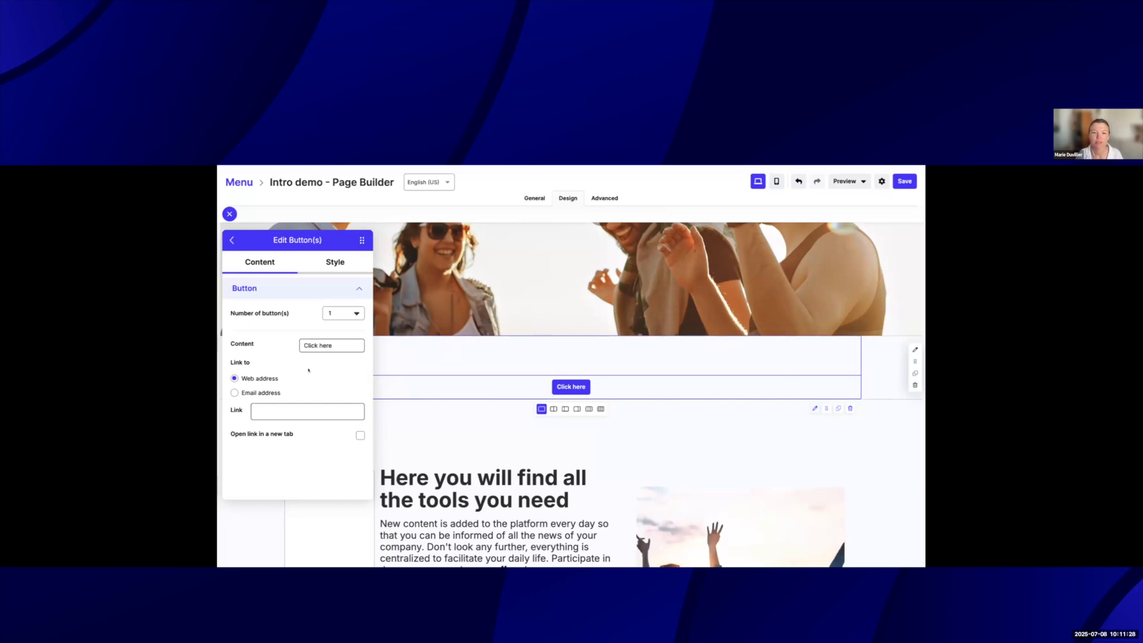
left_click(336, 314)
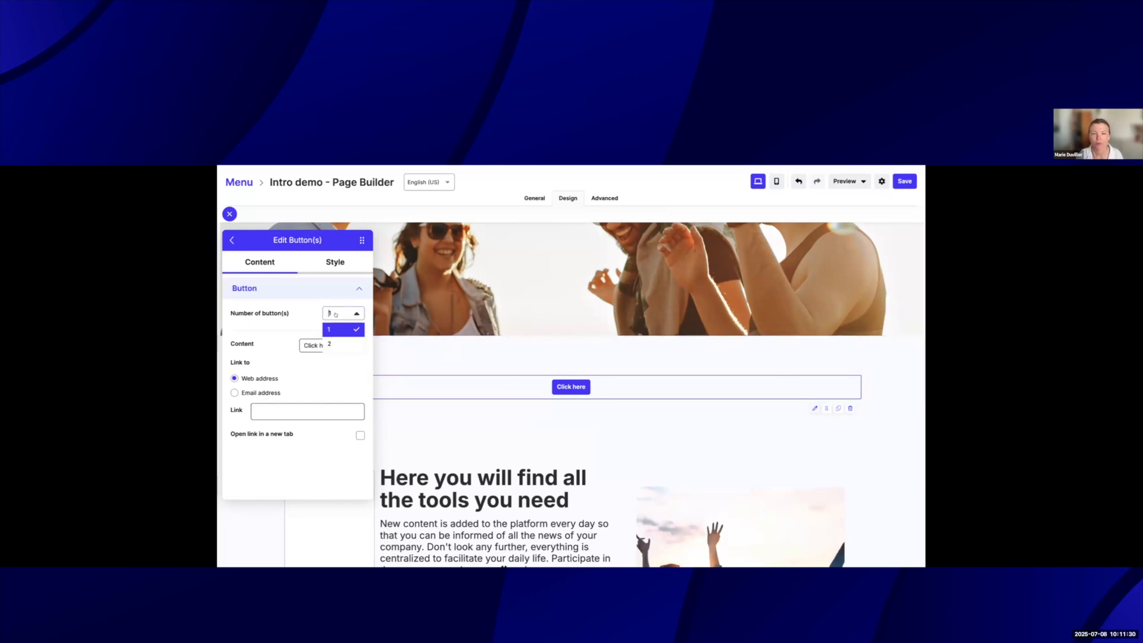
left_click(332, 344)
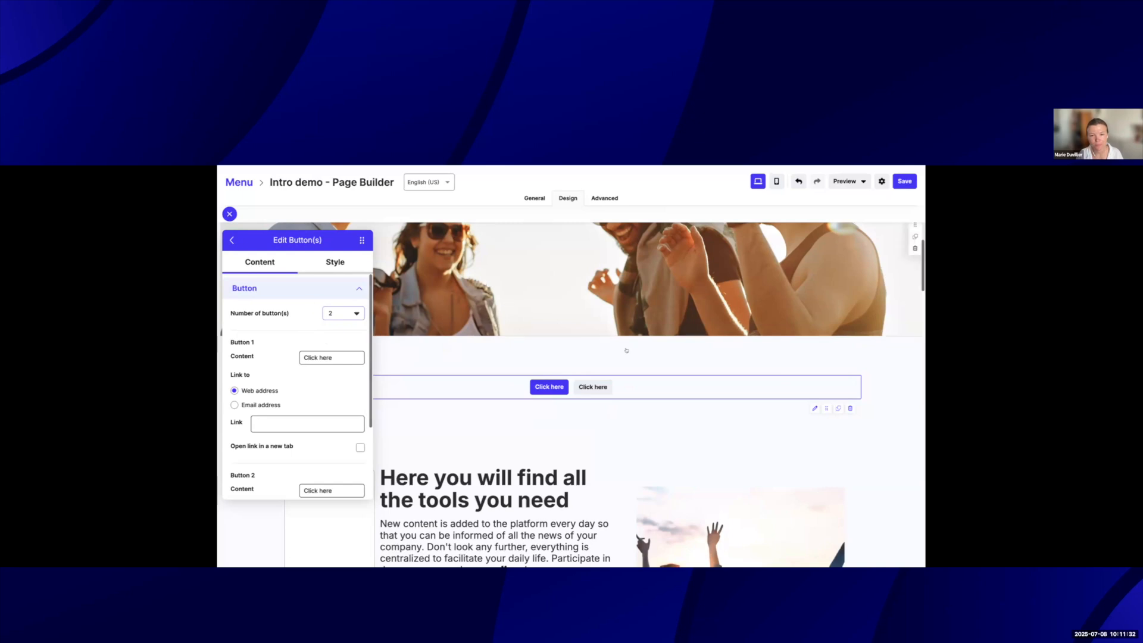
scroll(316, 379, "down", 3)
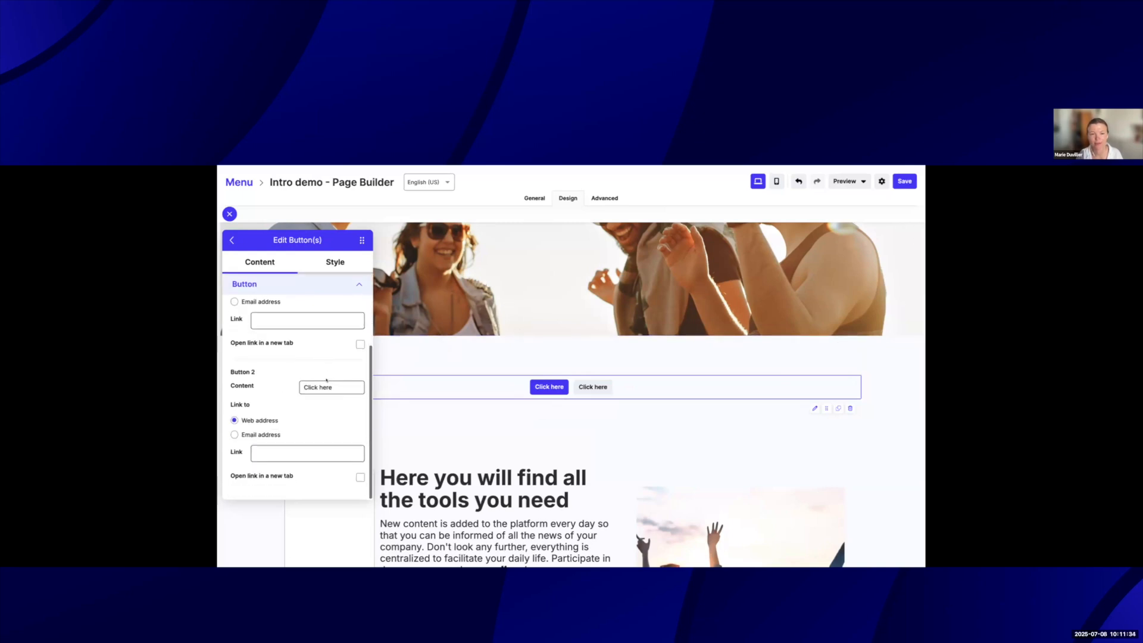
scroll(326, 379, "up", 3)
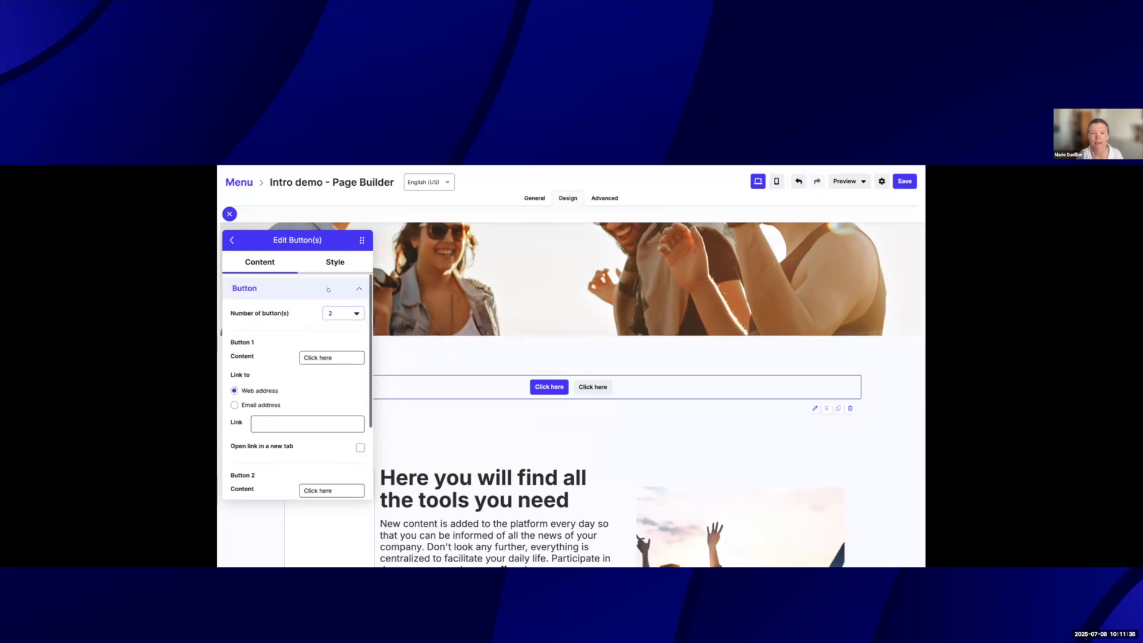
Set the type of Button 2 to Inversed in the button component's style settings.
left_click(331, 263)
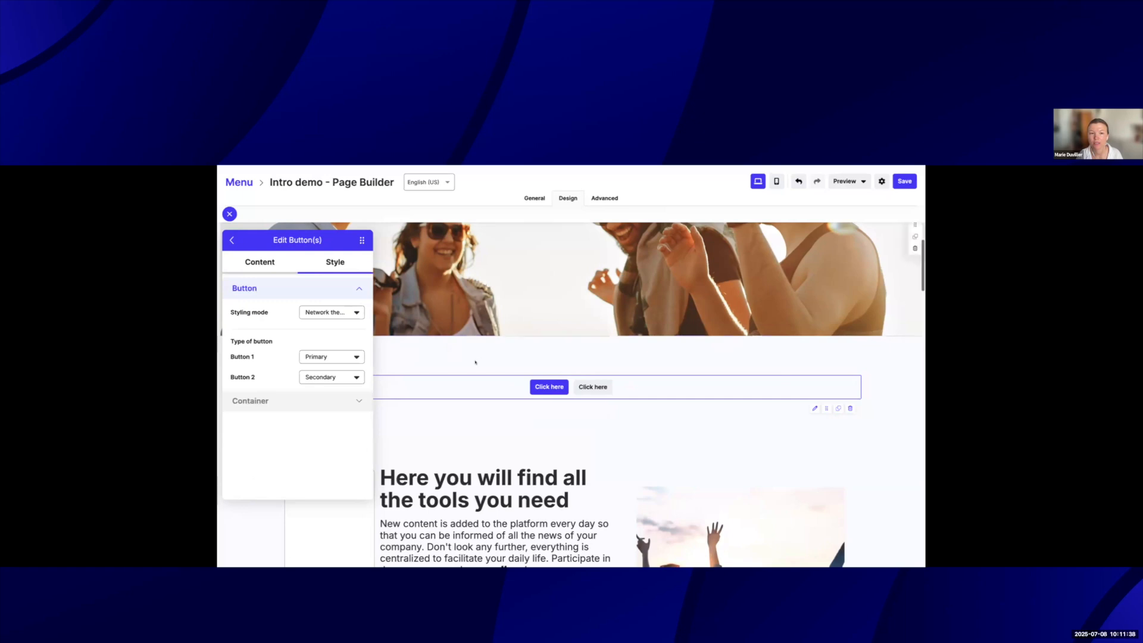
left_click(340, 377)
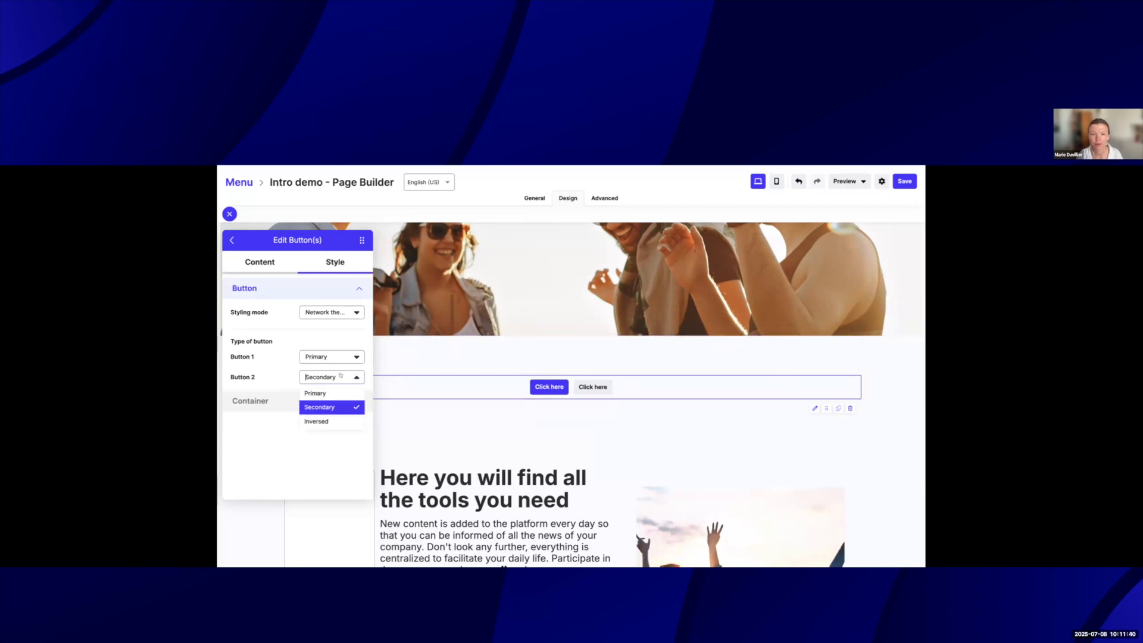
left_click(314, 420)
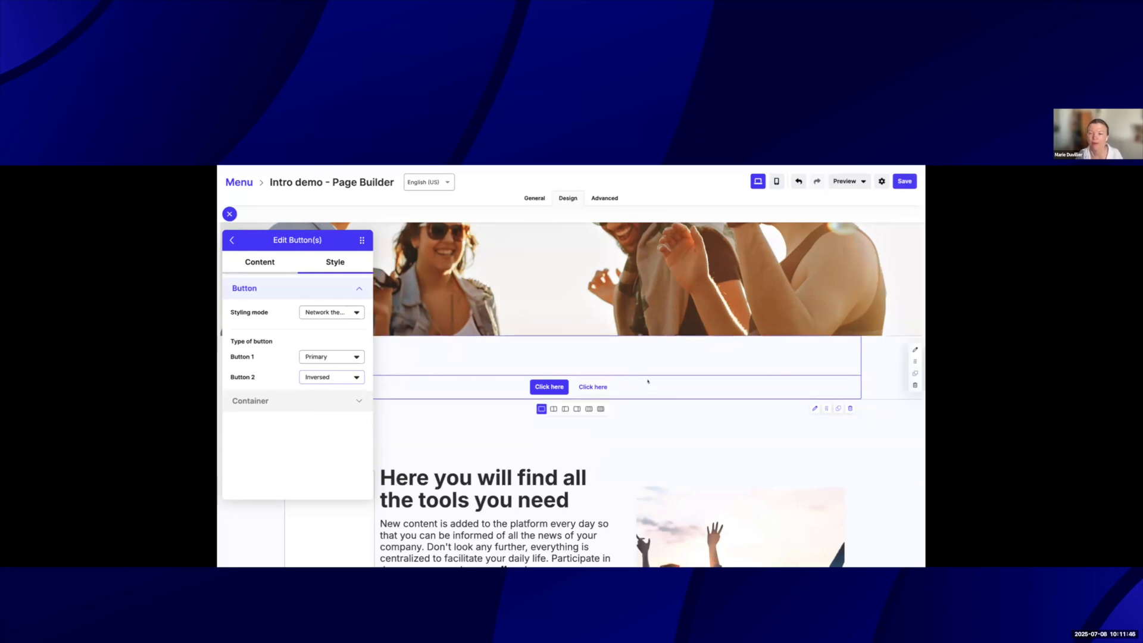
scroll(625, 432, "down", 1)
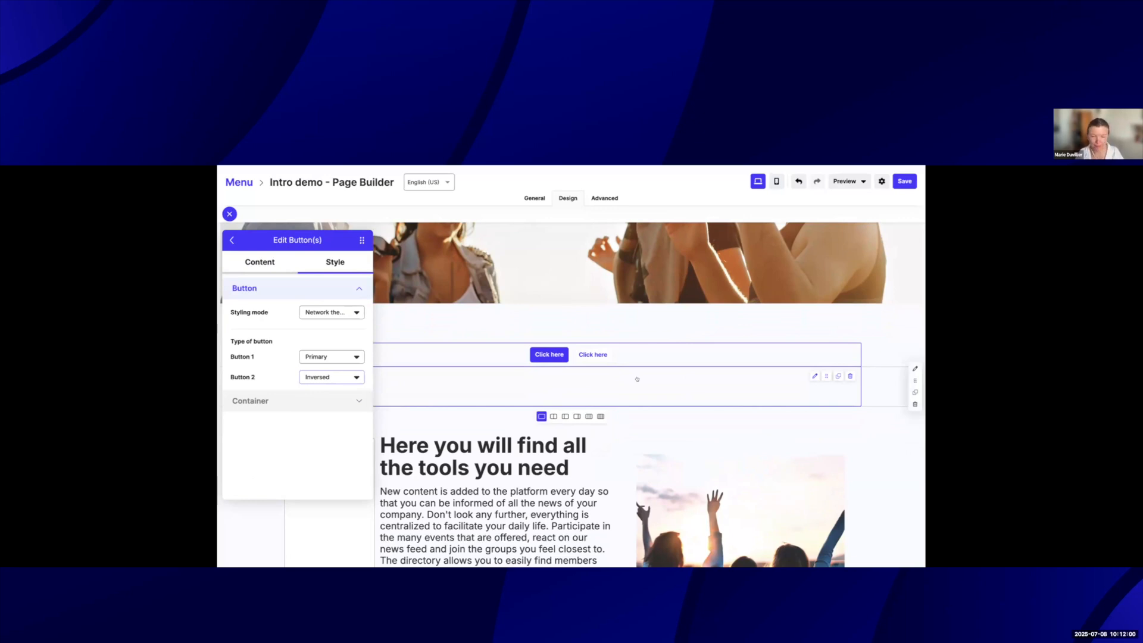
scroll(646, 364, "up", 1)
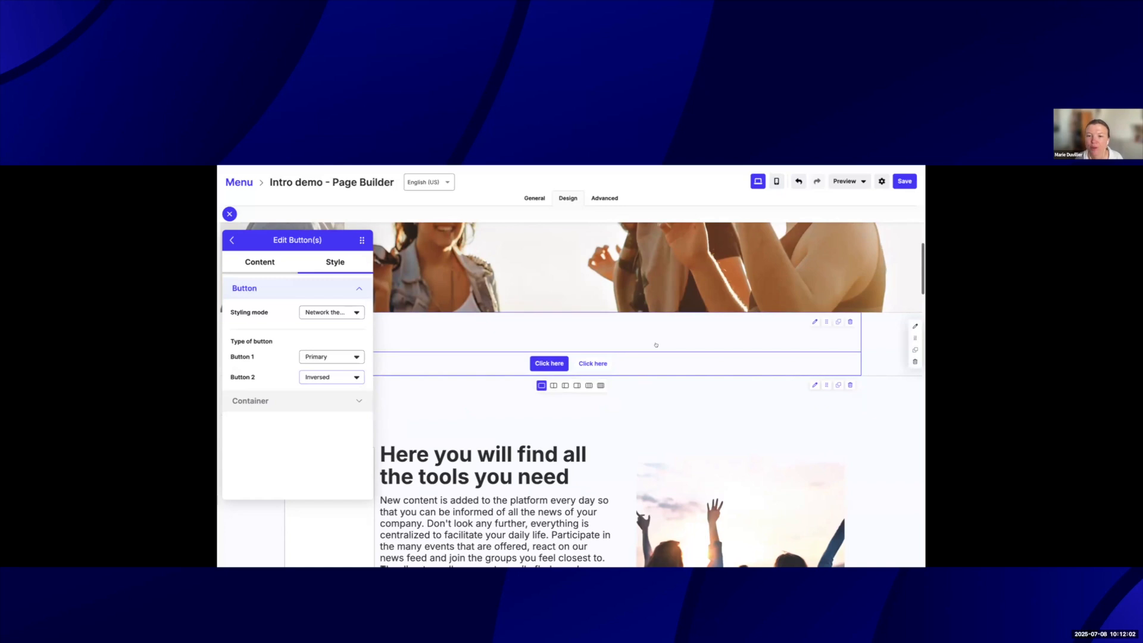
scroll(655, 345, "up", 5)
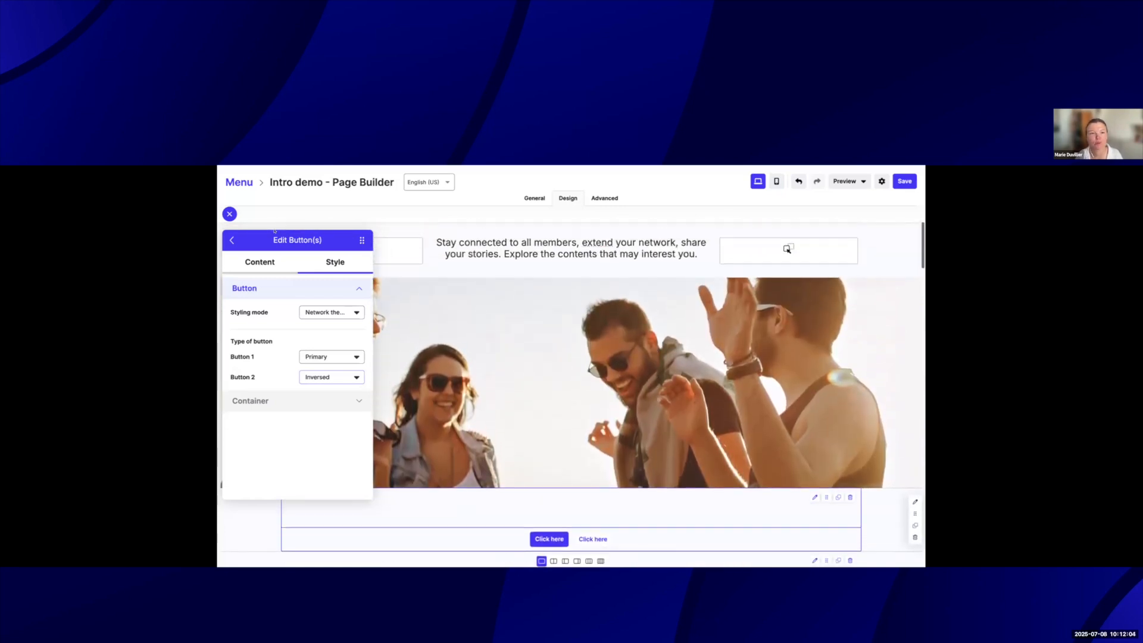
left_click(231, 240)
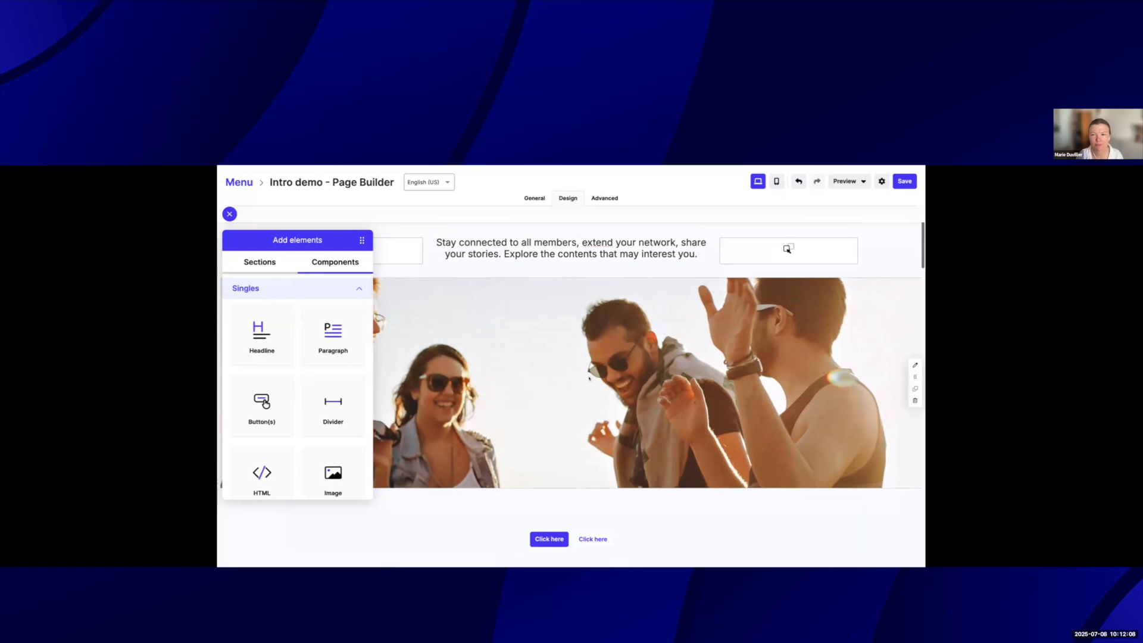
Delete the group photo section and add an image component above the spacer and the two buttons.
scroll(596, 387, "up", 1)
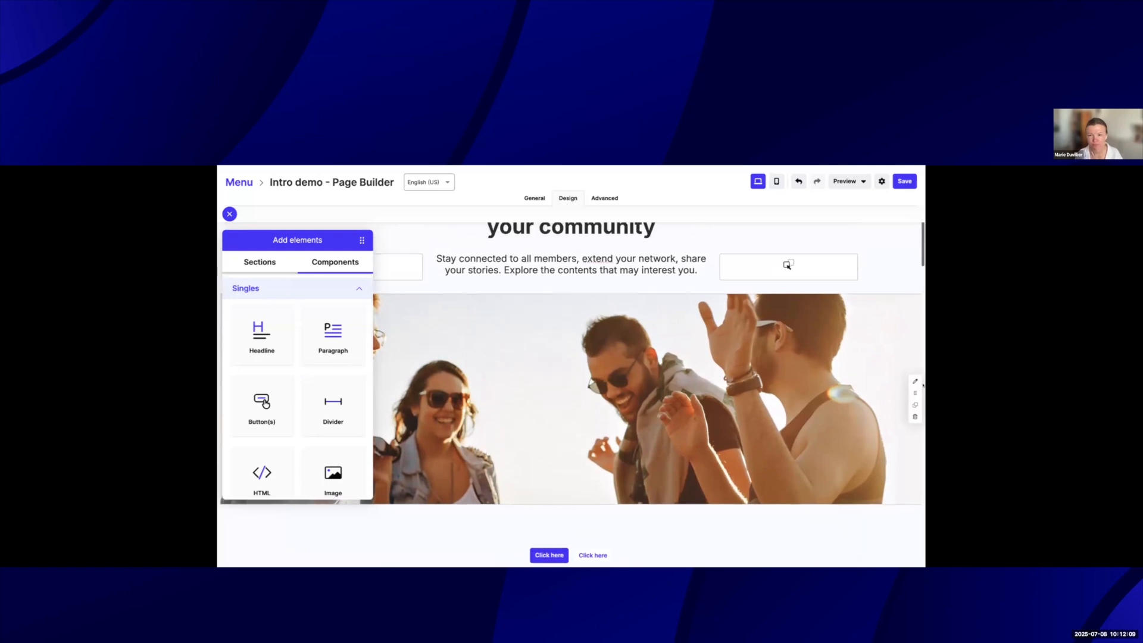
left_click(915, 416)
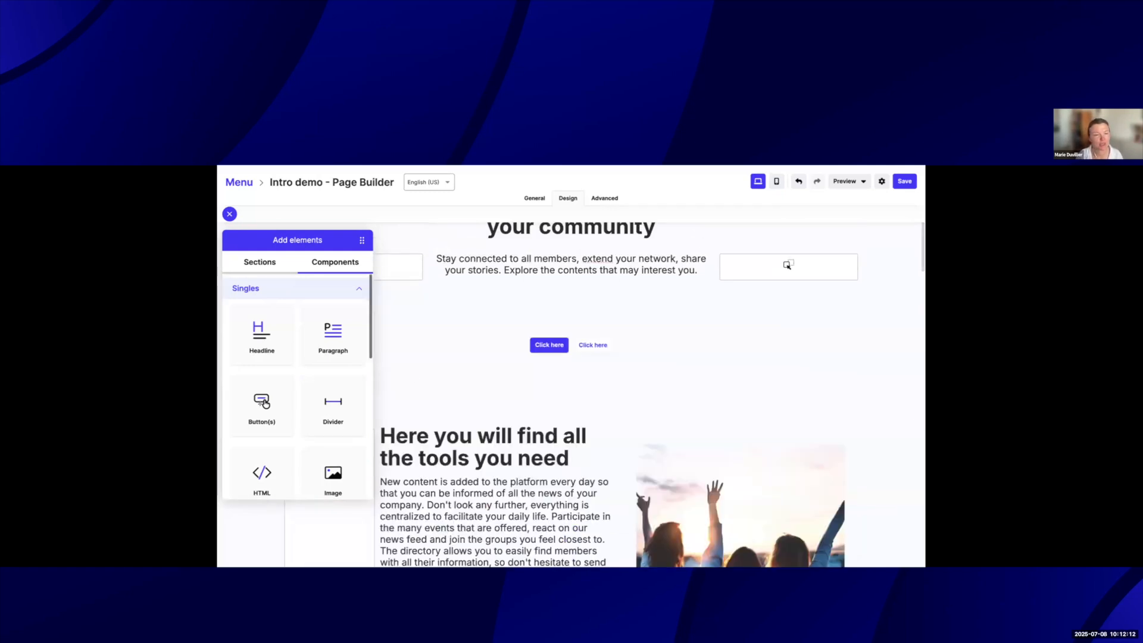
scroll(297, 387, "down", 1)
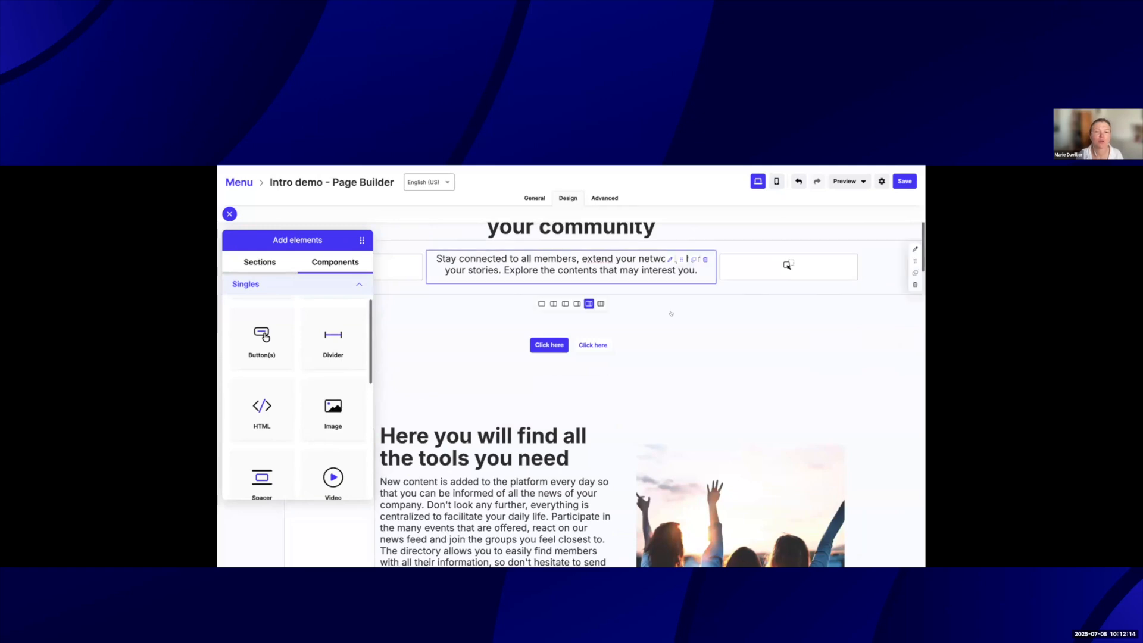
left_click_drag(318, 411, 516, 366)
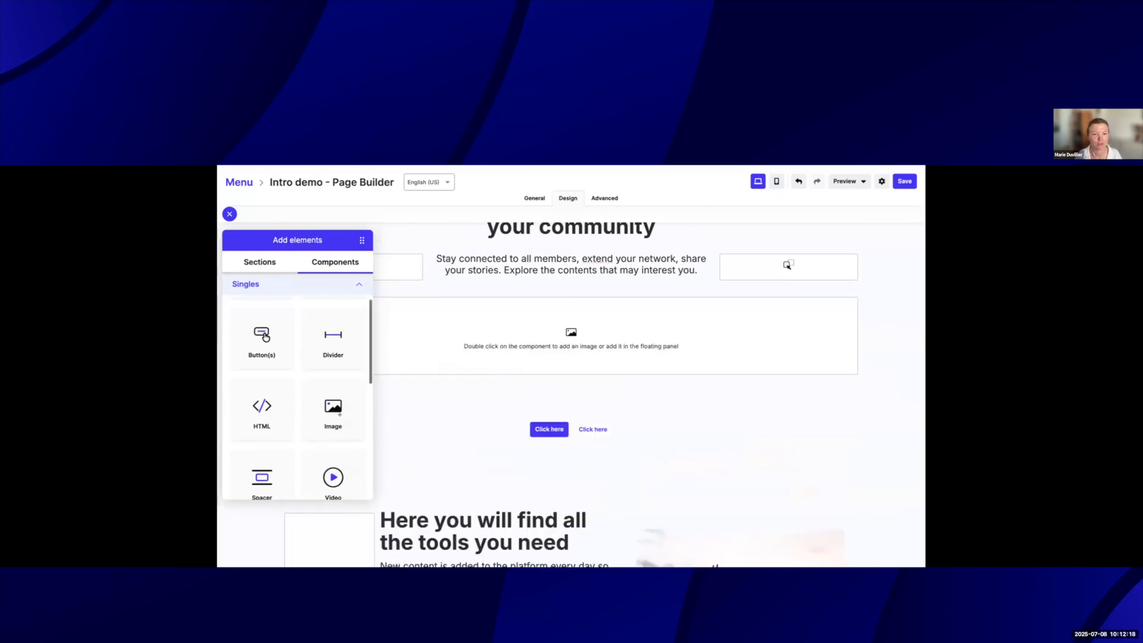
Search the Unsplash library for "corporate" and save the photo of a woman presenting at an office meeting for the image component.
left_click(774, 311)
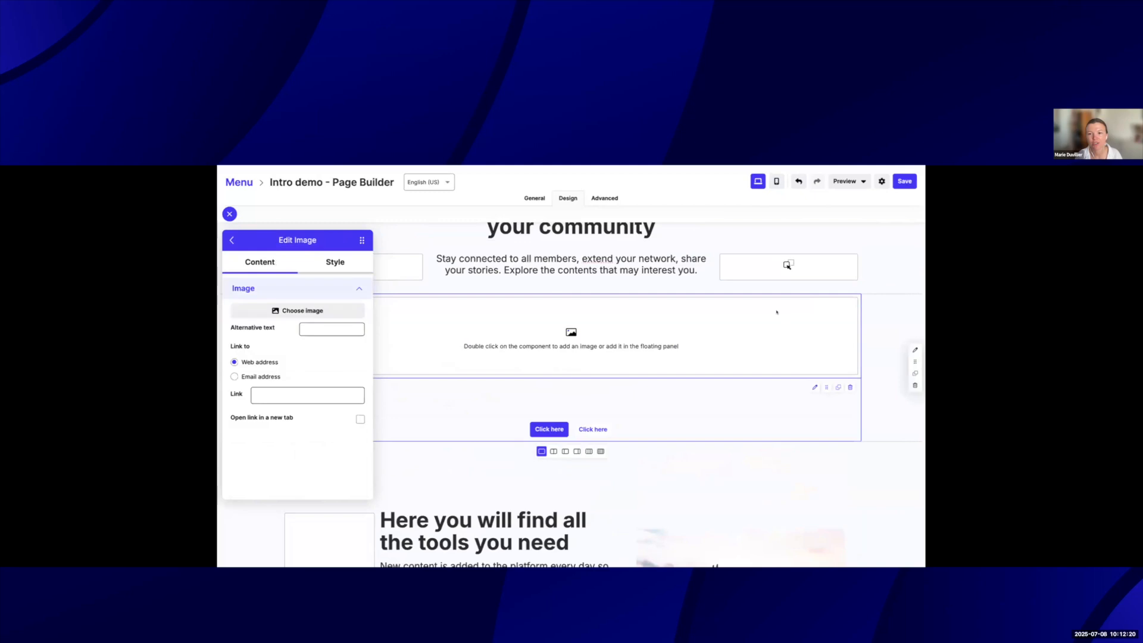
left_click(306, 308)
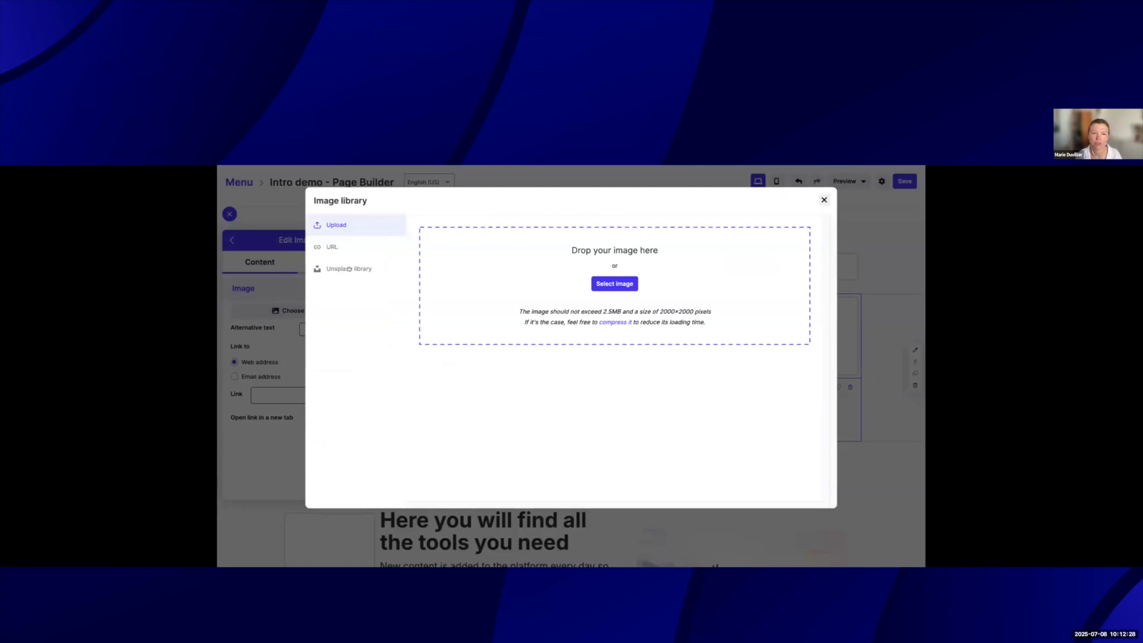
left_click(349, 269)
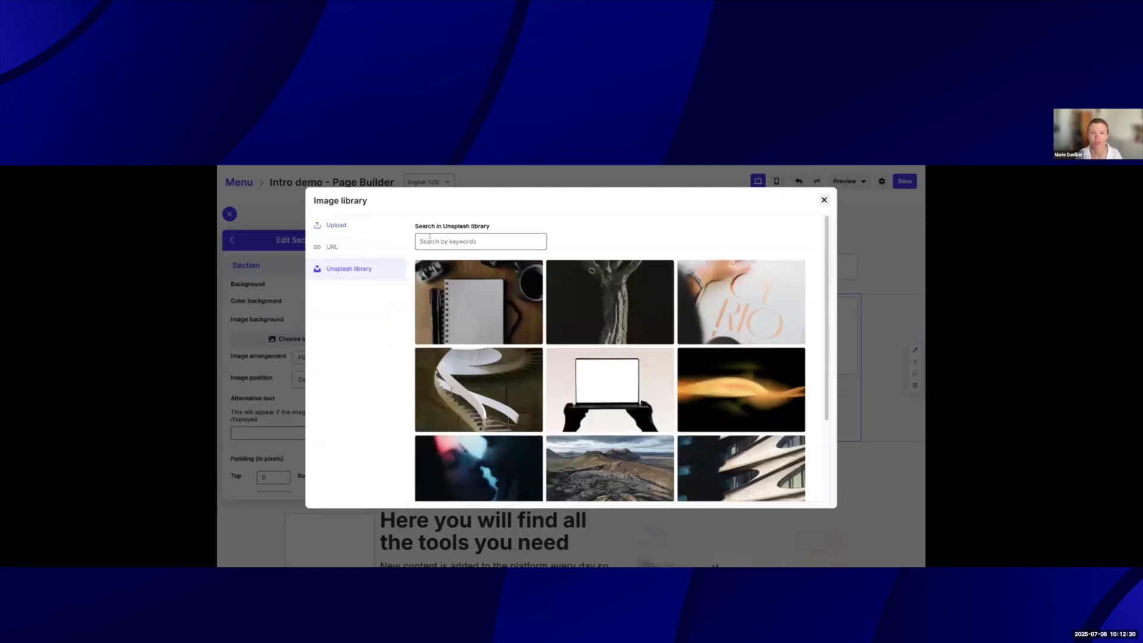
type("cor")
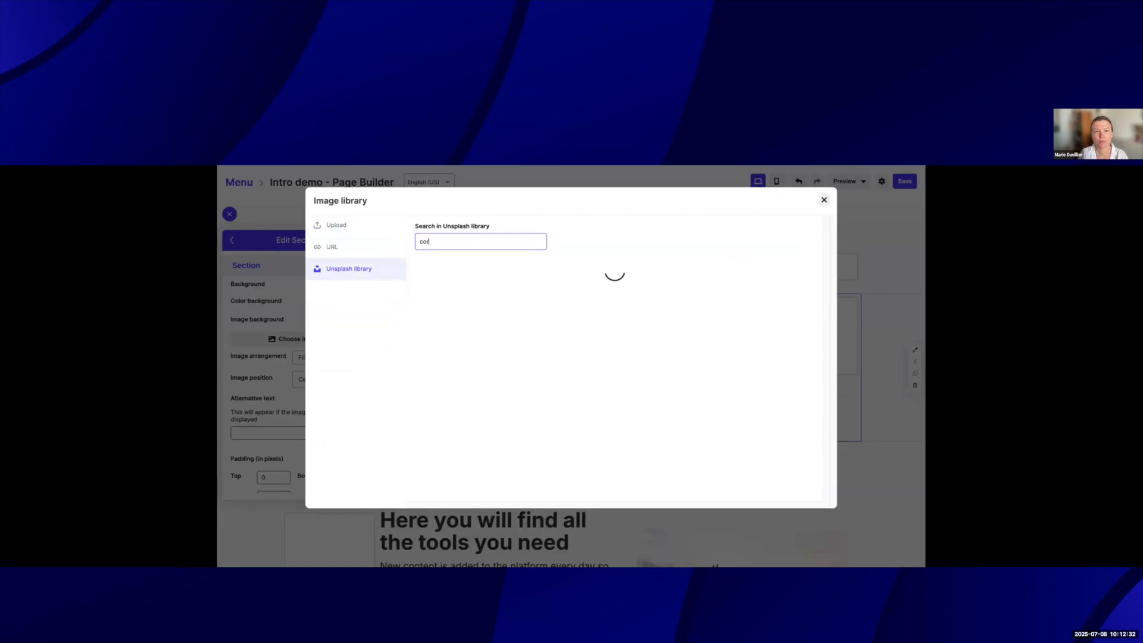
type("porate")
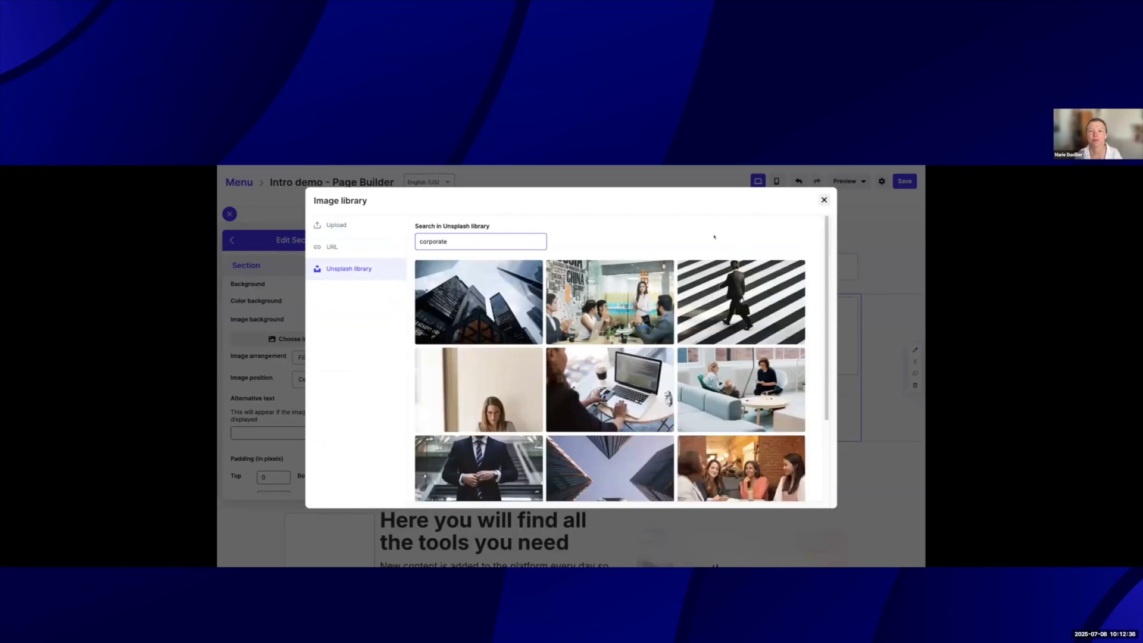
left_click(612, 293)
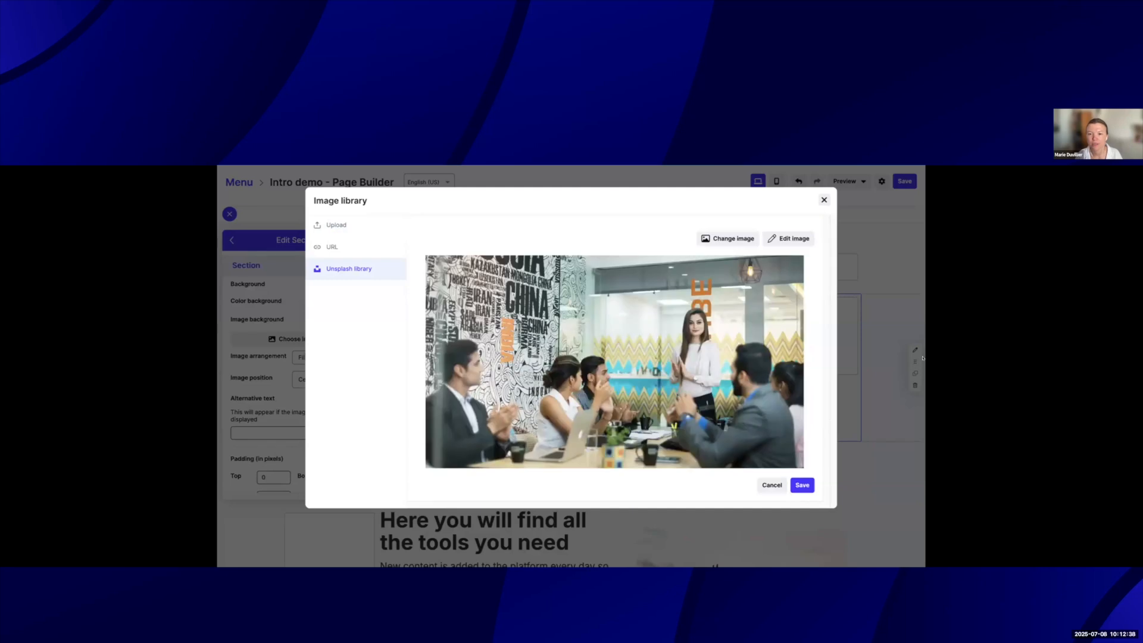
left_click(798, 487)
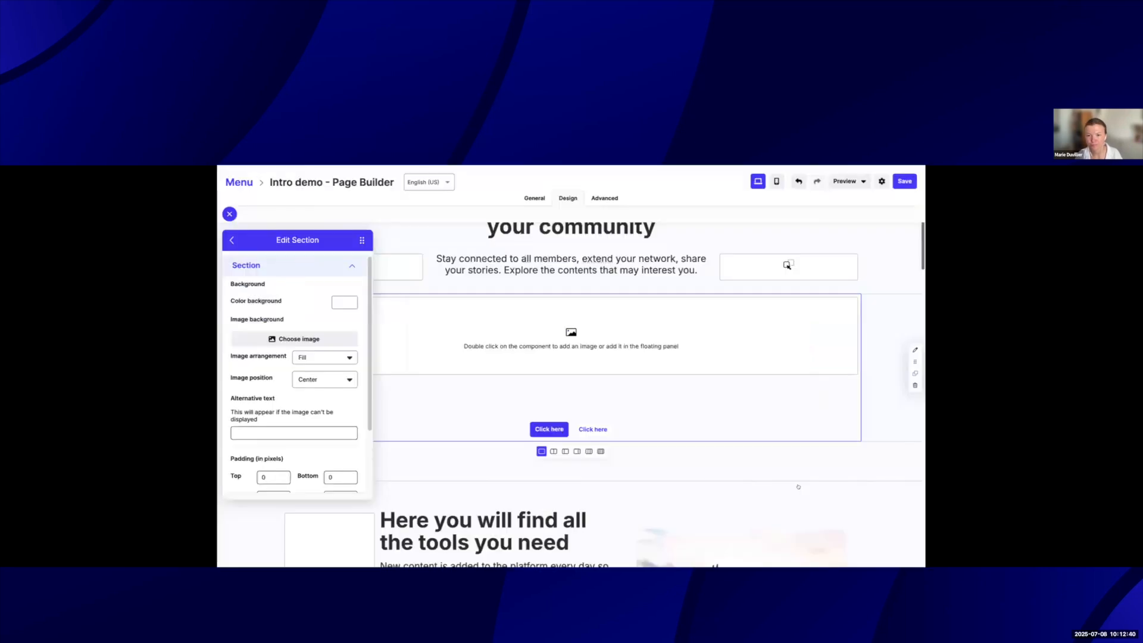
Examine the inserted office photo on the page and the single and block components available to add.
scroll(824, 449, "down", 1)
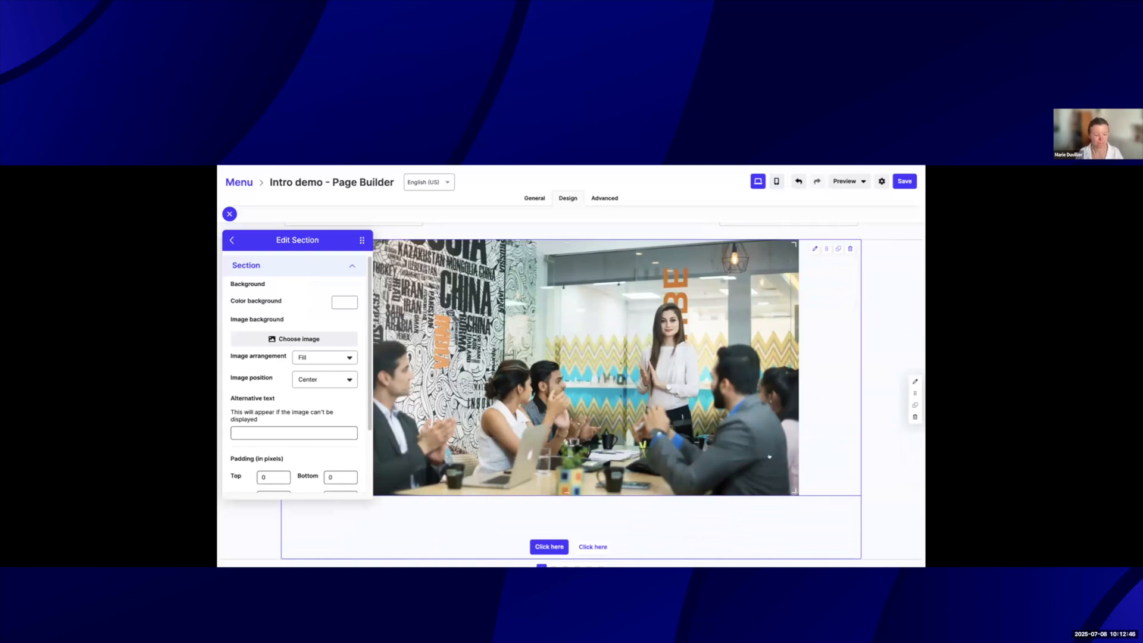
left_click(231, 240)
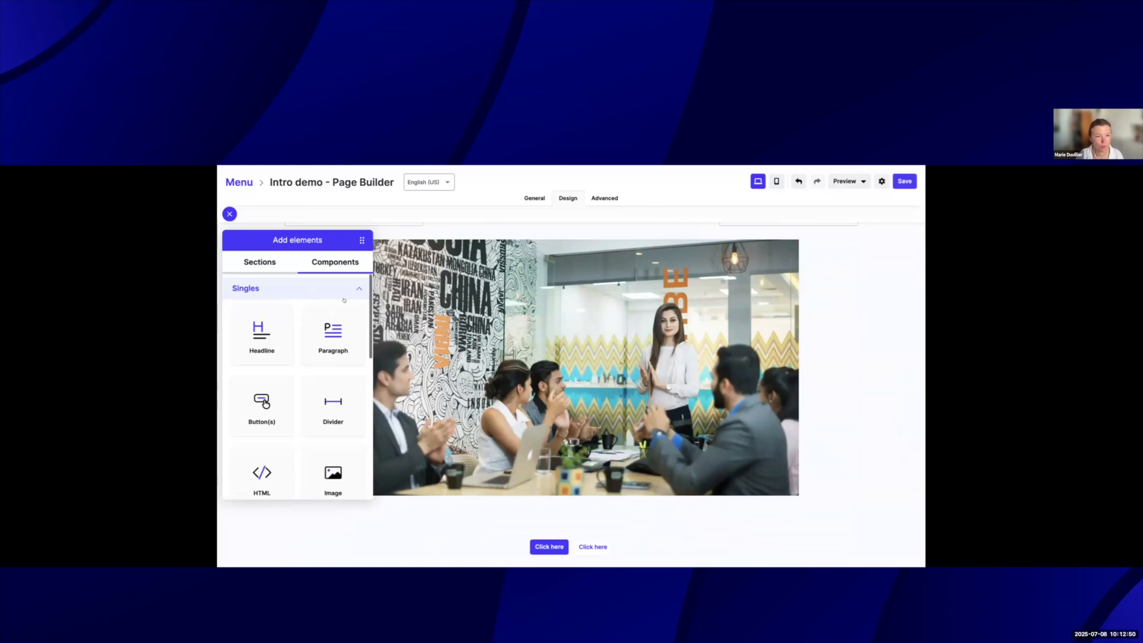
scroll(265, 385, "down", 1)
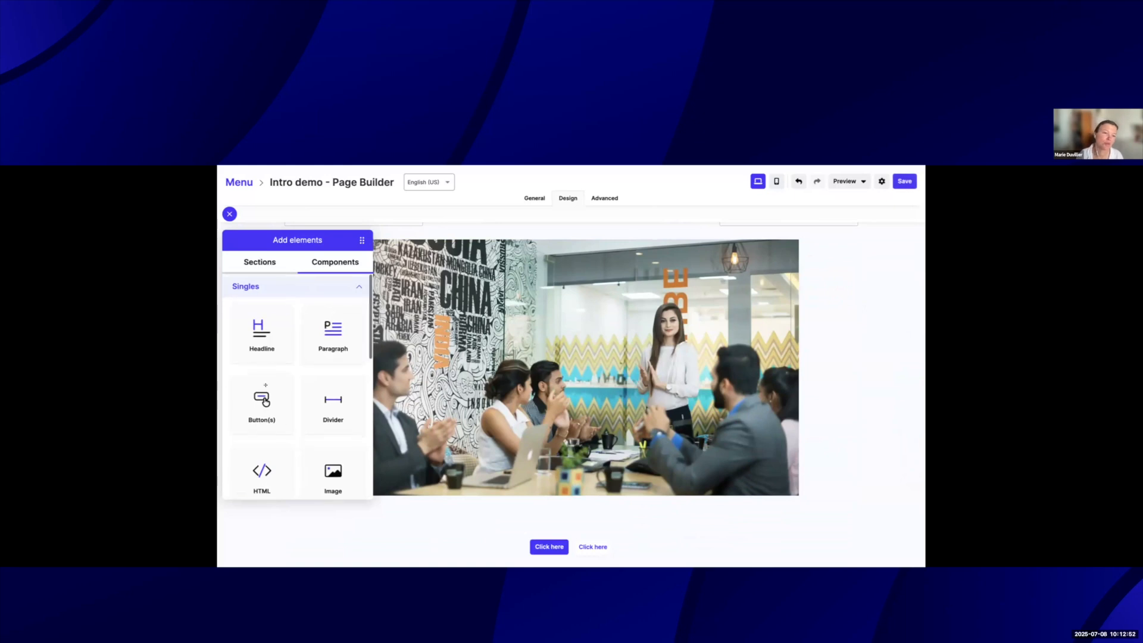
scroll(295, 363, "down", 2)
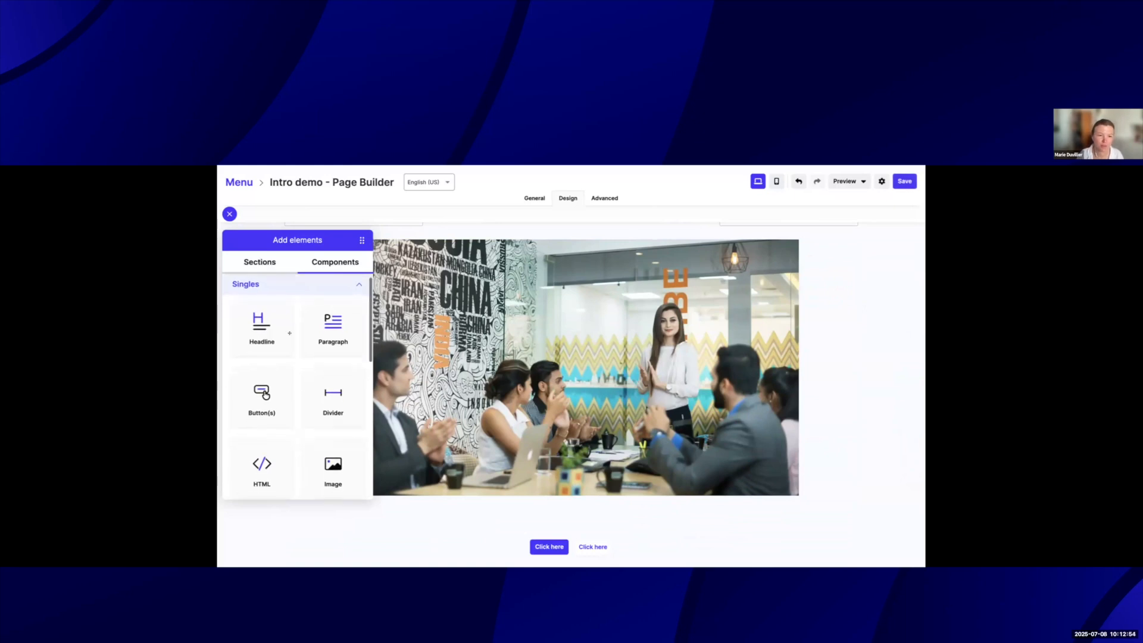
scroll(326, 449, "down", 5)
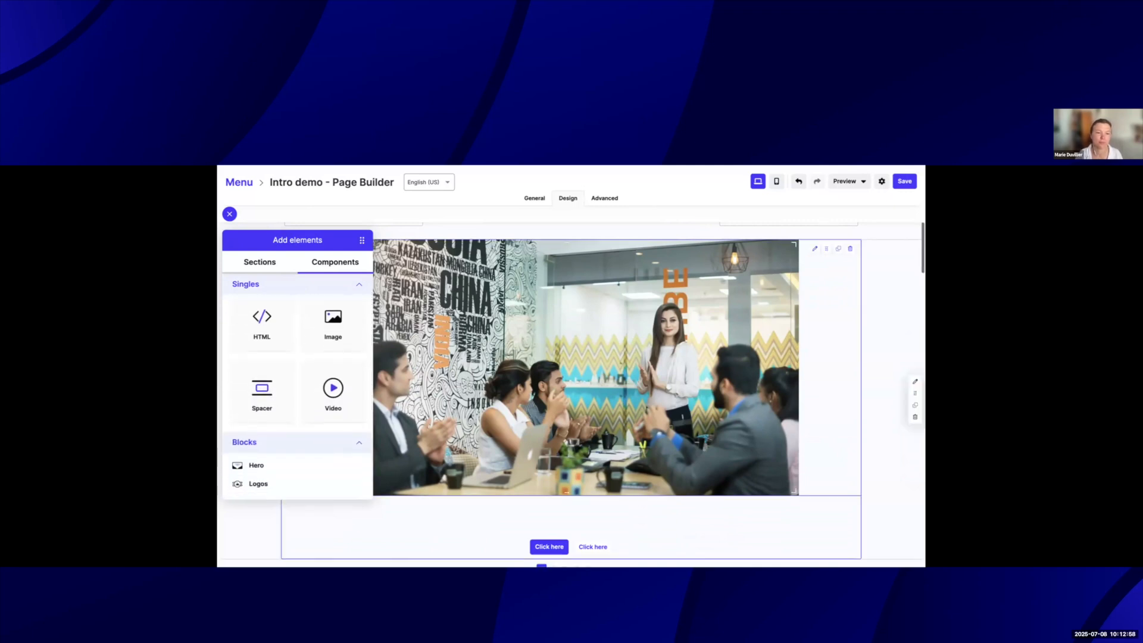
scroll(302, 371, "up", 1)
scroll(302, 372, "up", 2)
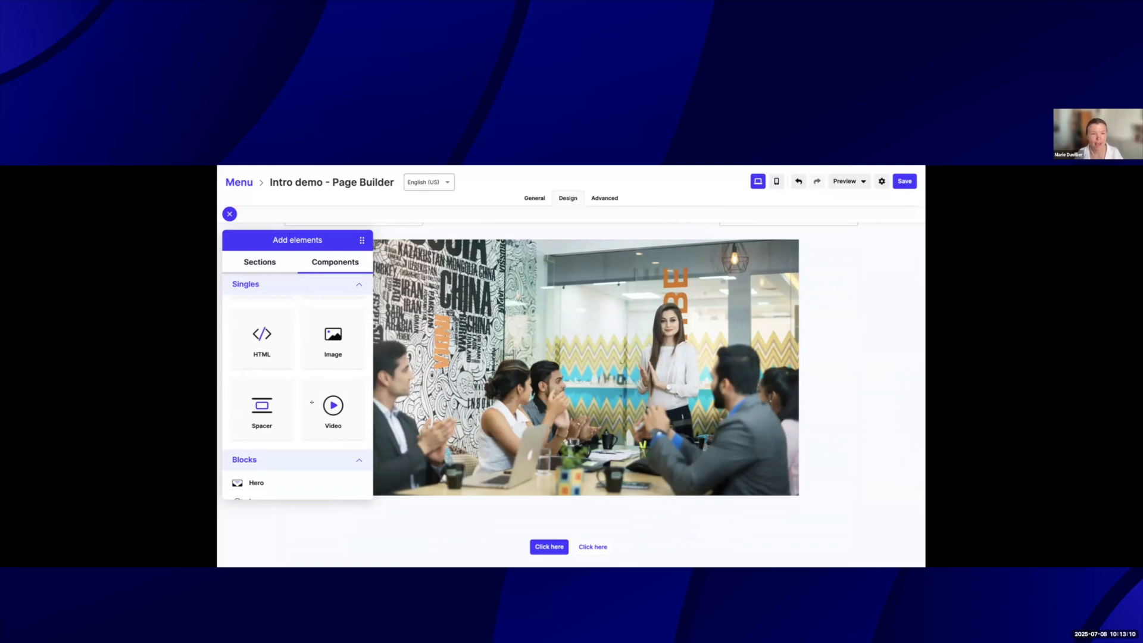
scroll(312, 403, "down", 1)
scroll(444, 450, "down", 5)
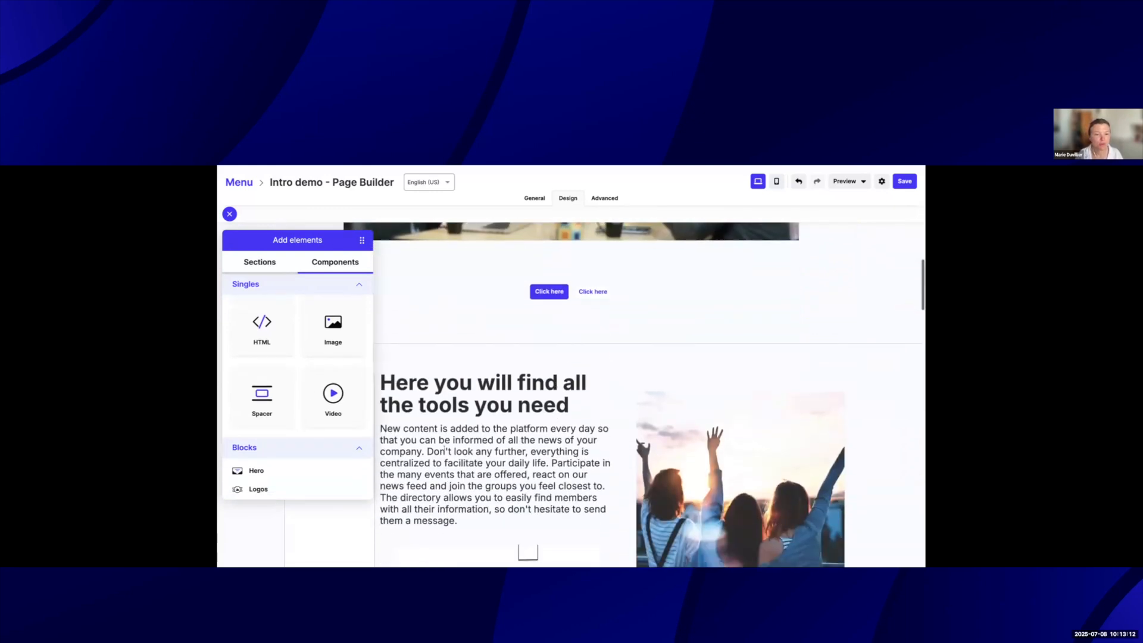
Review the template designs offered for the Strips, Logos and Image Galleries blocks.
left_click(356, 283)
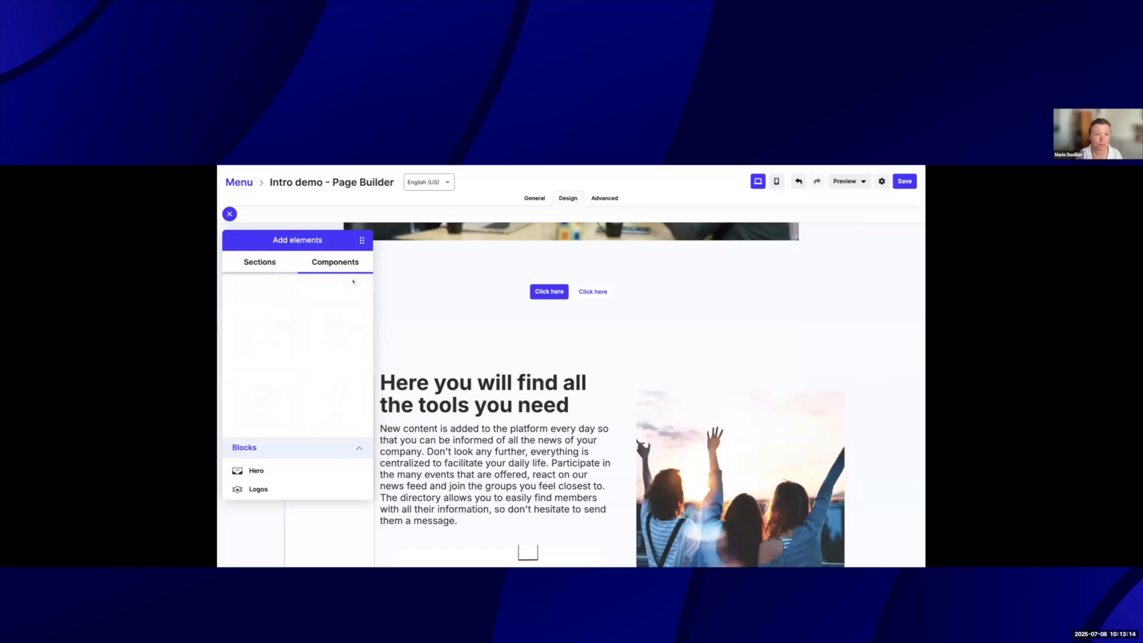
scroll(329, 337, "up", 3)
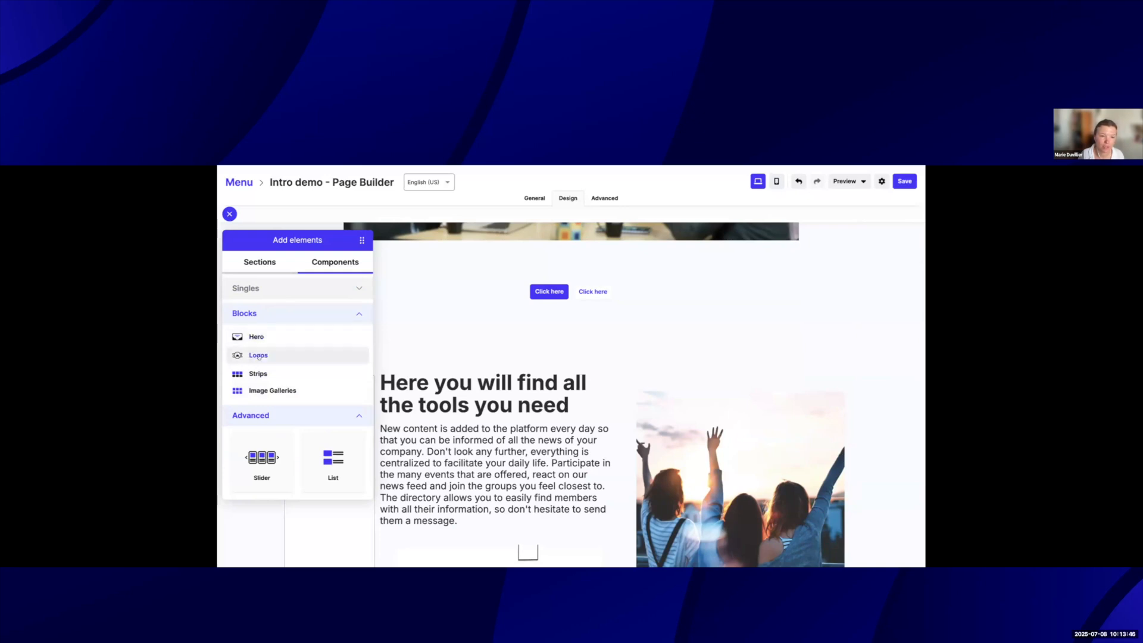
left_click(300, 373)
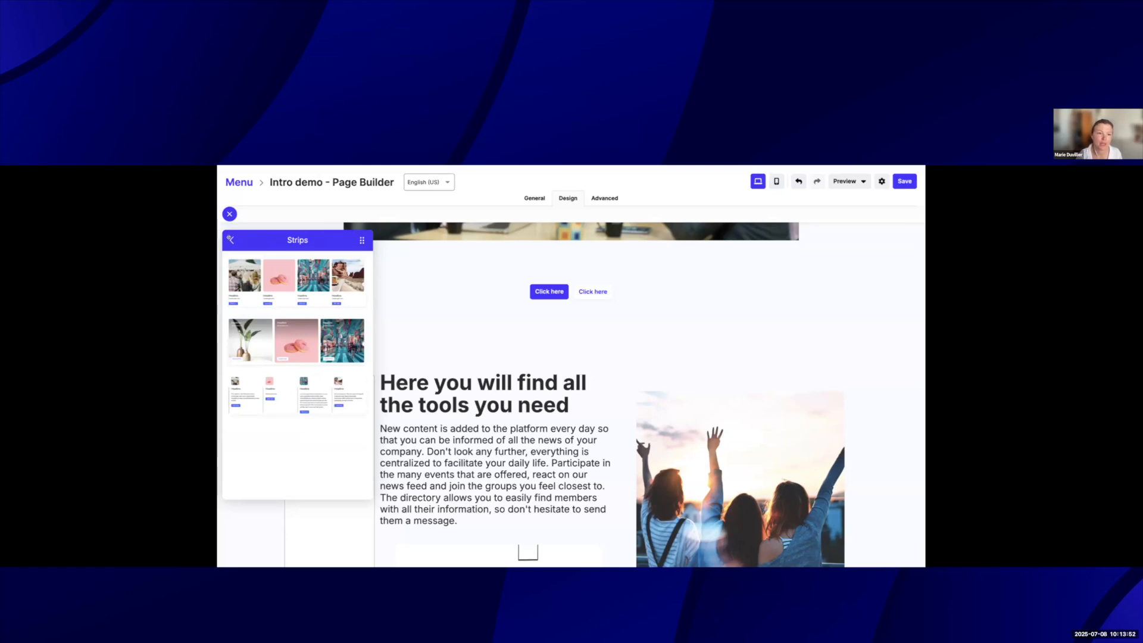
left_click(230, 240)
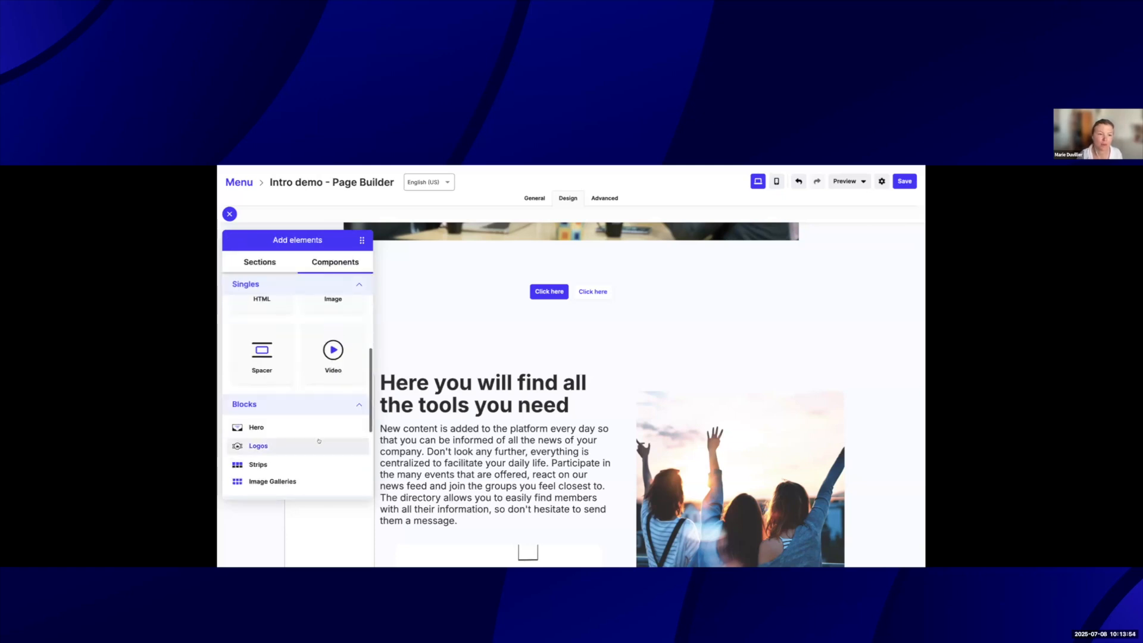
scroll(315, 439, "down", 1)
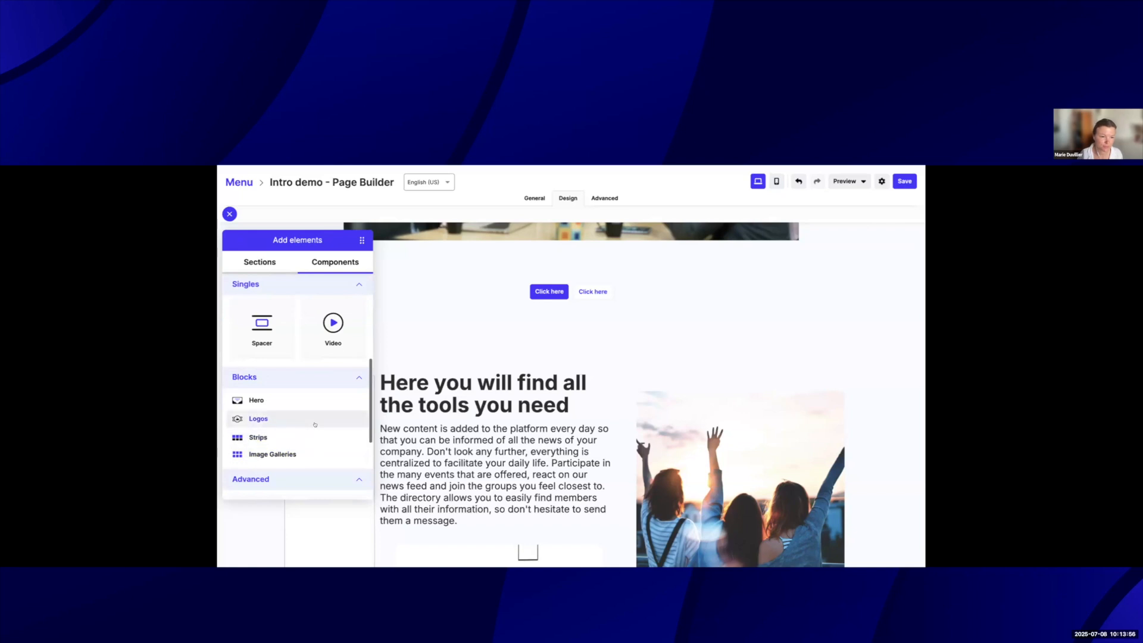
left_click(316, 419)
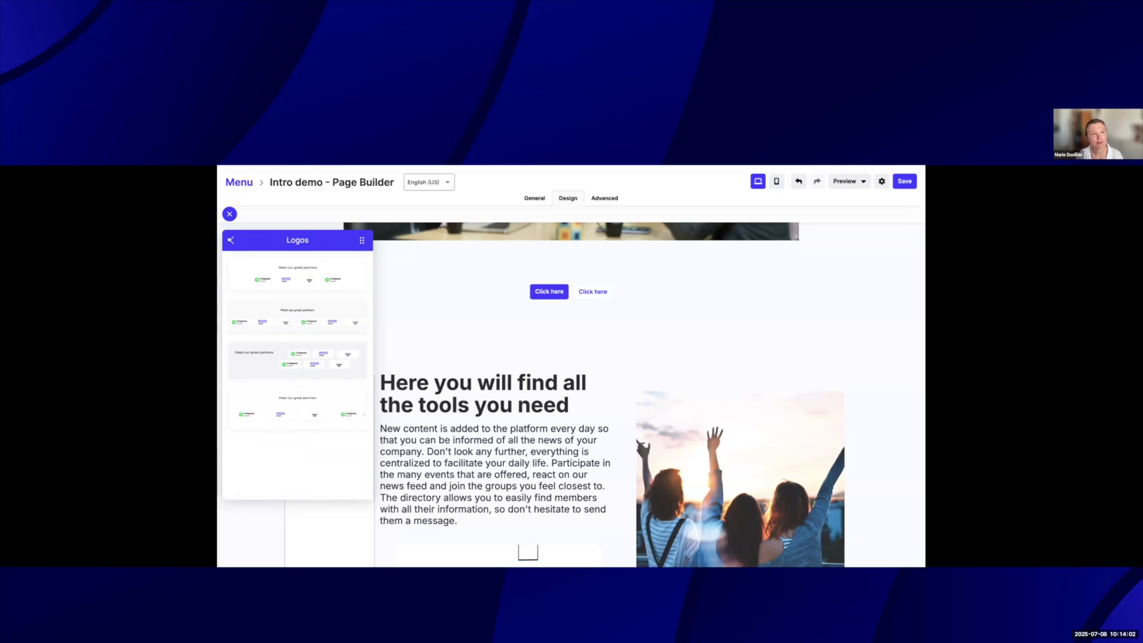
left_click(231, 240)
left_click(280, 289)
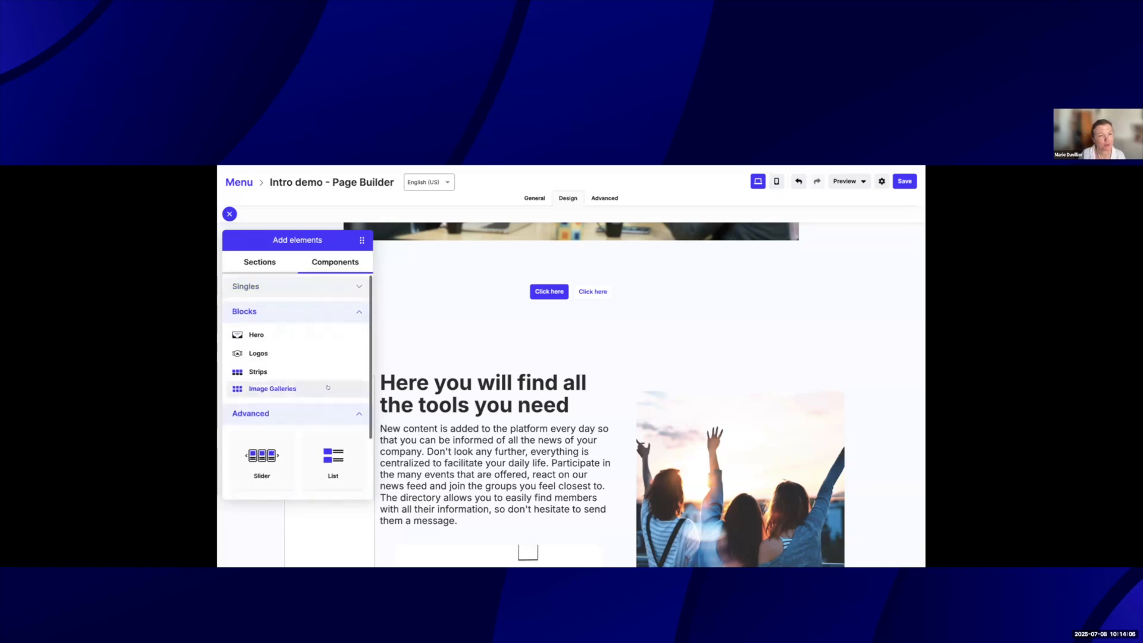
left_click(327, 387)
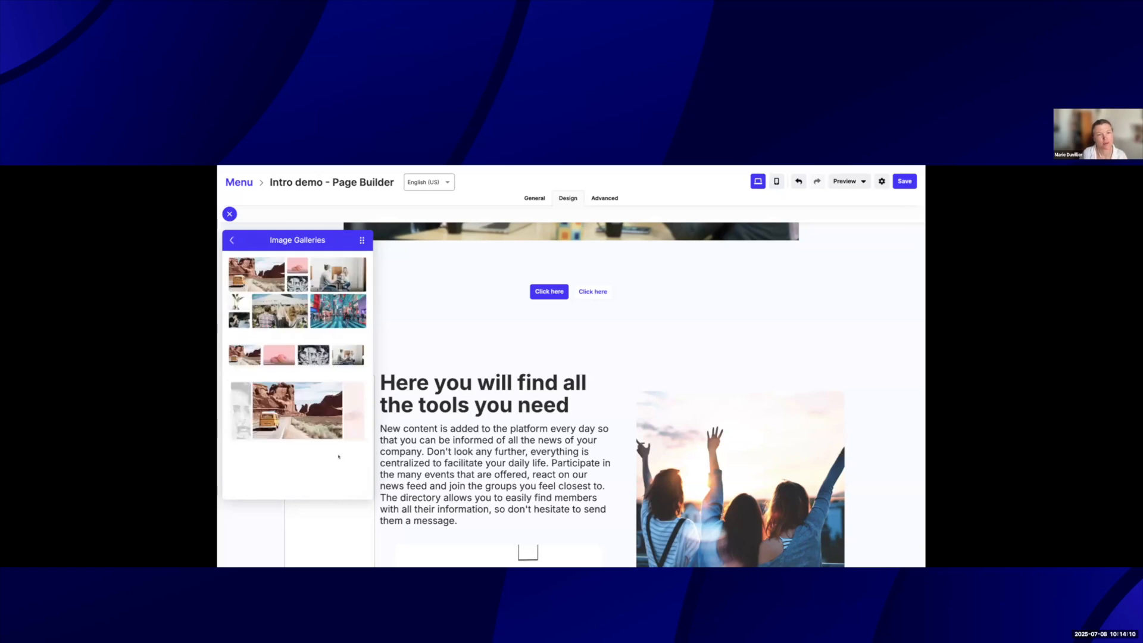
left_click(227, 239)
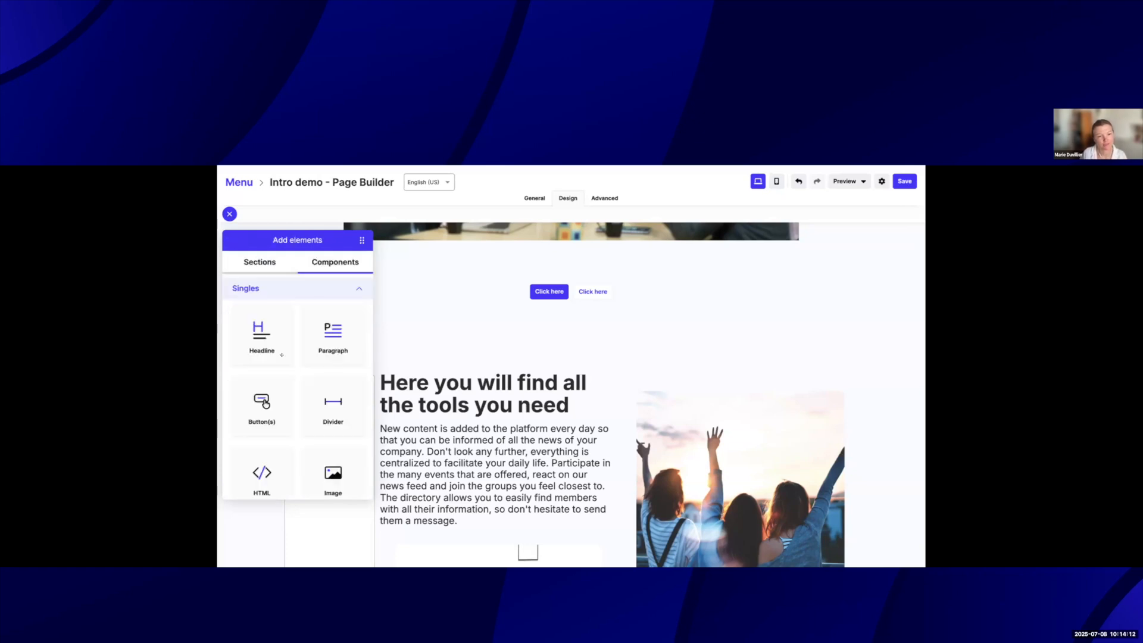
left_click(275, 285)
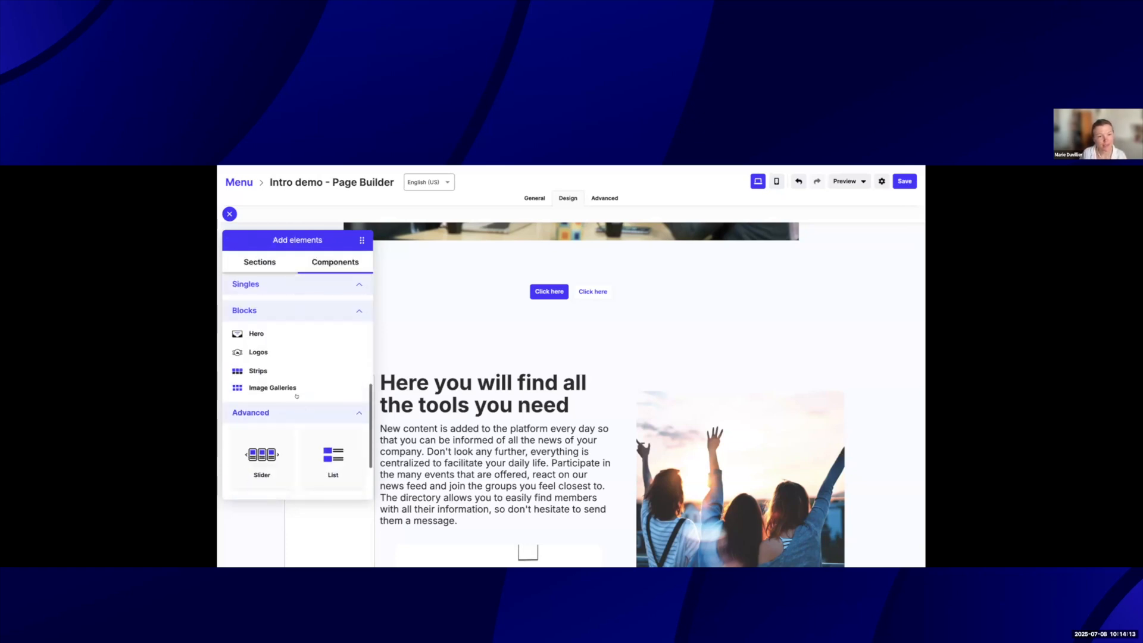
Add the User banner from the Hero blocks above the welcome heading, and delete that banner section again.
left_click(275, 334)
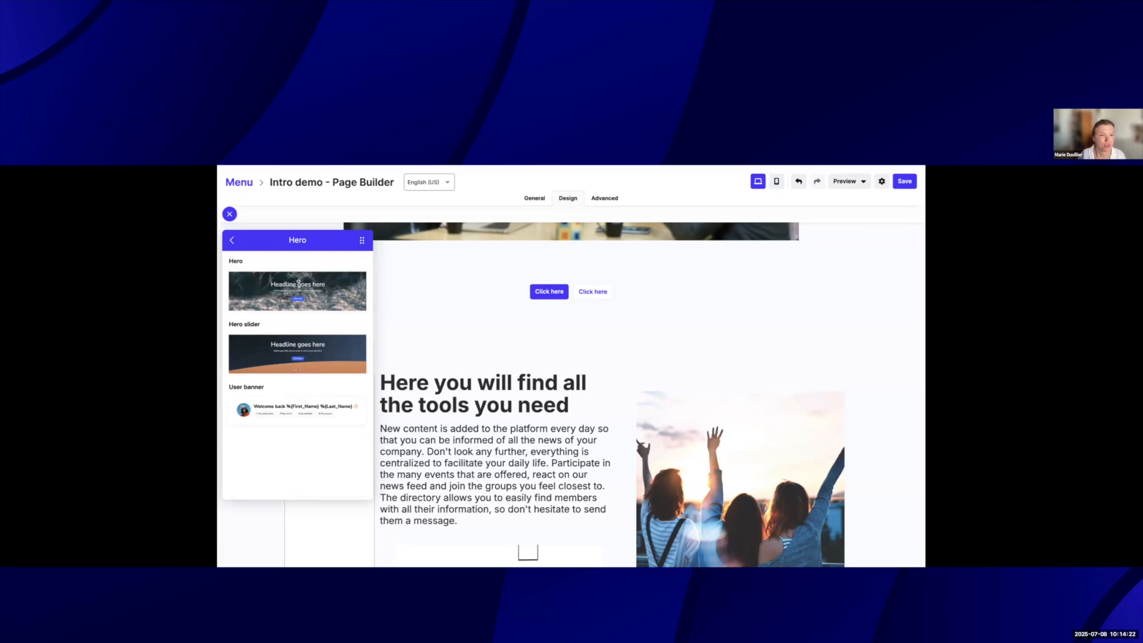
scroll(787, 322, "up", 6)
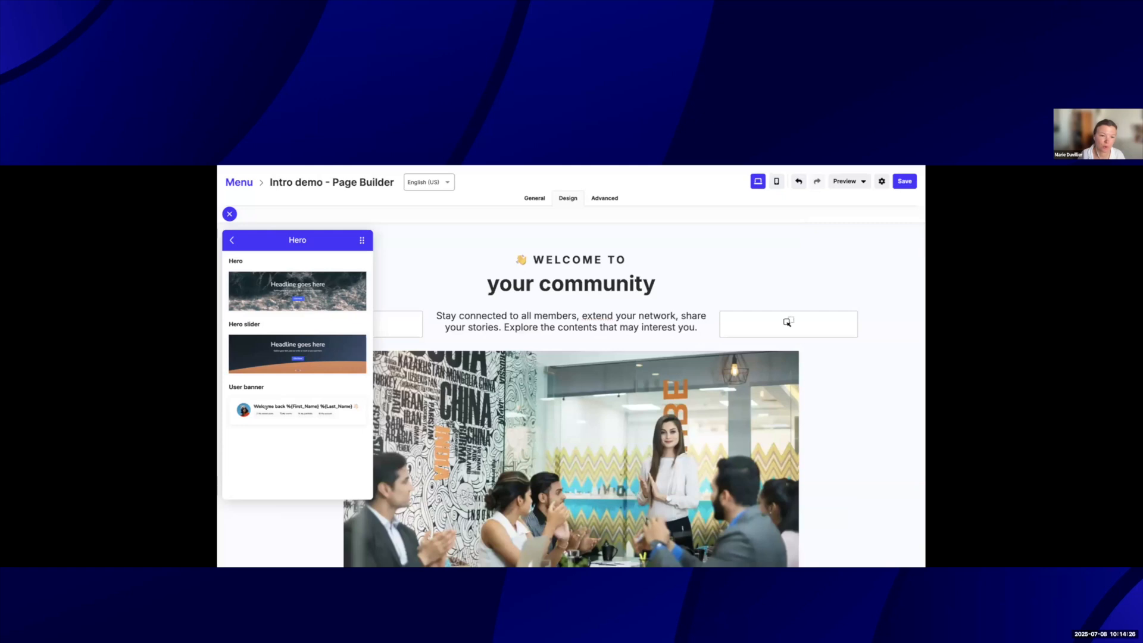
left_click_drag(408, 350, 575, 271)
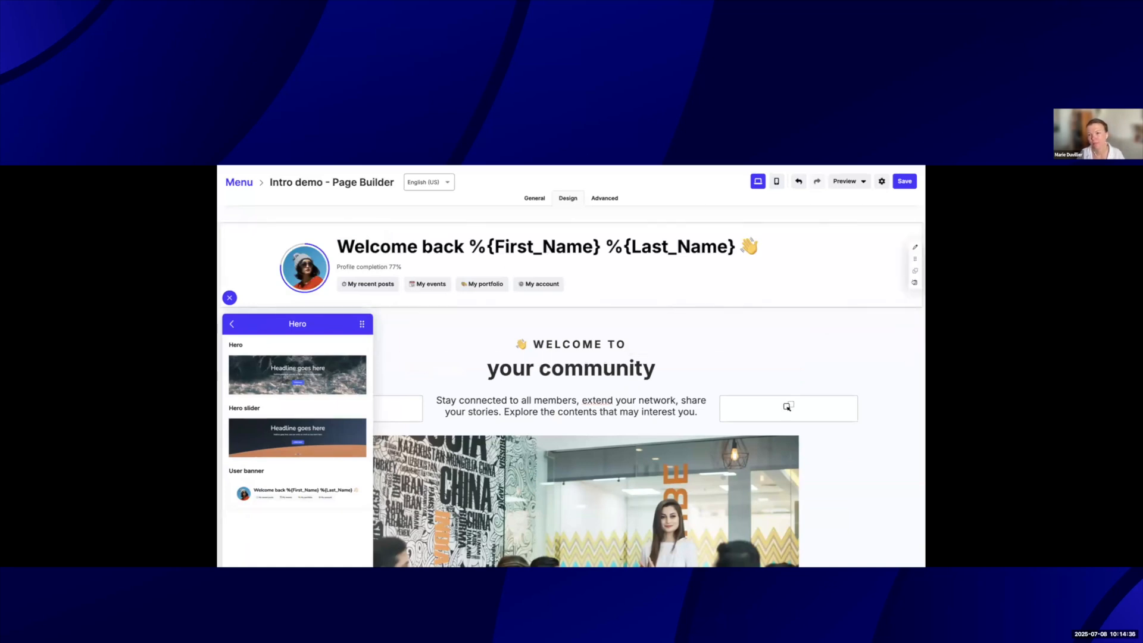
left_click(914, 283)
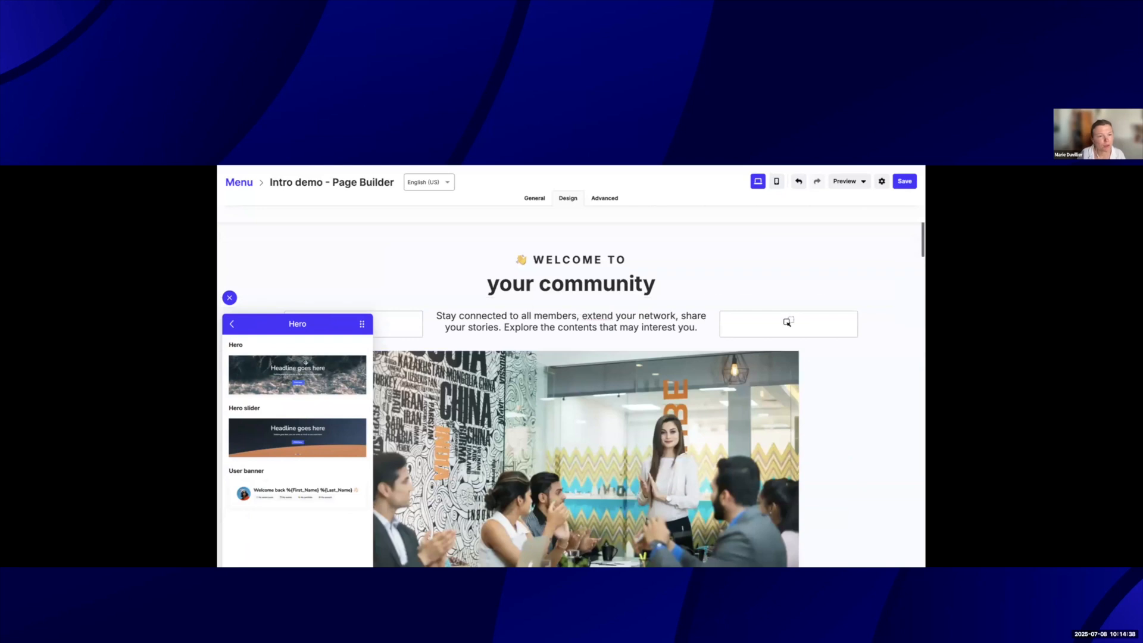
Insert the four-column Strips block with small images, text and buttons directly below the "What to do next?" heading.
left_click(231, 274)
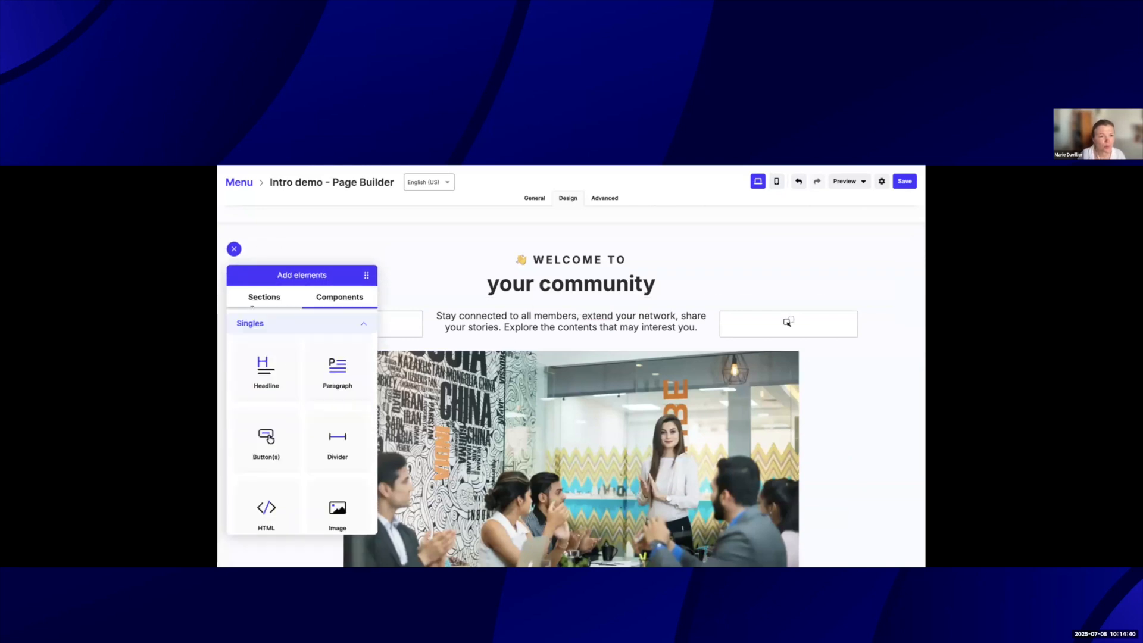
scroll(327, 427, "down", 2)
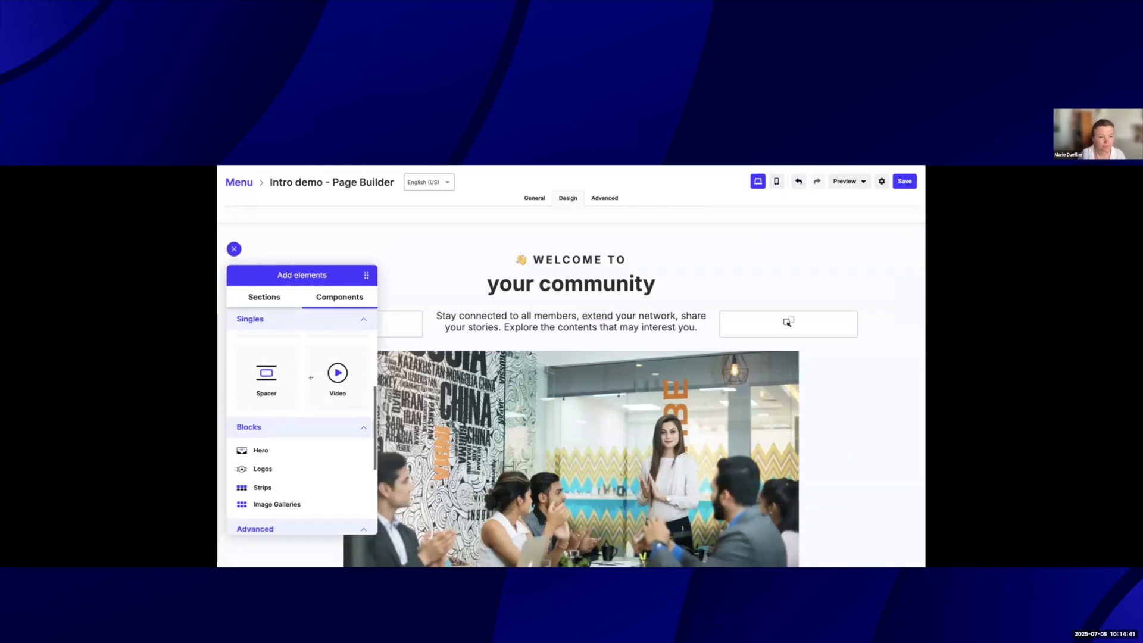
left_click(262, 487)
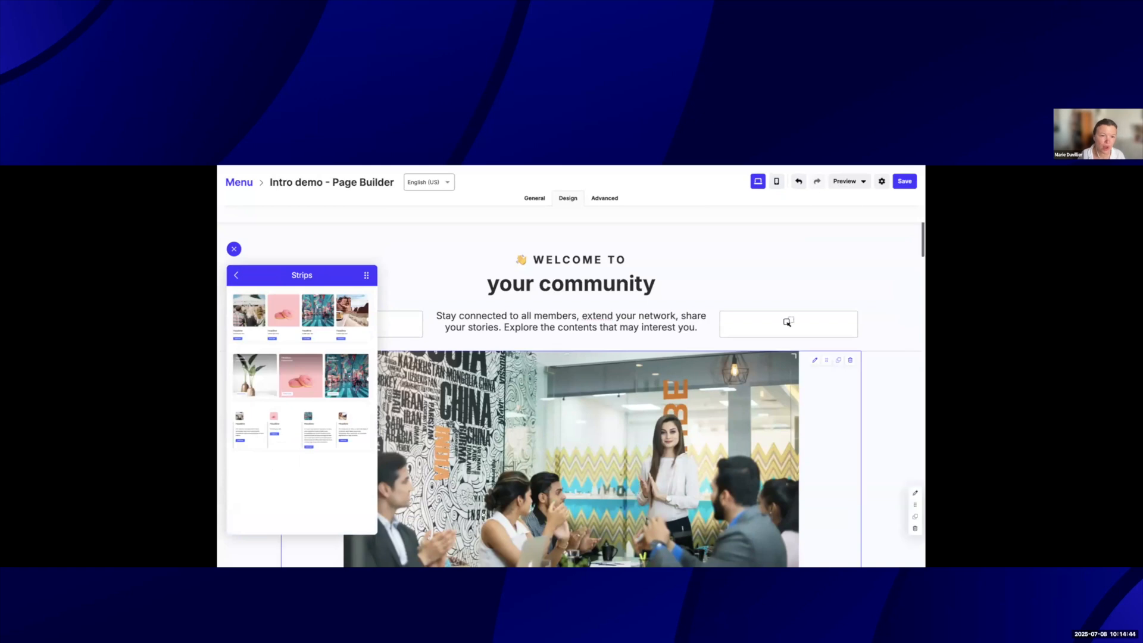
scroll(477, 451, "down", 1)
scroll(478, 451, "down", 6)
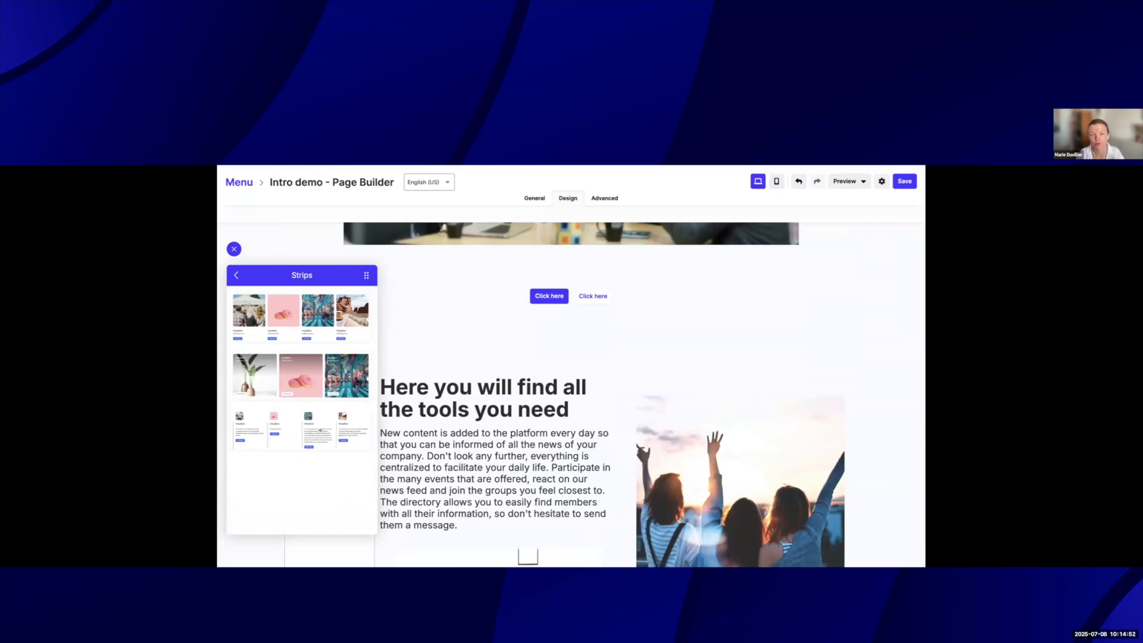
scroll(298, 423, "up", 1)
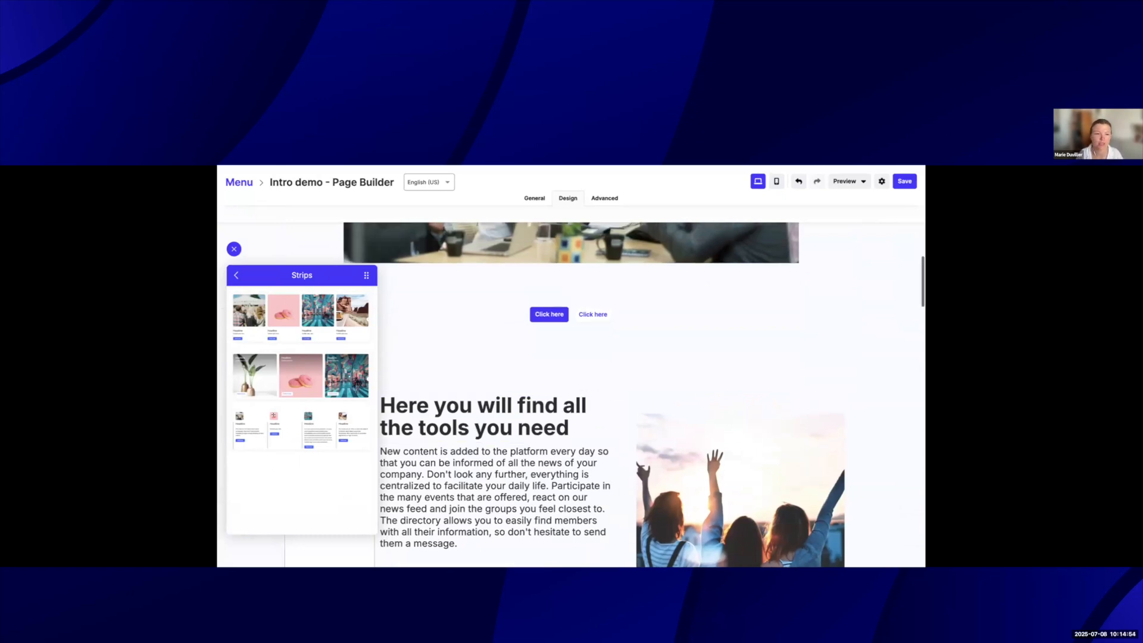
left_click_drag(294, 425, 559, 411)
scroll(560, 387, "down", 10)
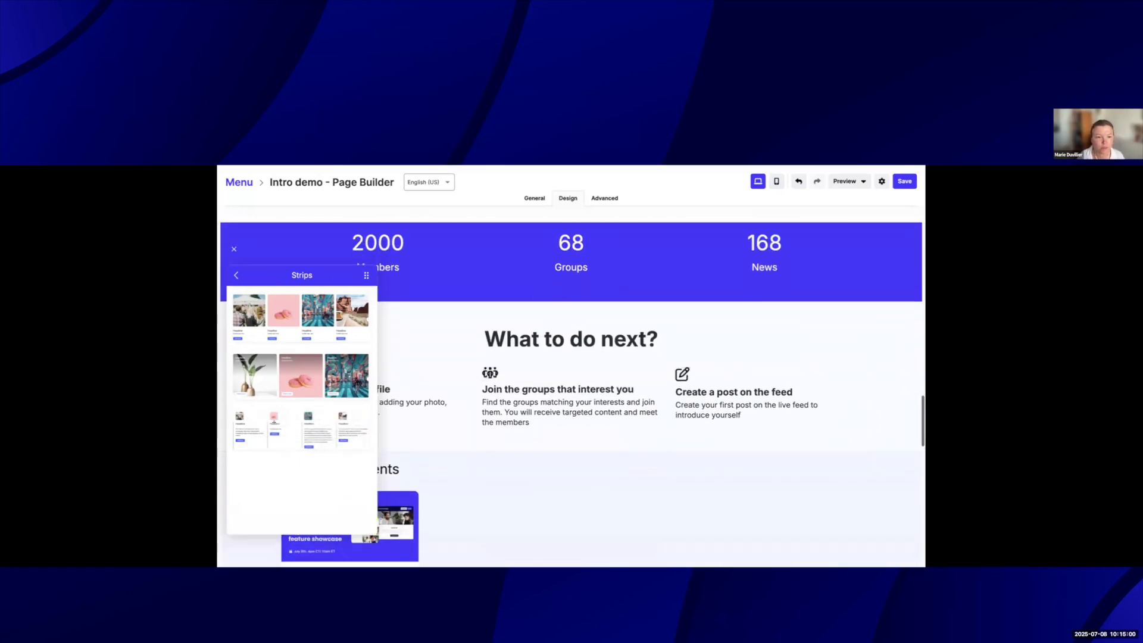
left_click_drag(355, 424, 536, 358)
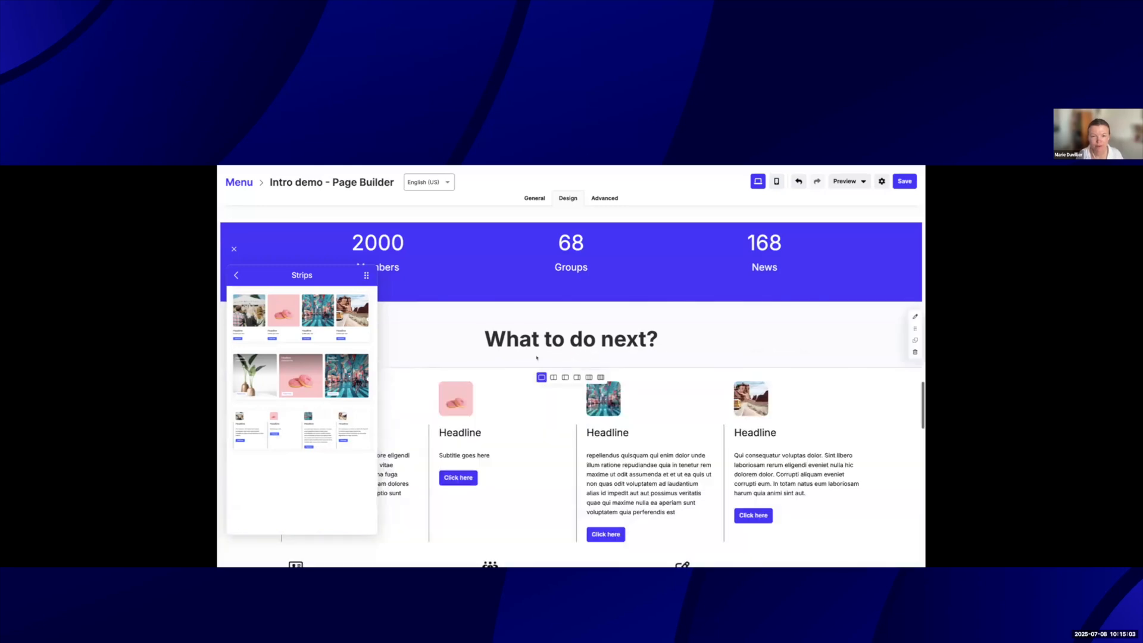
left_click(234, 250)
scroll(589, 479, "down", 2)
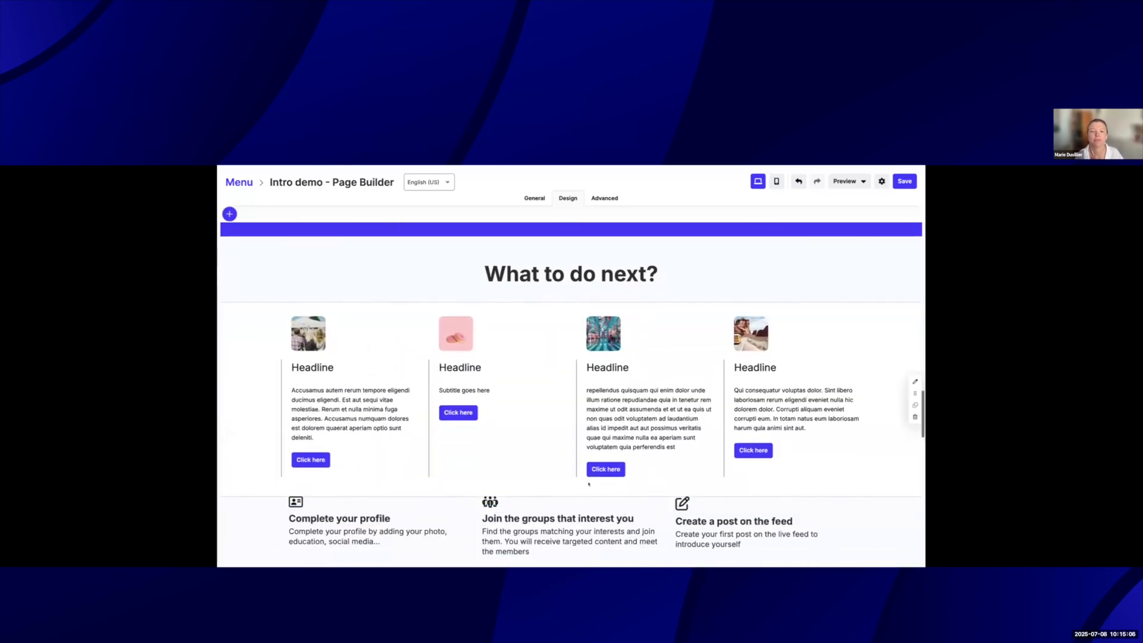
scroll(385, 357, "down", 1)
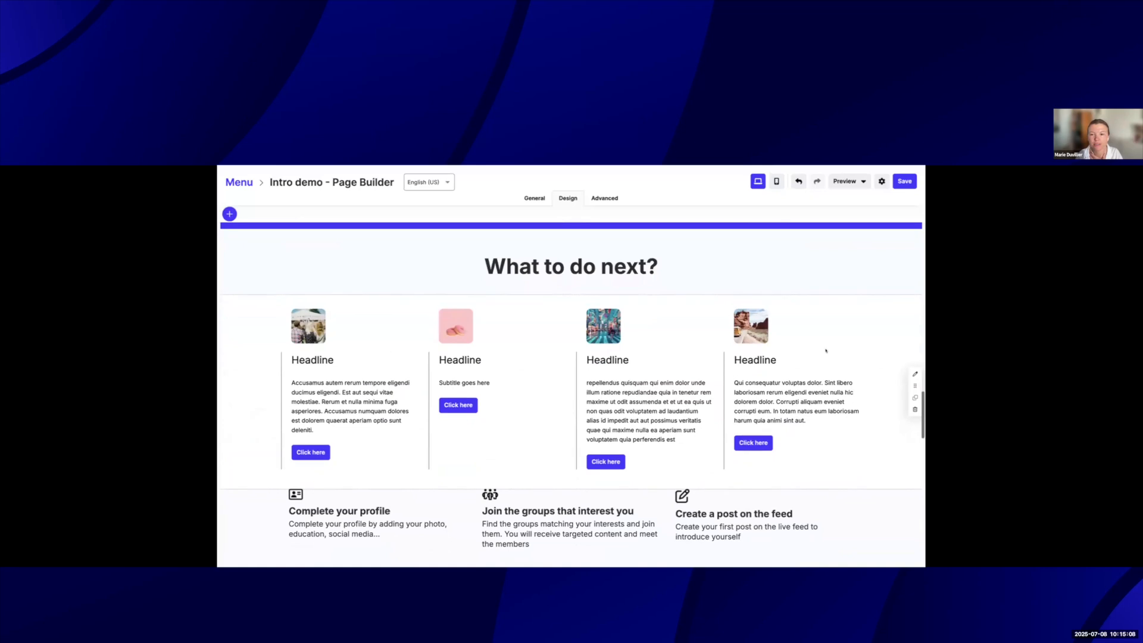
Delete the images of Frame 1 and Frame 2 in the Strips block below "What to do next?".
left_click(914, 374)
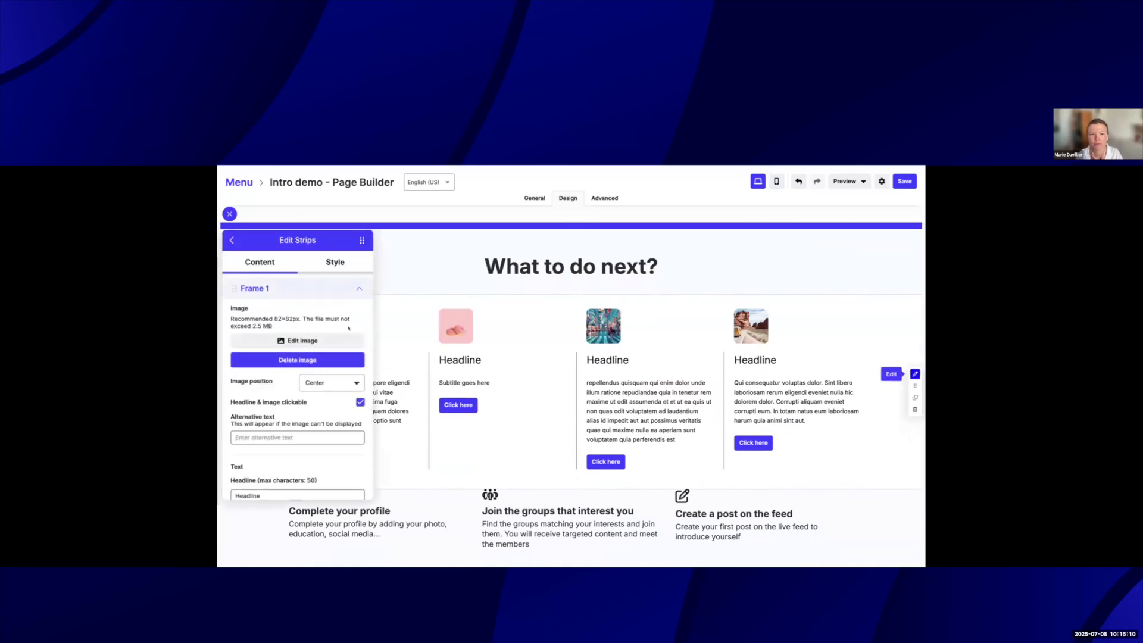
left_click_drag(298, 236, 796, 249)
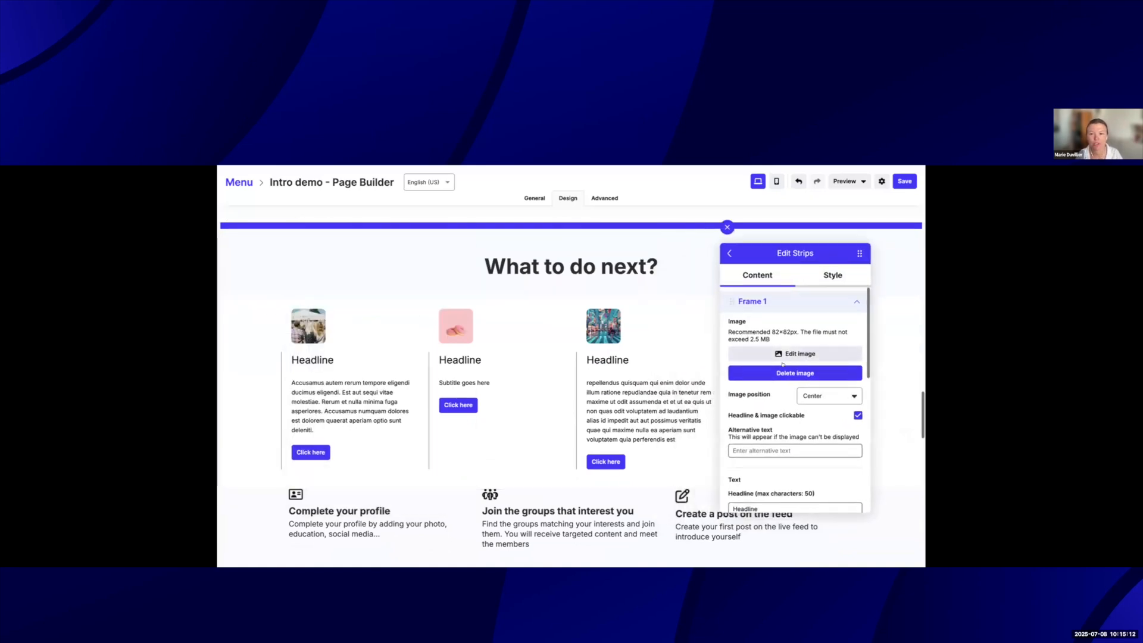
left_click(800, 373)
left_click(857, 301)
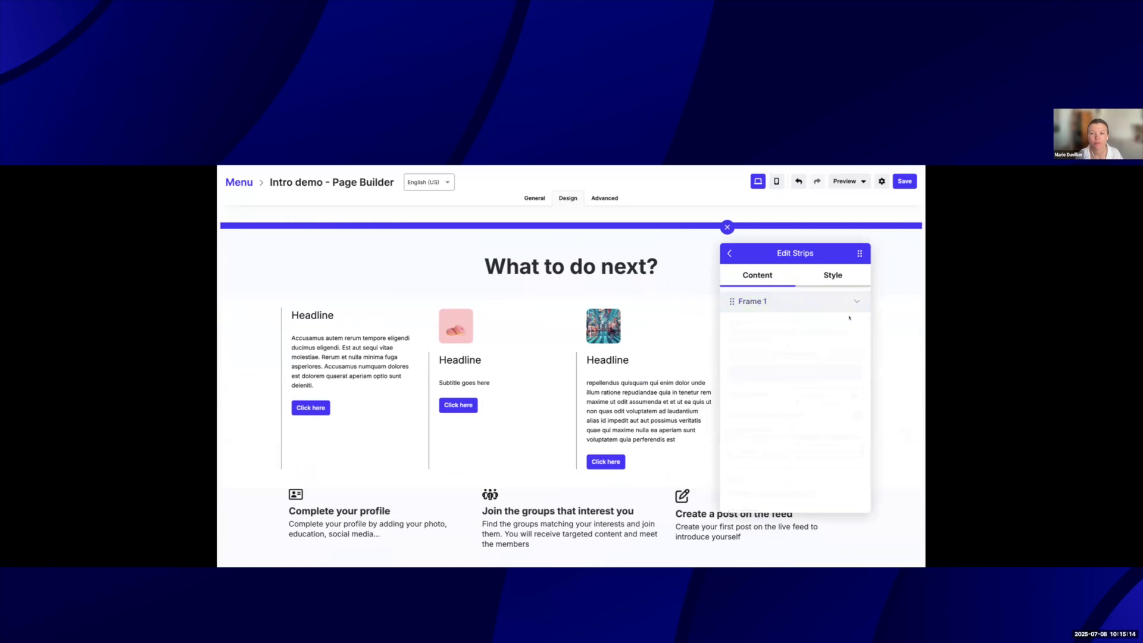
left_click(855, 326)
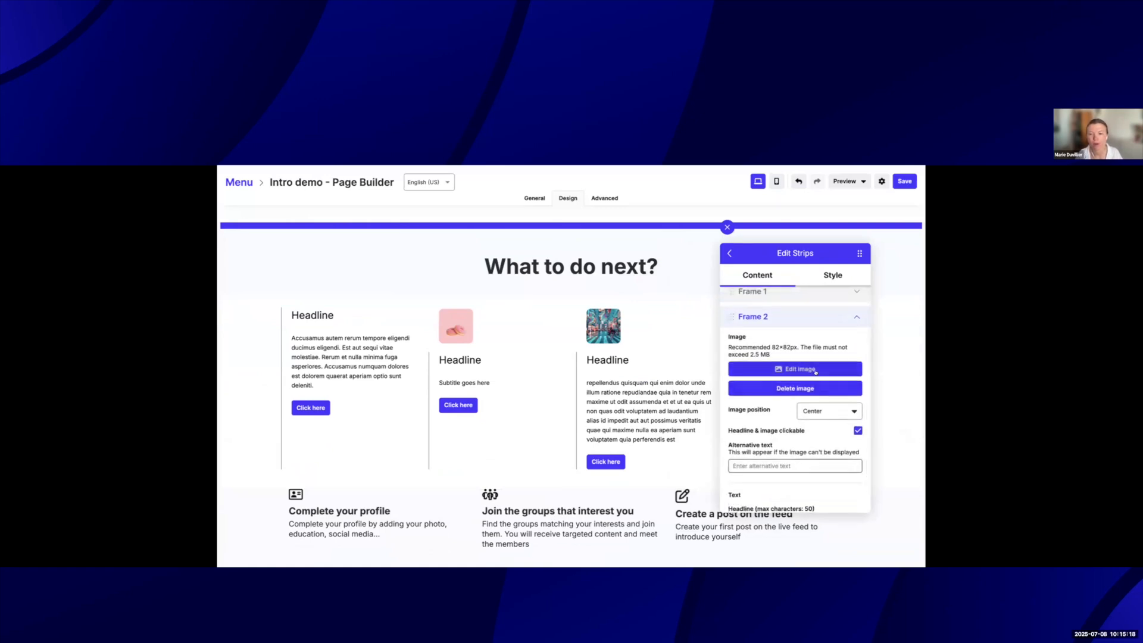
left_click(804, 388)
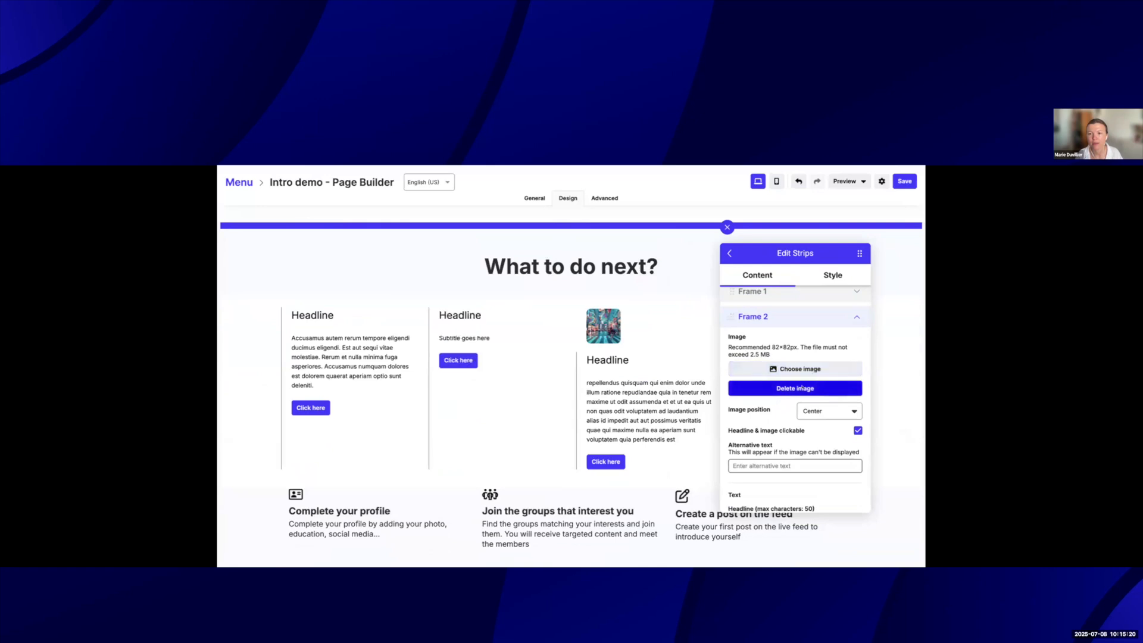
Look through the text, button and link settings of Frame 3 in the Strips block, and delete that frame's image.
left_click(836, 353)
scroll(819, 423, "down", 3)
scroll(833, 456, "up", 3)
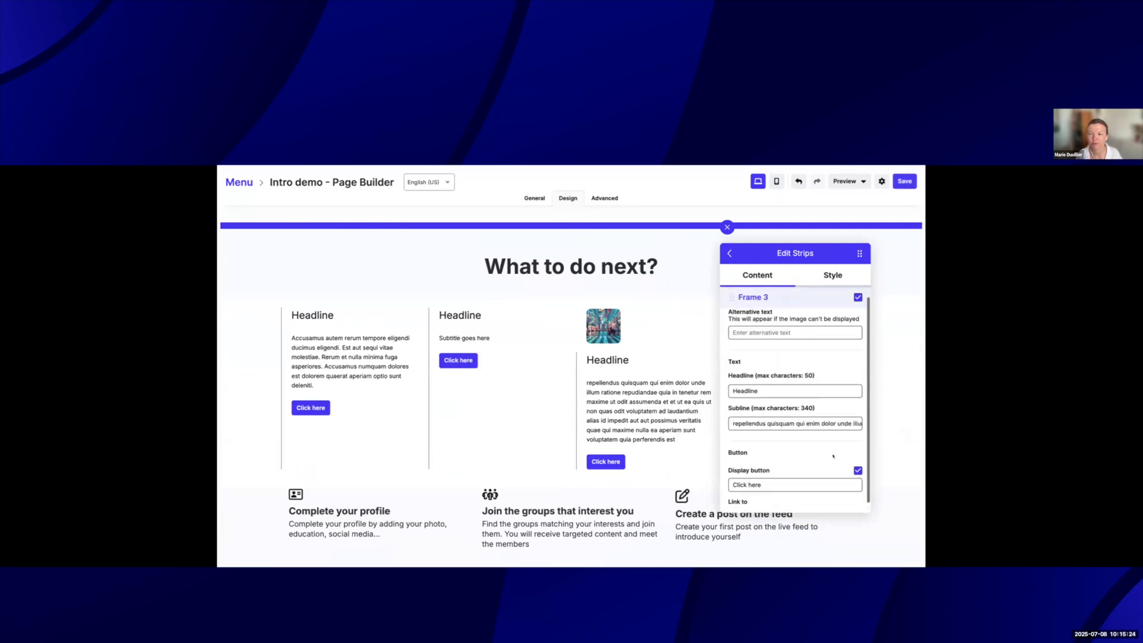
scroll(820, 446, "down", 3)
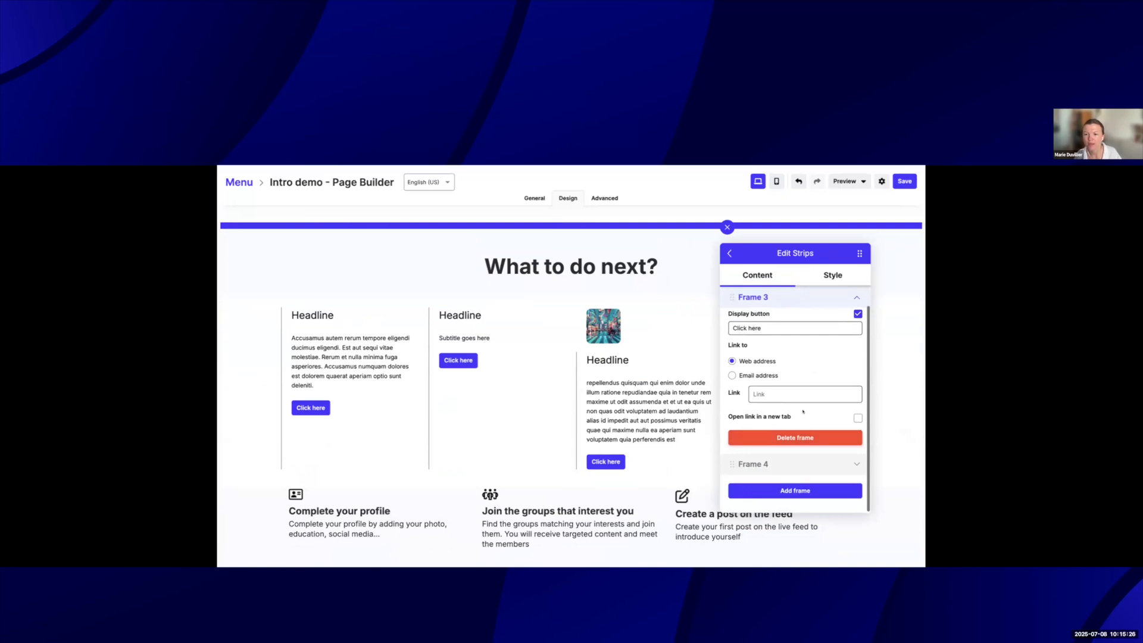
scroll(804, 412, "up", 5)
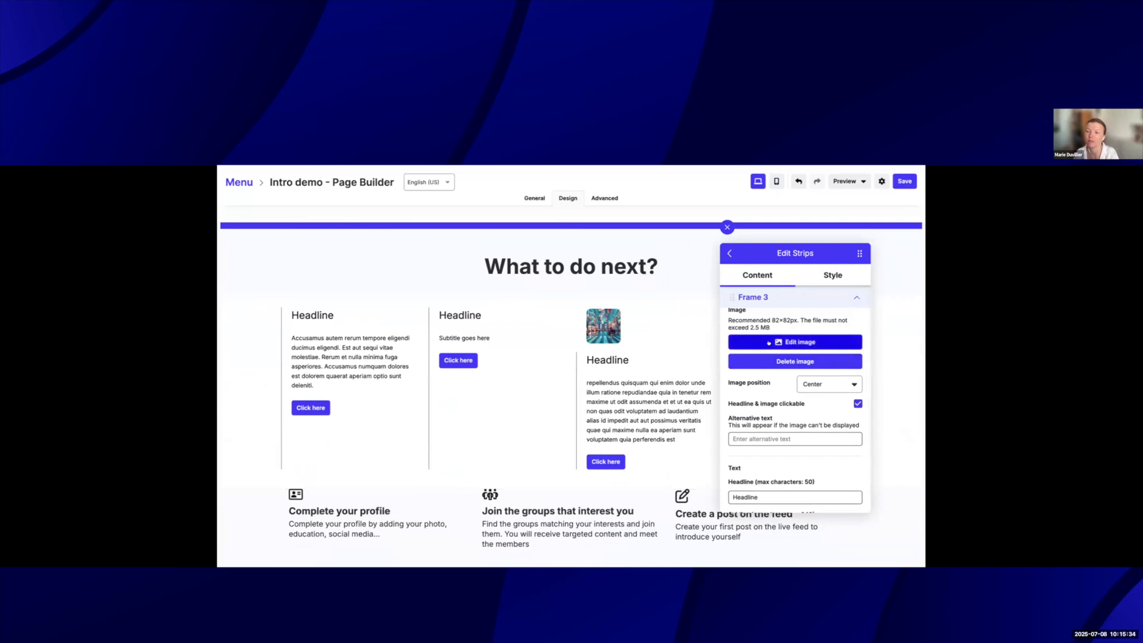
scroll(804, 327, "up", 1)
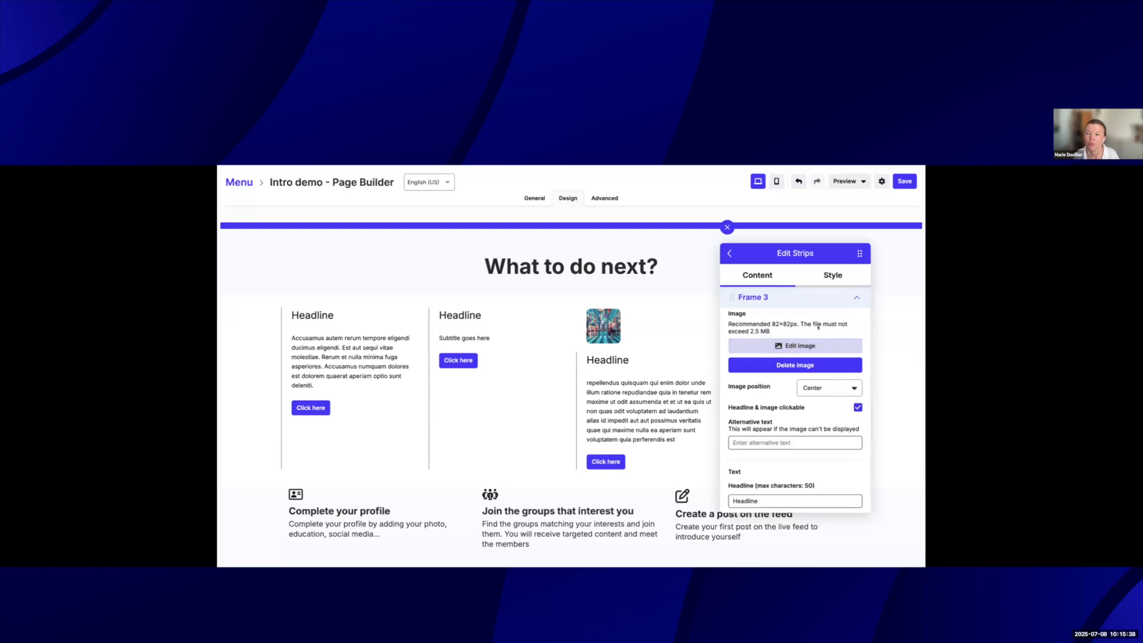
left_click(808, 365)
Delete the image of Frame 4 in the Strips block and close the block's settings.
scroll(811, 375, "down", 5)
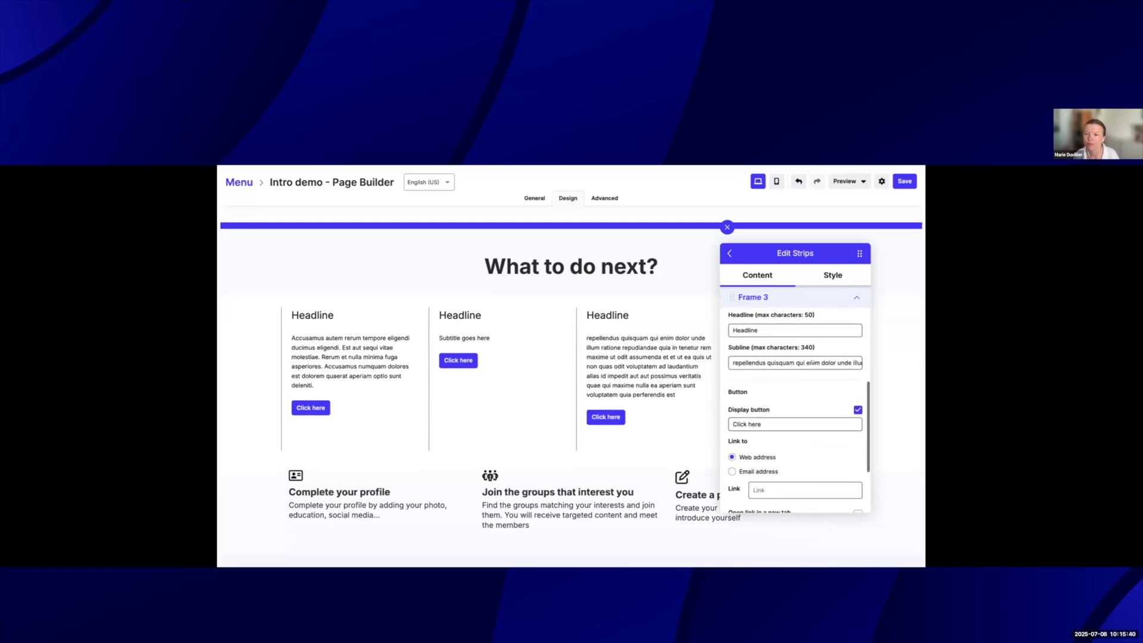
left_click(815, 464)
scroll(774, 417, "up", 3)
scroll(769, 422, "down", 1)
left_click(792, 338)
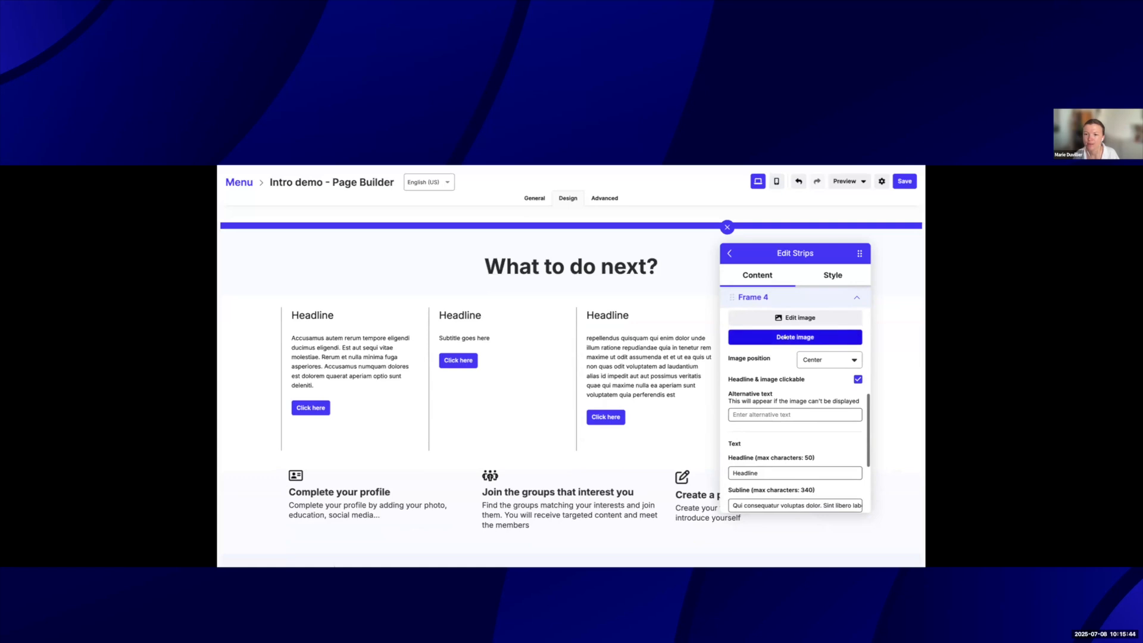
left_click(727, 227)
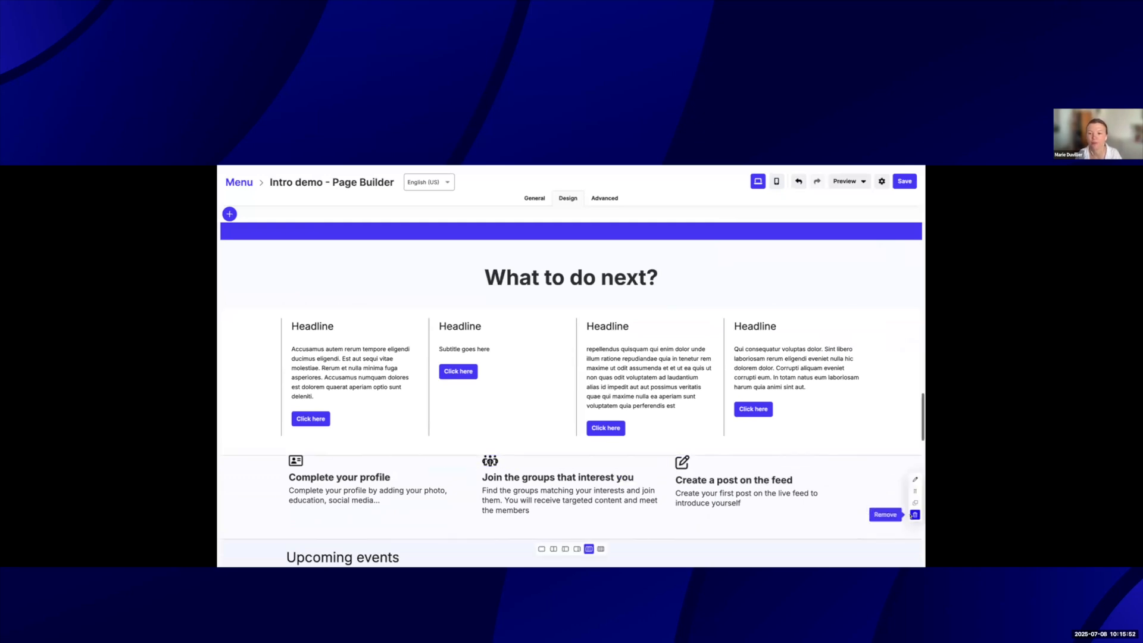
Remove the section with "Complete your profile", "Join the groups that interest you" and "Create a post on the feed" below the Strips block.
left_click(915, 515)
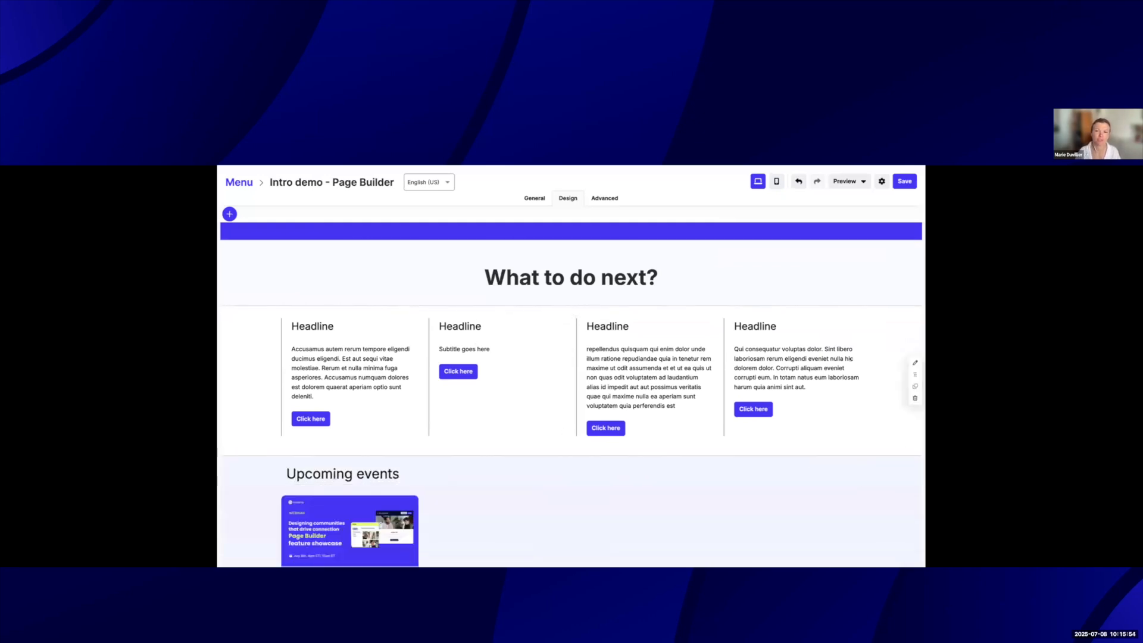
scroll(790, 402, "down", 2)
scroll(790, 402, "up", 1)
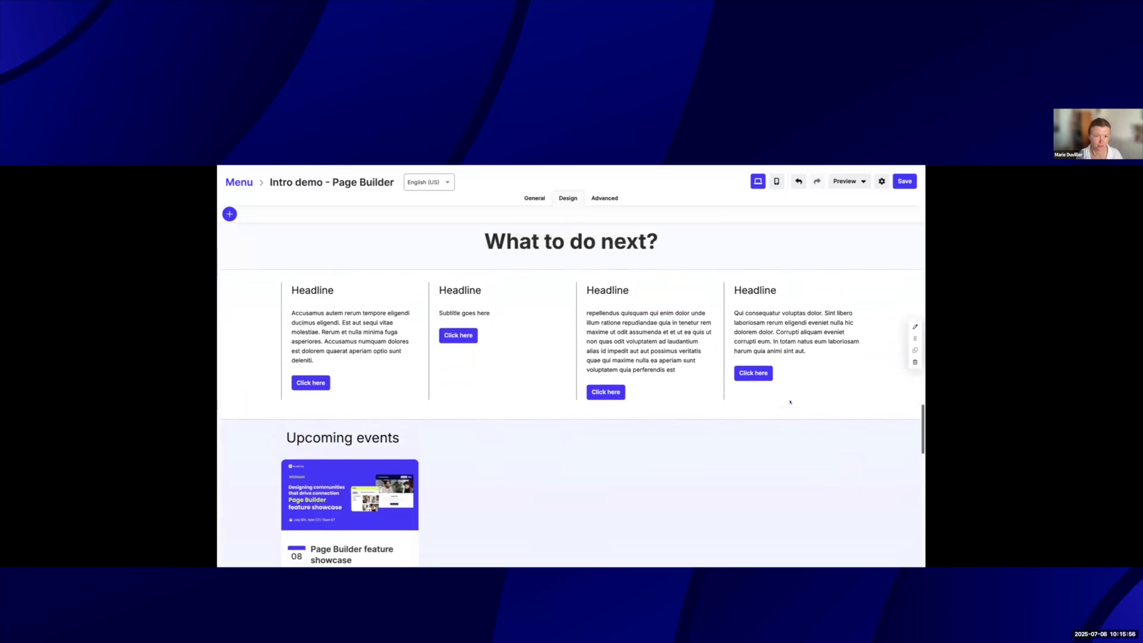
Insert a Spacer component between the four-column Strips block and the "Upcoming events" heading.
left_click(227, 220)
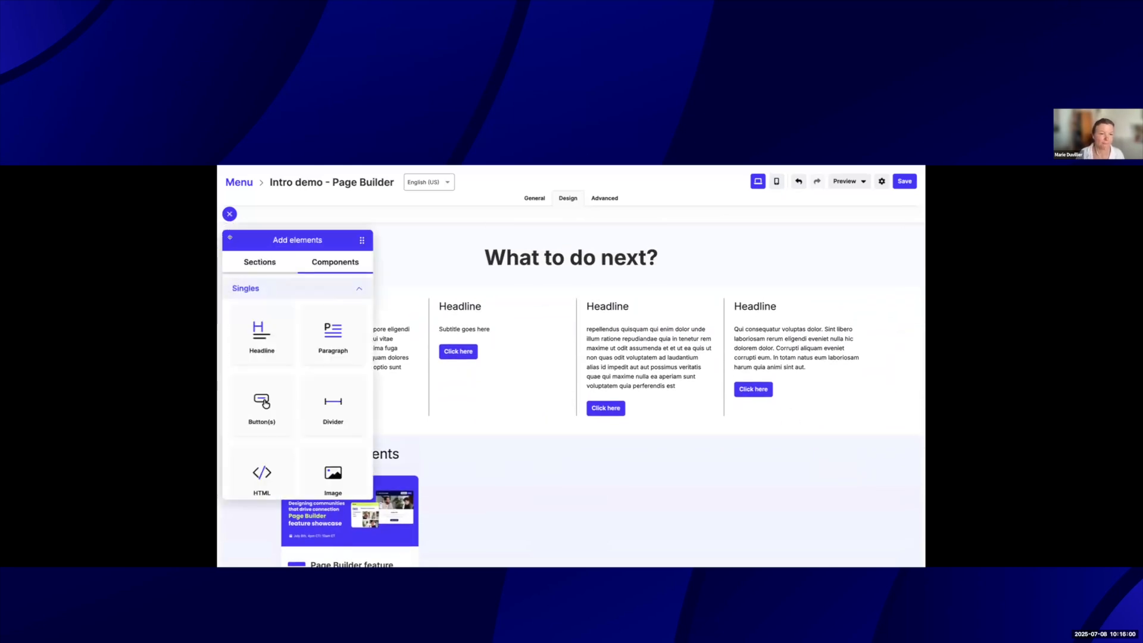
scroll(311, 426, "down", 3)
scroll(298, 419, "down", 1)
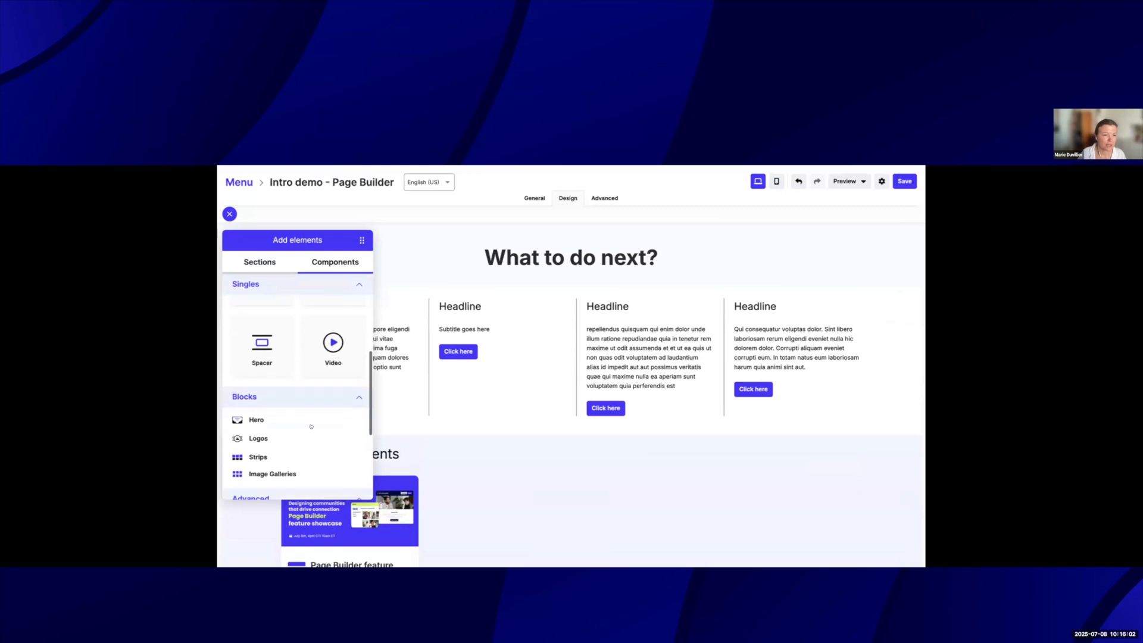
scroll(259, 405, "up", 1)
left_click_drag(512, 418, 572, 470)
scroll(601, 476, "down", 2)
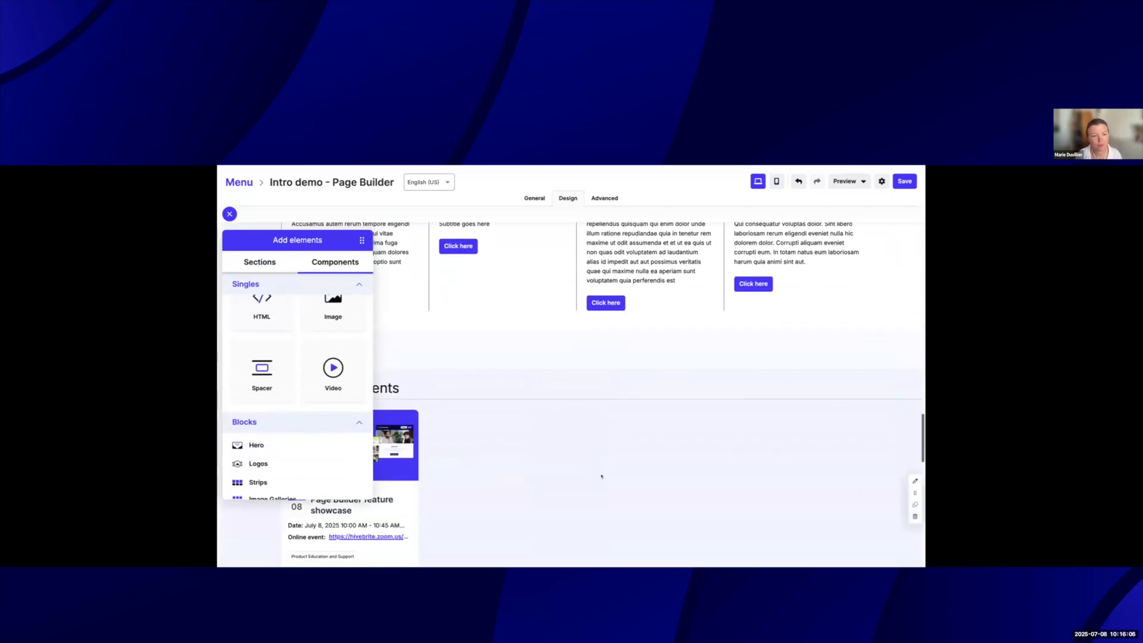
Move the Add elements window clear of the page content, and remove the event card section below the "Upcoming events" heading.
scroll(351, 283, "down", 3)
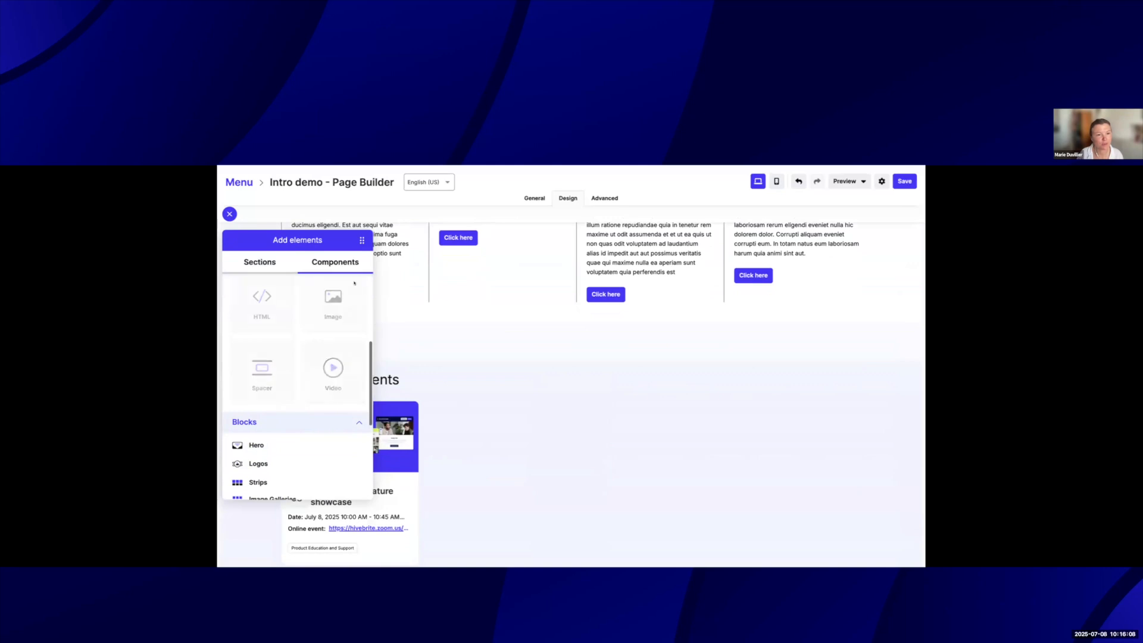
left_click_drag(231, 246, 753, 275)
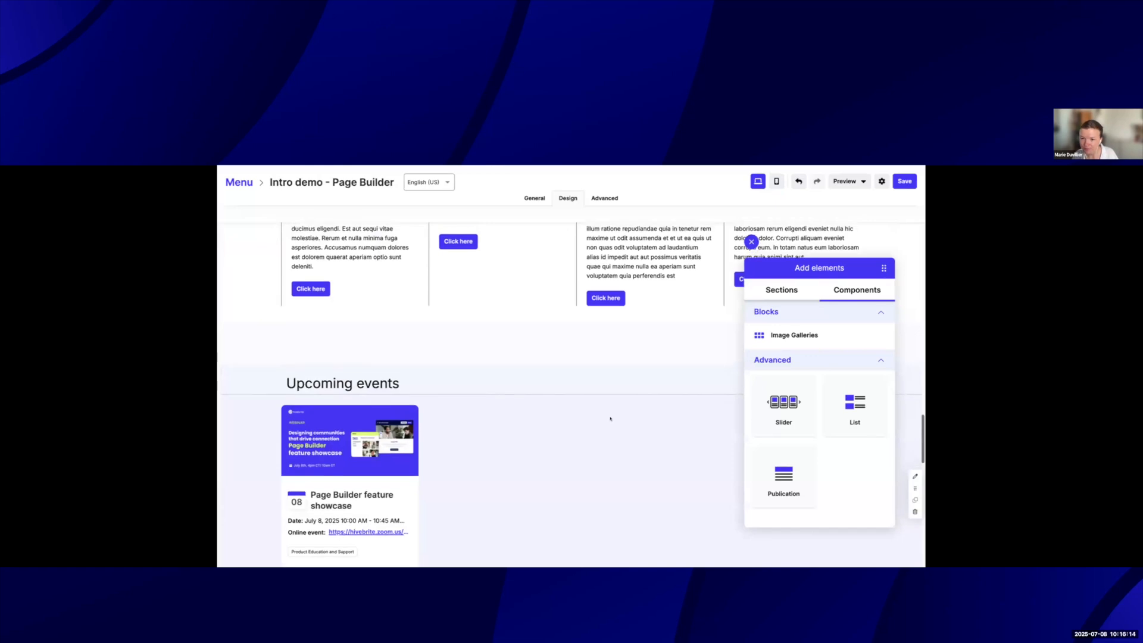
scroll(610, 417, "up", 1)
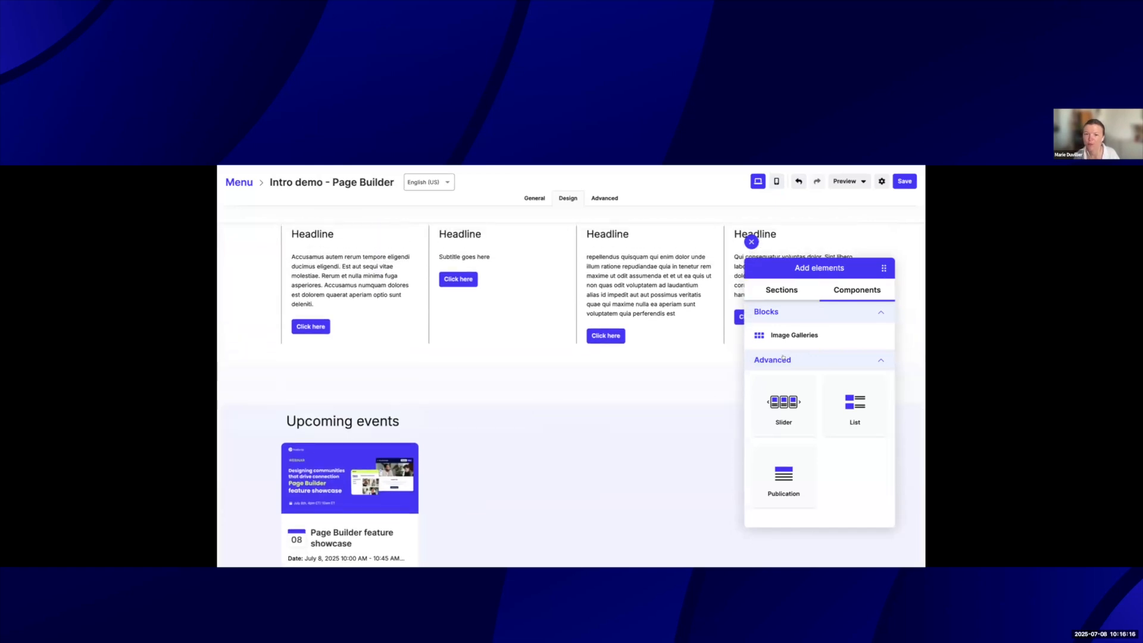
scroll(688, 364, "down", 2)
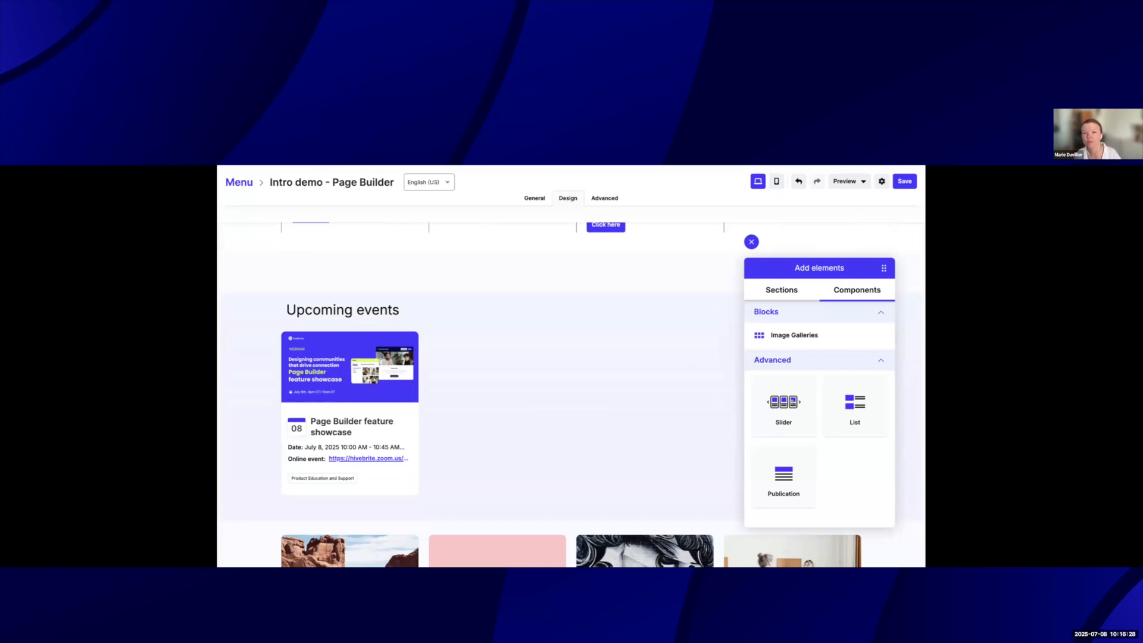
scroll(793, 402, "up", 1)
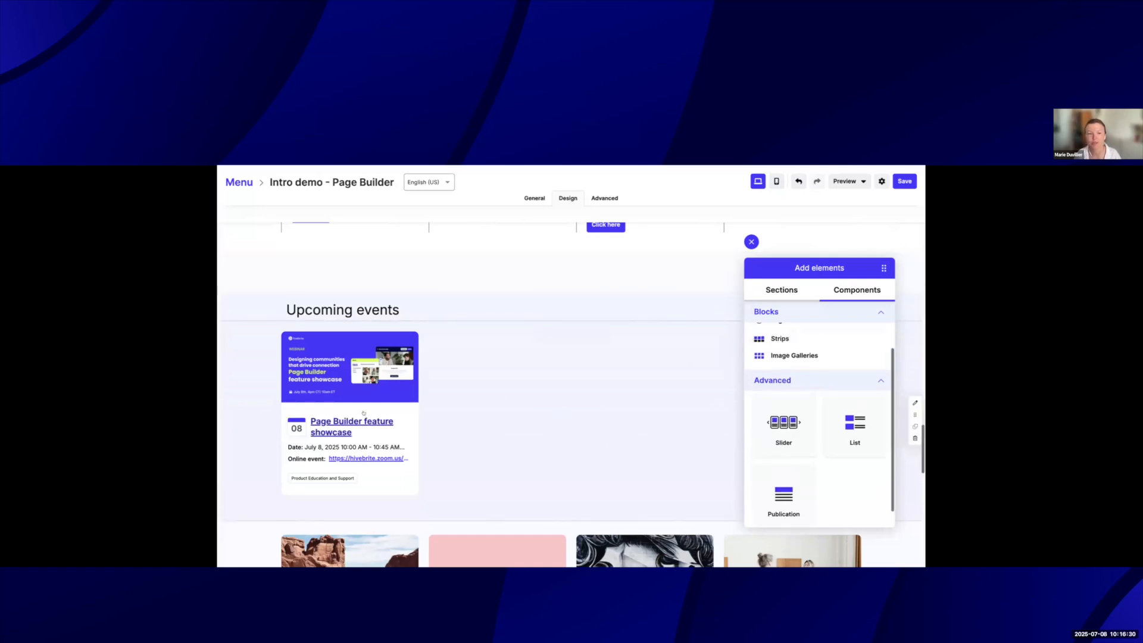
scroll(518, 429, "up", 1)
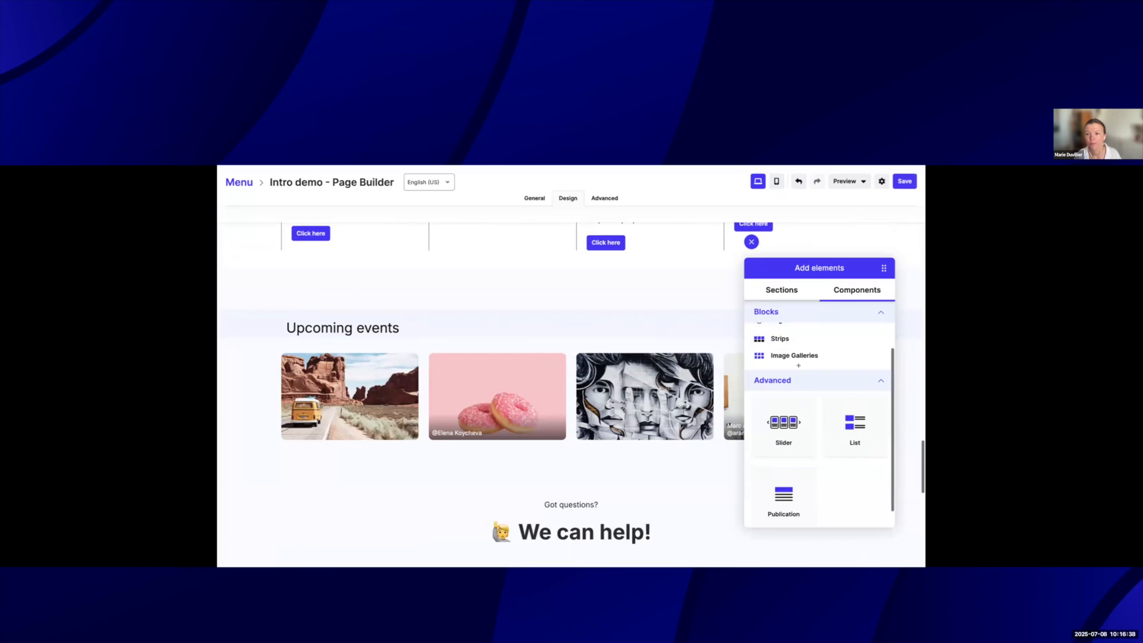
Insert a Slider component directly below the "Upcoming events" heading and set its type of content to Forum discussions.
left_click_drag(617, 362, 518, 379)
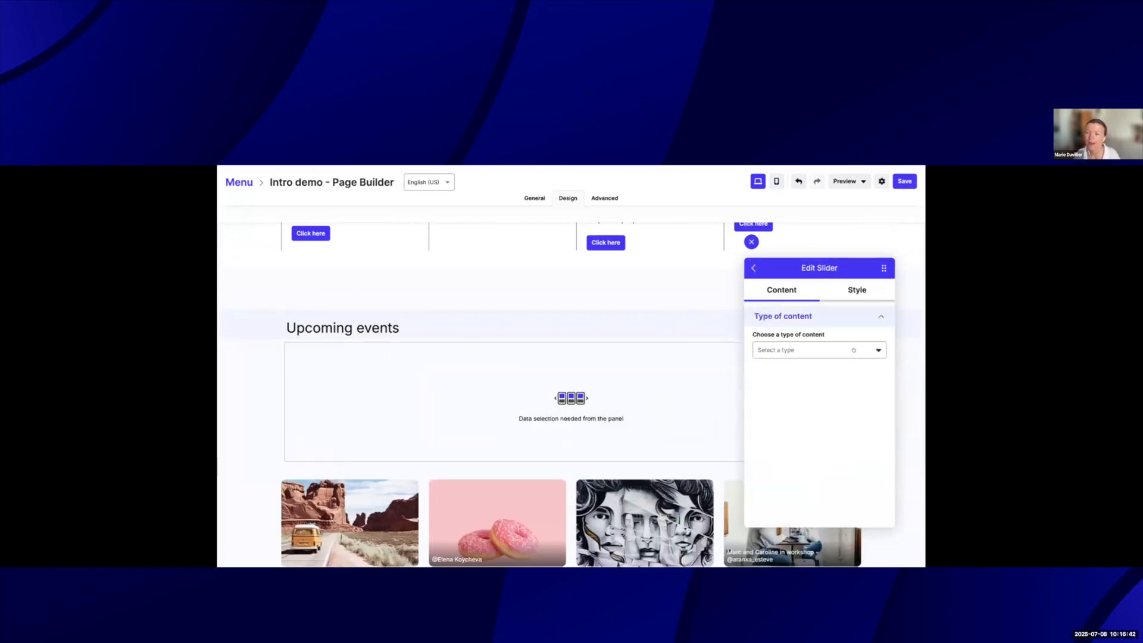
left_click(854, 350)
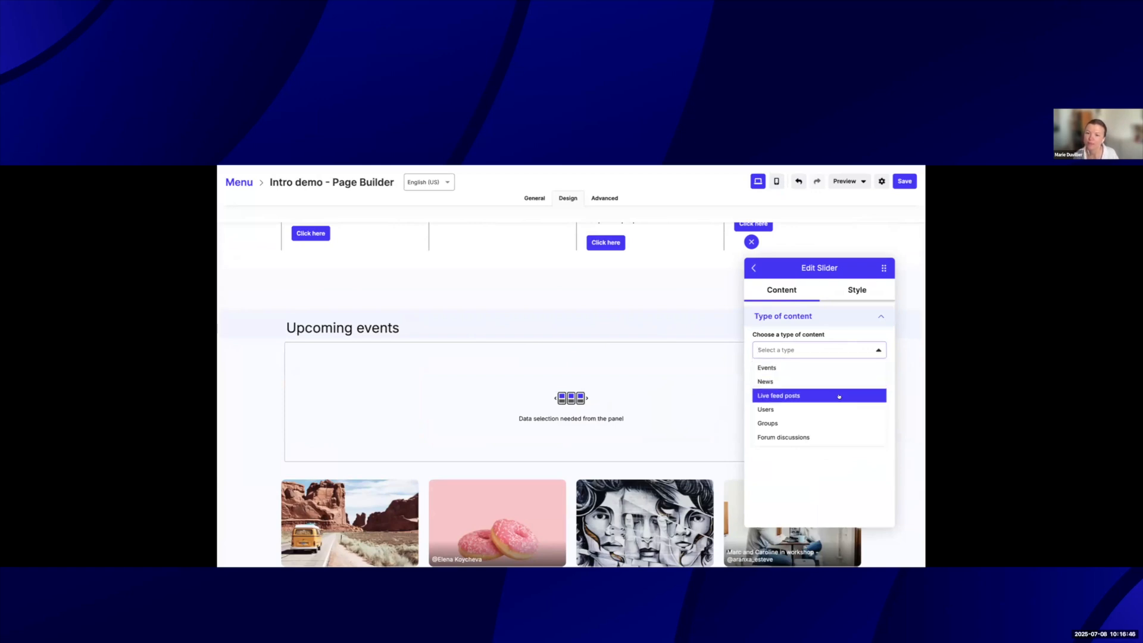
left_click(848, 433)
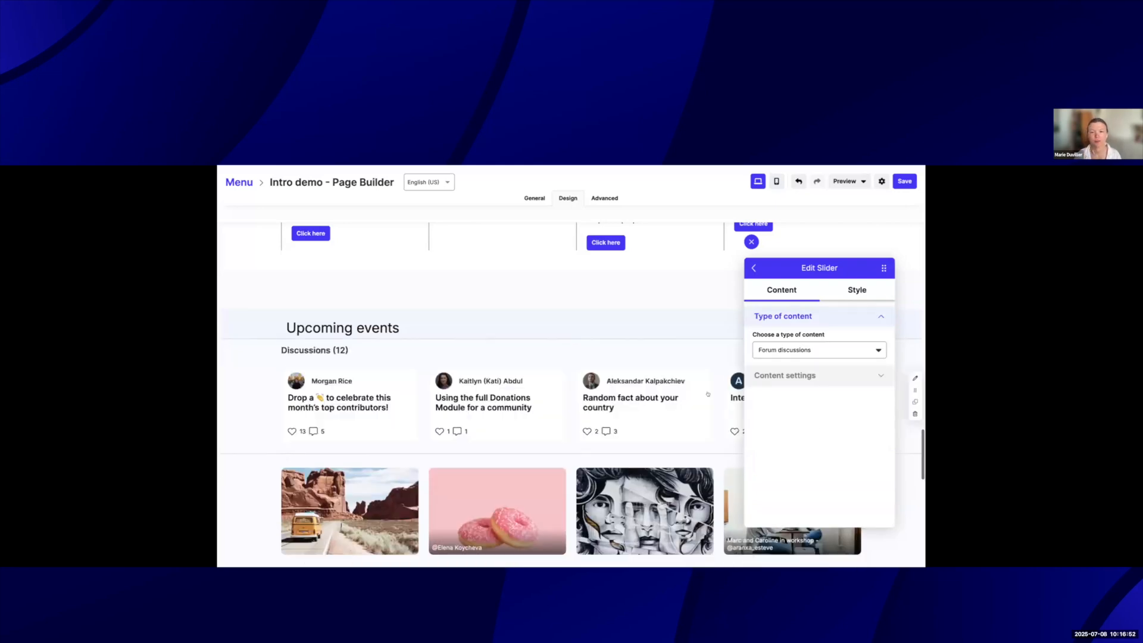
Review the content settings of the forum discussions slider, including the options for filling it, keeping Last discussions.
left_click(852, 374)
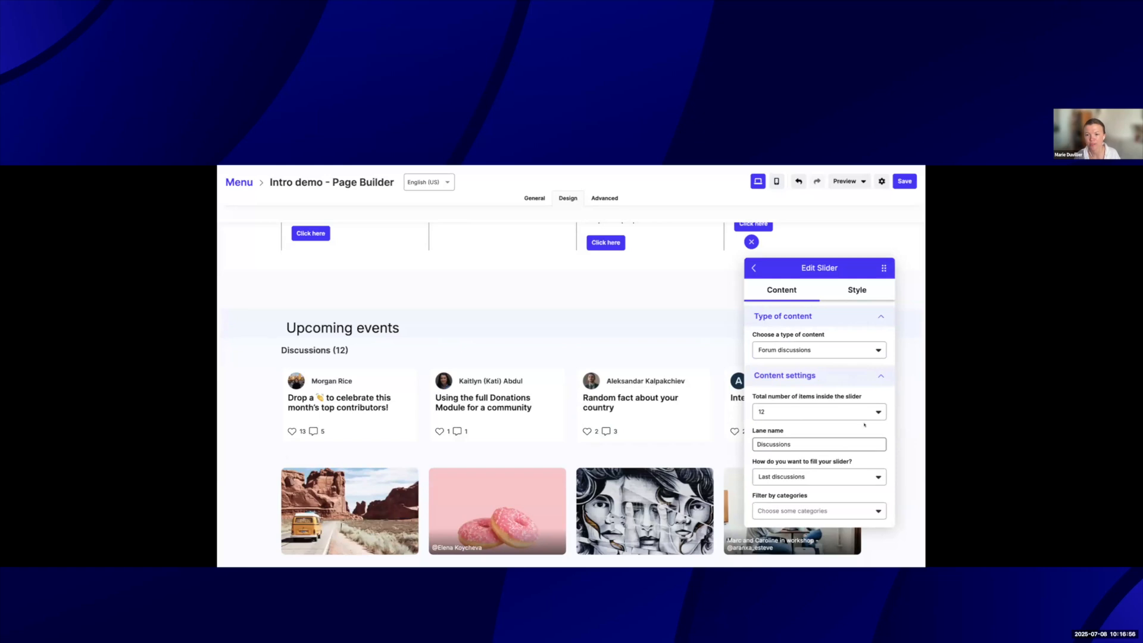
scroll(866, 455, "down", 1)
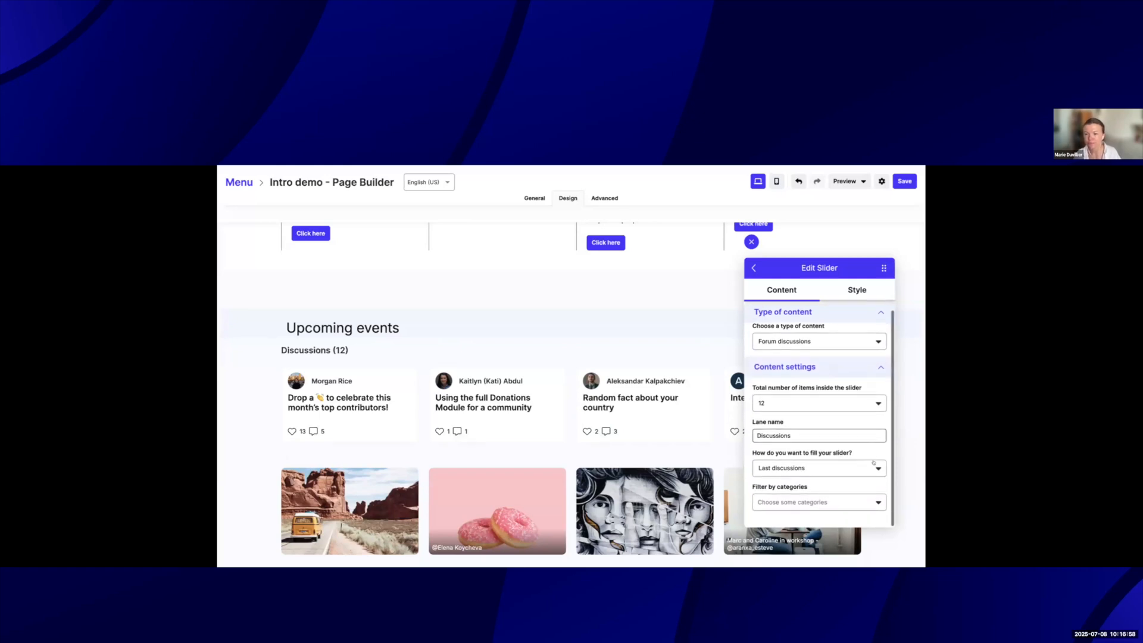
left_click(869, 465)
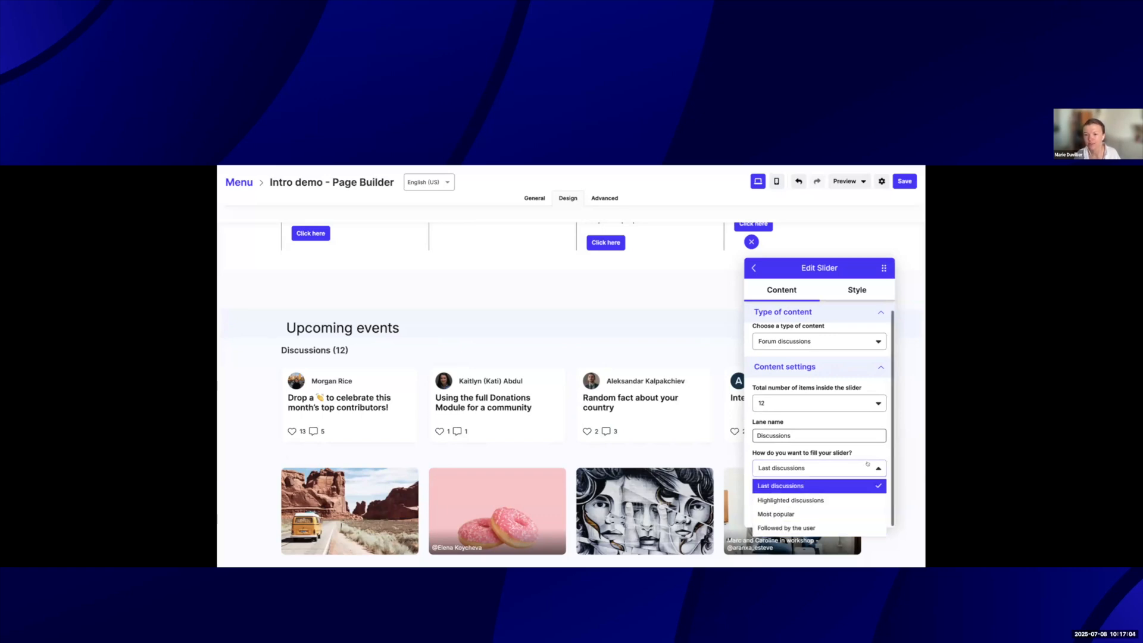
left_click(792, 486)
Set the slider's type of content to News, and page forward and back through its news cards.
left_click(806, 338)
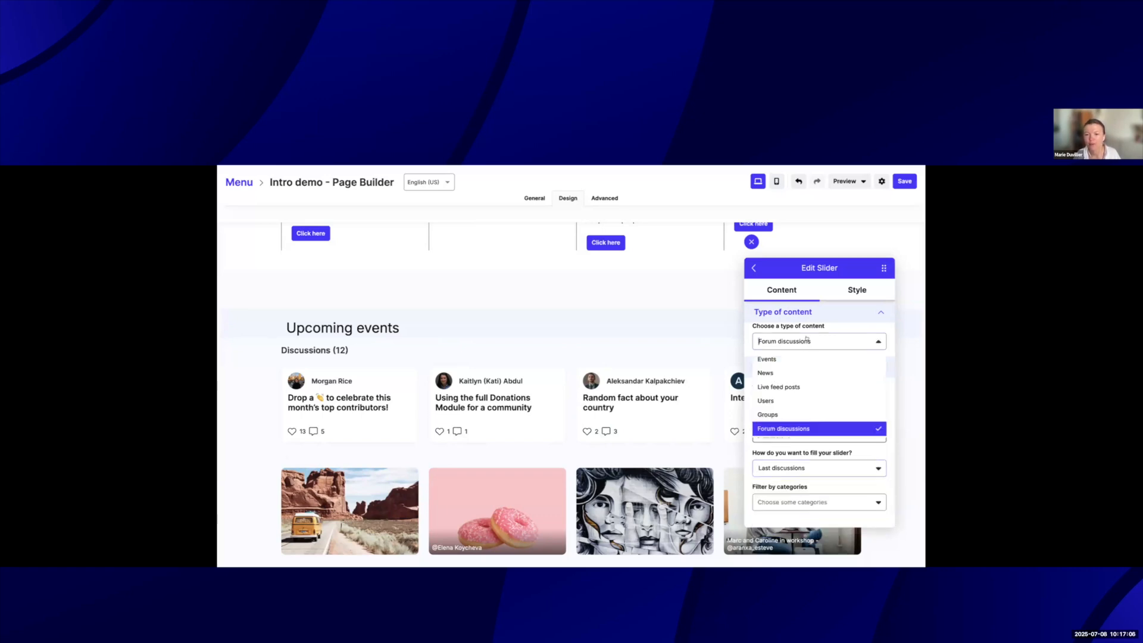
left_click(774, 372)
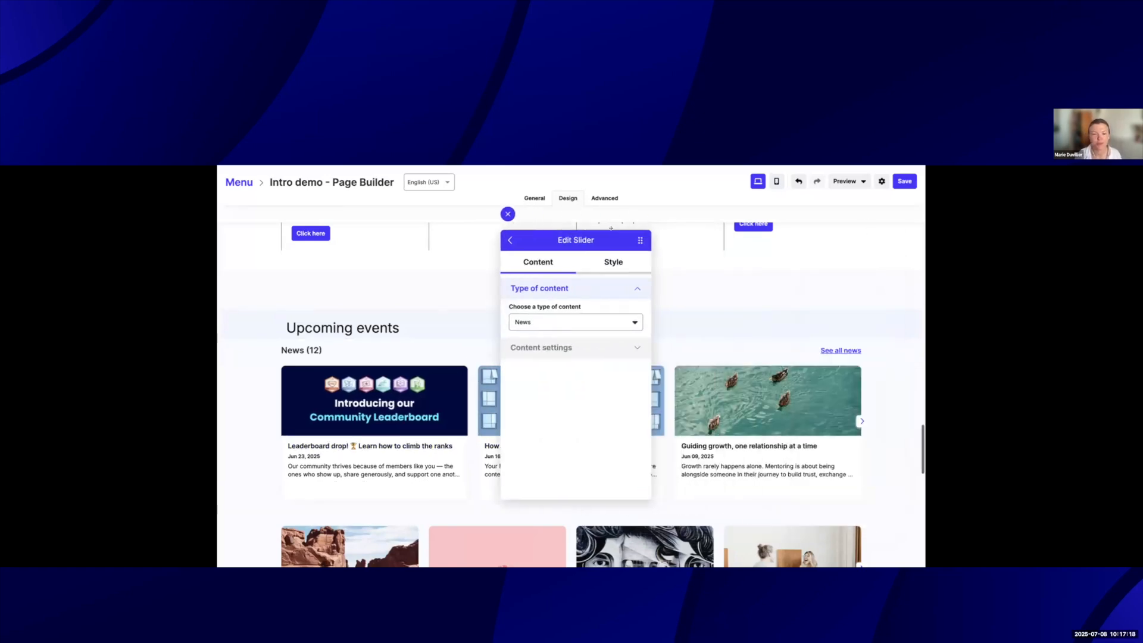
left_click(861, 421)
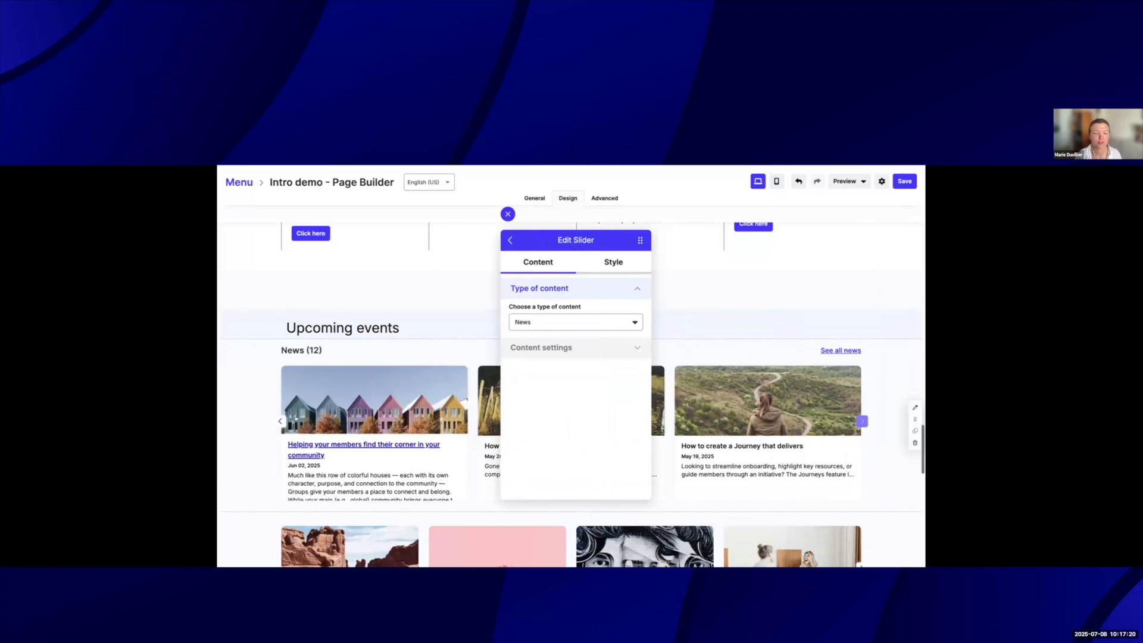
left_click(280, 421)
Move the Edit Slider window clear of the news cards and return to the list of addable elements.
scroll(716, 373, "down", 1)
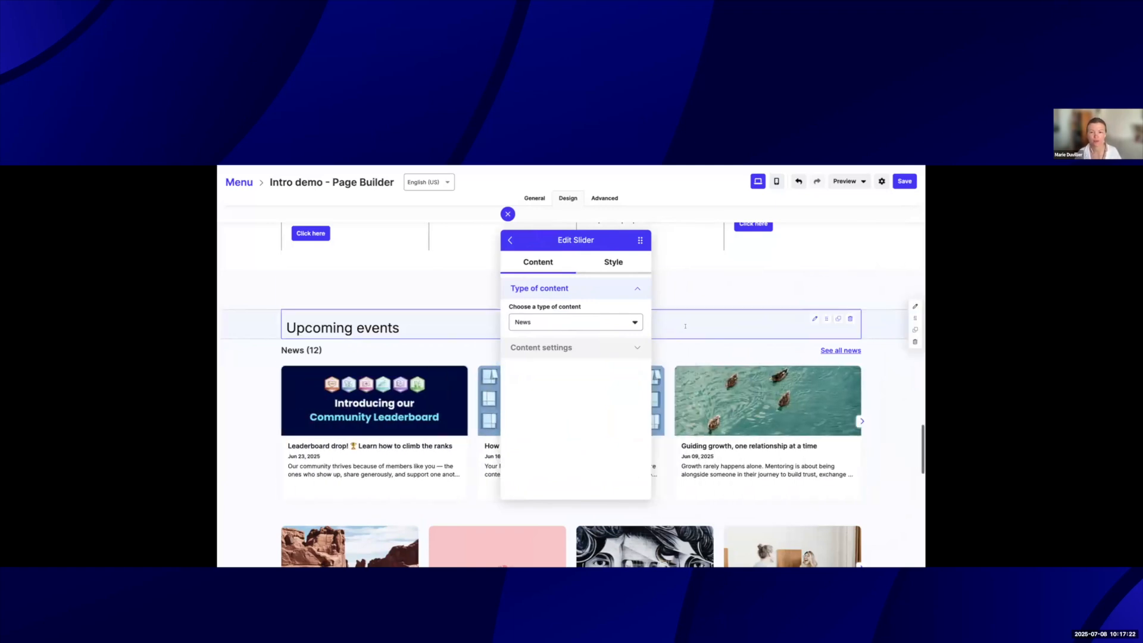
scroll(717, 373, "down", 2)
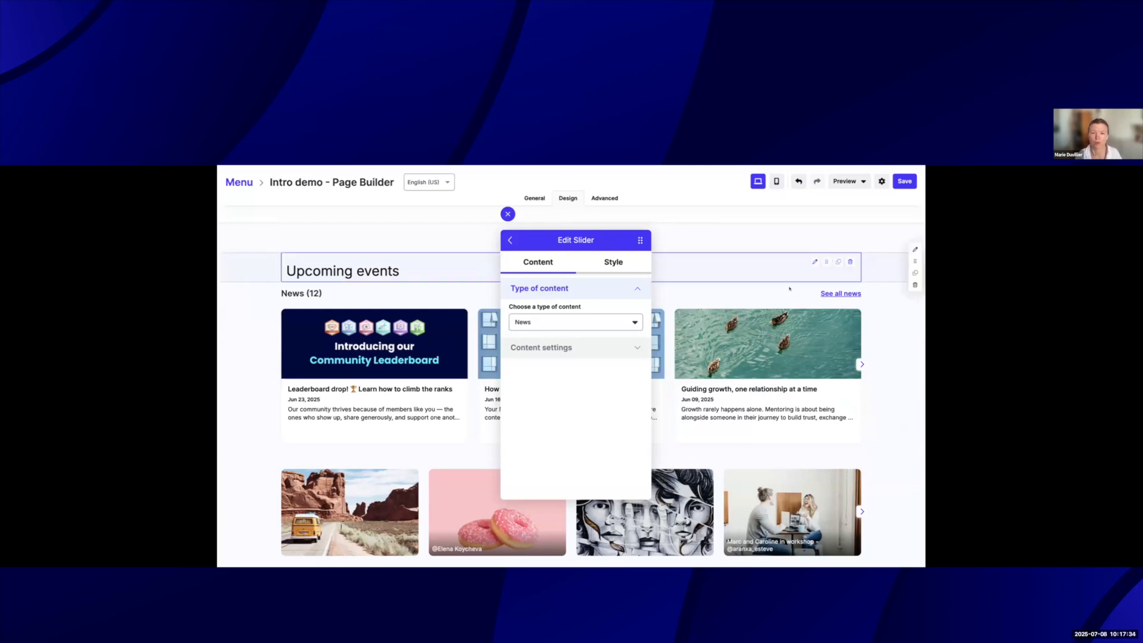
left_click_drag(818, 228, 838, 237)
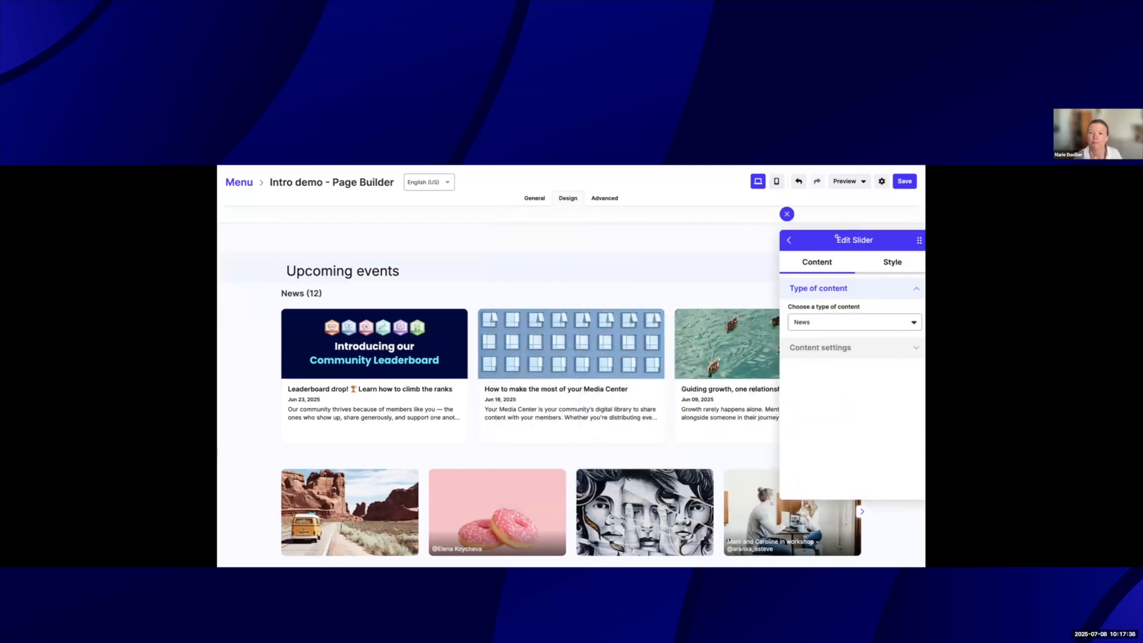
key("Escape")
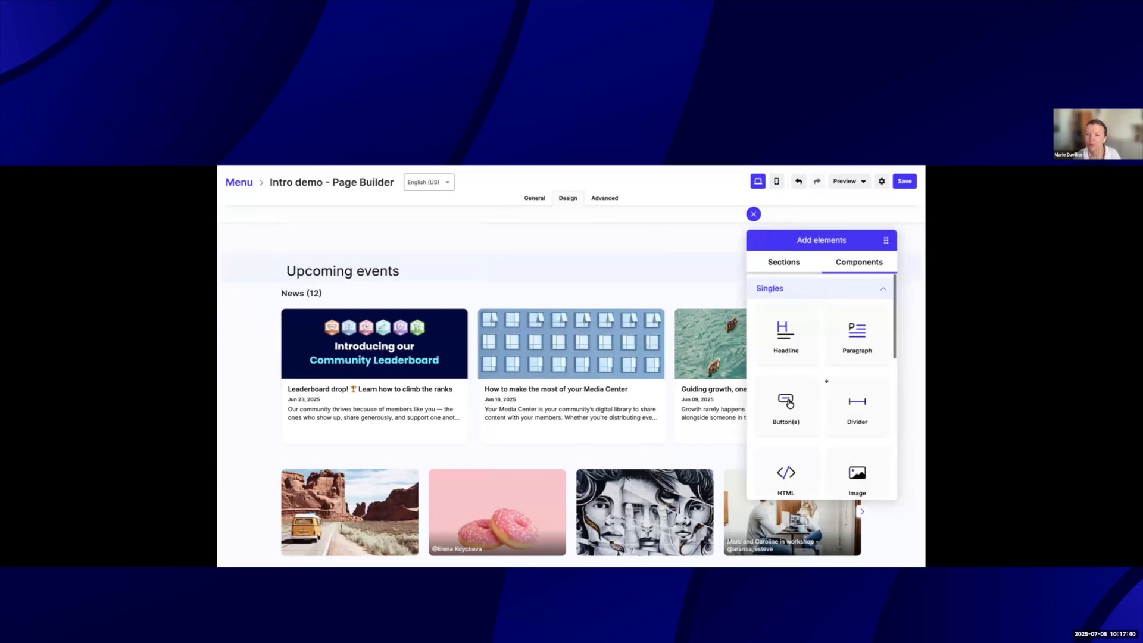
Insert a Publication component directly below the "Upcoming events" heading and set its type of content to Events.
scroll(826, 381, "down", 10)
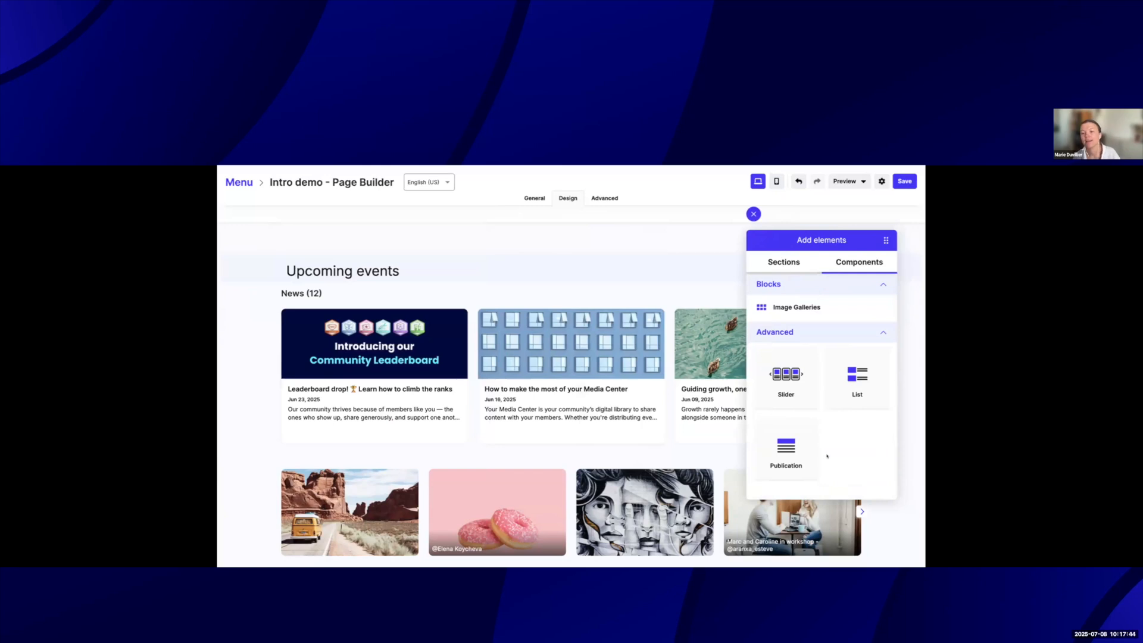
scroll(826, 461, "up", 2)
scroll(831, 458, "down", 2)
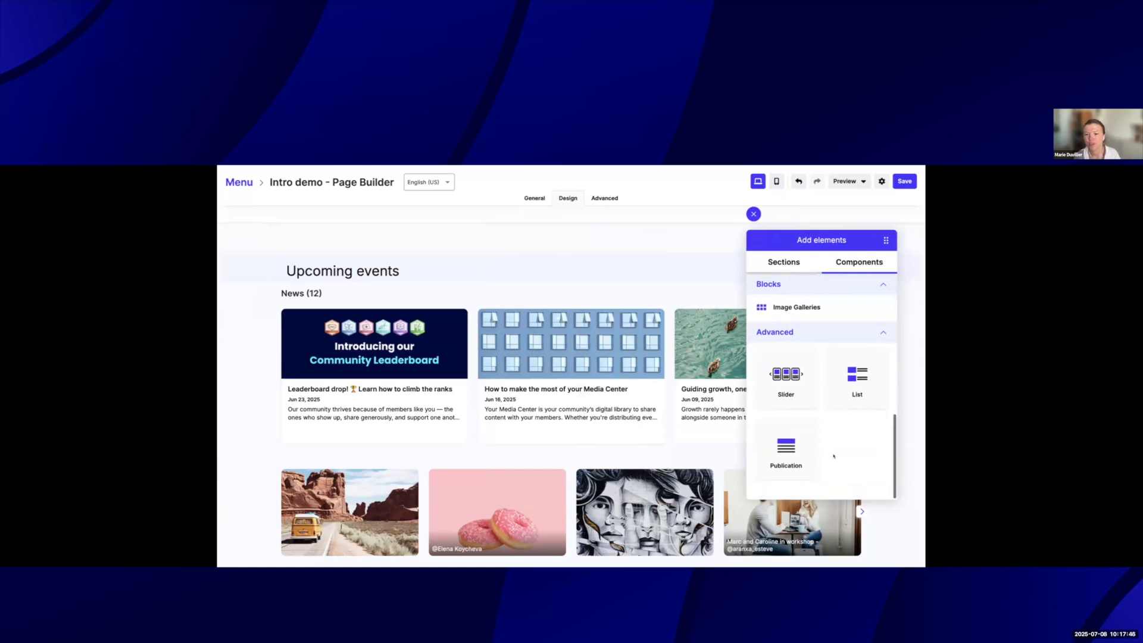
left_click_drag(786, 449, 545, 295)
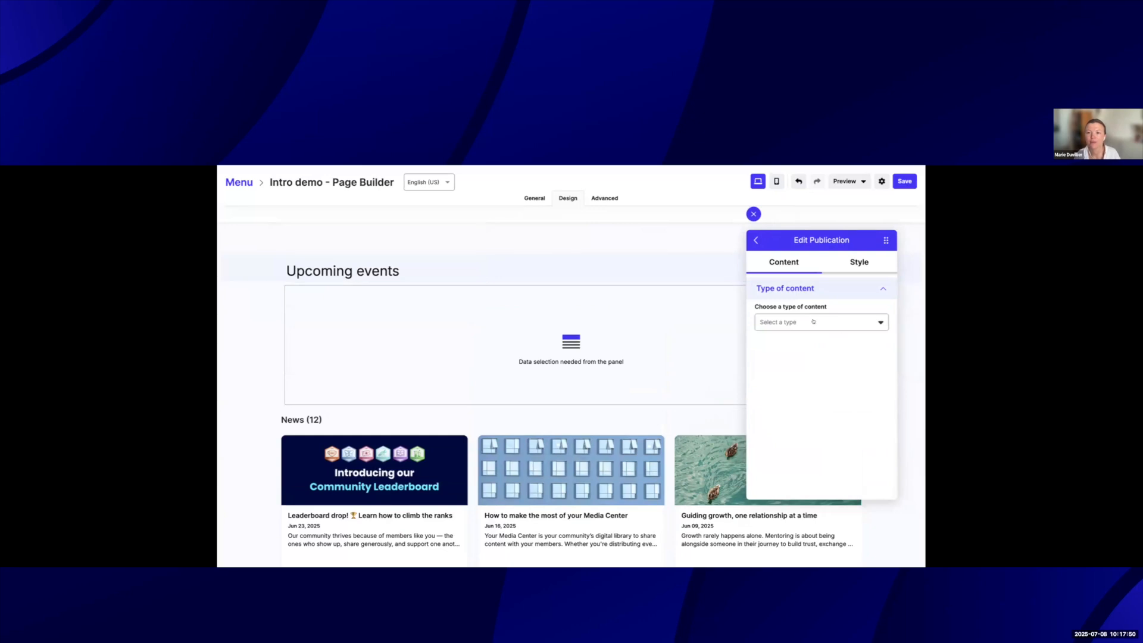
left_click(814, 321)
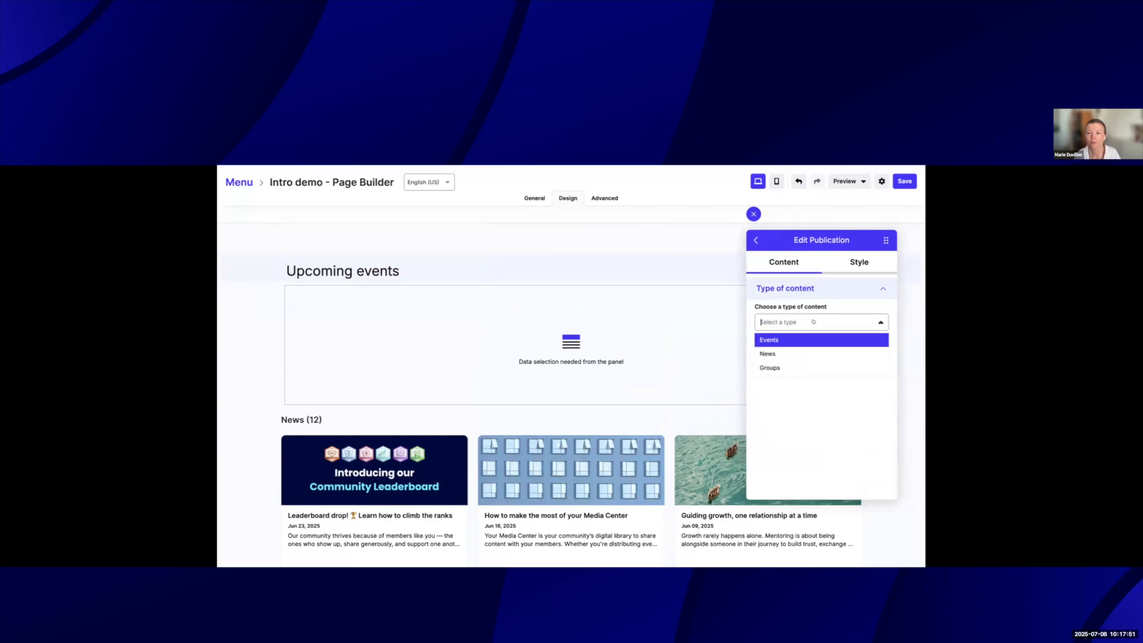
left_click(771, 339)
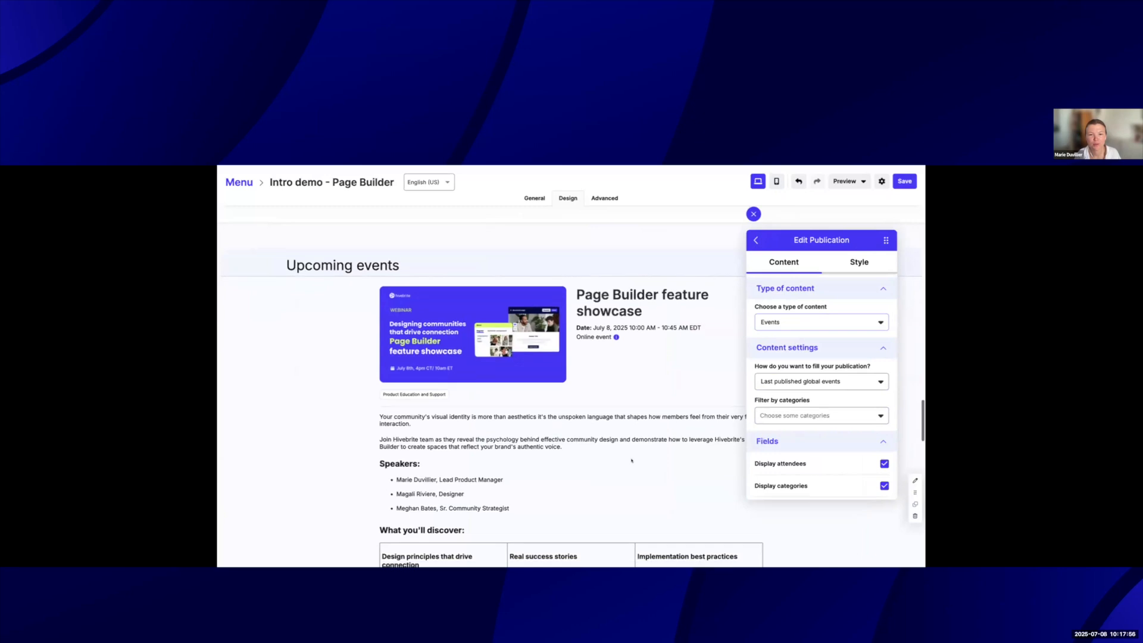
Look through the inserted event publication and turn off Display content in its field settings.
scroll(632, 460, "down", 3)
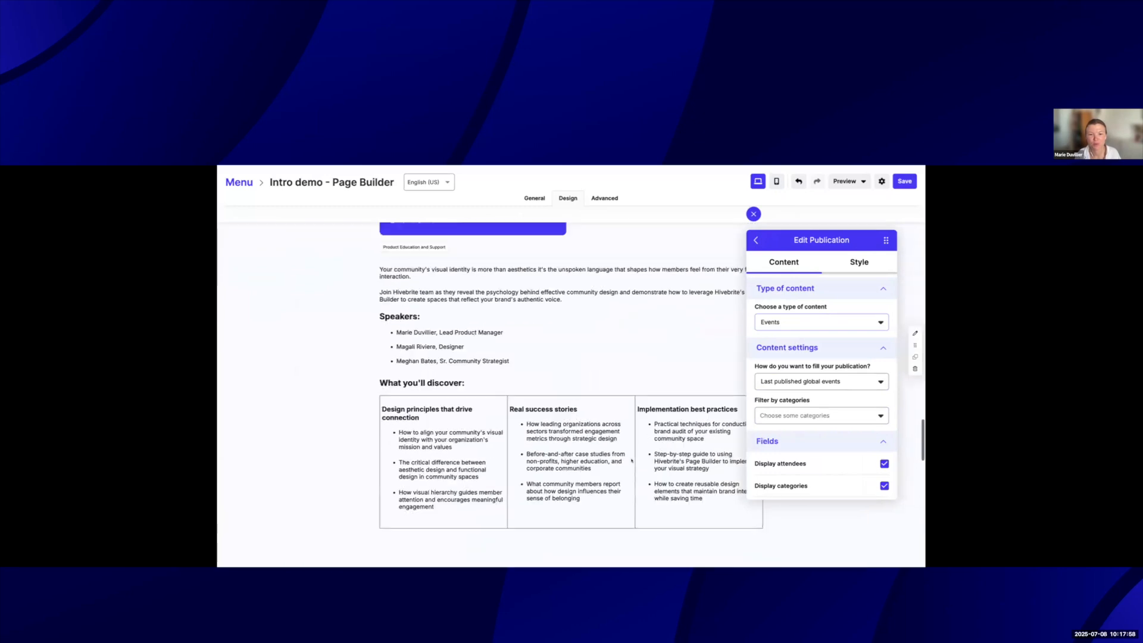
scroll(477, 352, "up", 2)
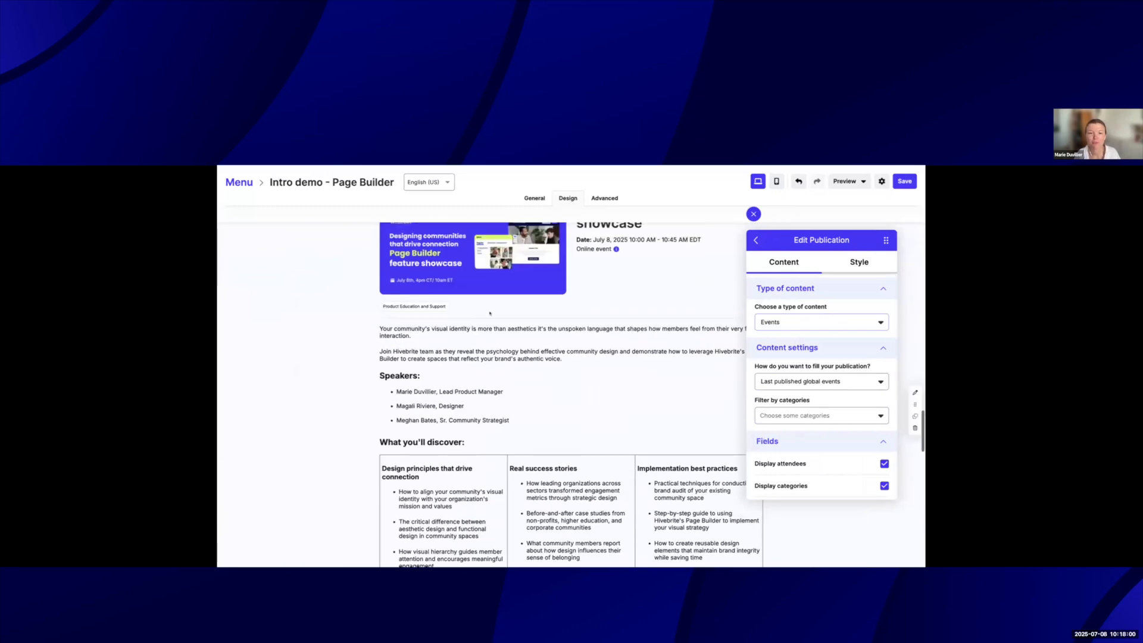
scroll(567, 424, "up", 1)
scroll(825, 403, "down", 5)
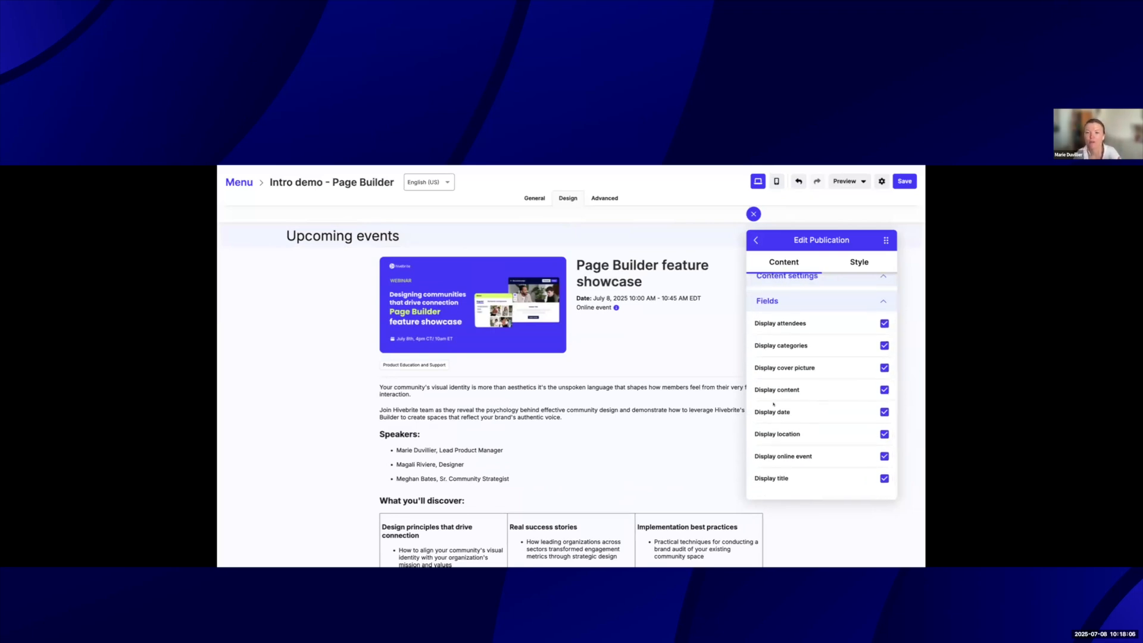
left_click(884, 389)
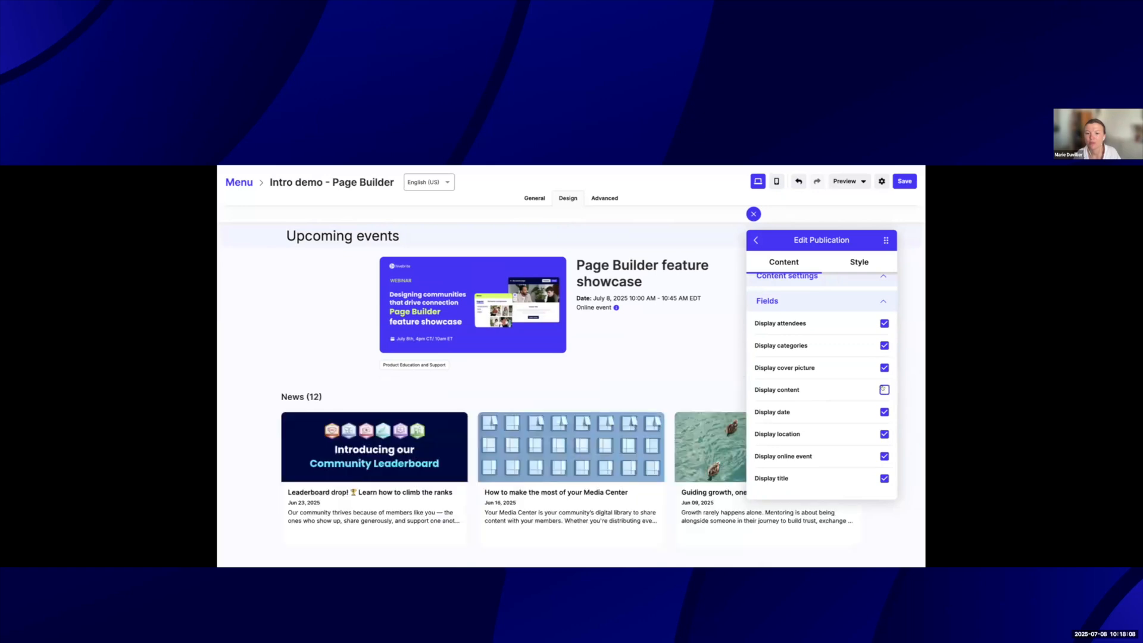
scroll(566, 358, "up", 1)
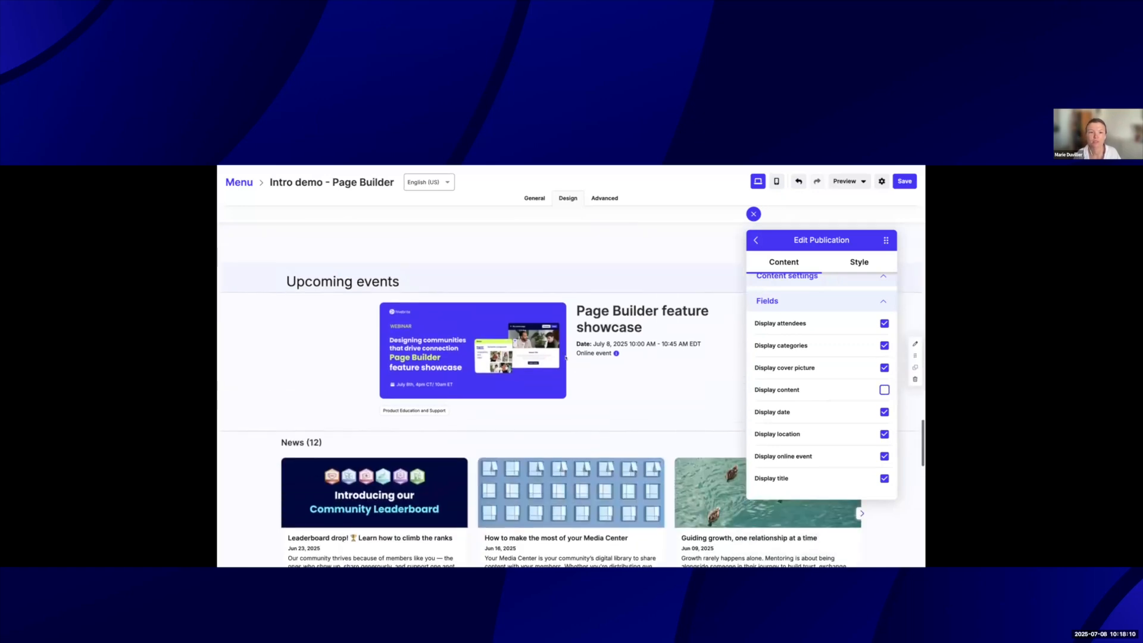
Close the editing window, and remove the event publication section and the "Upcoming events" heading section from the page.
left_click(752, 214)
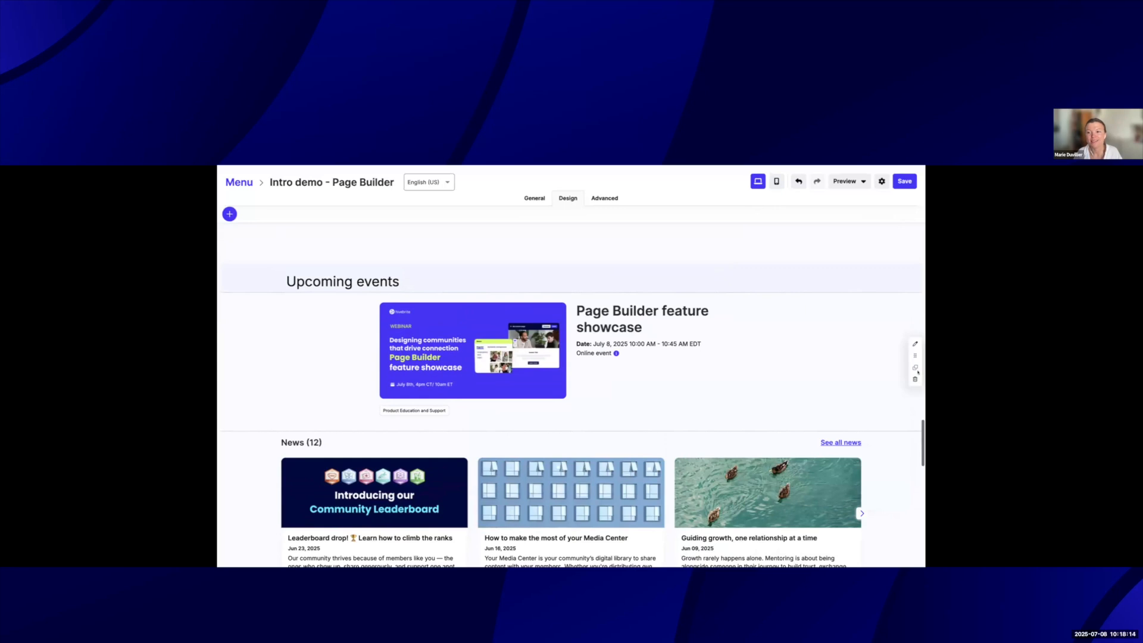
left_click(916, 380)
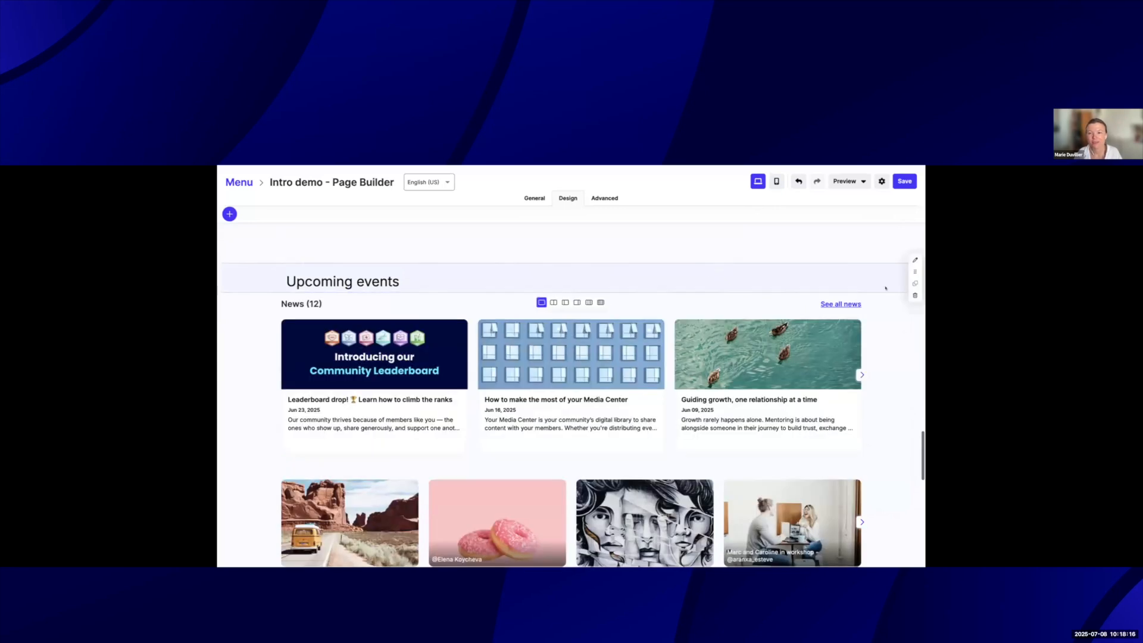
left_click(915, 295)
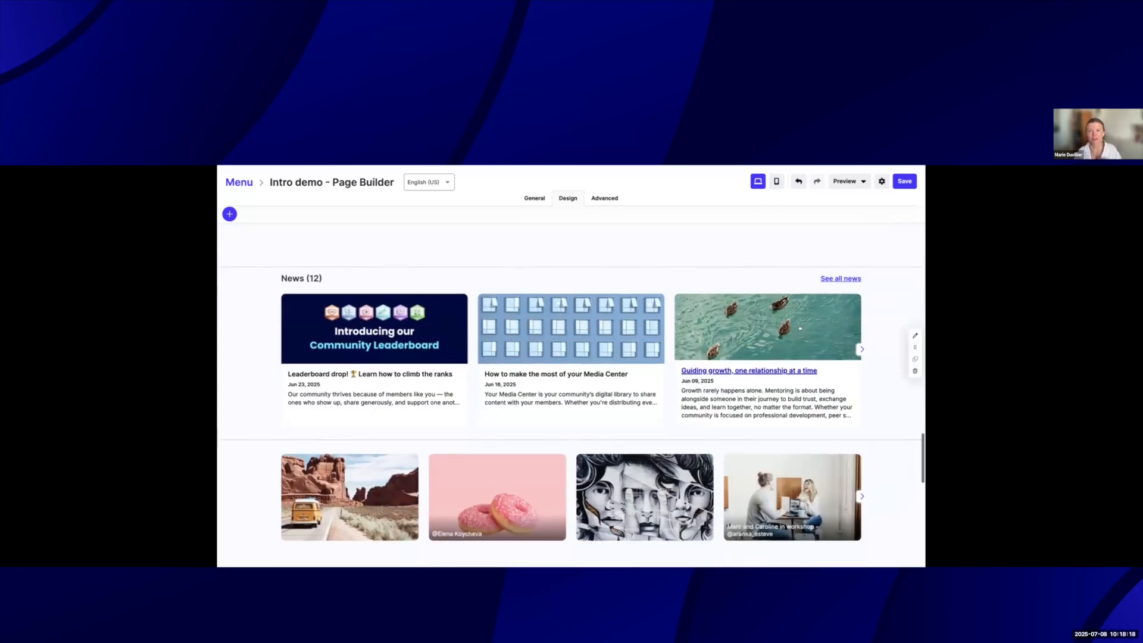
Save the page and open its Desktop preview.
scroll(813, 298, "up", 2)
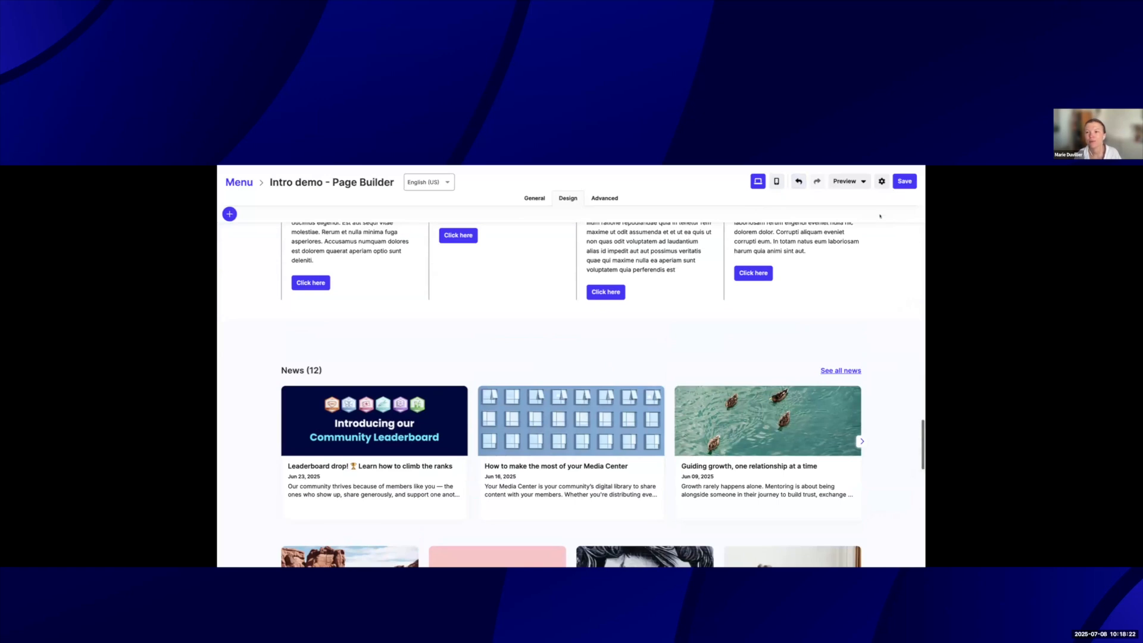
left_click(845, 181)
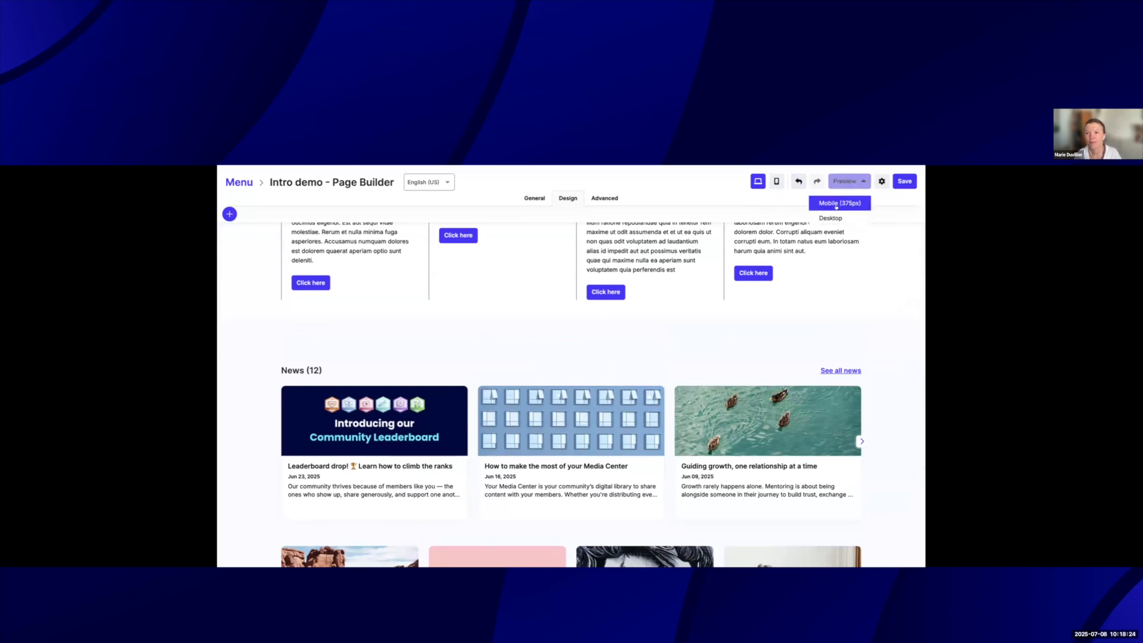
left_click(904, 181)
left_click(904, 180)
left_click(903, 212)
left_click(845, 181)
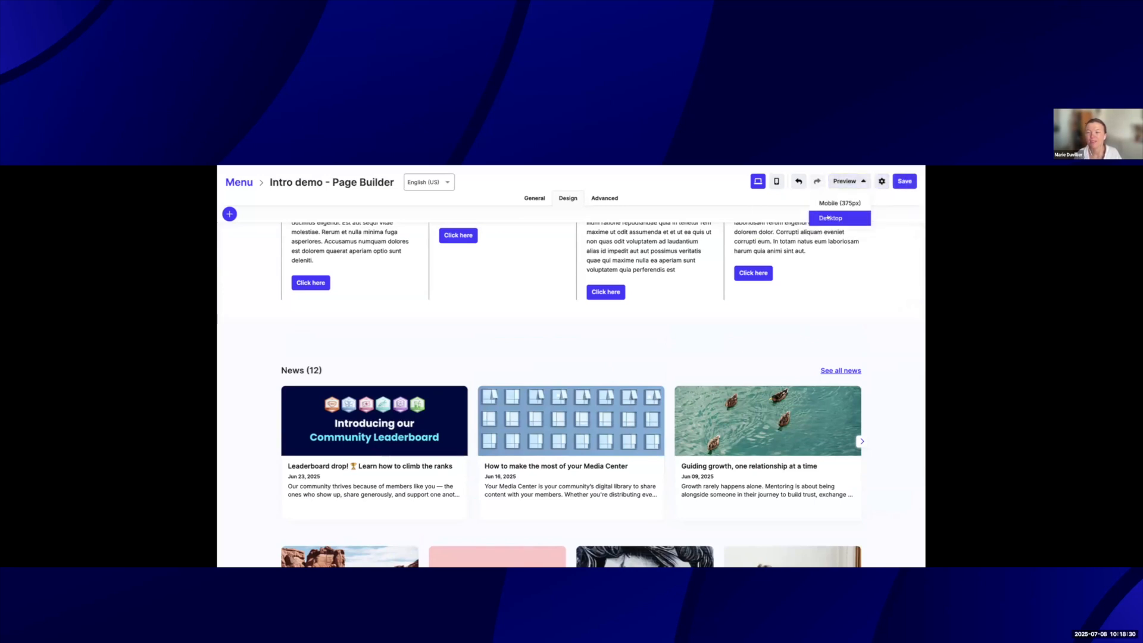
left_click(830, 217)
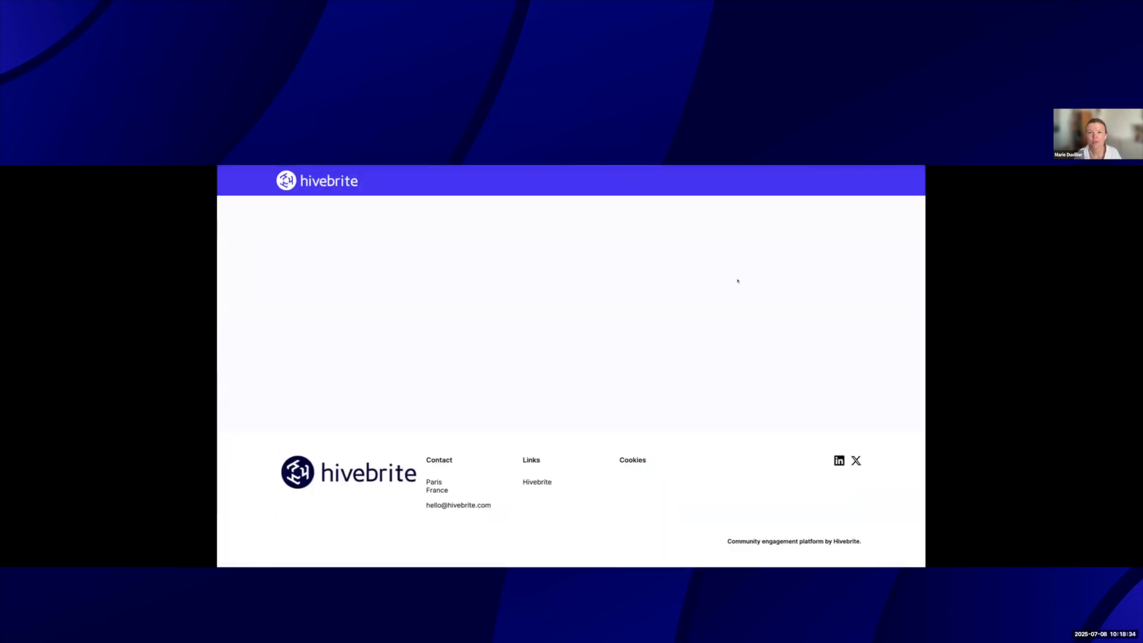
Examine the page in the desktop preview from the welcome banner down to the news slider and image gallery.
scroll(828, 299, "down", 10)
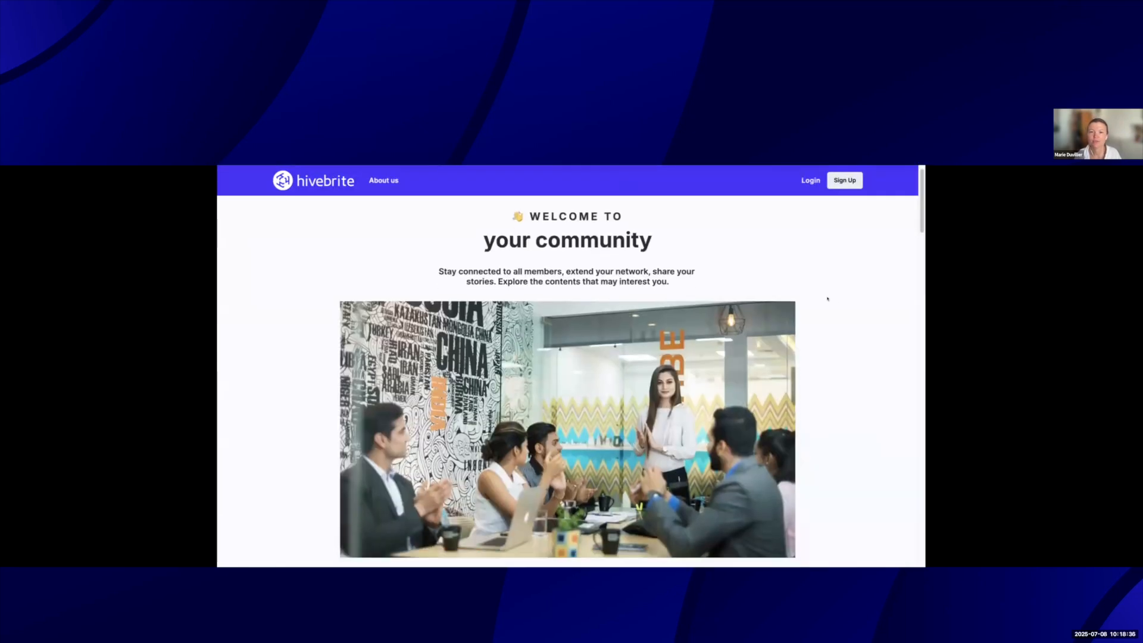
scroll(828, 299, "down", 10)
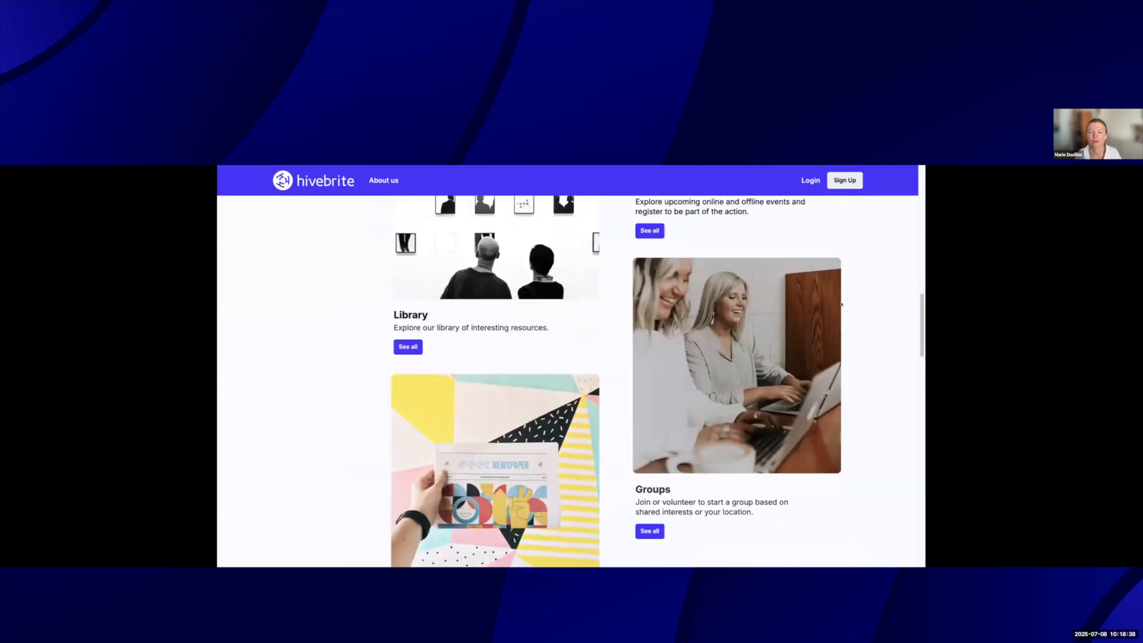
scroll(858, 303, "down", 5)
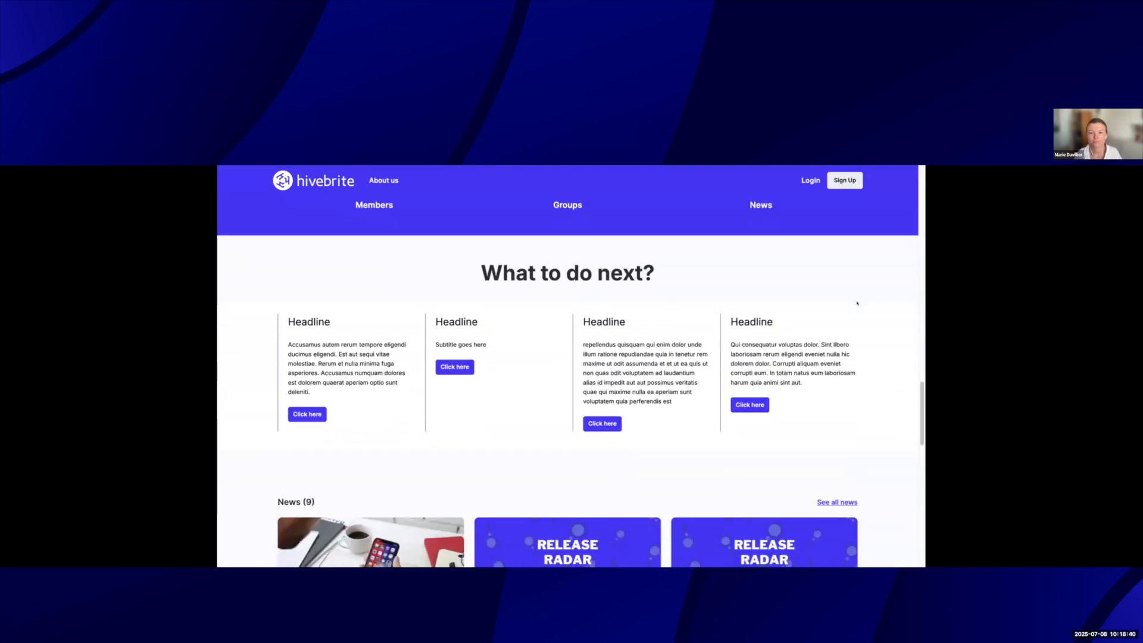
scroll(858, 303, "down", 6)
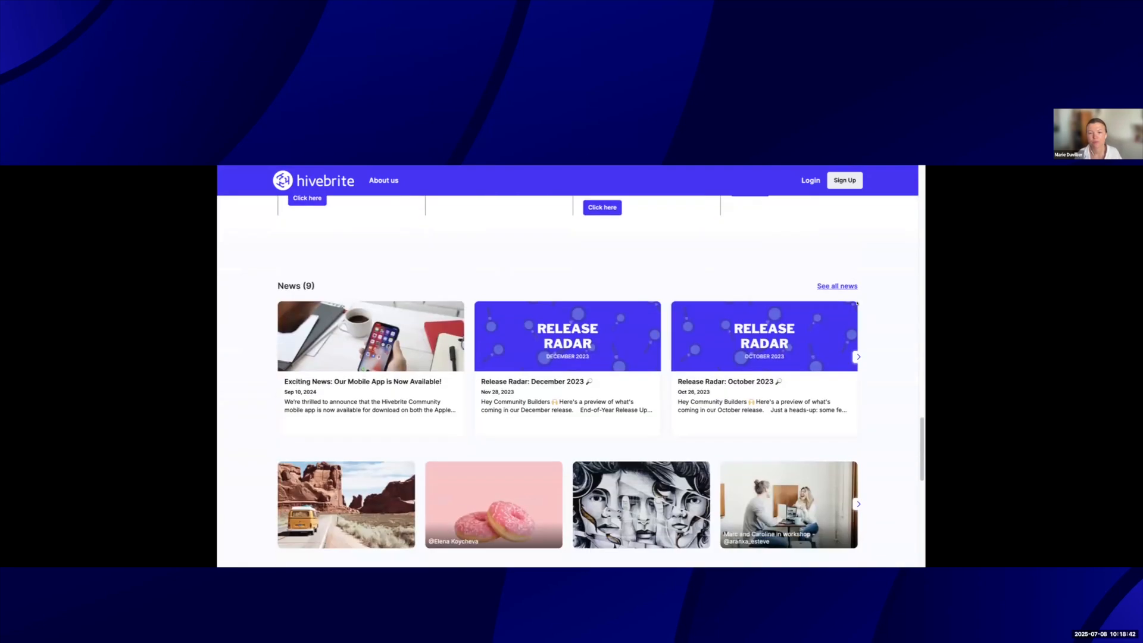
scroll(858, 303, "down", 5)
scroll(851, 304, "up", 20)
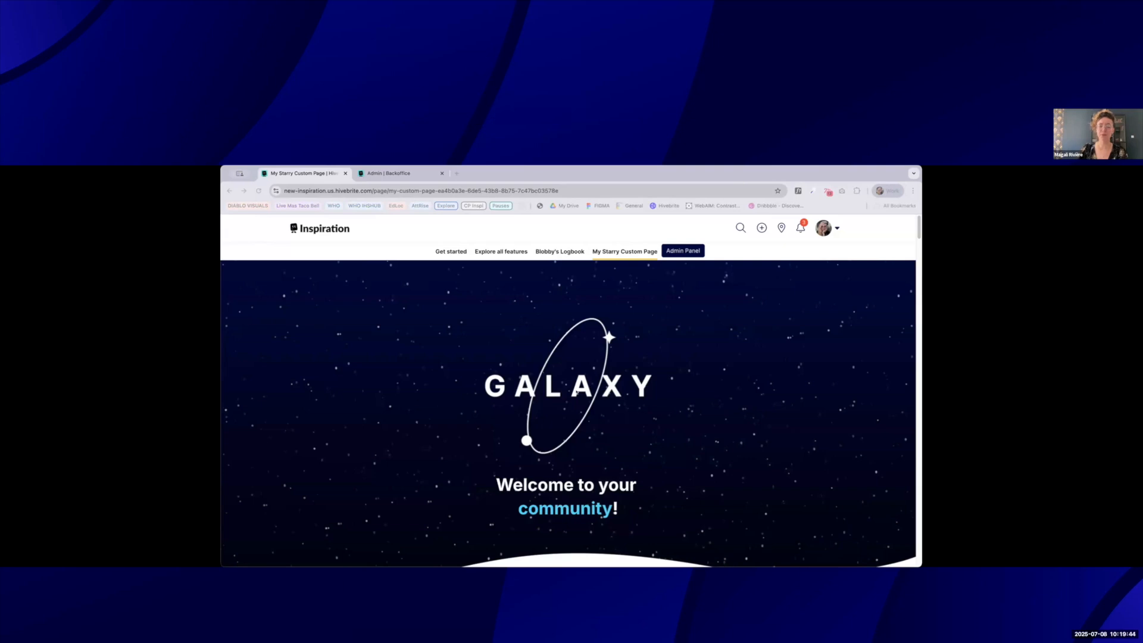
Look through the published My Starry Custom Page, from the Galaxy banner to the discussions and projects sections.
scroll(608, 454, "down", 5)
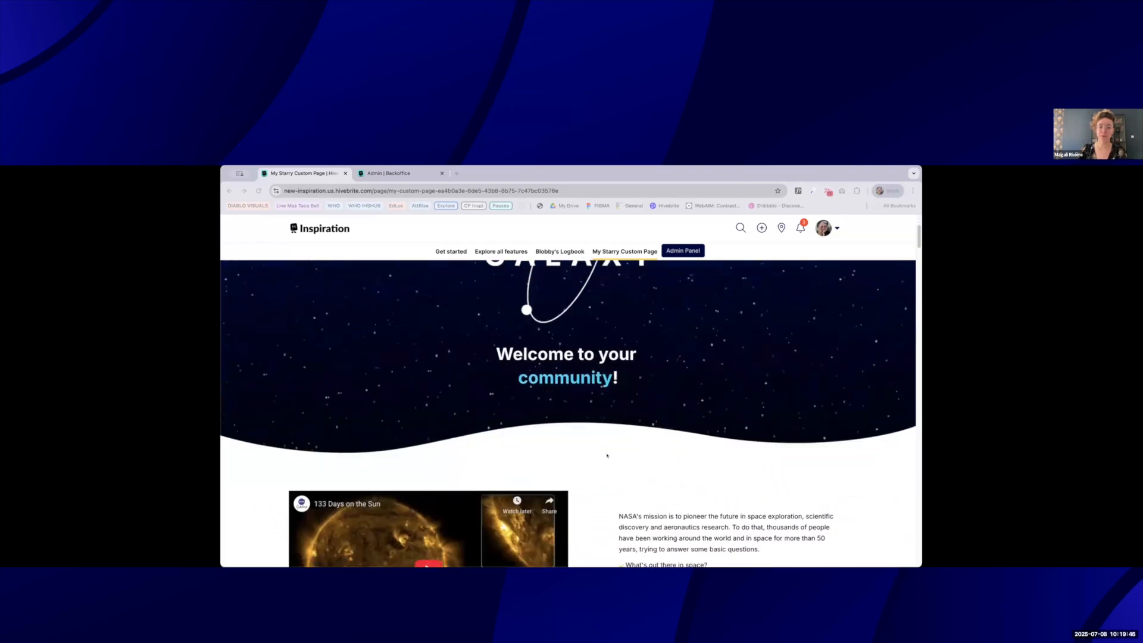
scroll(607, 457, "down", 12)
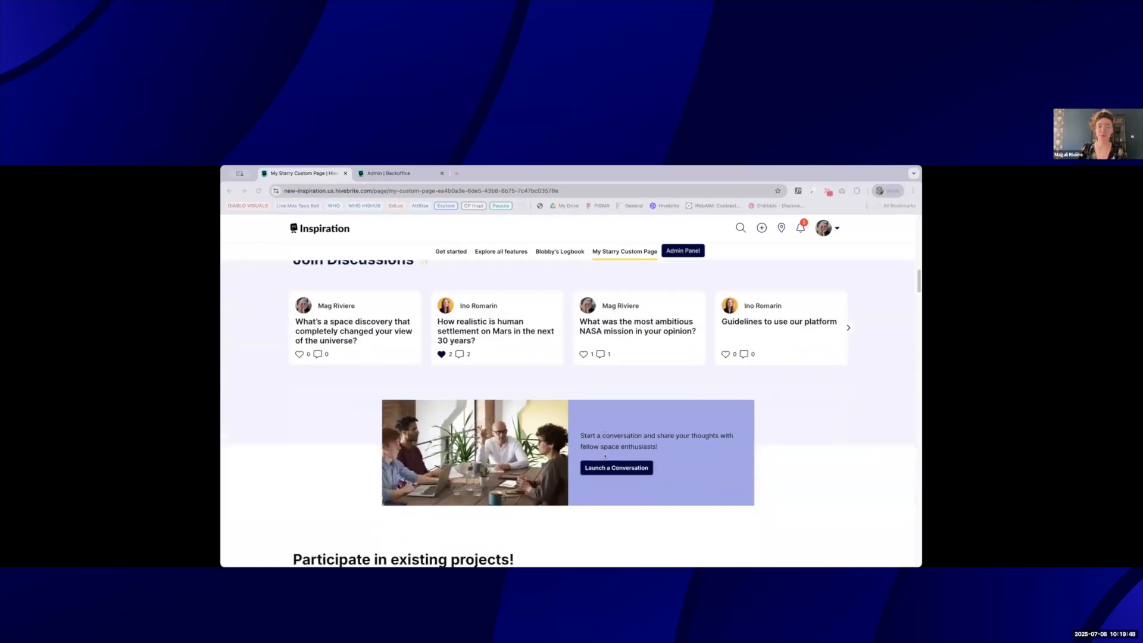
scroll(602, 456, "up", 17)
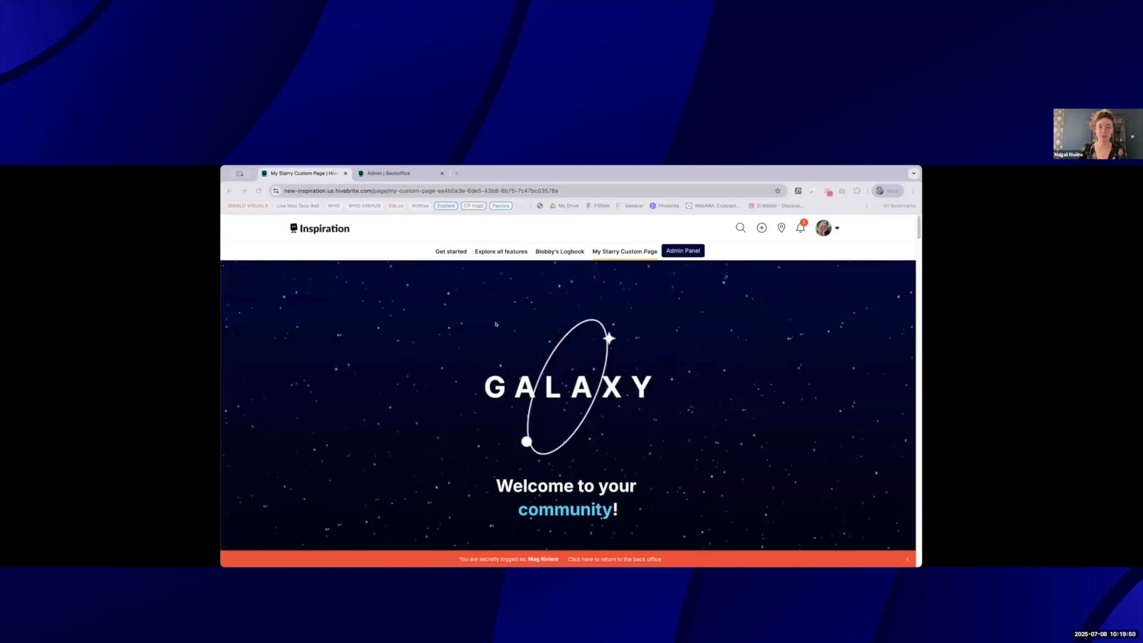
Switch to the page builder for My Starry Custom Page and set the Sun video and NASA text section's background to light blue.
left_click(437, 178)
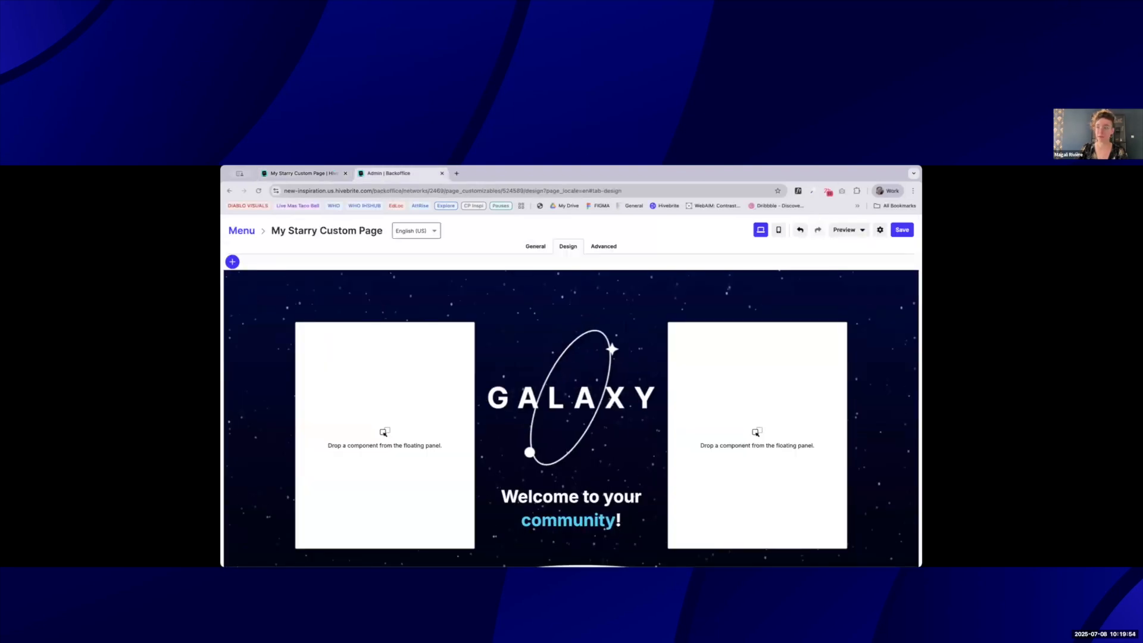
scroll(905, 417, "down", 8)
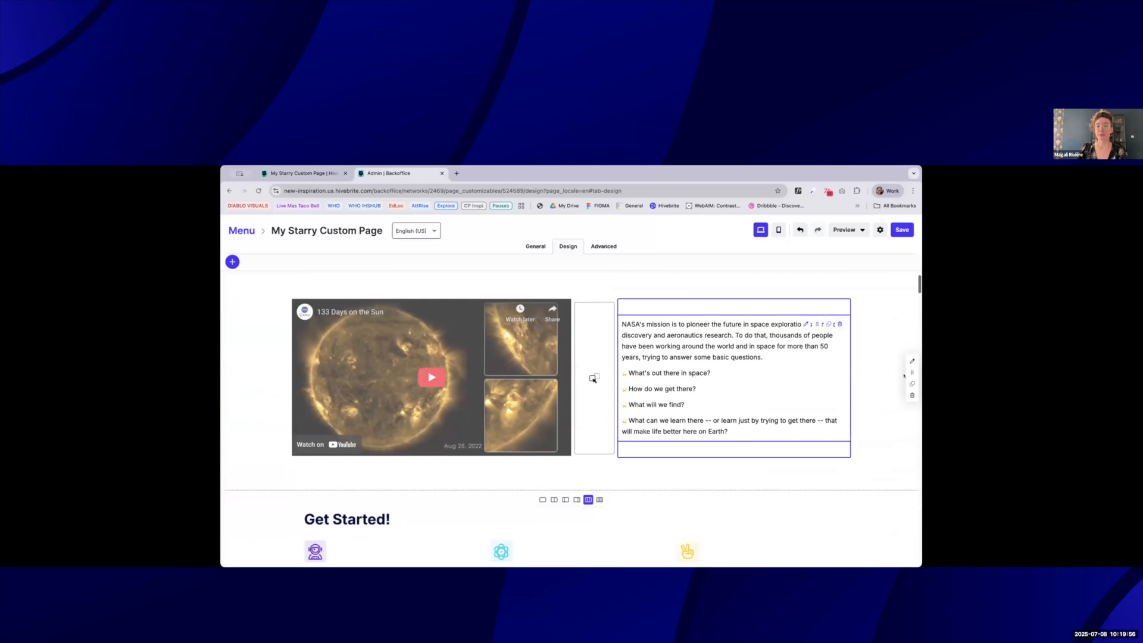
left_click(912, 361)
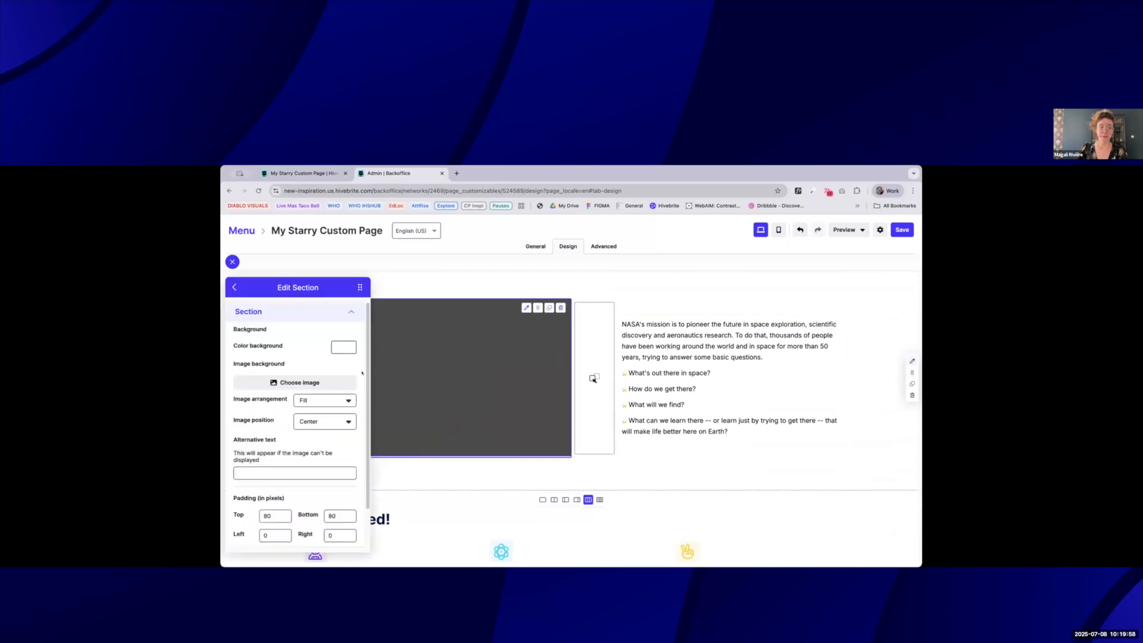
left_click(344, 346)
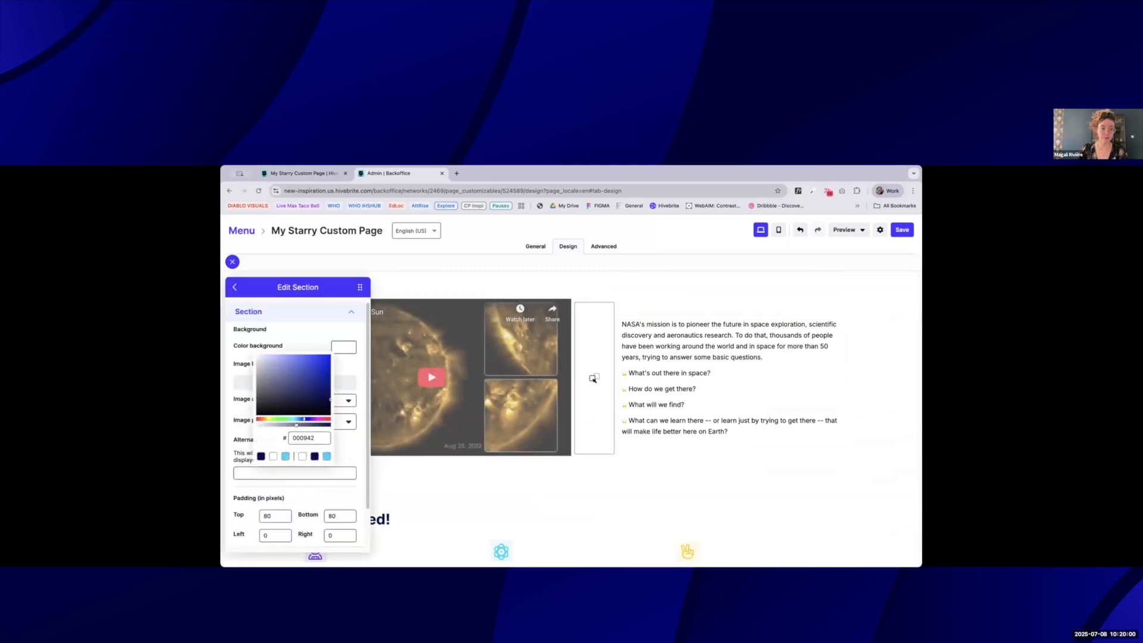
left_click(326, 456)
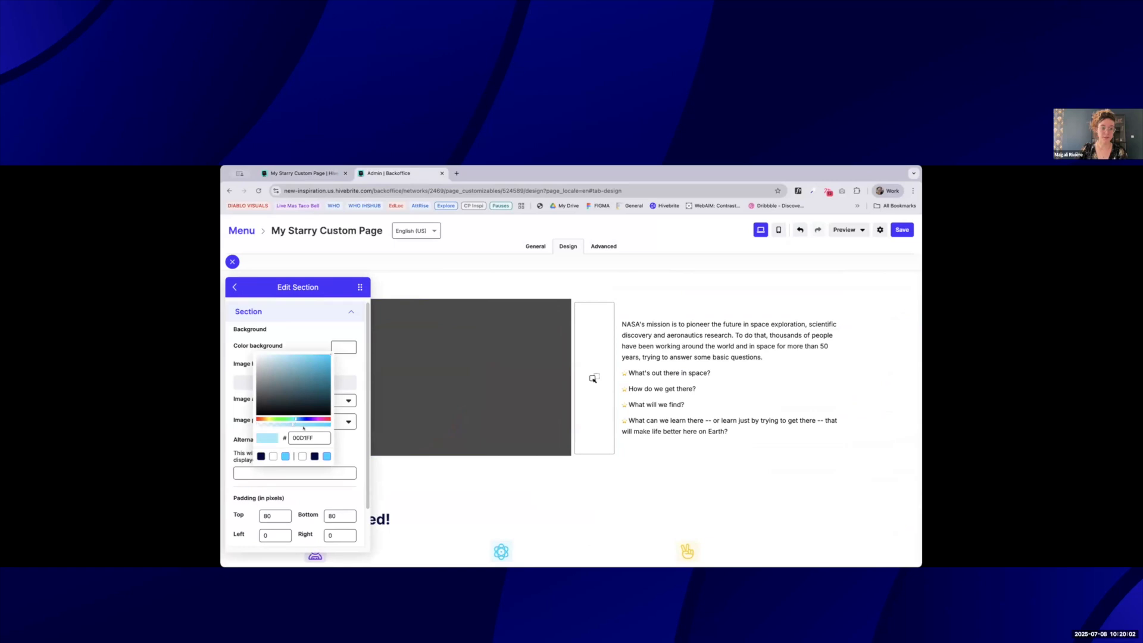
left_click(349, 498)
scroll(350, 506, "down", 1)
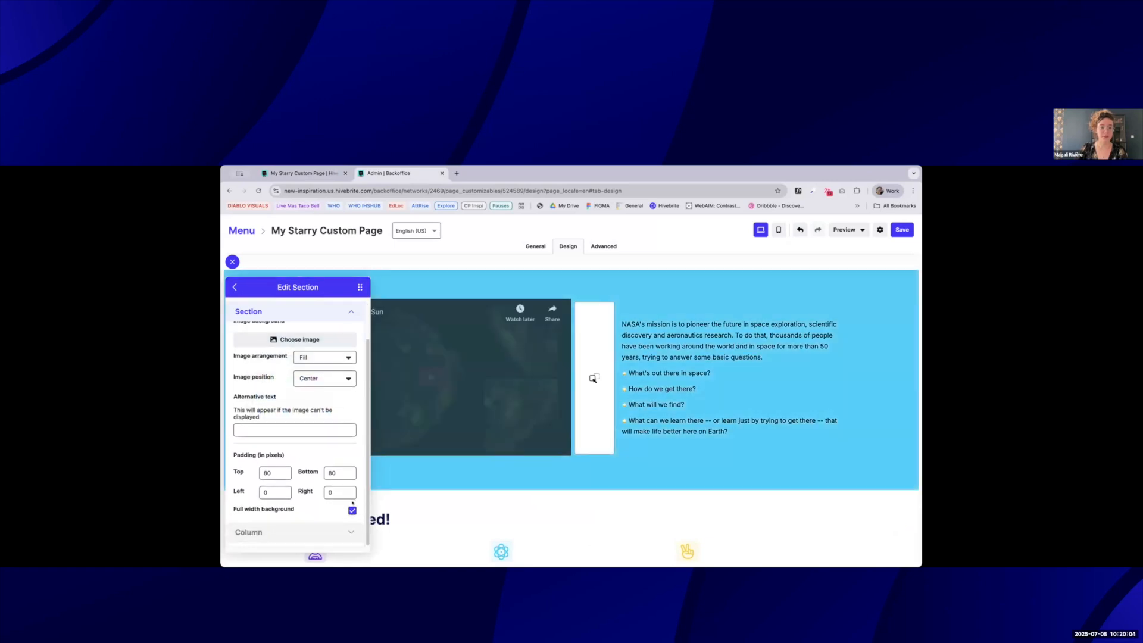
Turn the Sun video section's full-width background off and back on, and make its light blue background color fully transparent.
left_click(351, 511)
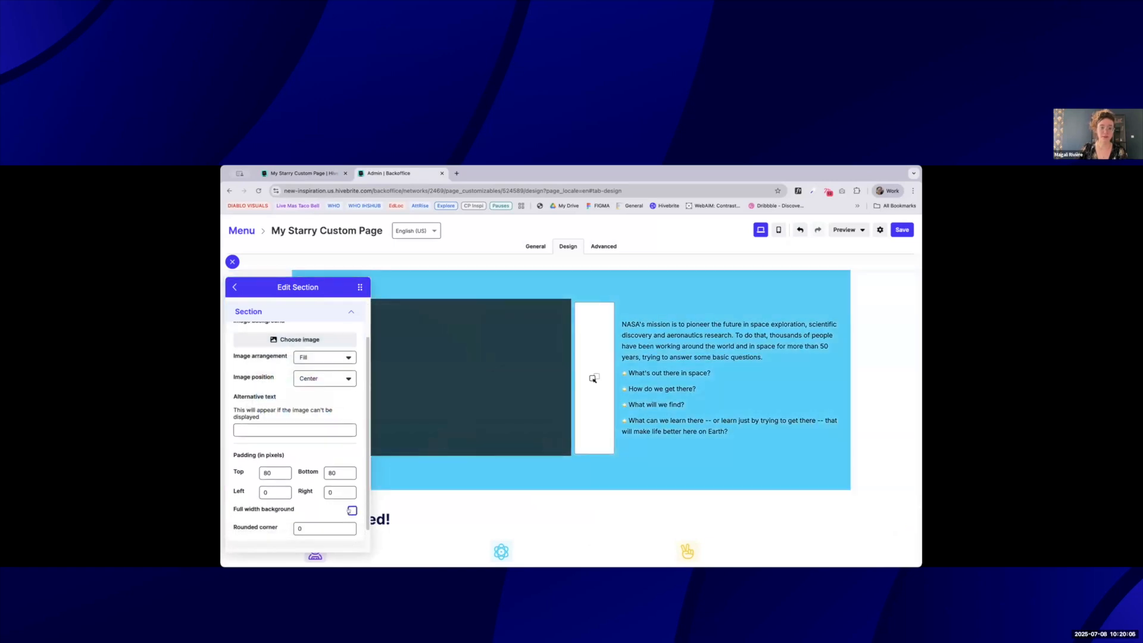
left_click(352, 510)
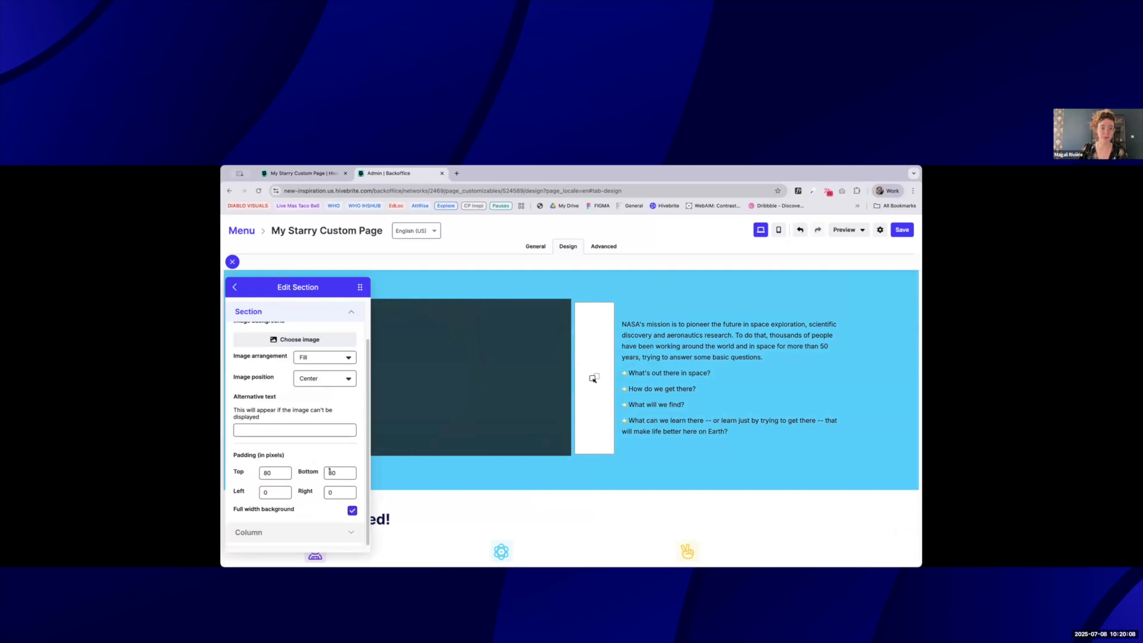
scroll(348, 476, "up", 2)
left_click(344, 348)
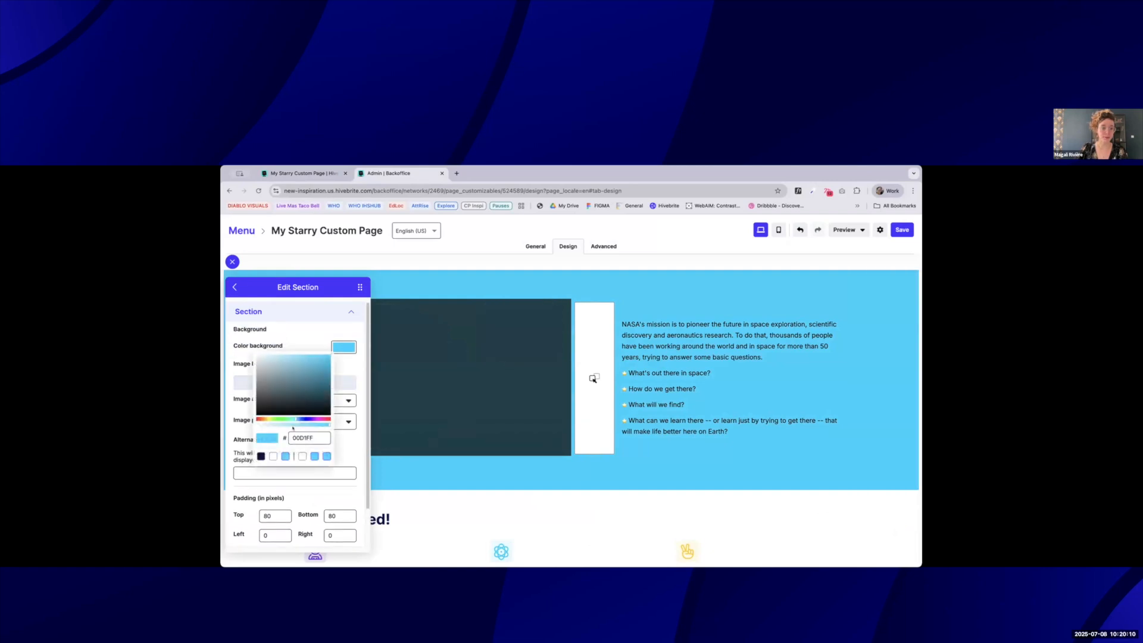
left_click(284, 425)
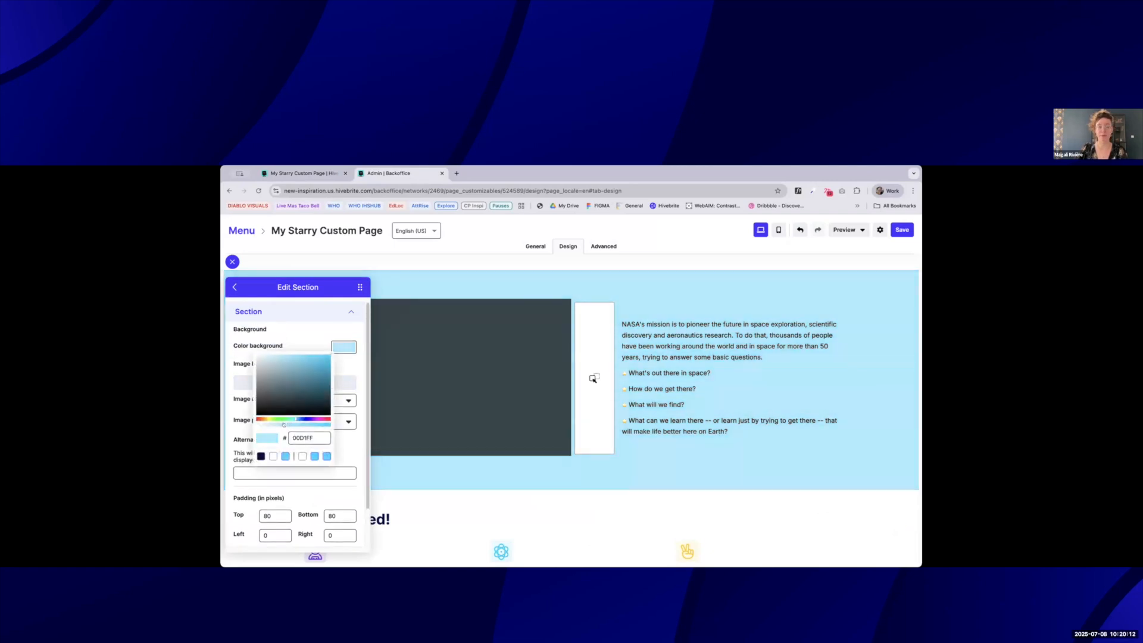
left_click_drag(284, 425, 257, 425)
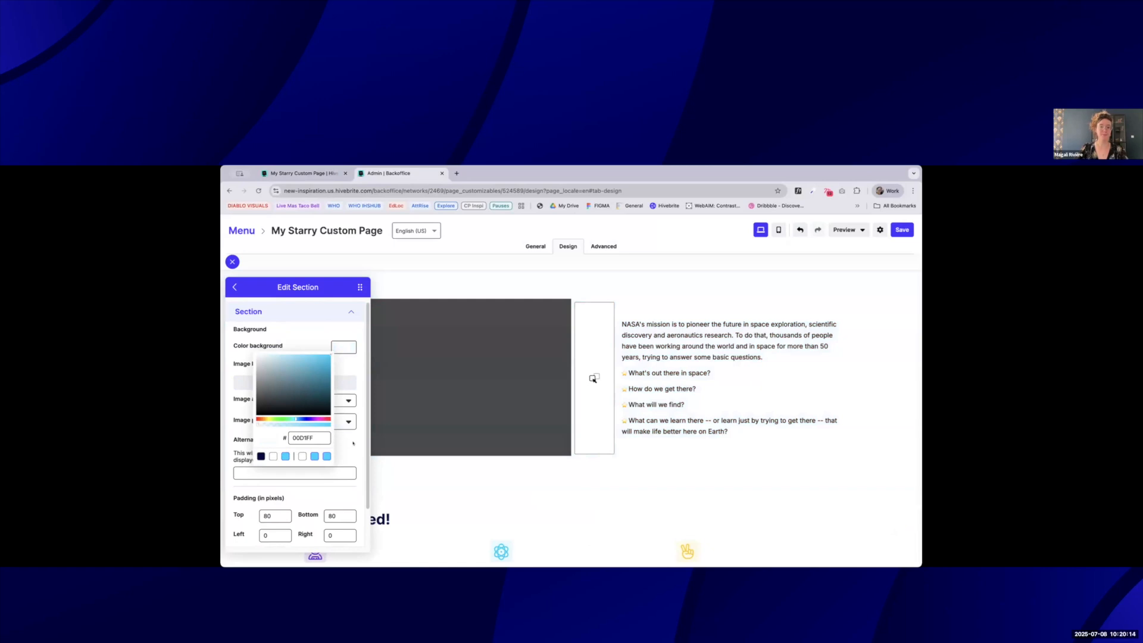
left_click(353, 444)
Make the background color of column 3 in the Sun video section fully transparent and save the page.
scroll(340, 458, "down", 2)
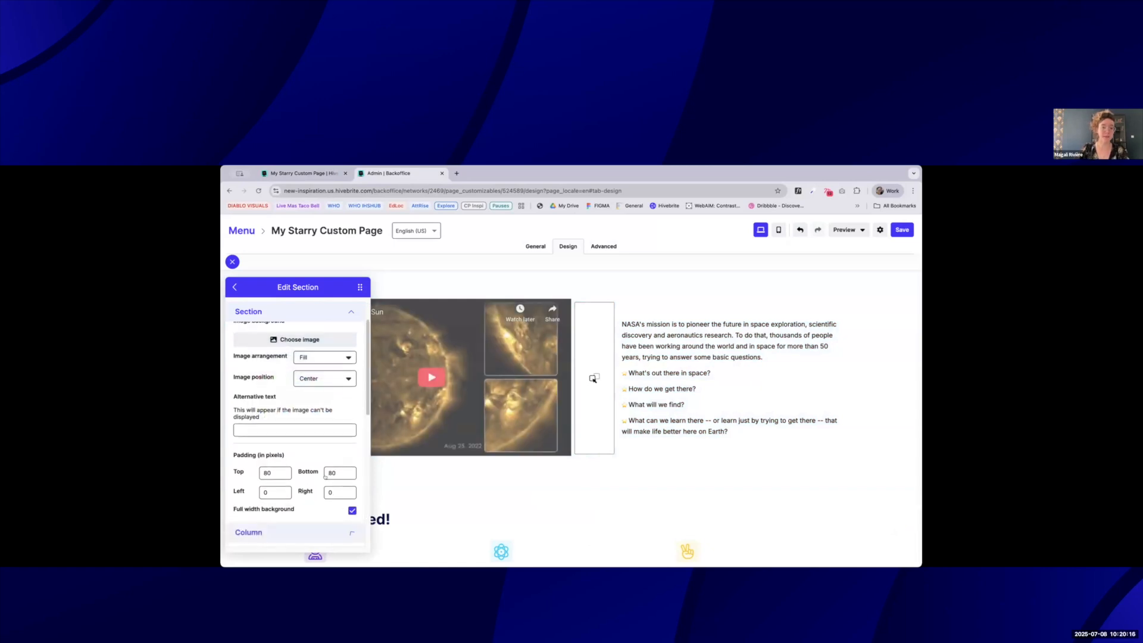
scroll(326, 476, "down", 4)
scroll(343, 495, "down", 2)
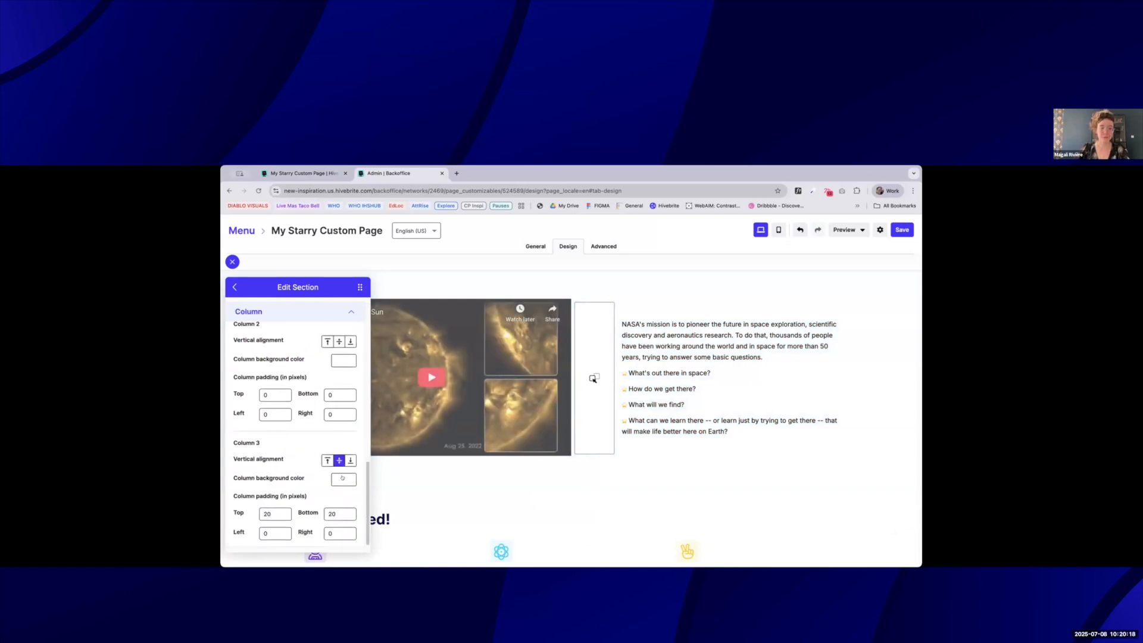
left_click(344, 479)
left_click_drag(292, 423, 257, 423)
left_click(441, 429)
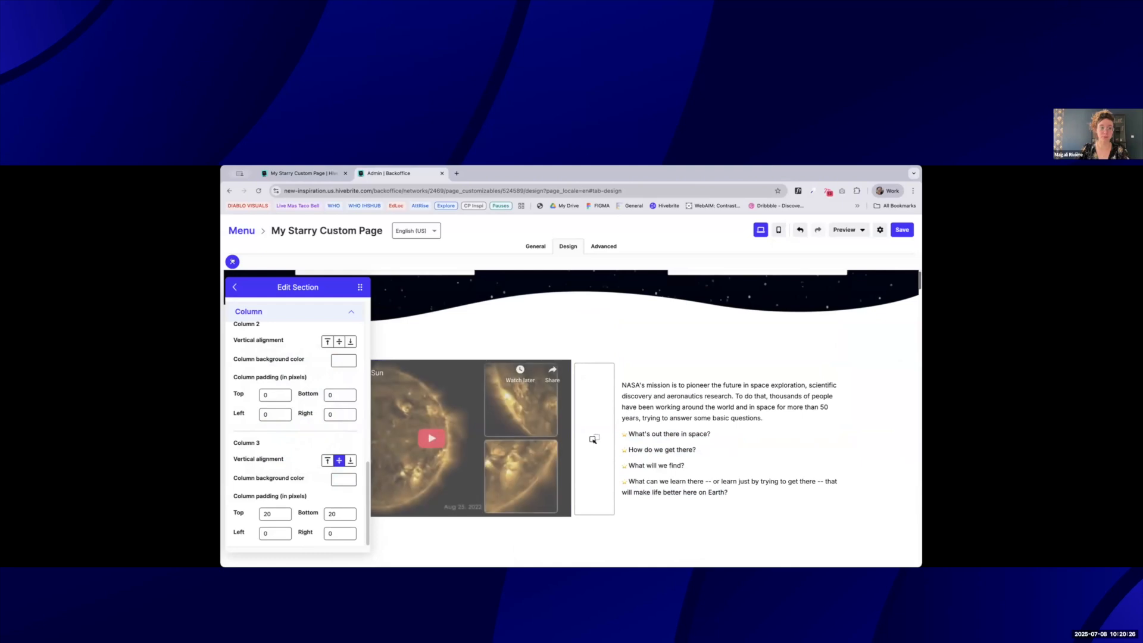
left_click(441, 429)
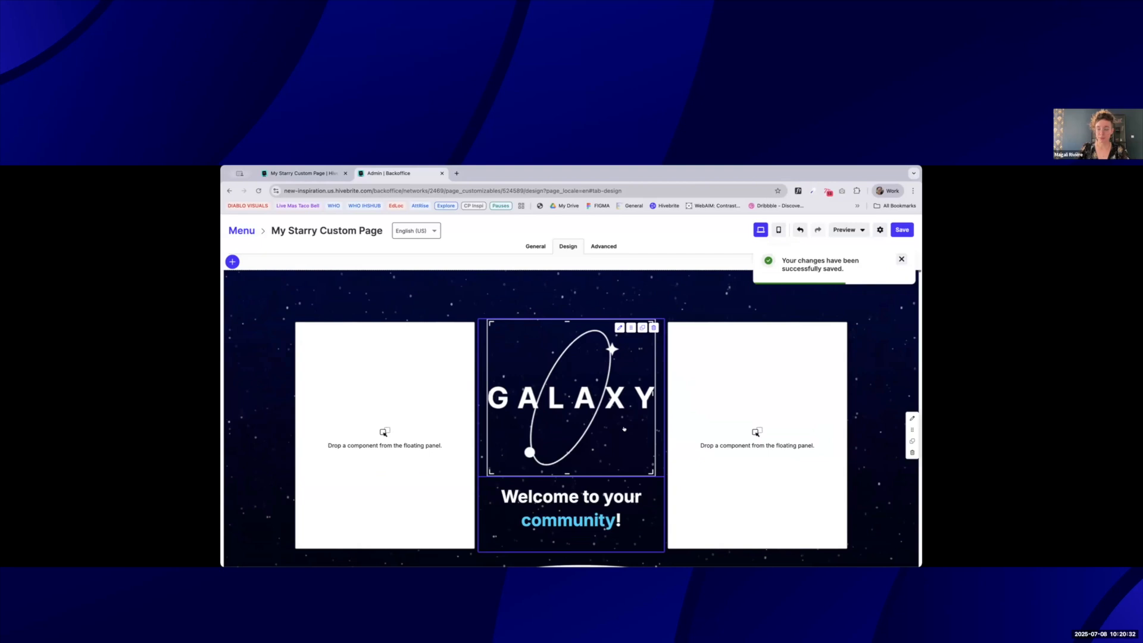
Look through the components and empty section layouts available for adding to the page.
scroll(556, 404, "down", 1)
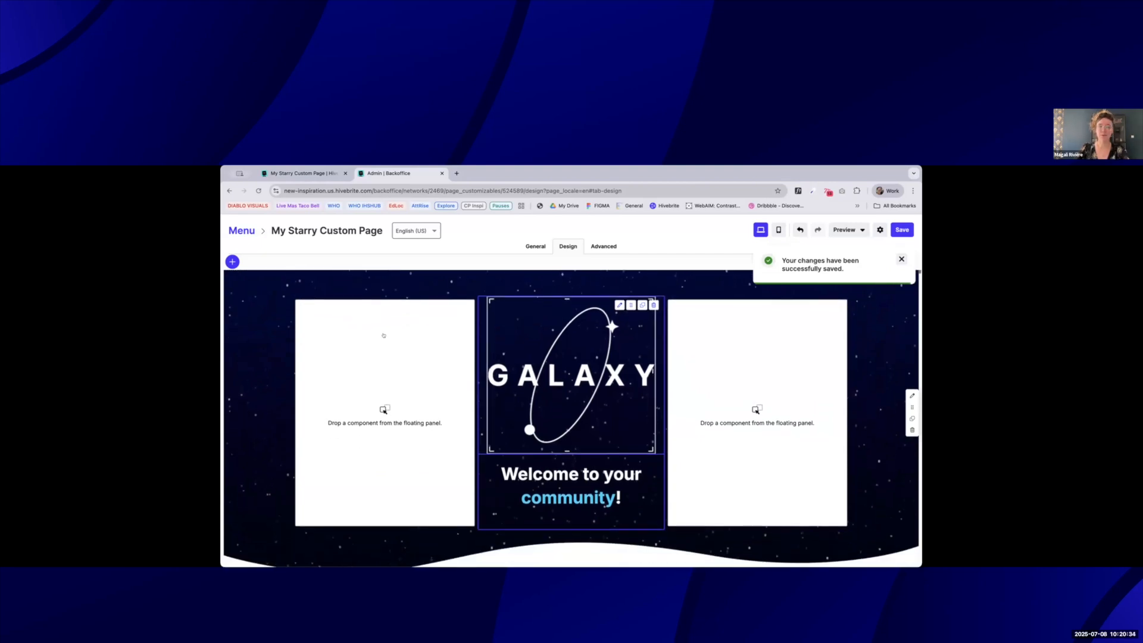
left_click(226, 306)
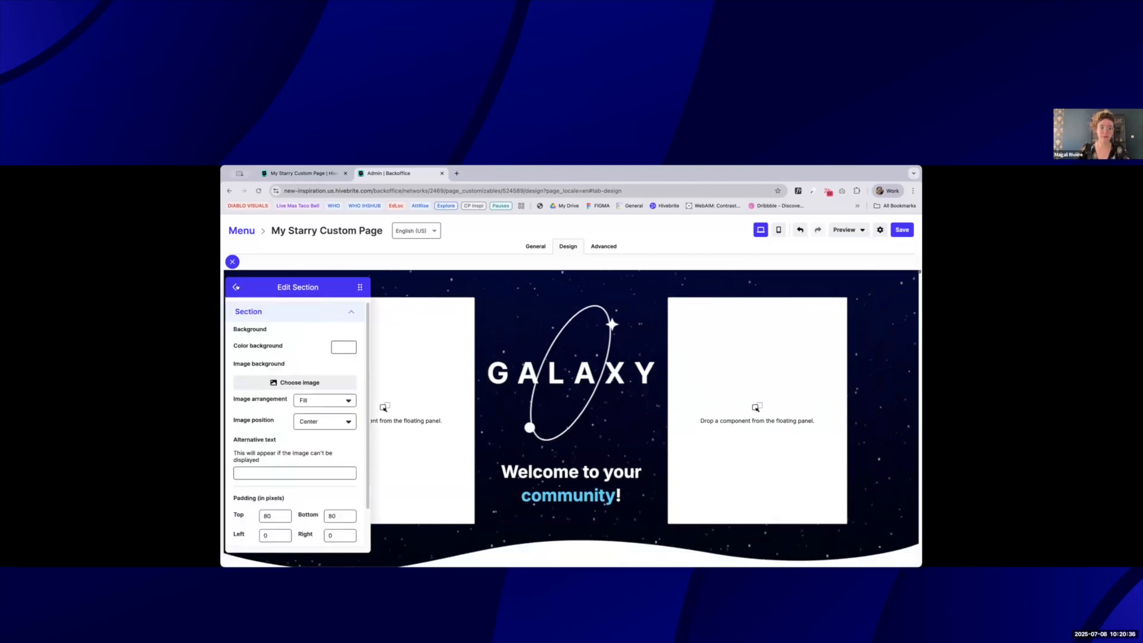
left_click(236, 287)
scroll(267, 445, "down", 5)
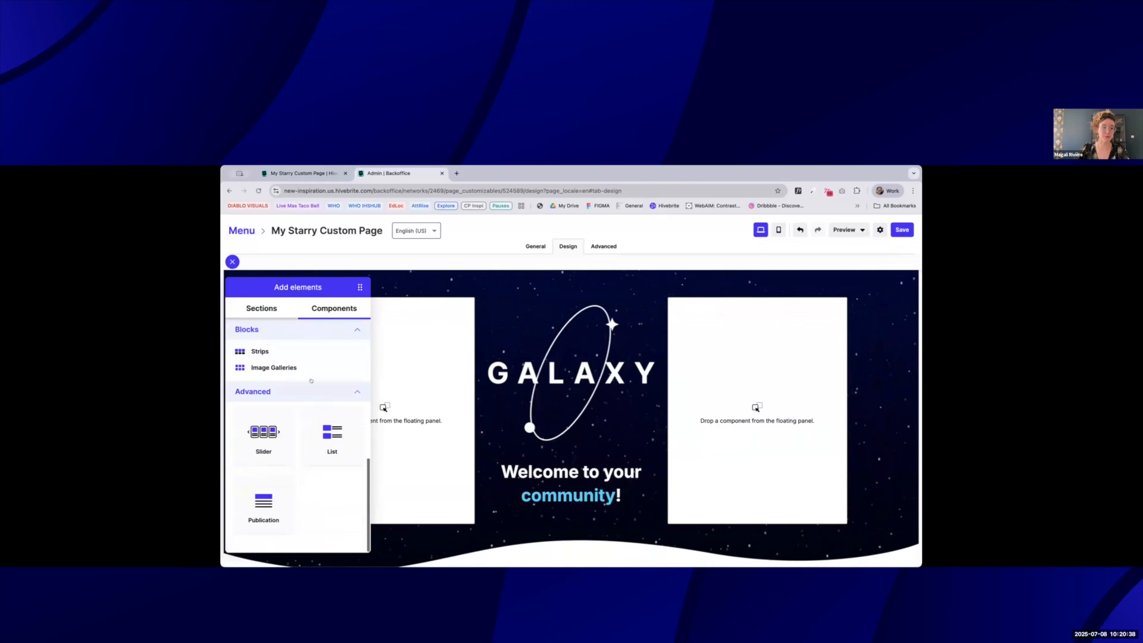
scroll(297, 405, "up", 3)
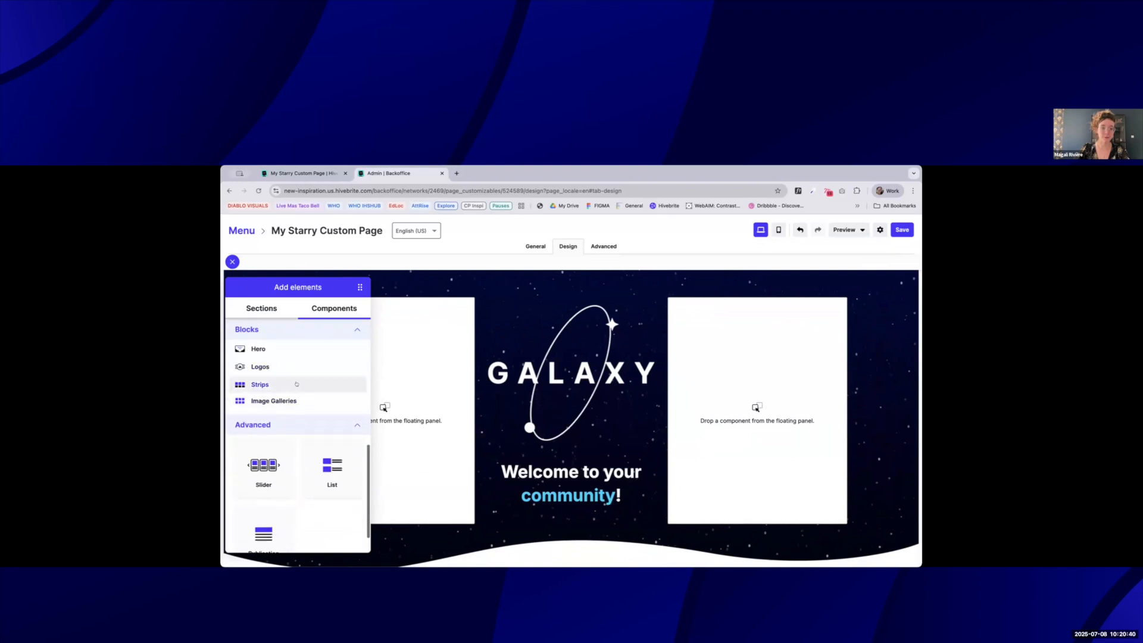
scroll(297, 417, "up", 3)
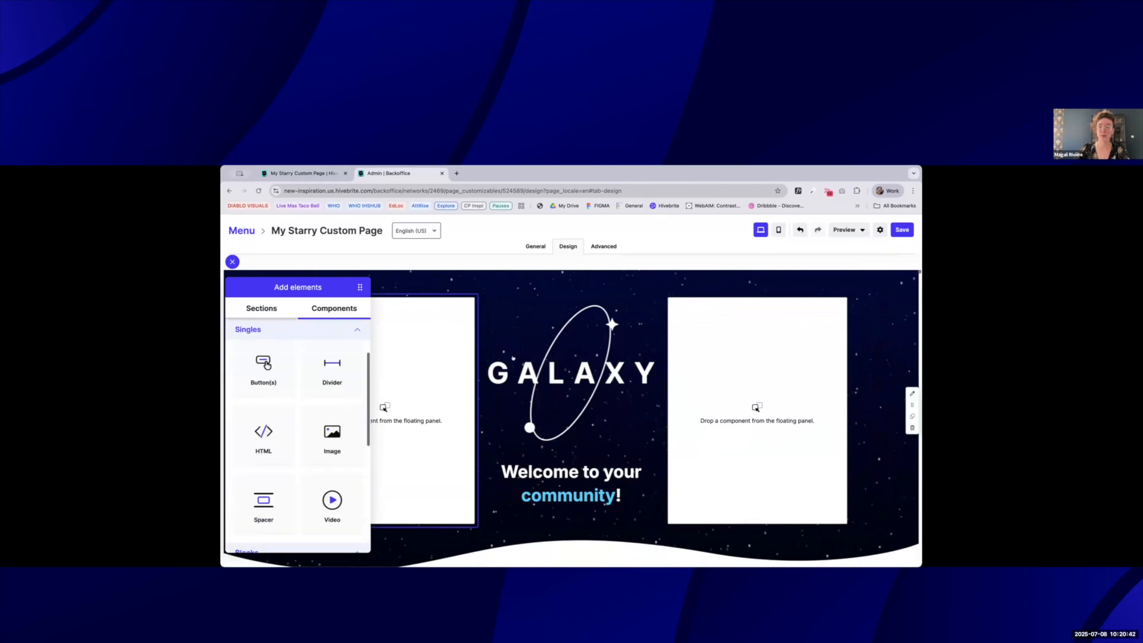
left_click(277, 308)
scroll(285, 387, "up", 2)
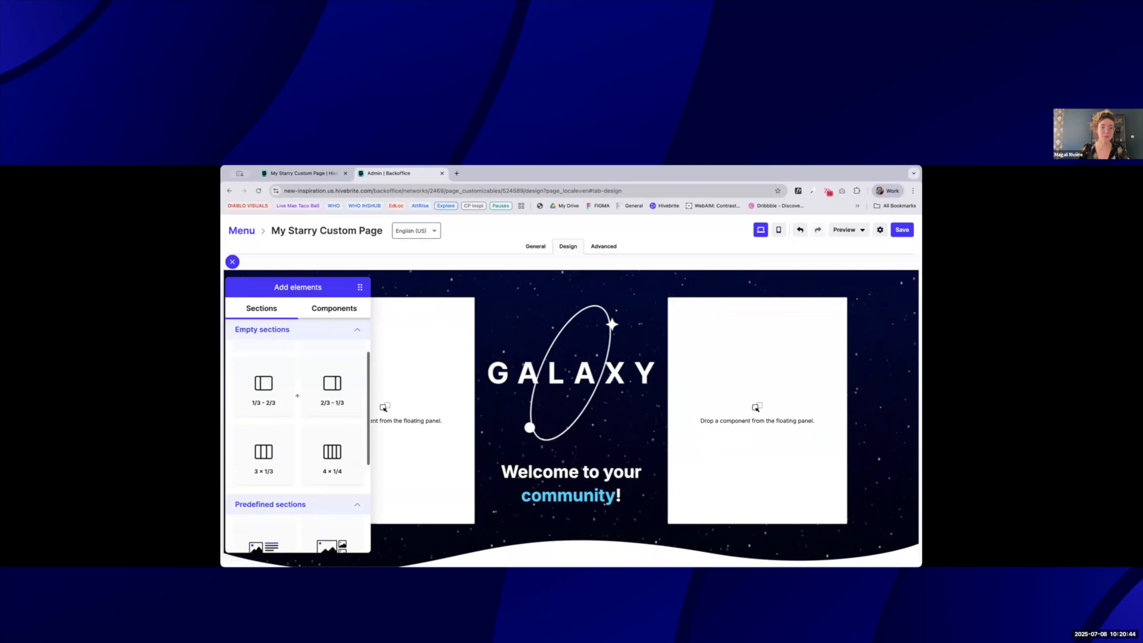
left_click(433, 287)
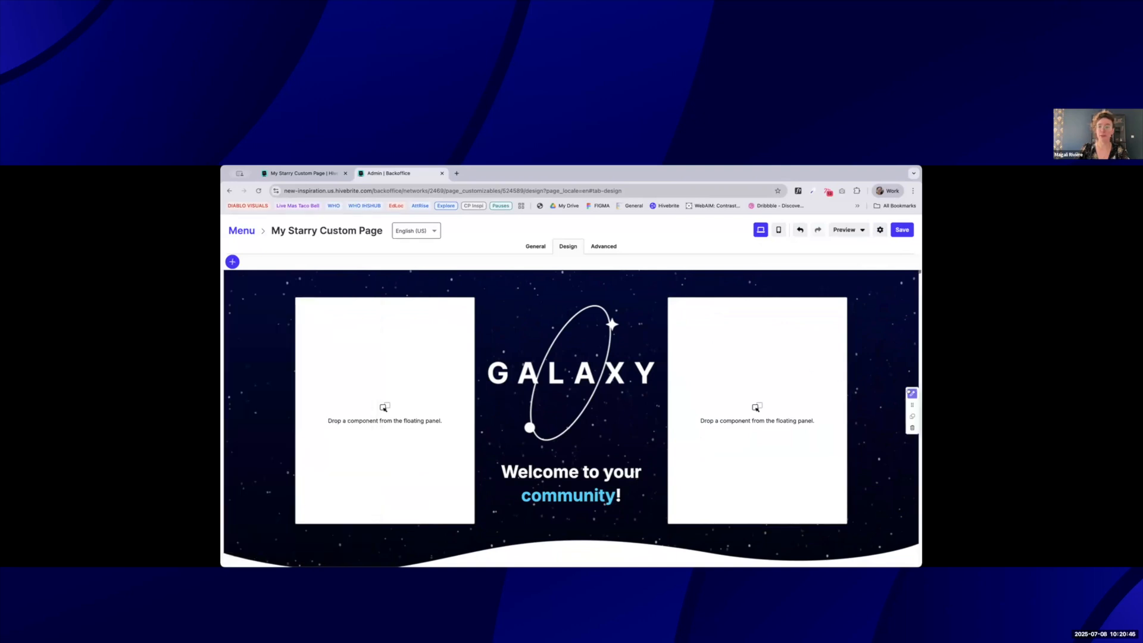
Switch to the published My Starry Custom Page and examine the Galaxy banner with its wavy lower edge.
key("ctrl+shift+Tab")
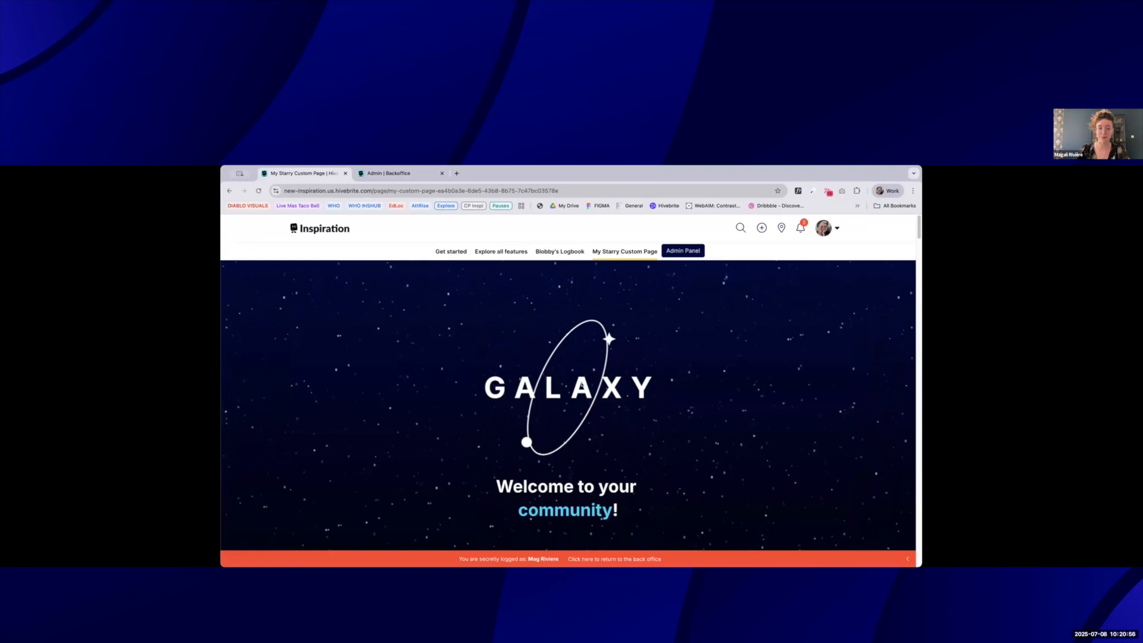
scroll(723, 353, "down", 2)
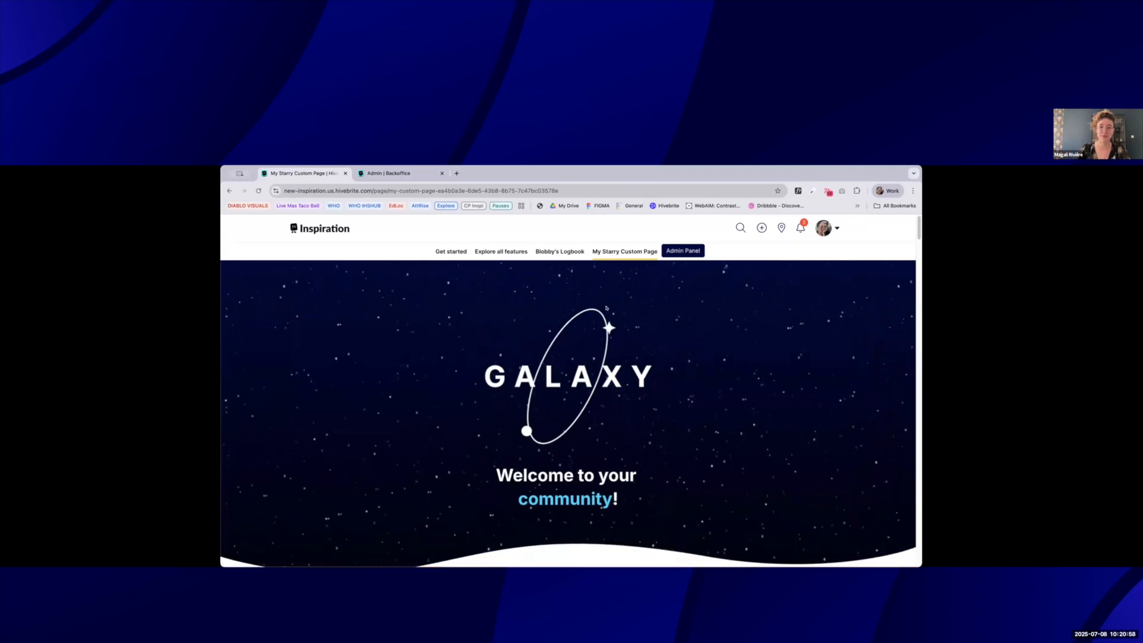
scroll(612, 345, "up", 2)
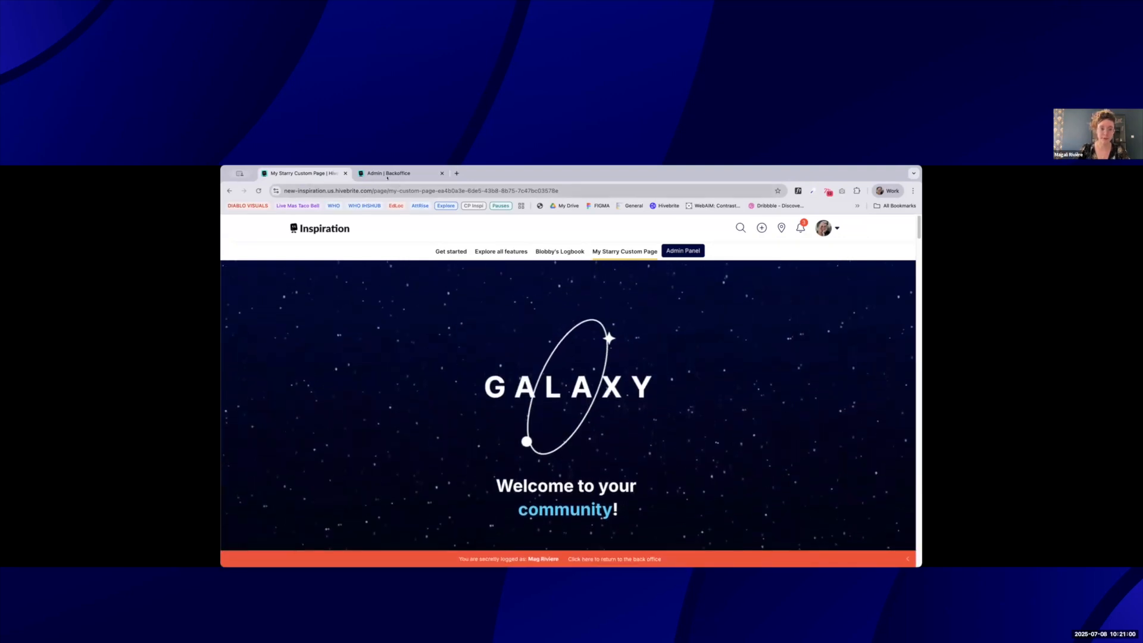
Back in the page builder, search Unsplash for "space" as the Galaxy banner's background image, but keep the uploaded starry image.
key("ctrl+Tab")
left_click(911, 419)
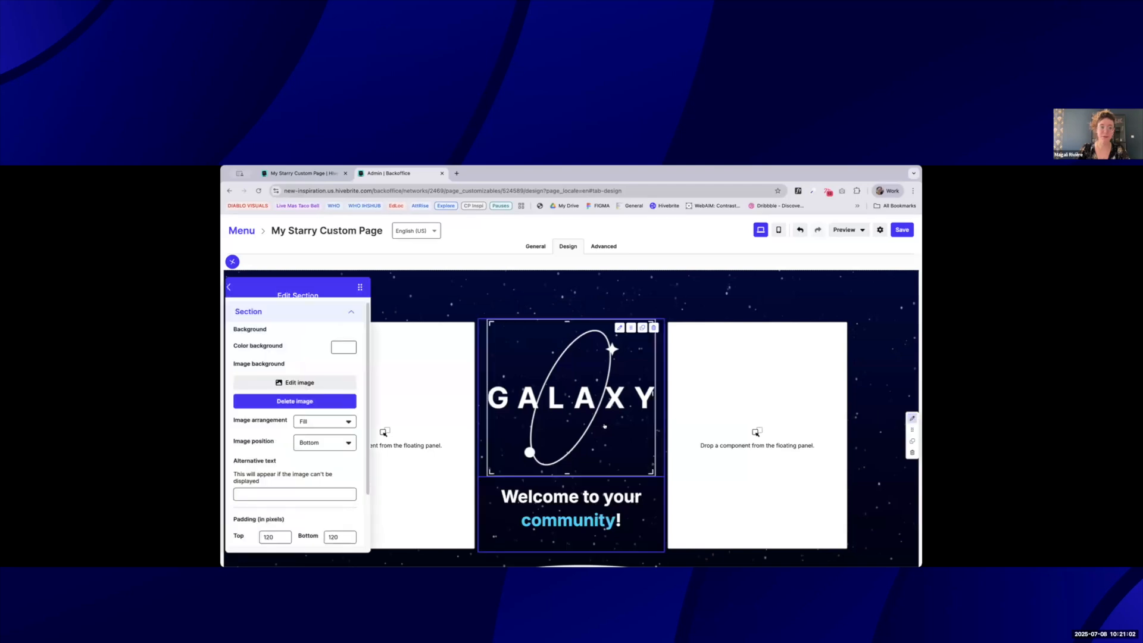
left_click(295, 383)
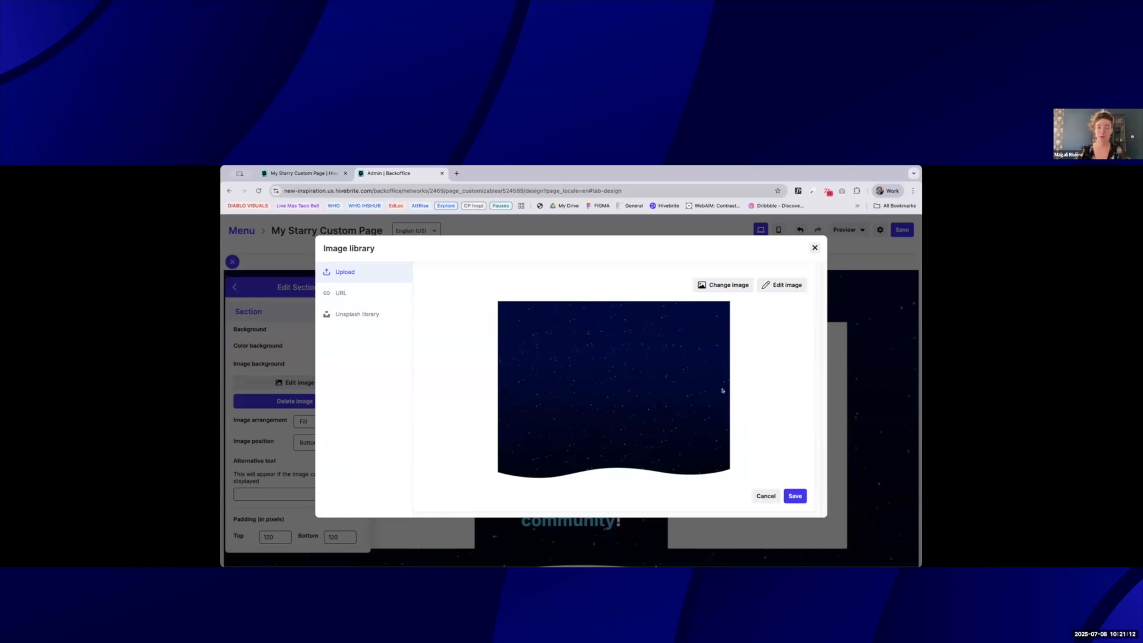
left_click(358, 315)
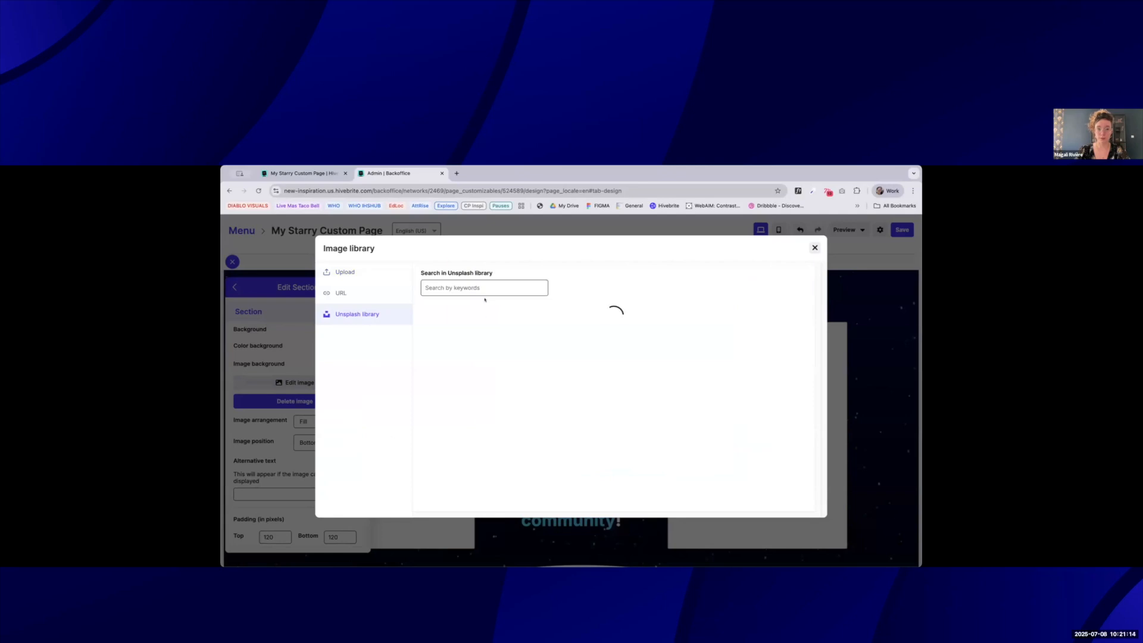
type("space")
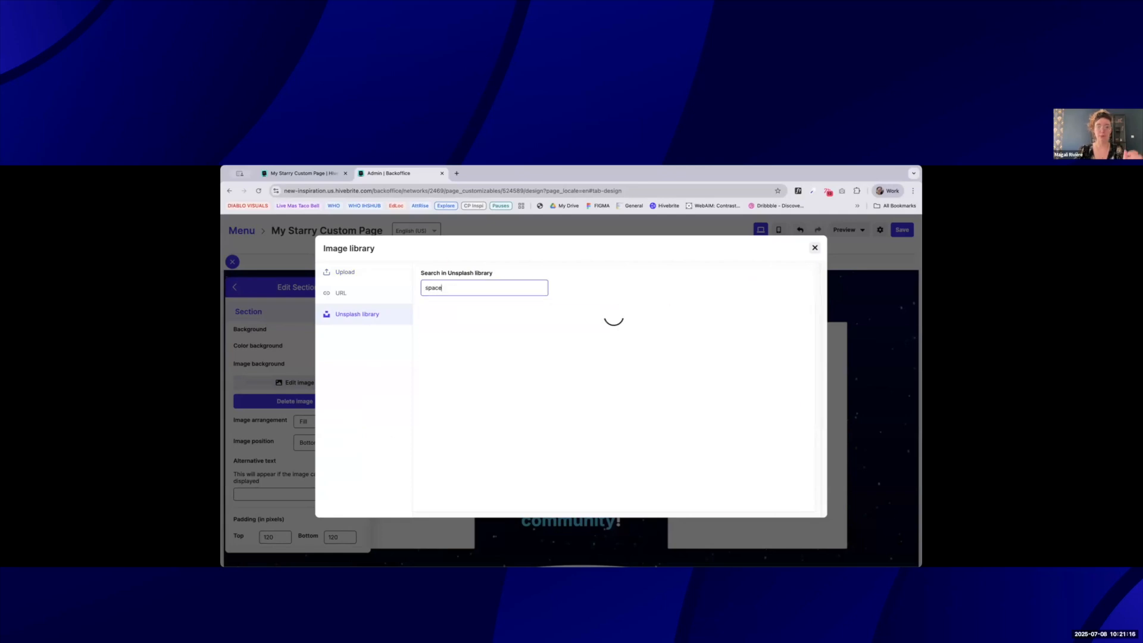
scroll(609, 405, "down", 2)
scroll(609, 405, "up", 2)
left_click(351, 273)
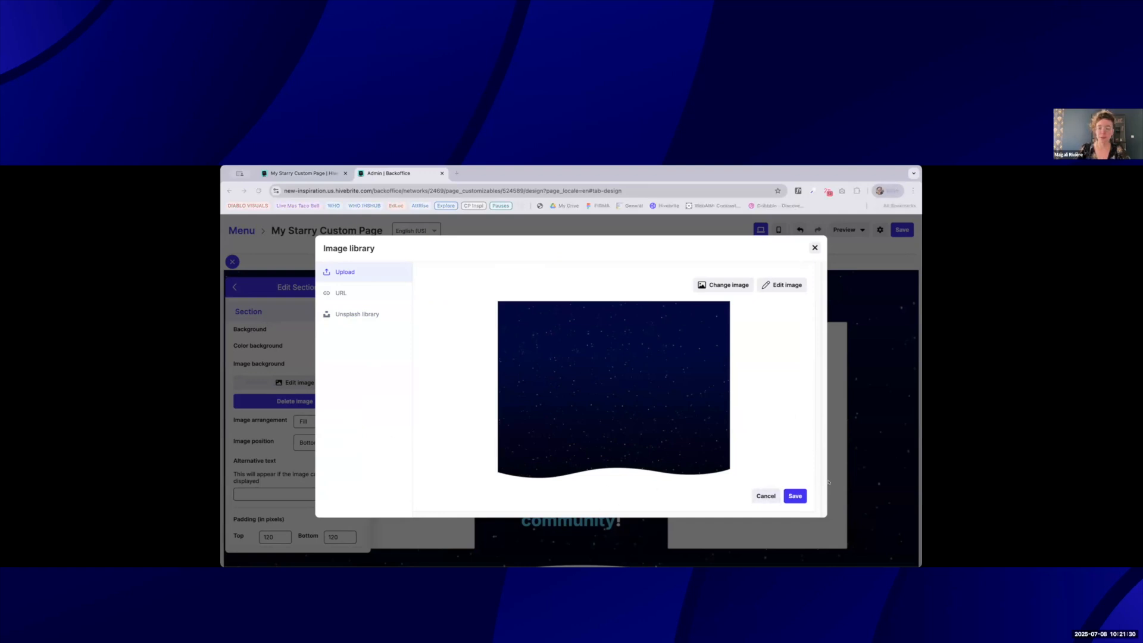
left_click(796, 495)
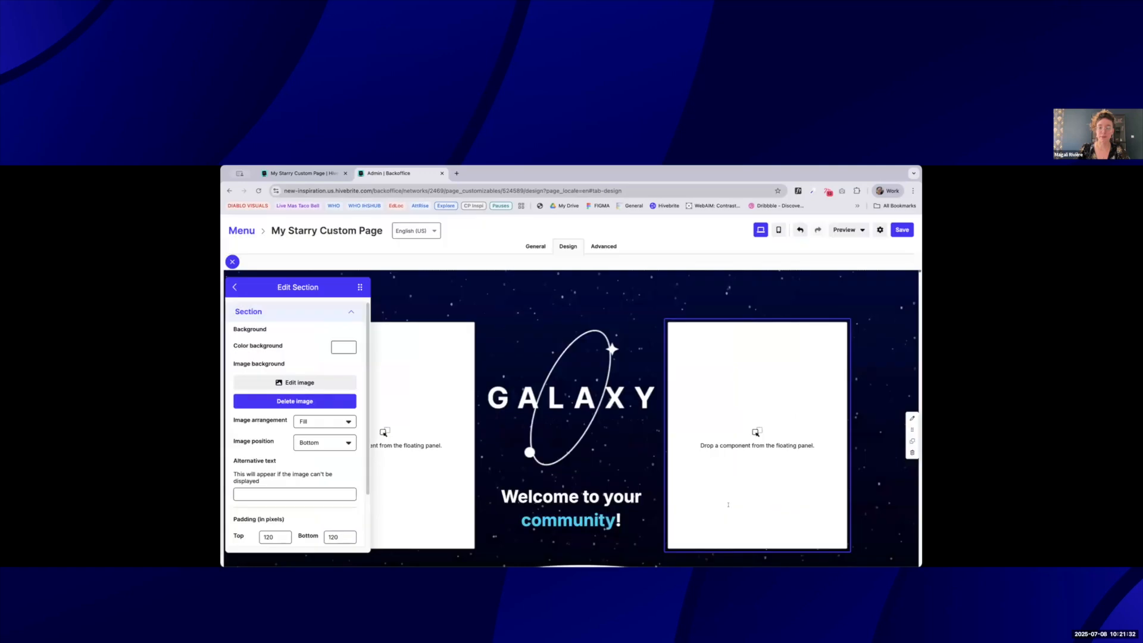
Try the Top image position for the Galaxy banner section's starry background.
scroll(712, 425, "down", 2)
scroll(711, 426, "up", 1)
scroll(711, 425, "up", 1)
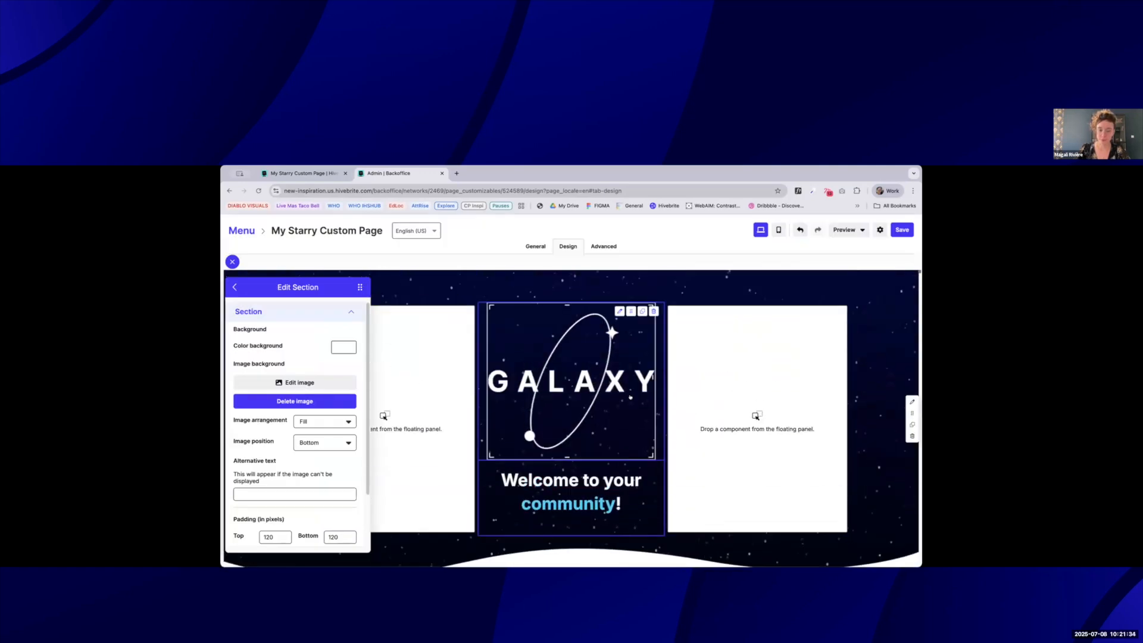
left_click(335, 443)
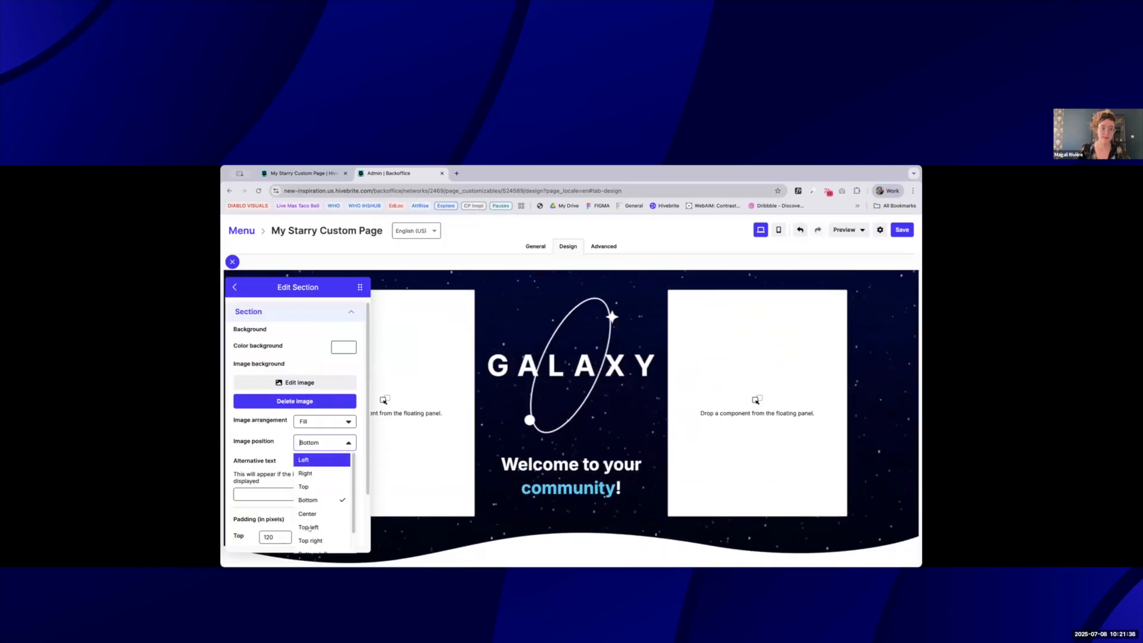
left_click(691, 540)
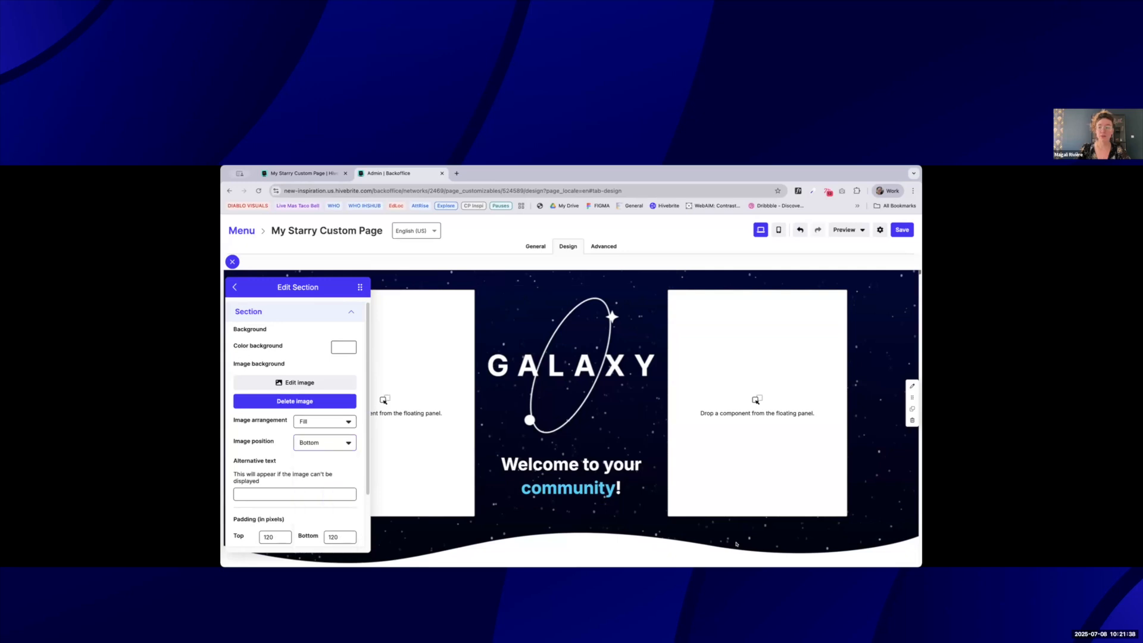
scroll(906, 437, "down", 1)
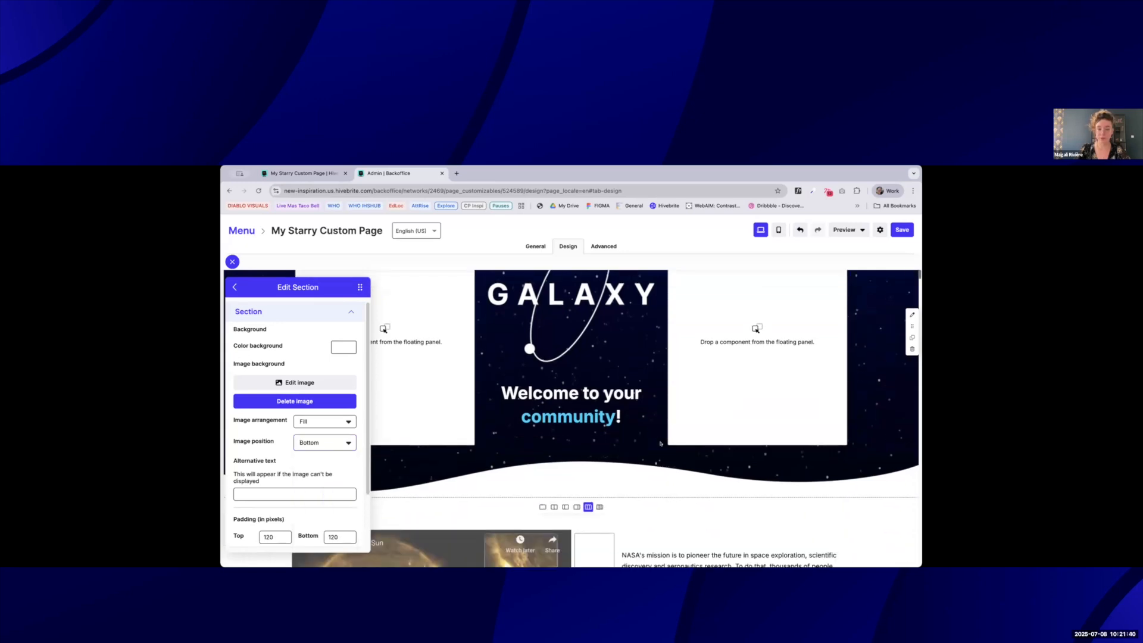
left_click(316, 440)
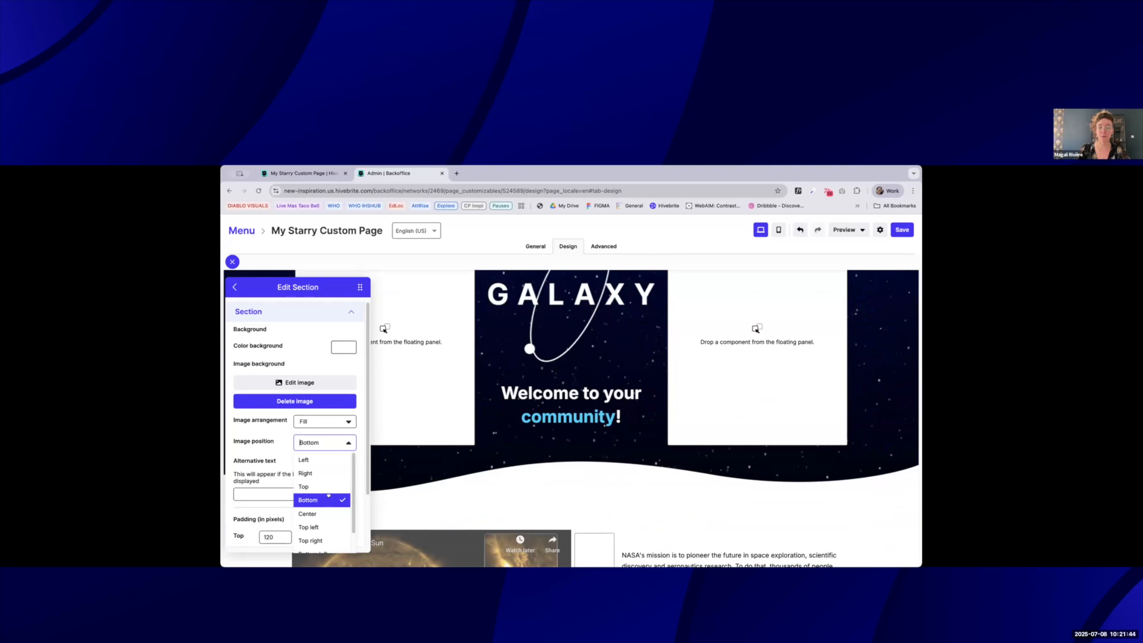
scroll(470, 376, "up", 2)
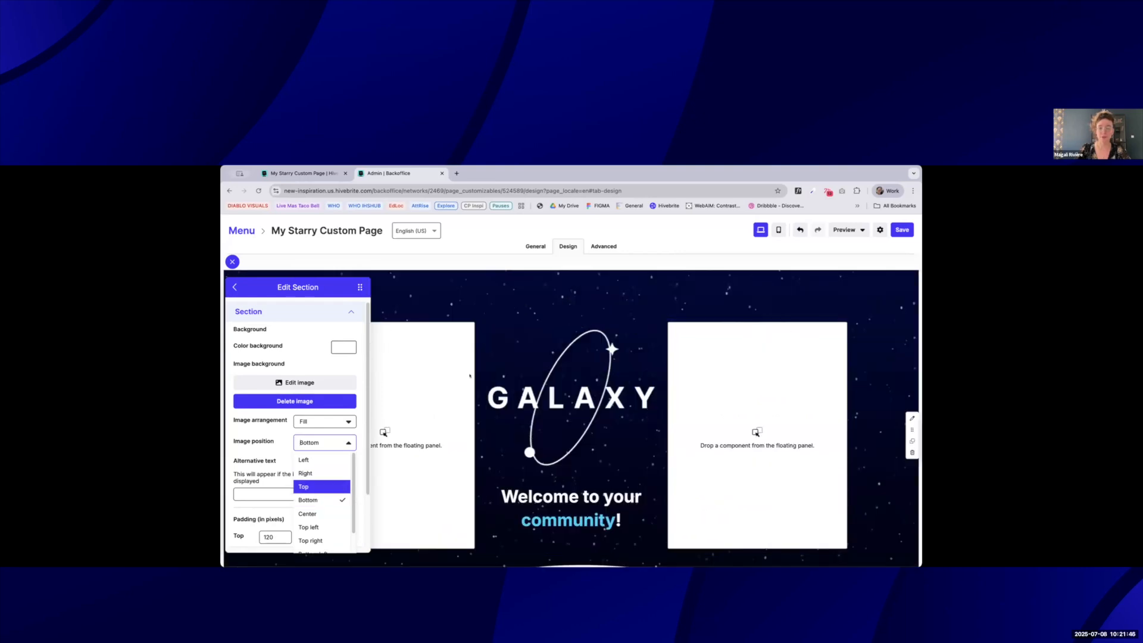
key("Return")
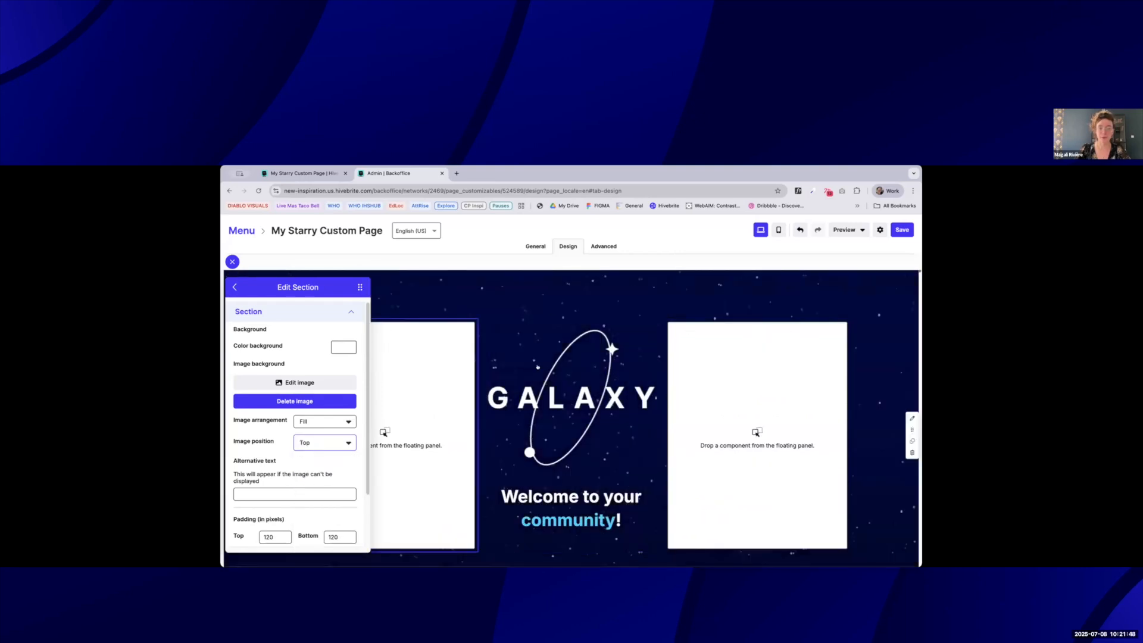
Set the Galaxy banner's background image position back to Bottom and save the page.
key("Down")
key("Down")
key("Return")
key("Escape")
left_click(907, 229)
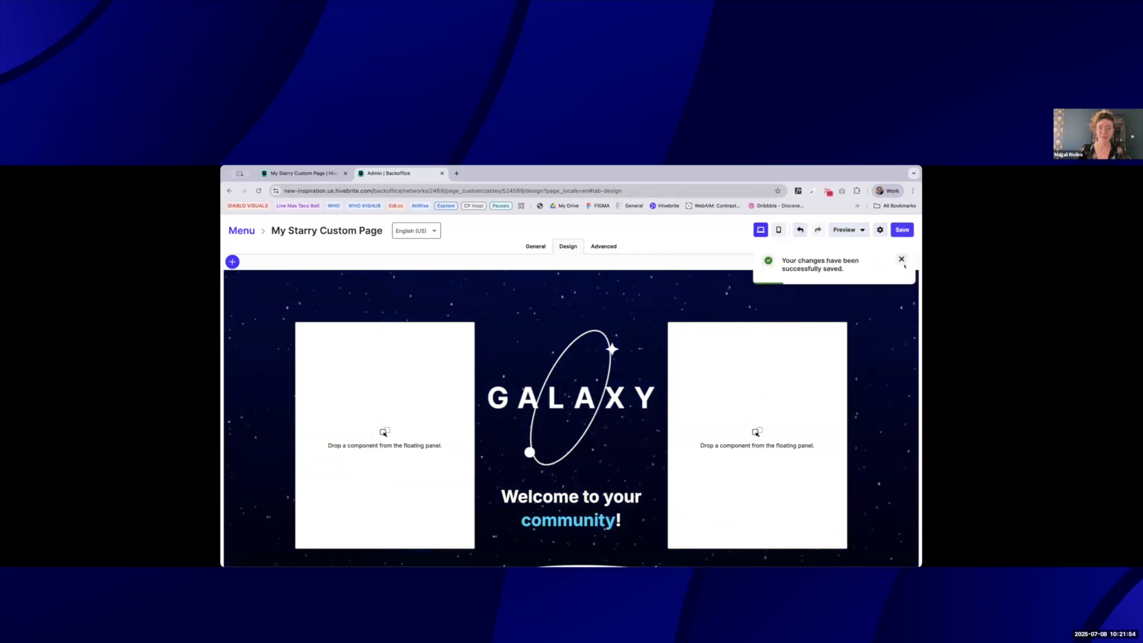
Switch to the published My Starry Custom Page and check the Galaxy banner at narrower browser widths, then restore the full window width.
key("ctrl+shift+Tab")
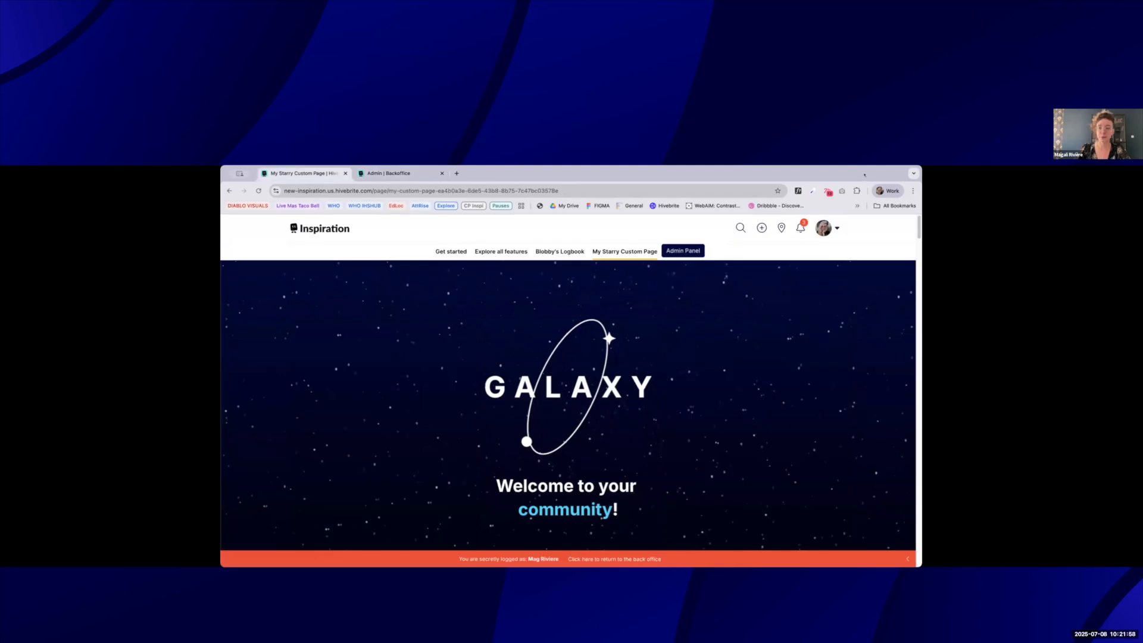
left_click_drag(900, 198, 912, 198)
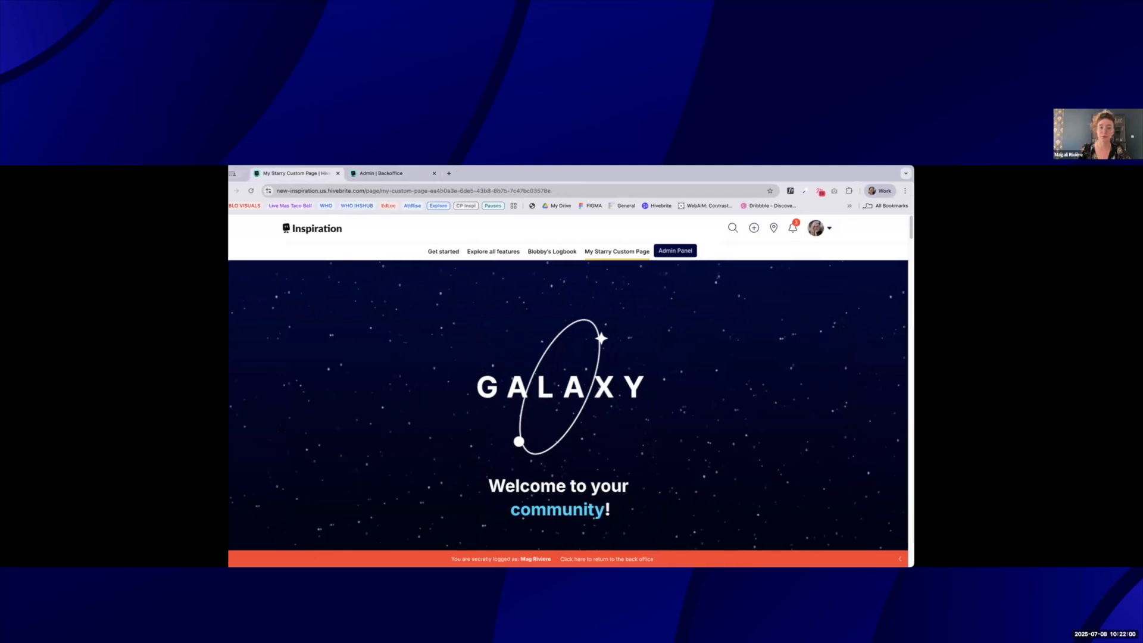
left_click_drag(914, 341, 790, 340)
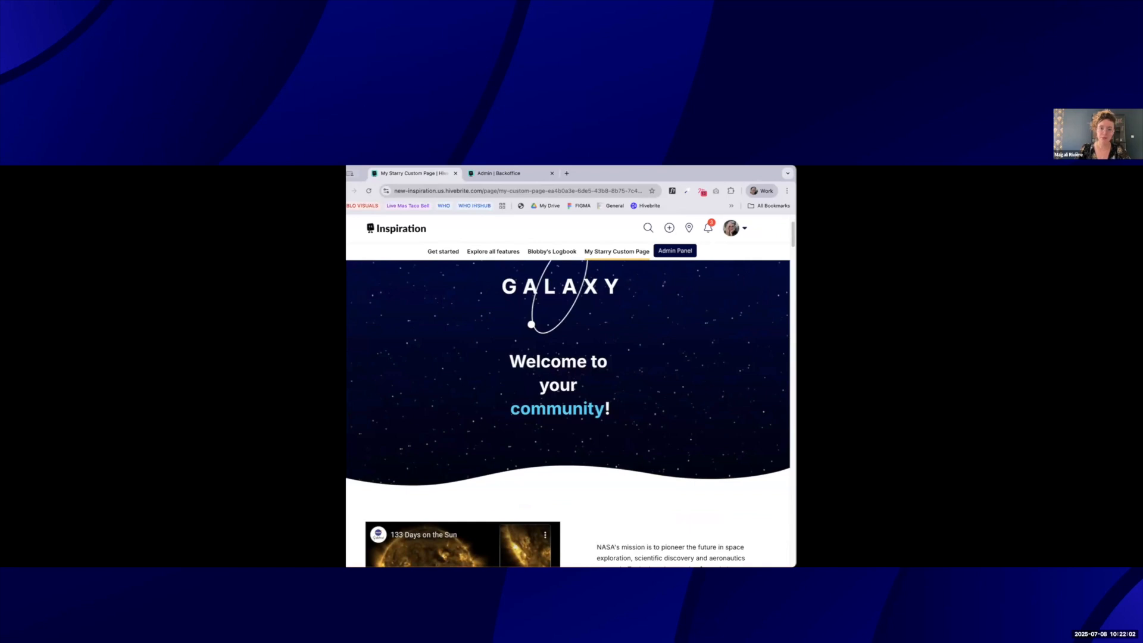
left_click_drag(783, 345, 859, 345)
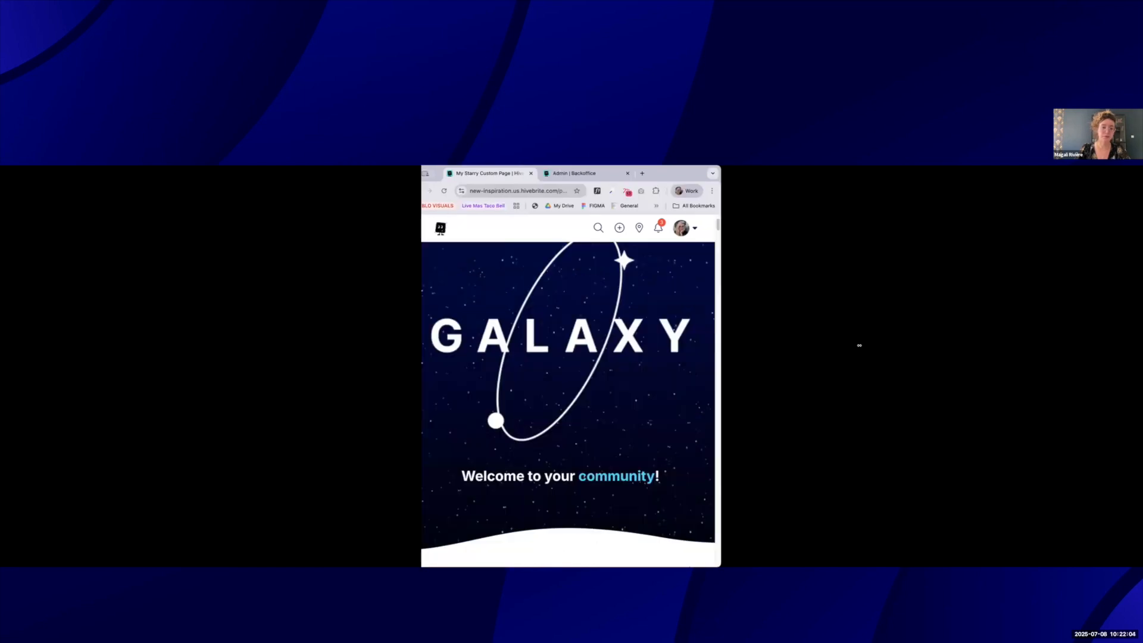
double_click(685, 173)
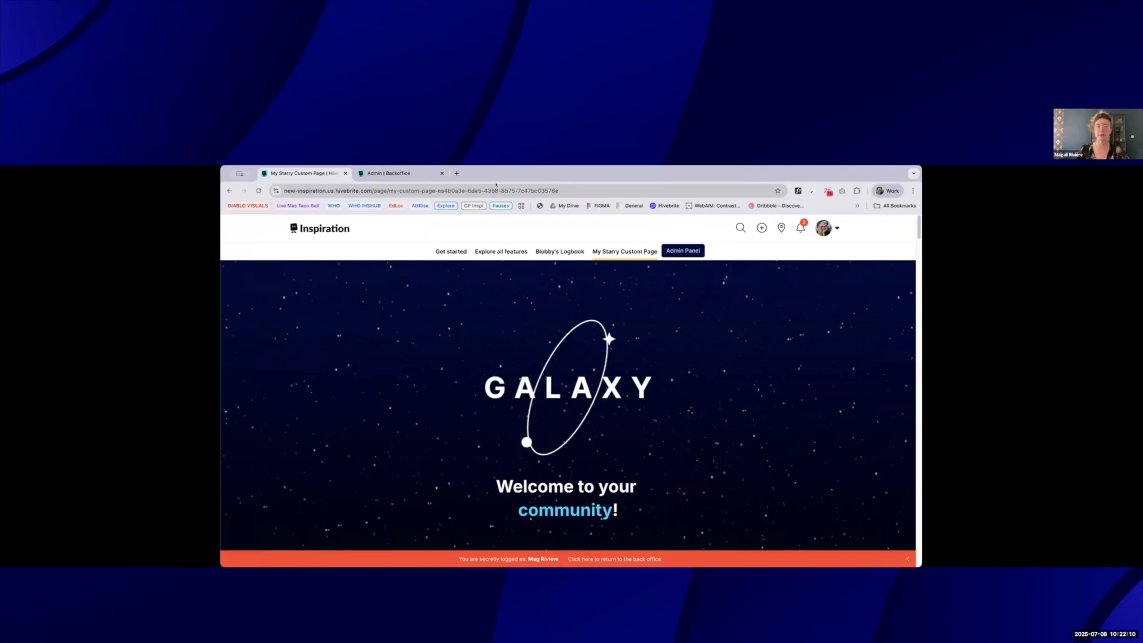
Back in the page builder, increase the spacing of the spacer below the "Welcome to your community!" heading and close its settings.
left_click(393, 173)
scroll(614, 458, "down", 2)
left_click(613, 457)
left_click(619, 480)
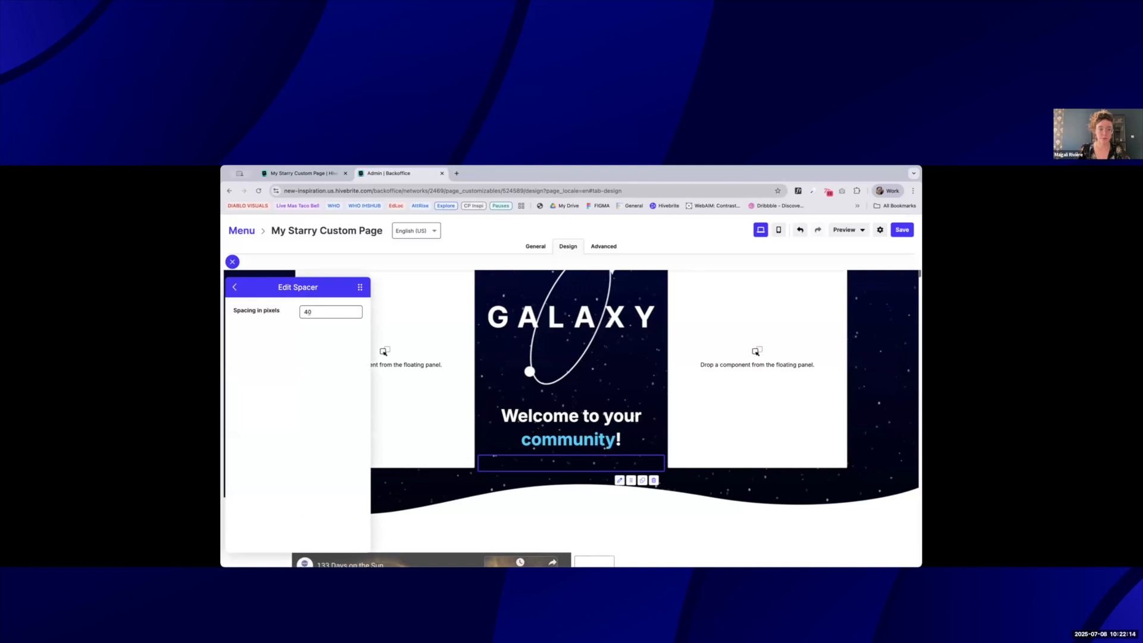
type("6")
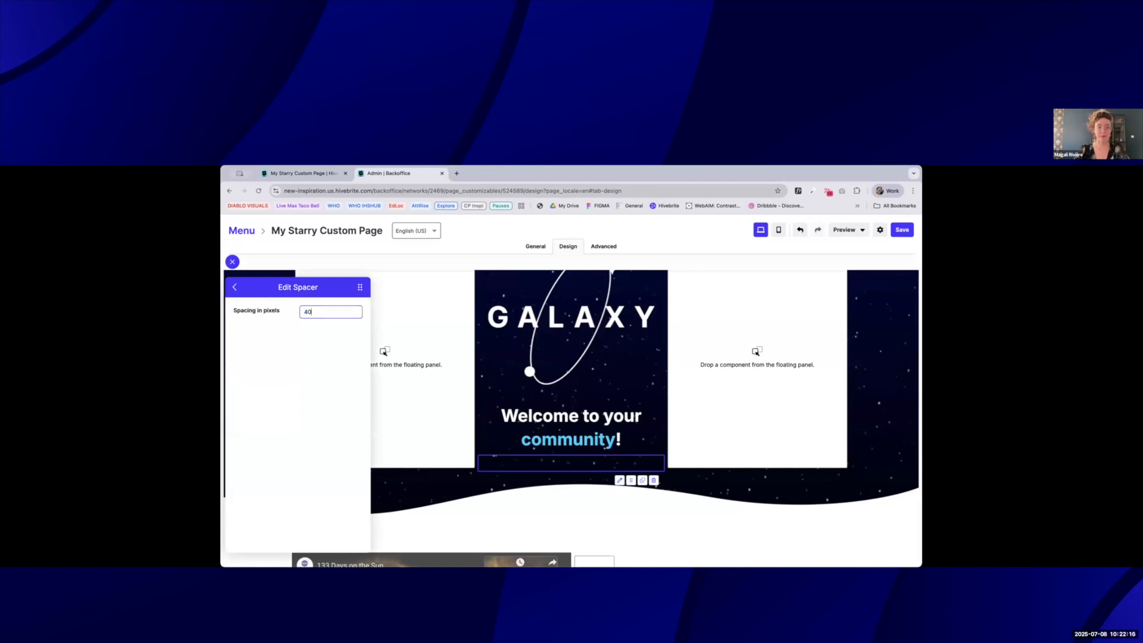
left_click(232, 262)
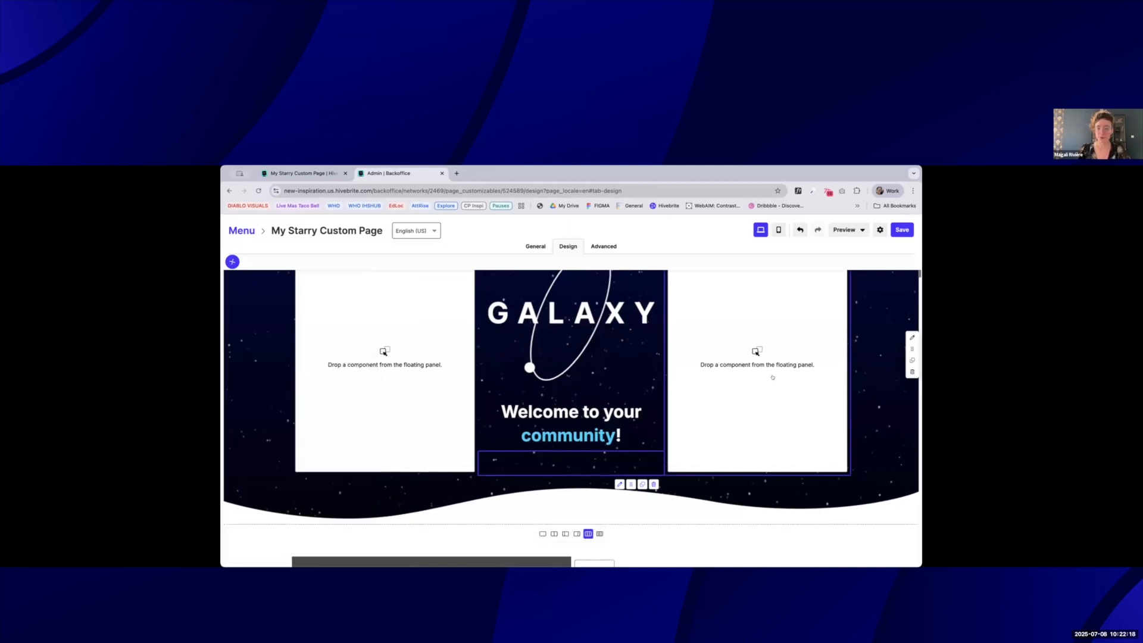
Open the Galaxy banner's section settings and examine its padding, full width background and column options against the banner's wavy lower edge.
scroll(267, 395, "up", 2)
left_click(267, 395)
scroll(328, 461, "down", 5)
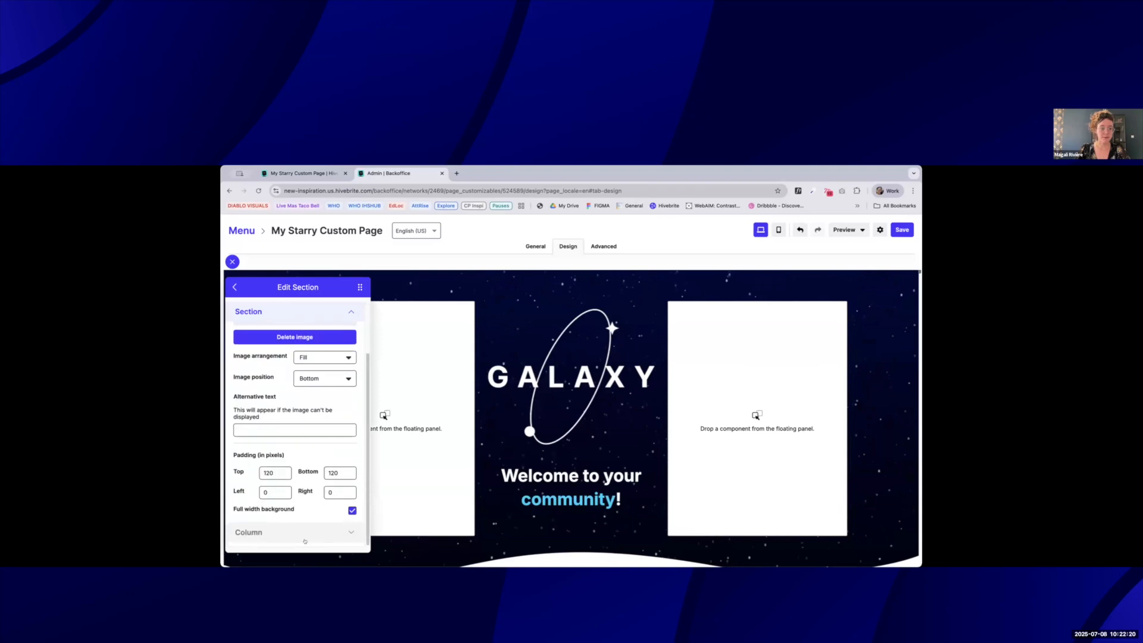
scroll(295, 437, "up", 2)
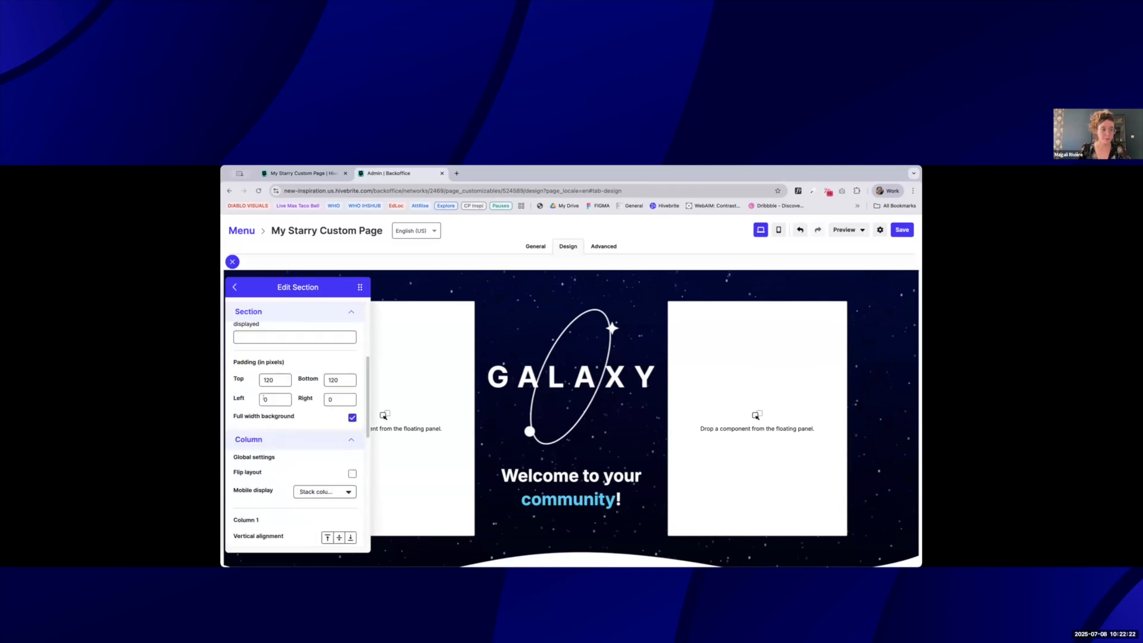
scroll(594, 294, "up", 1)
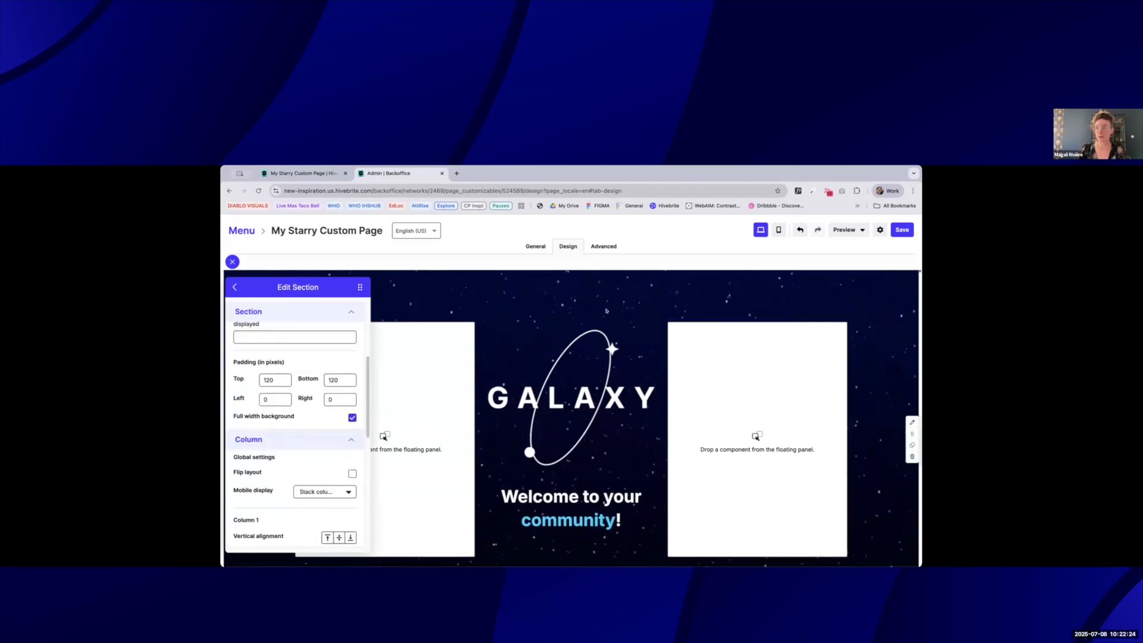
scroll(635, 464, "down", 3)
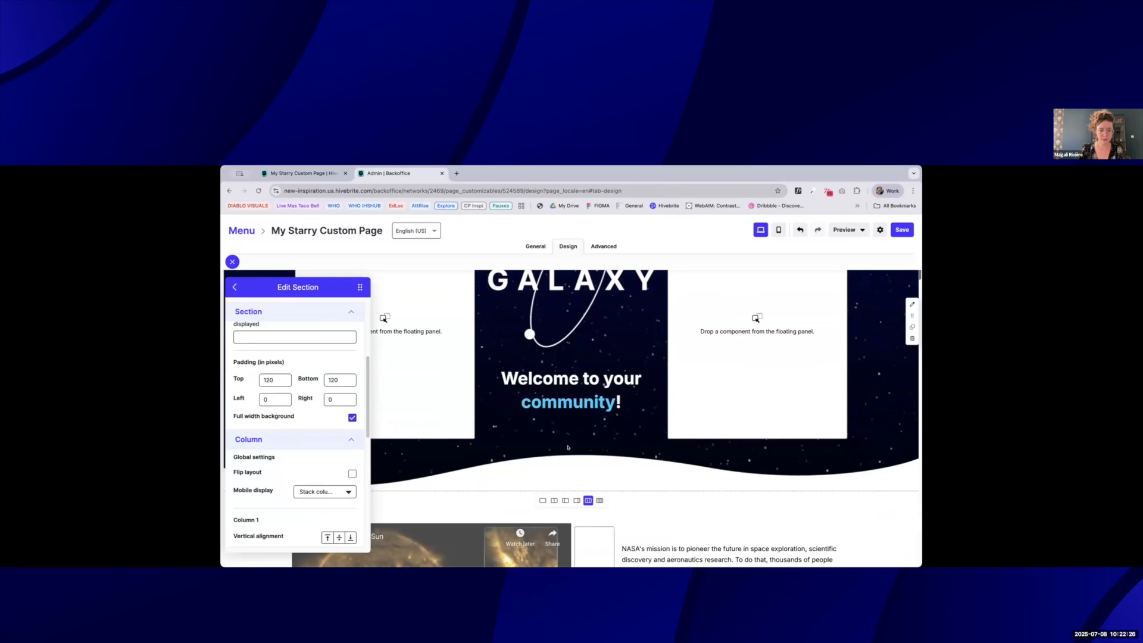
scroll(655, 297, "up", 3)
scroll(657, 280, "down", 4)
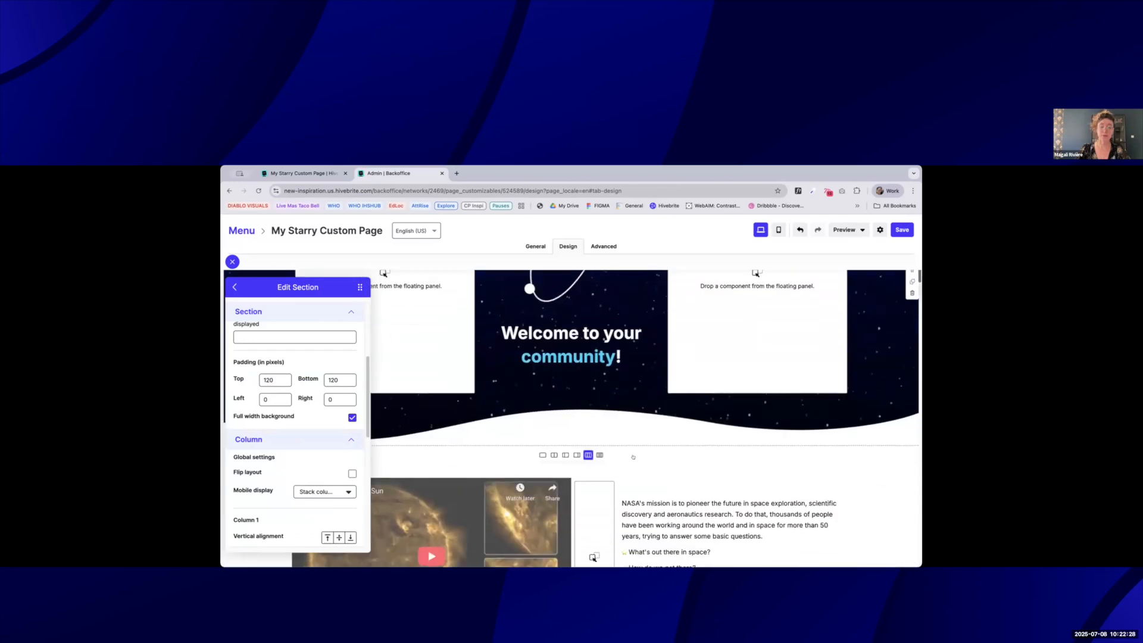
scroll(635, 462, "up", 4)
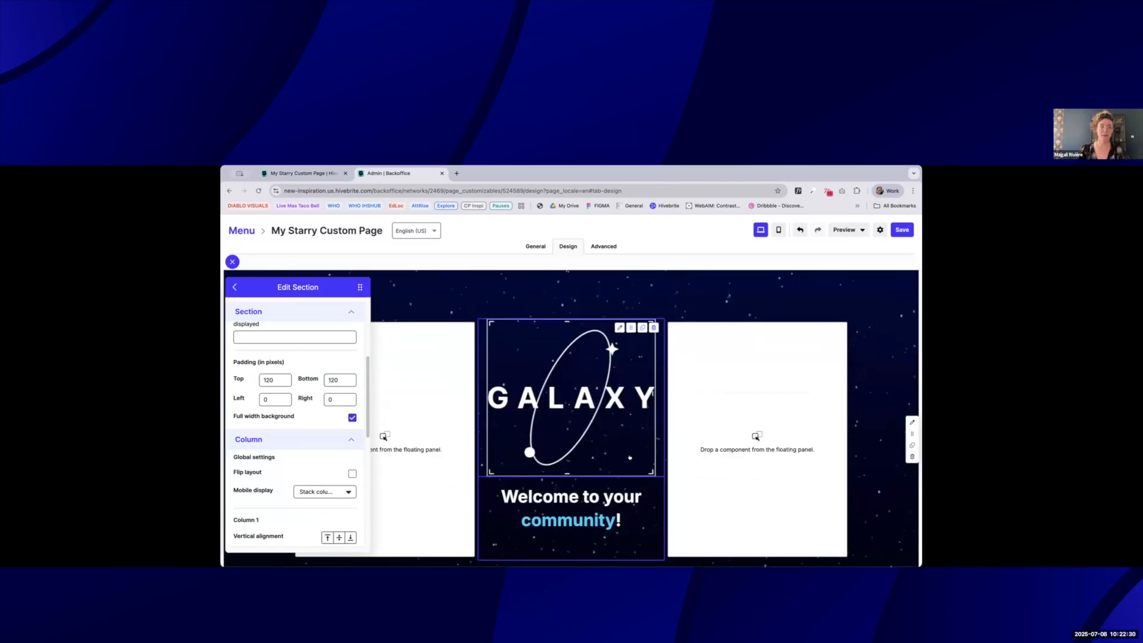
left_click(232, 262)
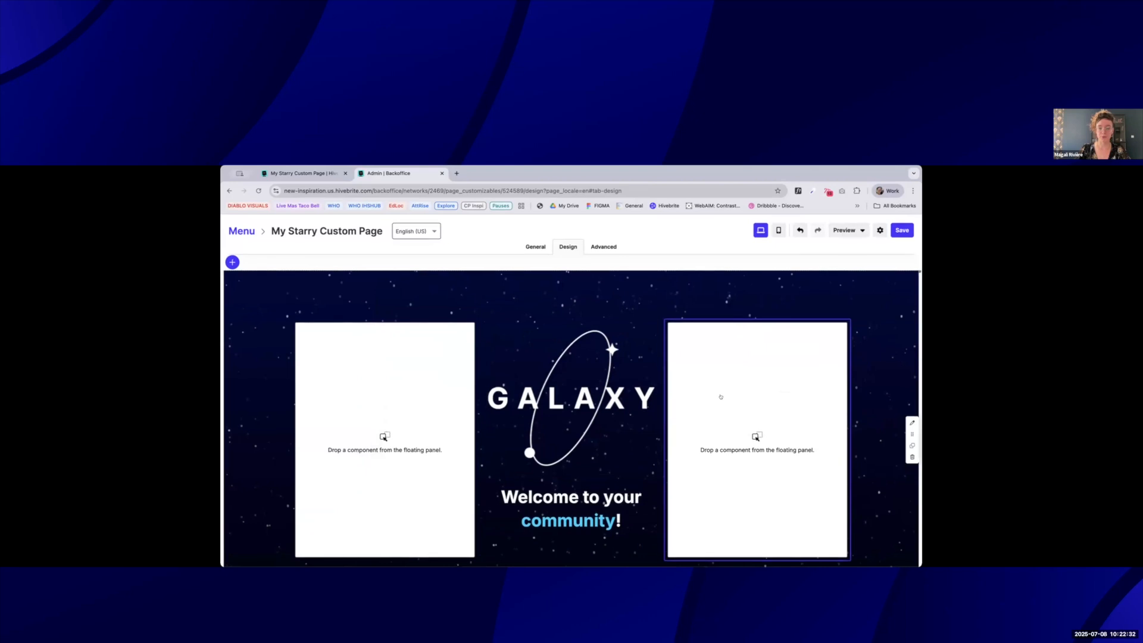
scroll(721, 390, "down", 5)
scroll(722, 391, "up", 5)
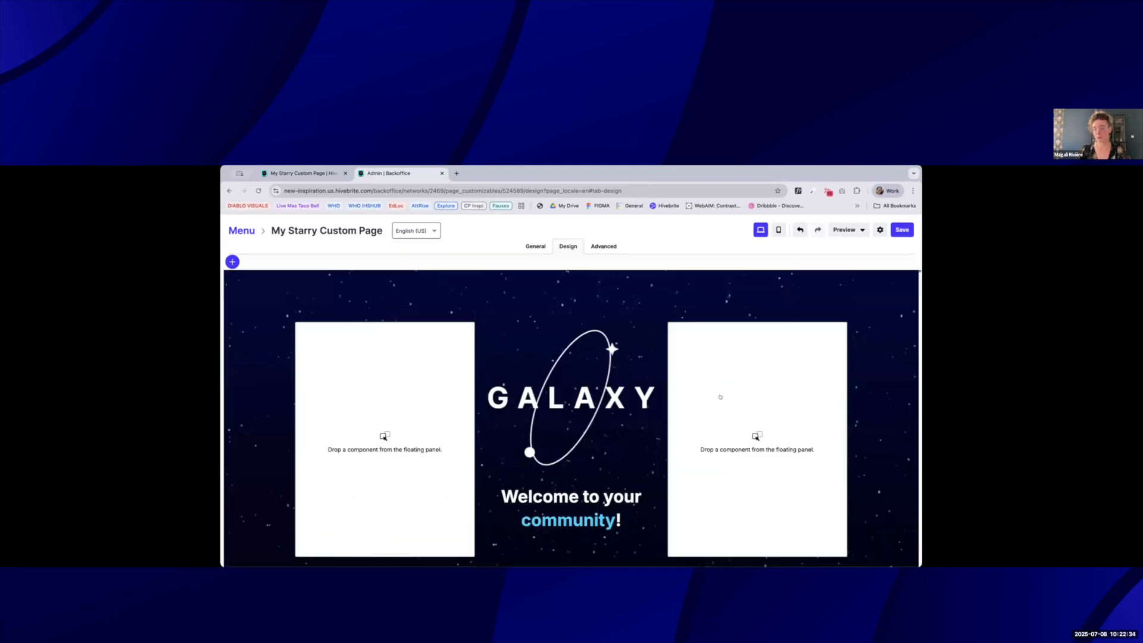
scroll(694, 393, "down", 1)
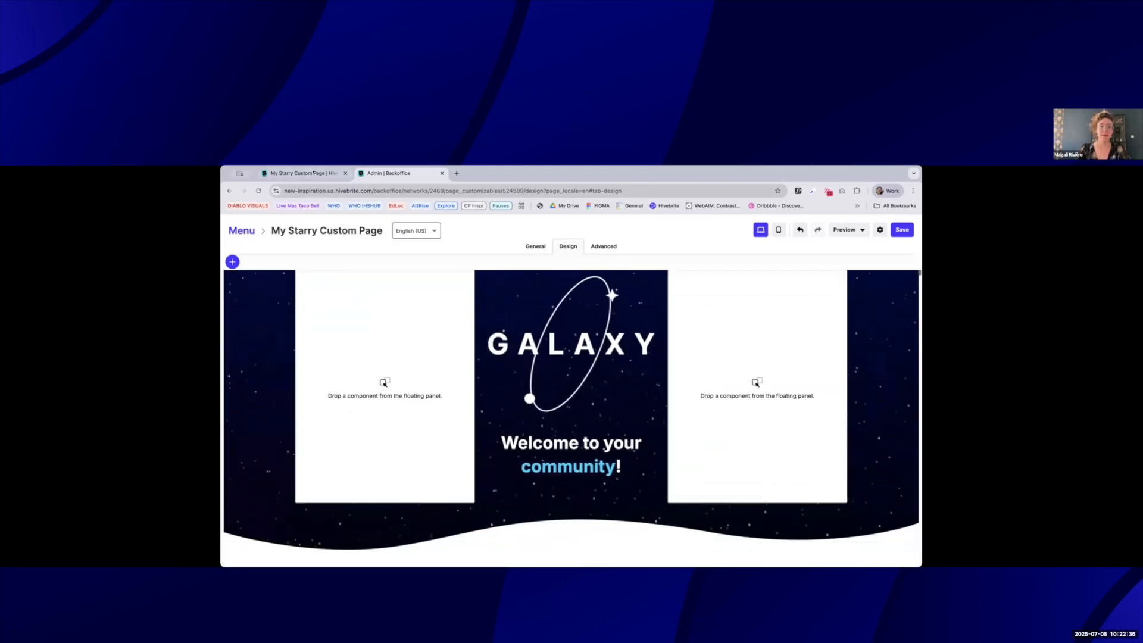
Switch to the published page and examine how the Galaxy banner's wave leads into the video and Get Started sections.
left_click(304, 174)
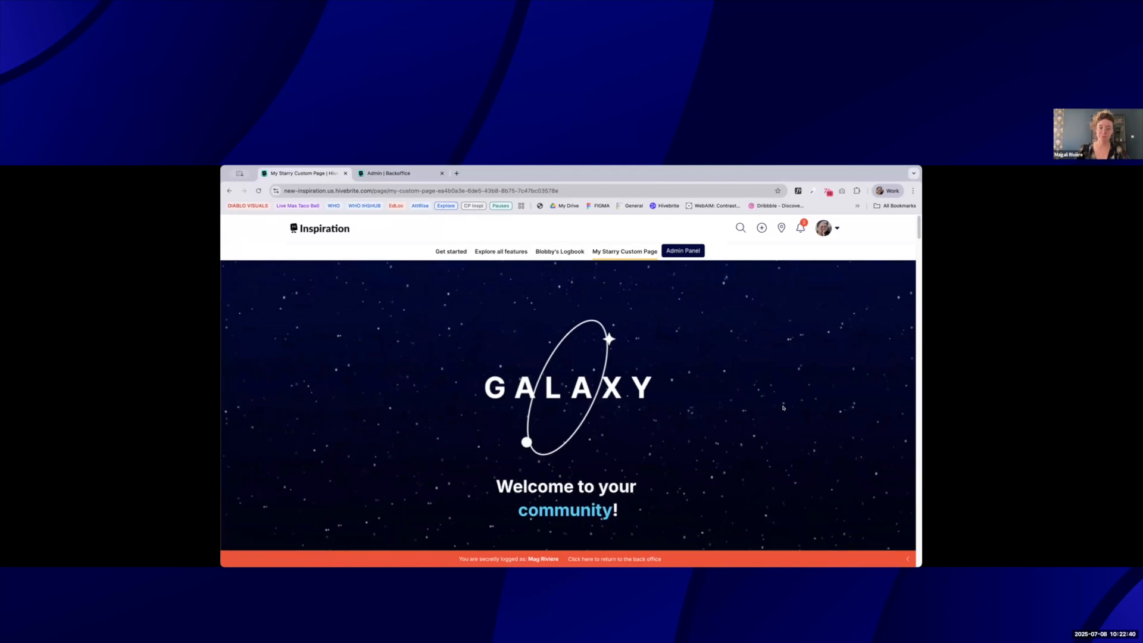
scroll(783, 408, "down", 15)
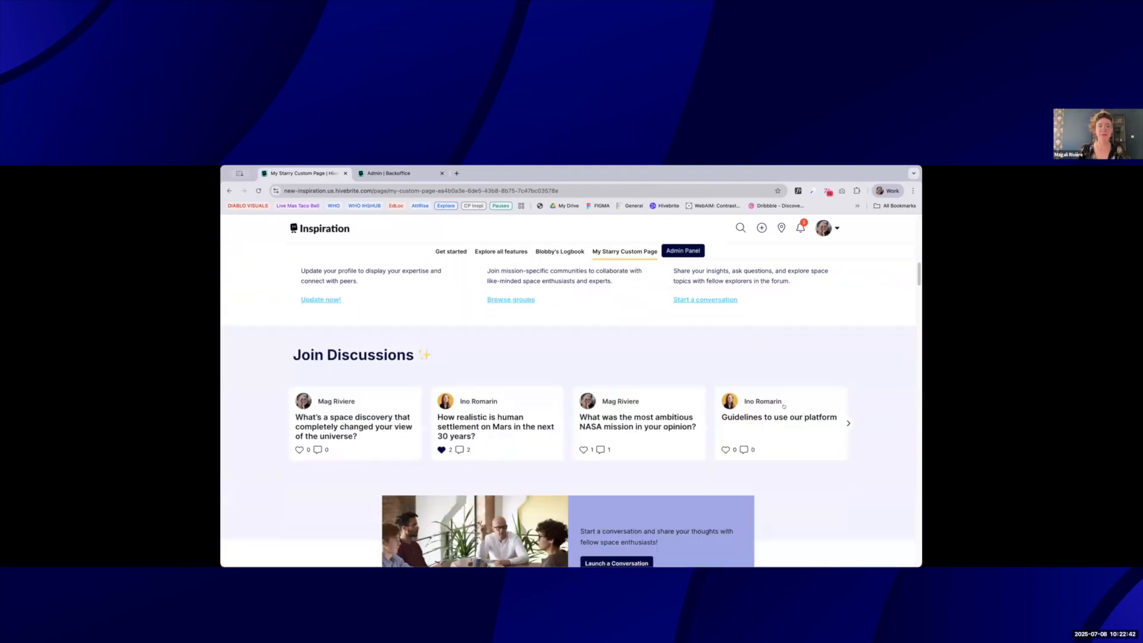
scroll(783, 407, "up", 15)
scroll(725, 333, "down", 5)
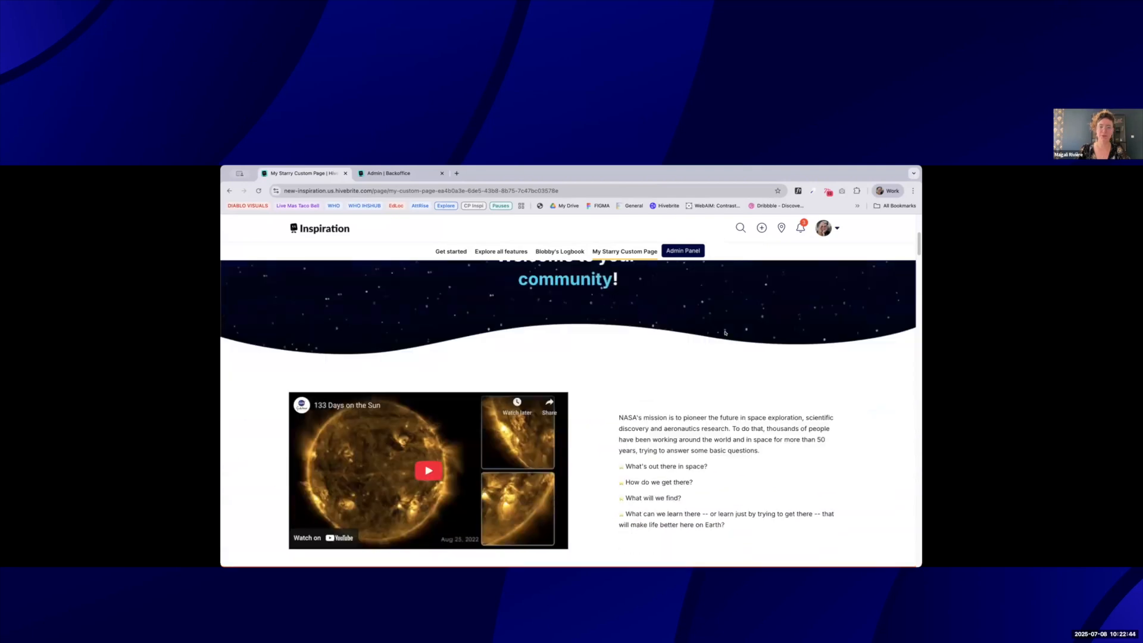
scroll(725, 333, "down", 2)
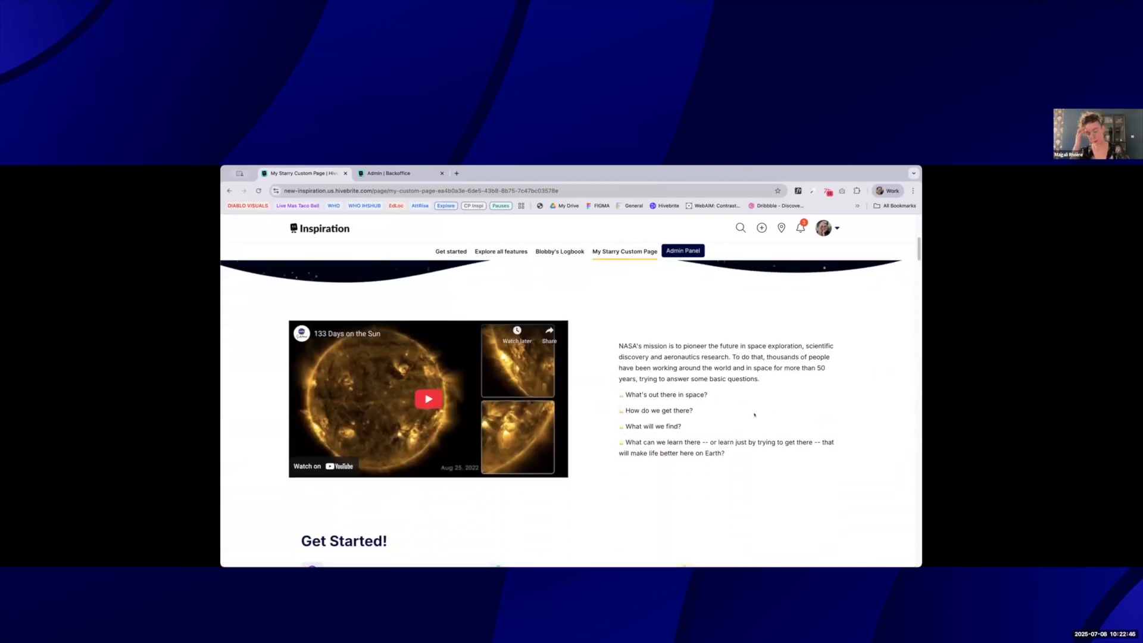
scroll(750, 411, "down", 2)
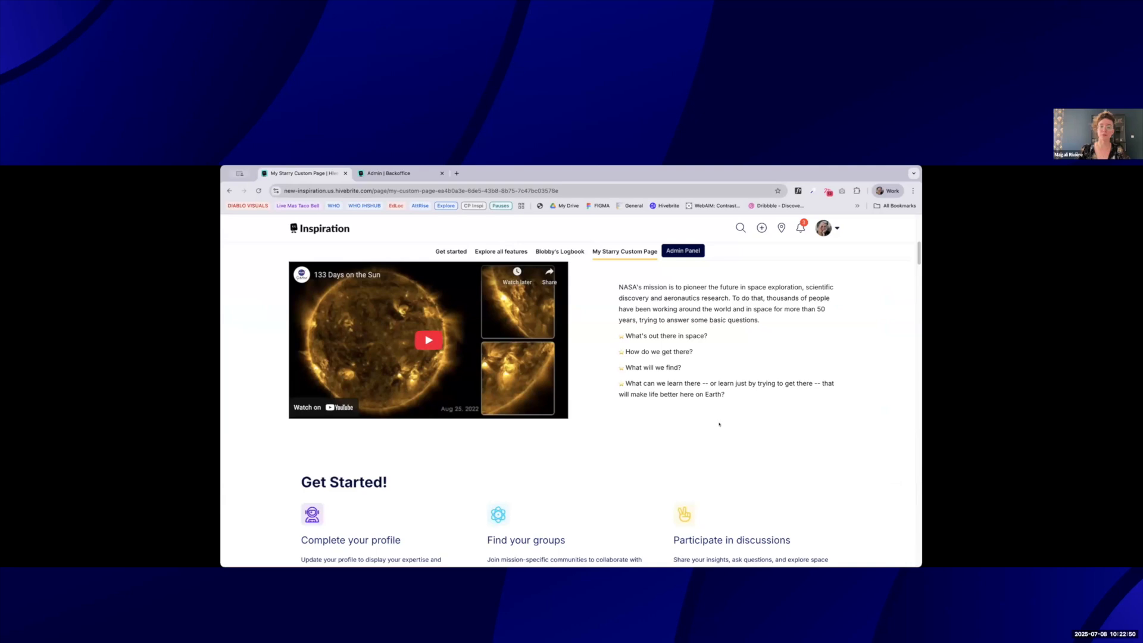
scroll(719, 424, "down", 1)
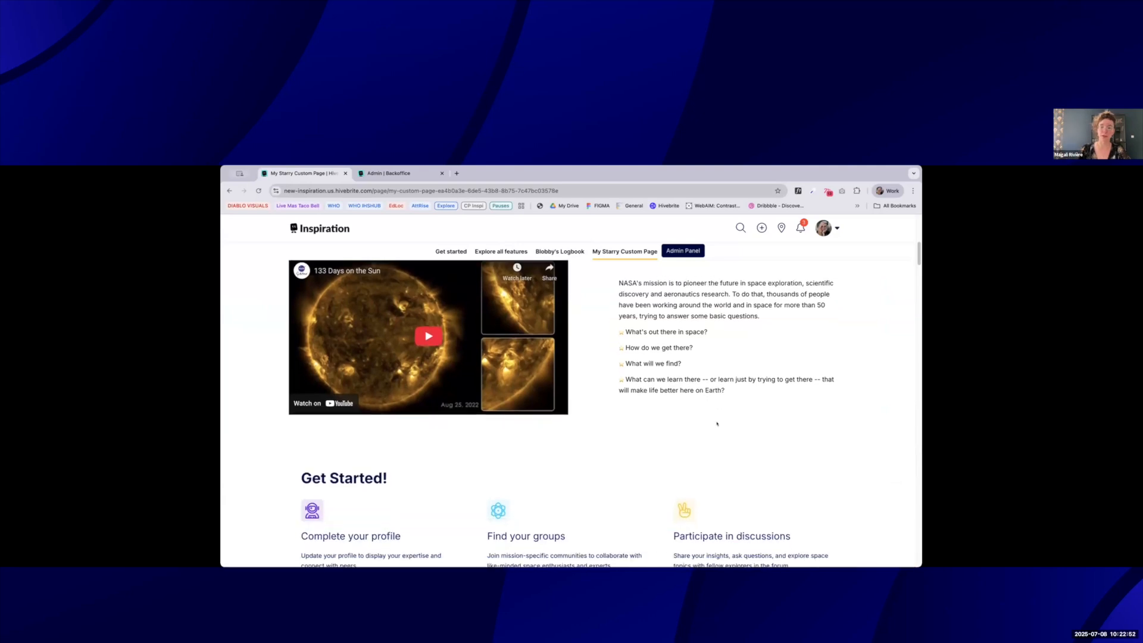
scroll(717, 424, "down", 5)
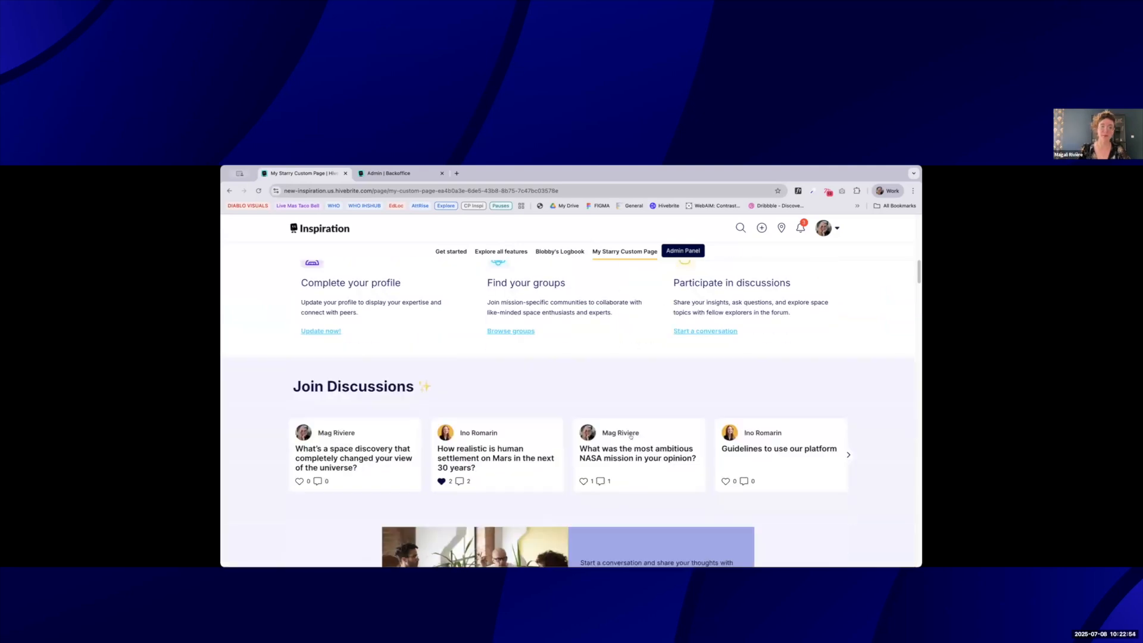
scroll(631, 436, "up", 3)
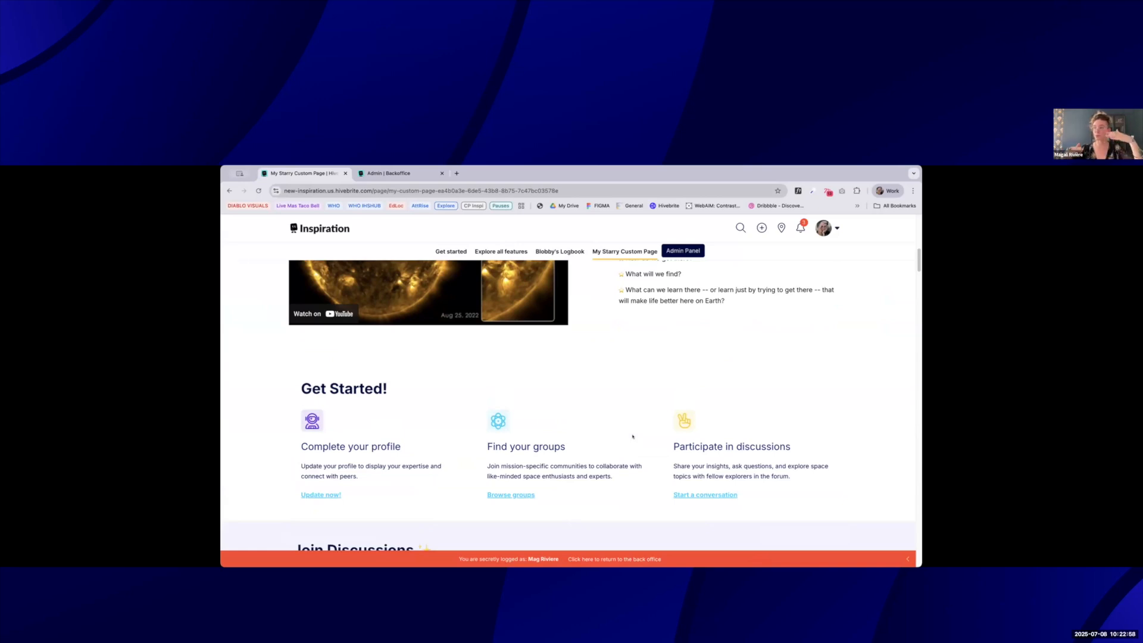
scroll(622, 451, "up", 8)
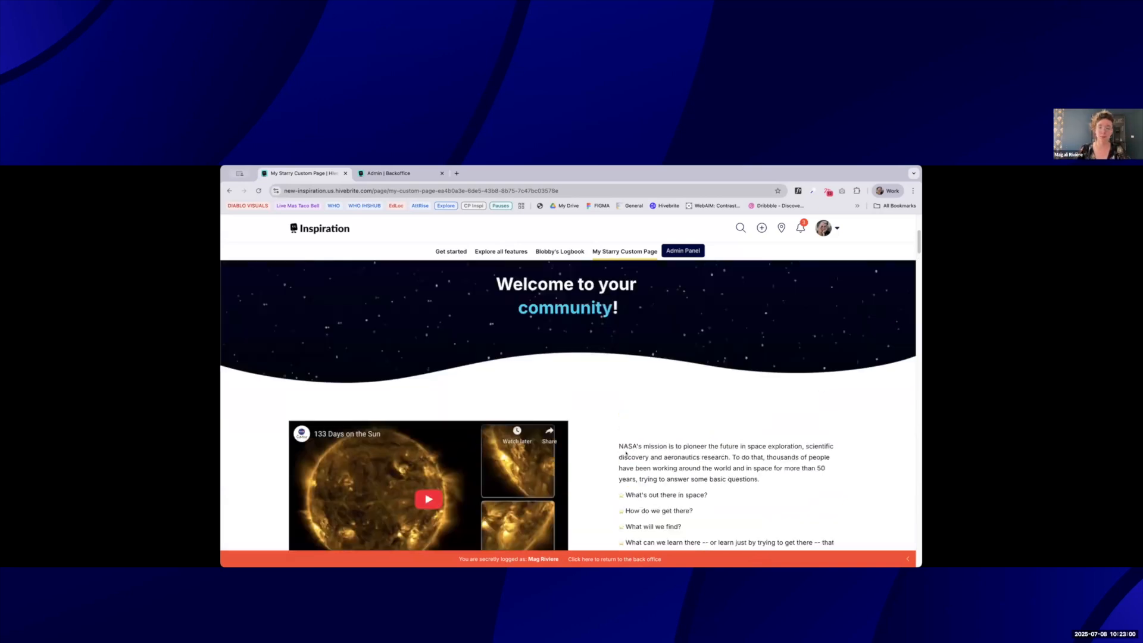
Examine the Join Discussions background on the published page and where it ends behind the Launch a Conversation block.
scroll(712, 405, "down", 2)
scroll(732, 447, "down", 6)
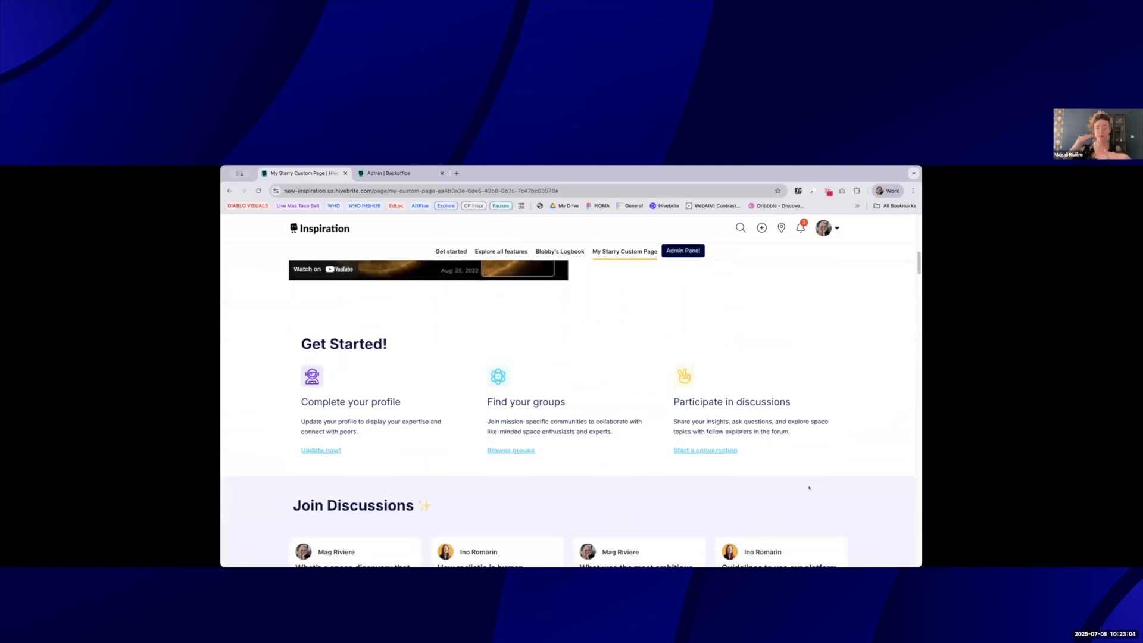
scroll(810, 487, "down", 3)
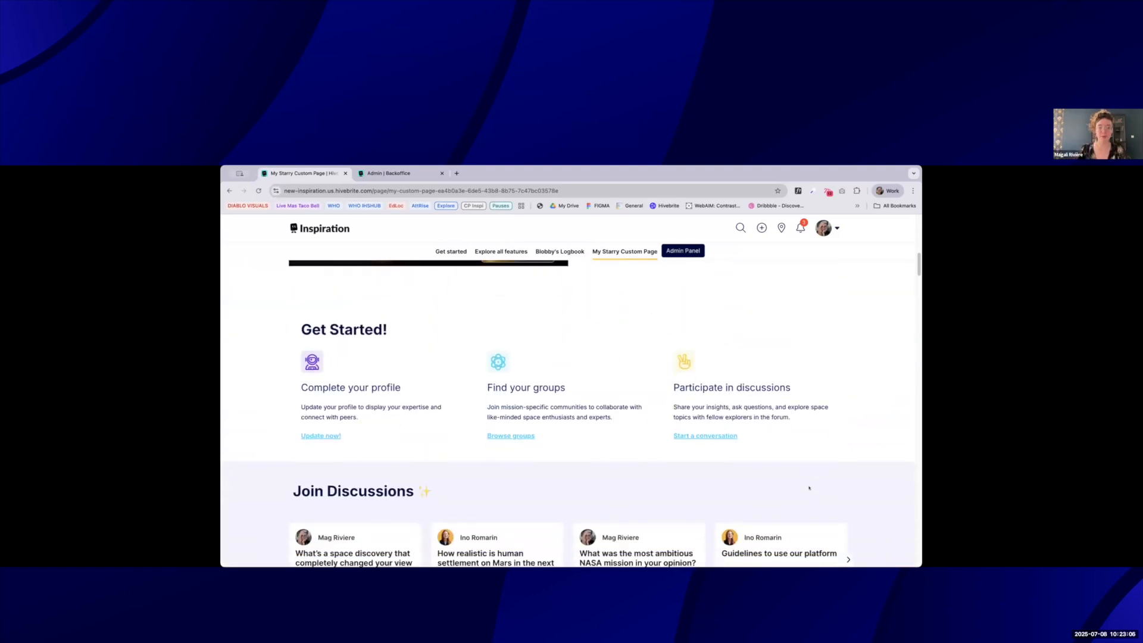
scroll(809, 488, "down", 2)
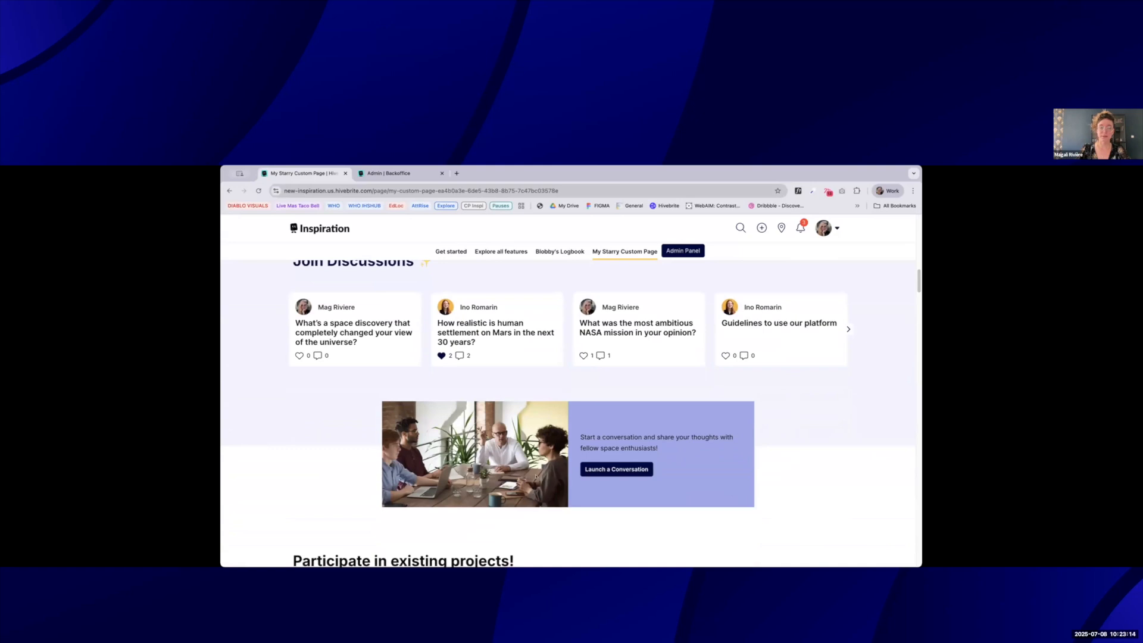
scroll(544, 437, "up", 1)
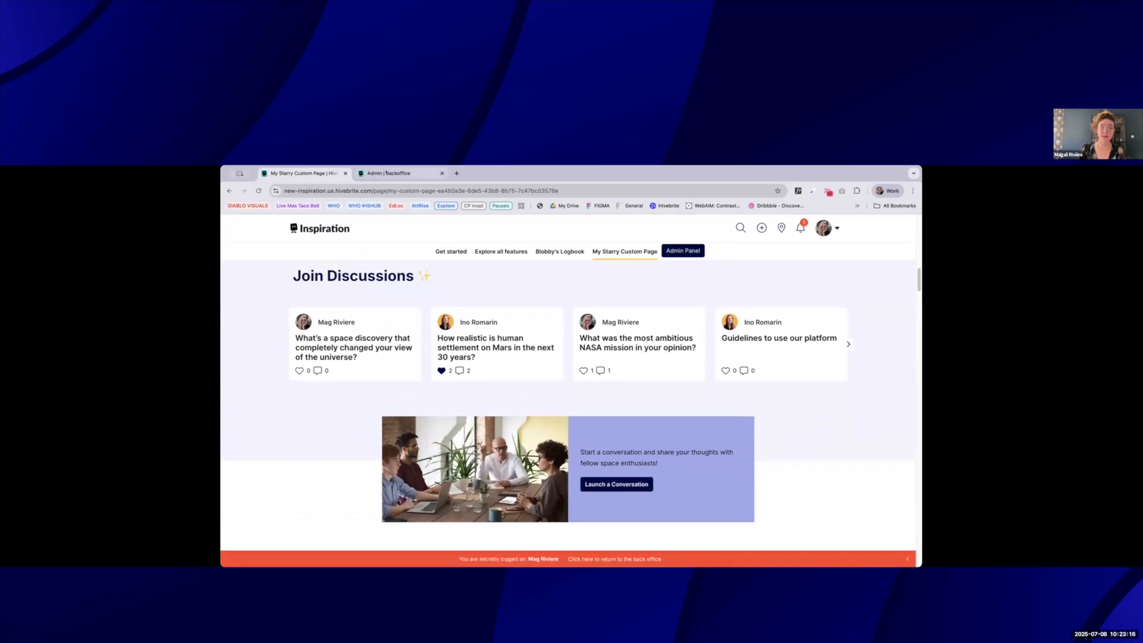
Back in the page builder, open the Launch a Conversation section's settings and inspect its background image and image position options.
left_click(386, 173)
scroll(710, 543, "down", 10)
scroll(739, 460, "down", 7)
scroll(655, 470, "up", 3)
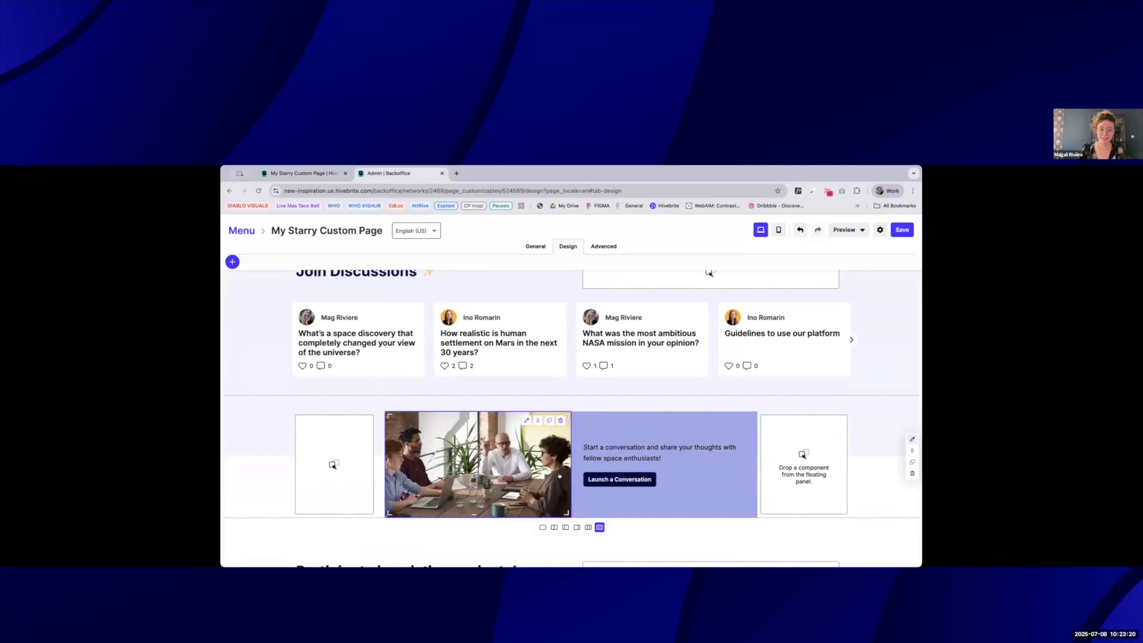
left_click(911, 439)
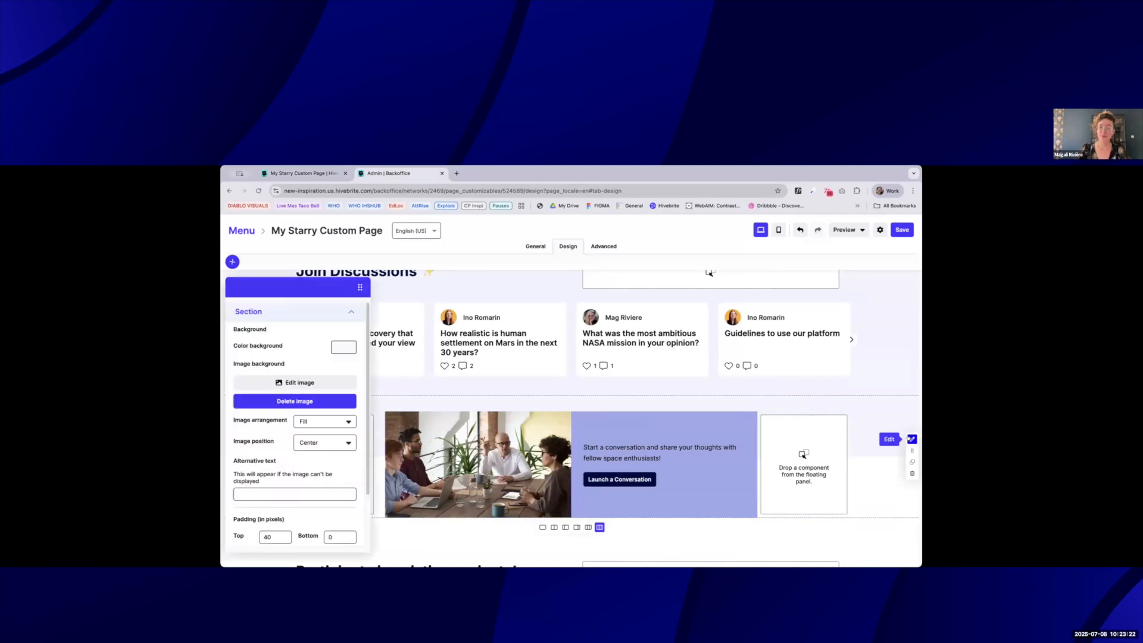
left_click(295, 382)
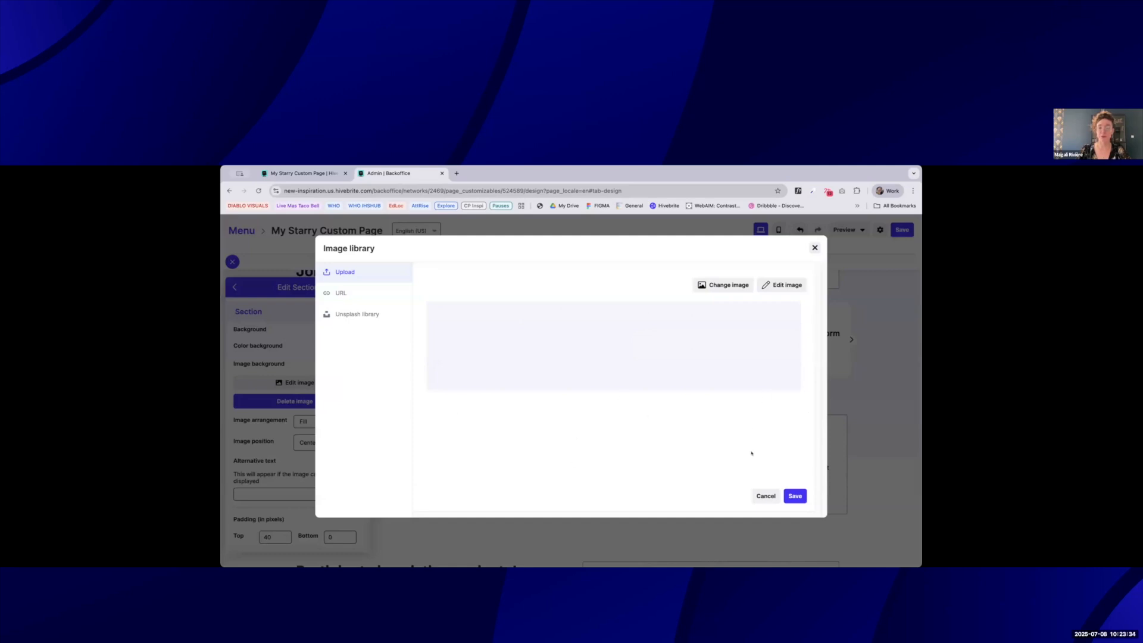
left_click(794, 495)
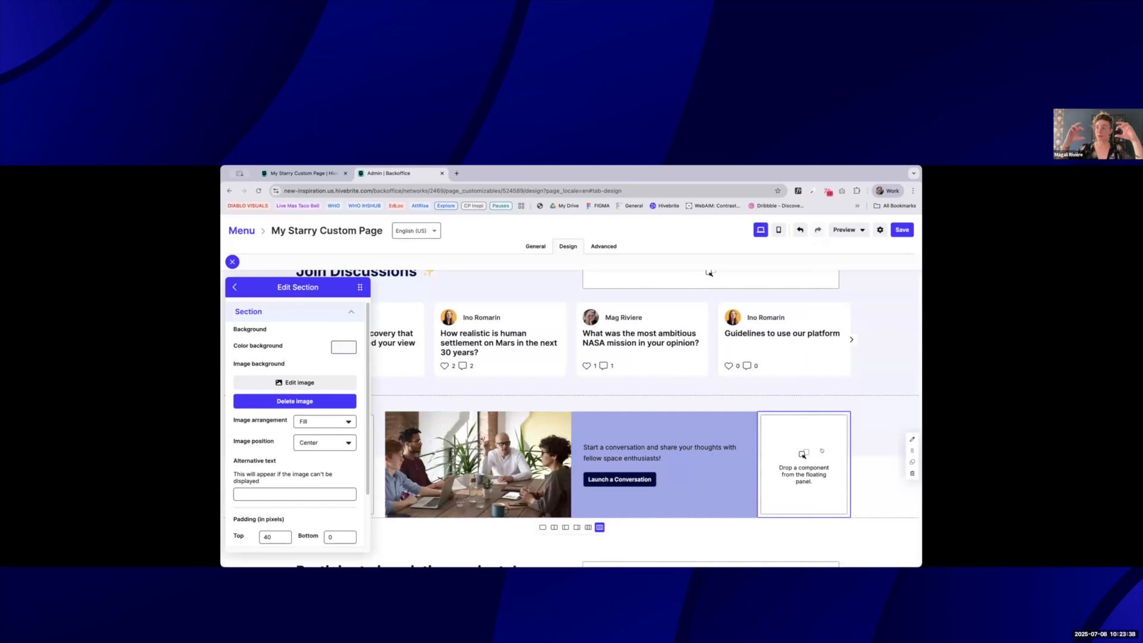
left_click(314, 443)
left_click(719, 462)
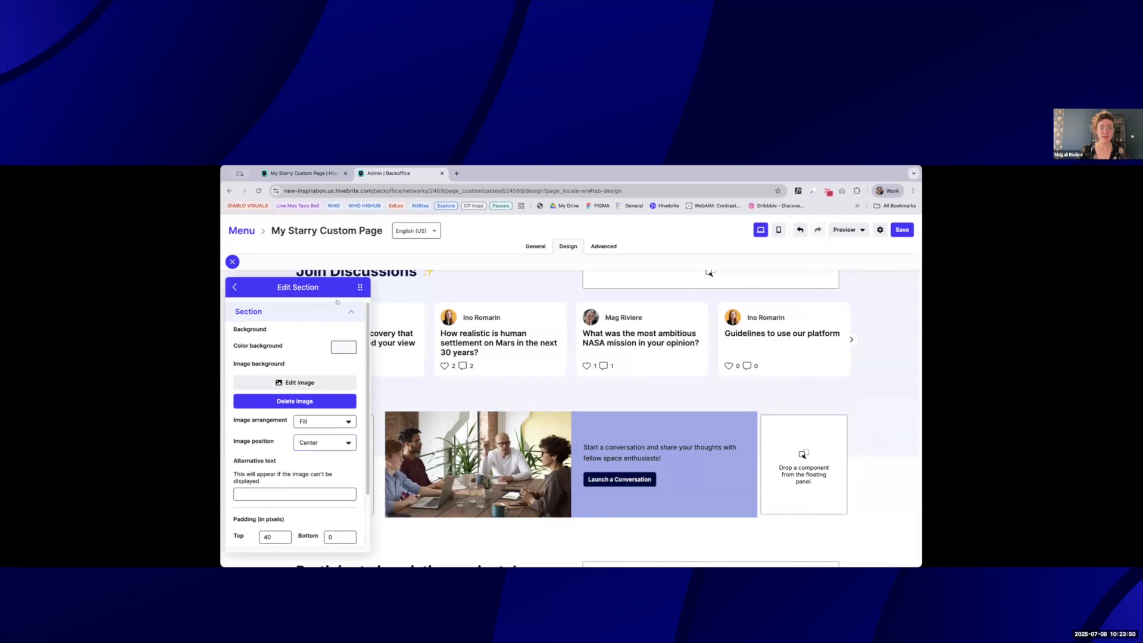
Switch to the published page and examine the wavy upper edge of the starry Join projects that matter section.
key("Escape")
key("ctrl+shift+Tab")
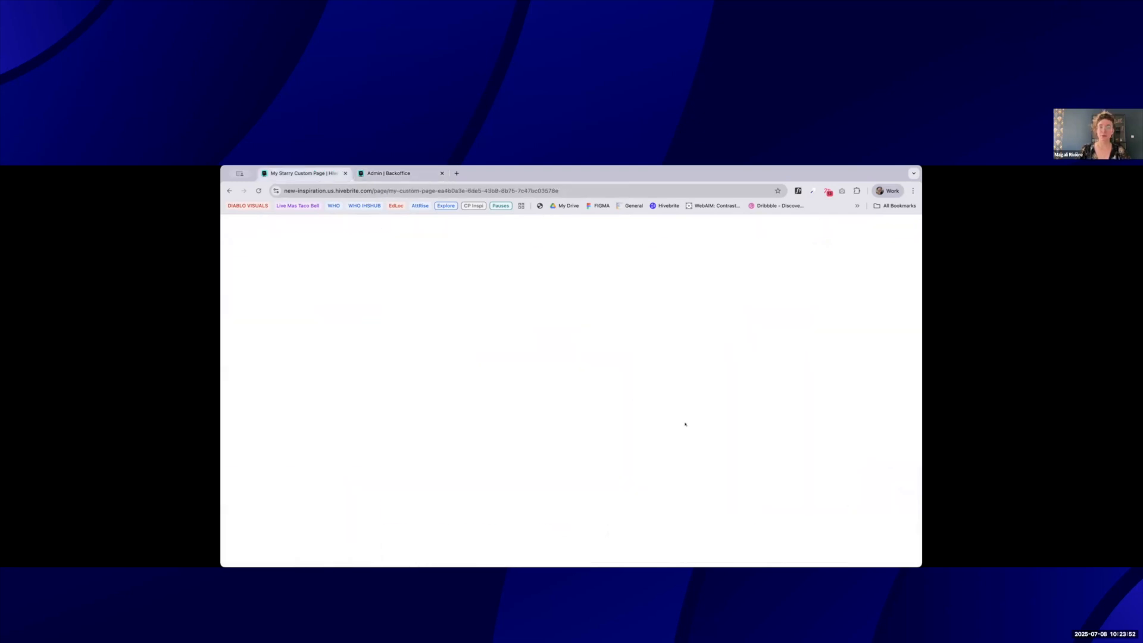
scroll(777, 455, "down", 10)
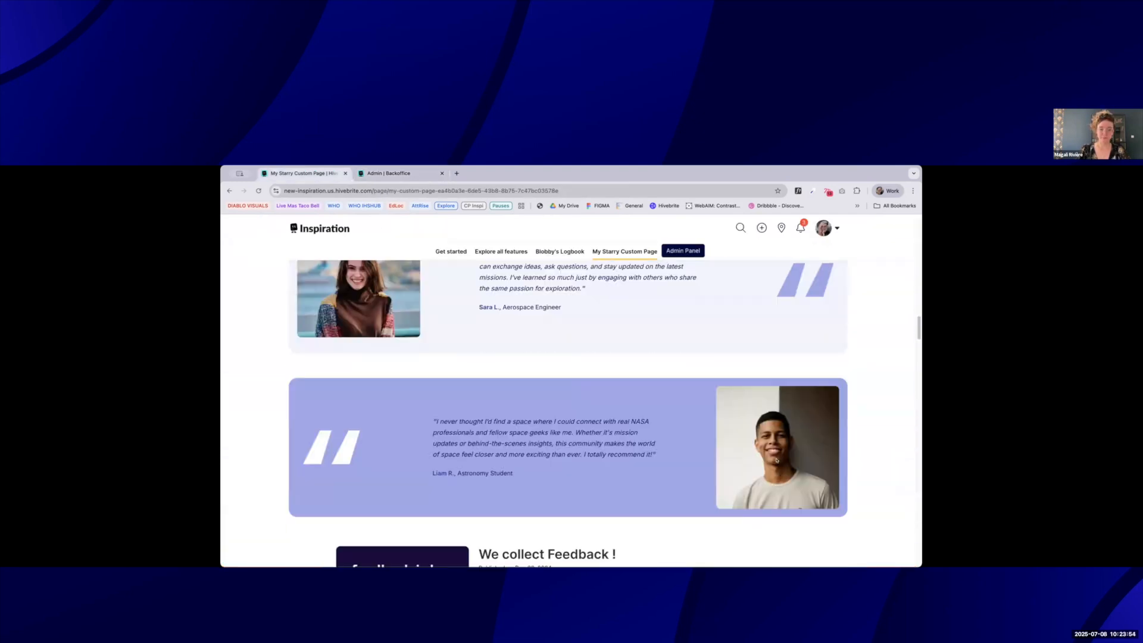
scroll(776, 461, "up", 1)
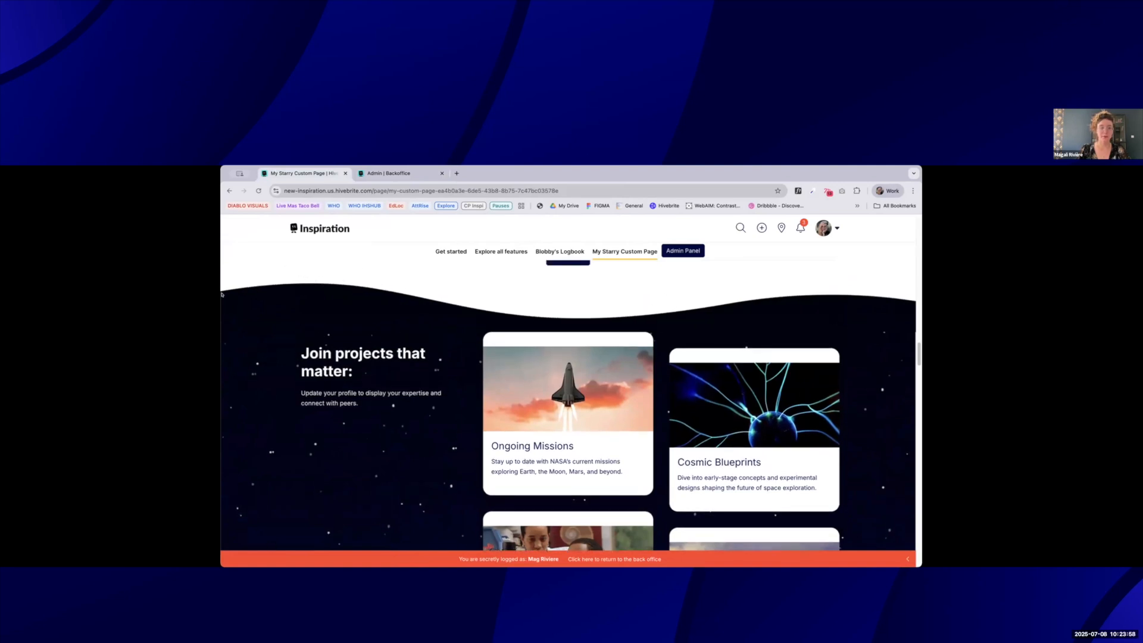
scroll(274, 322, "down", 3)
scroll(280, 340, "up", 3)
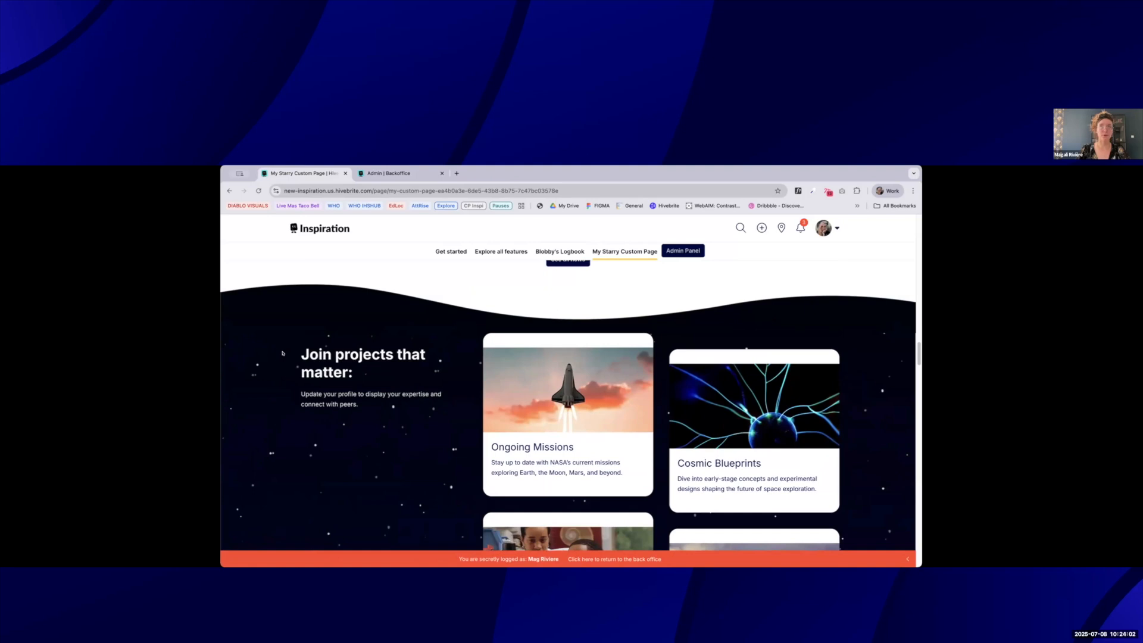
scroll(286, 360, "down", 1)
Compare the Galaxy banner at the start of the published page with the backgrounds of the sections below it.
scroll(312, 402, "up", 15)
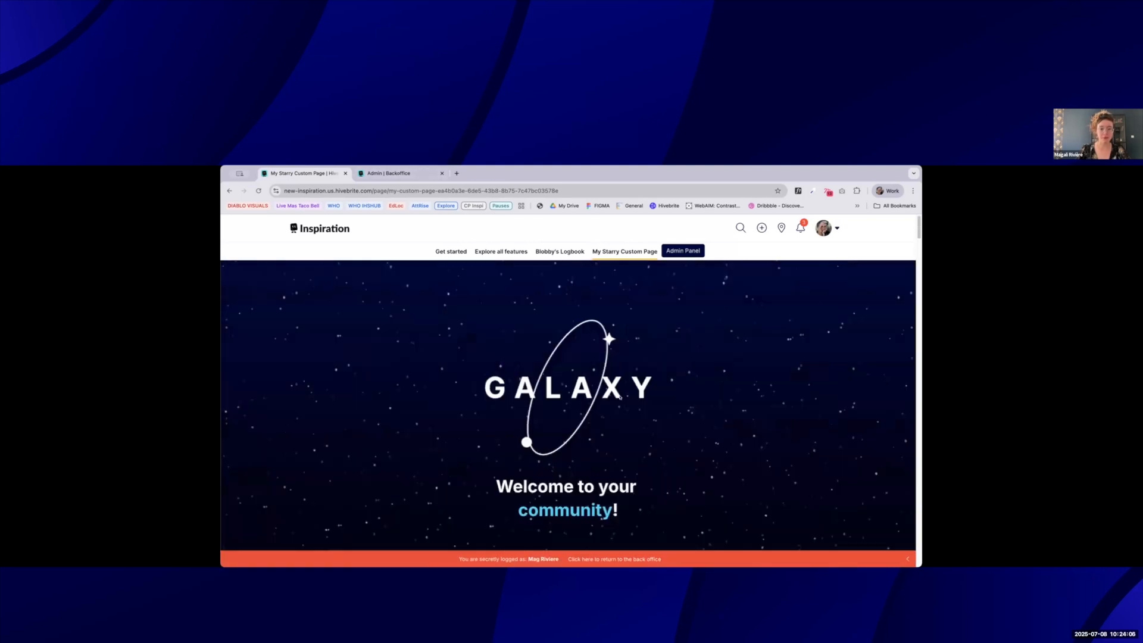
scroll(585, 469, "down", 1)
scroll(581, 460, "up", 1)
scroll(550, 366, "down", 3)
scroll(573, 396, "down", 20)
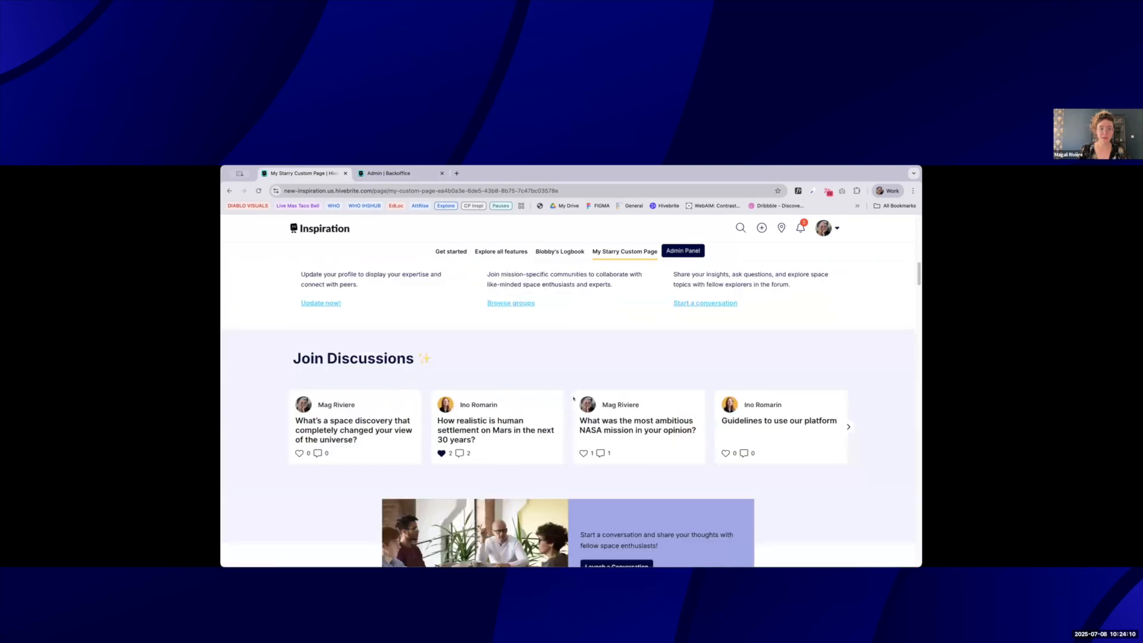
scroll(547, 399, "up", 1)
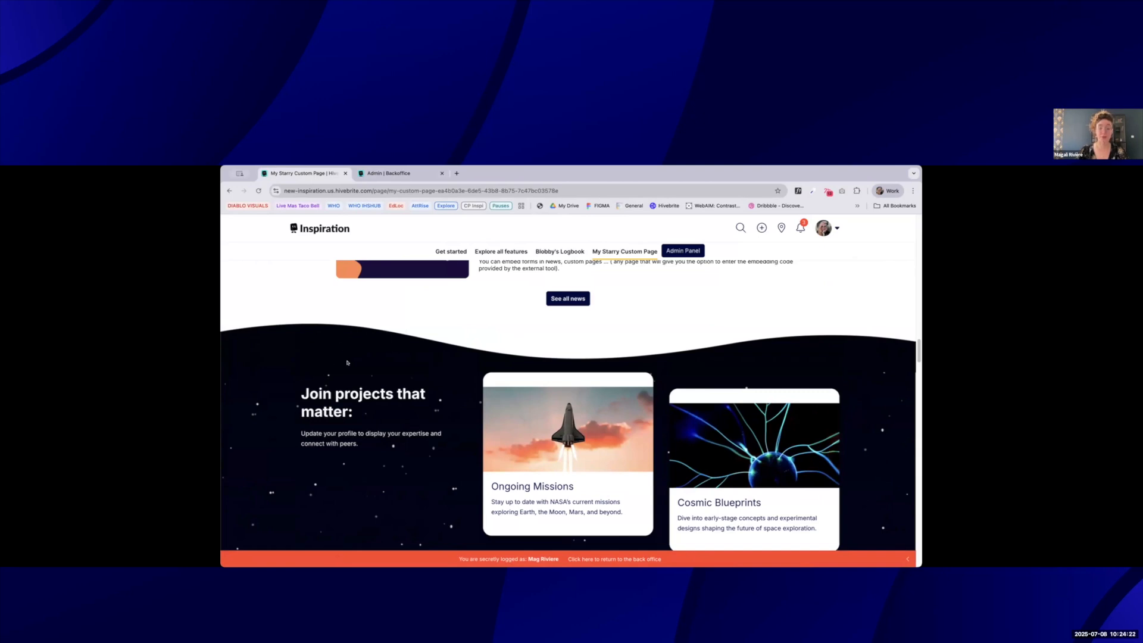
Back in the page builder, find the starry Join projects that matter section and examine it from its wave to its last cards.
left_click(389, 173)
scroll(678, 467, "down", 10)
scroll(677, 467, "down", 10)
scroll(678, 468, "up", 3)
scroll(677, 467, "down", 2)
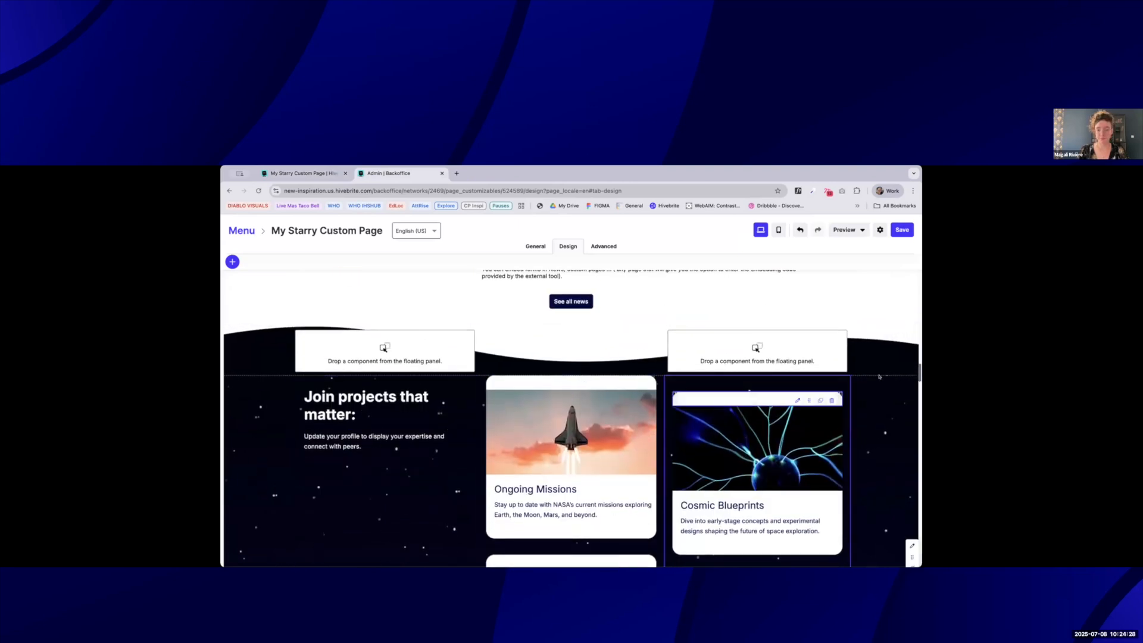
scroll(867, 346, "down", 2)
scroll(867, 320, "down", 4)
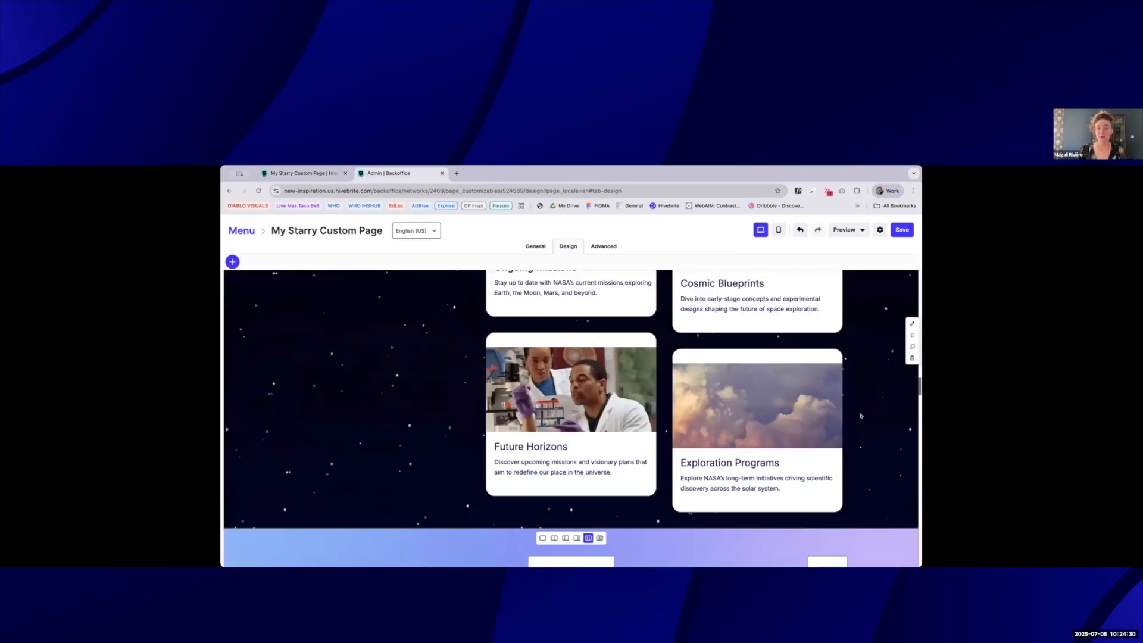
Inspect the spacer in the wave section above the starry Join projects cards, along with that section's background image.
scroll(867, 319, "up", 5)
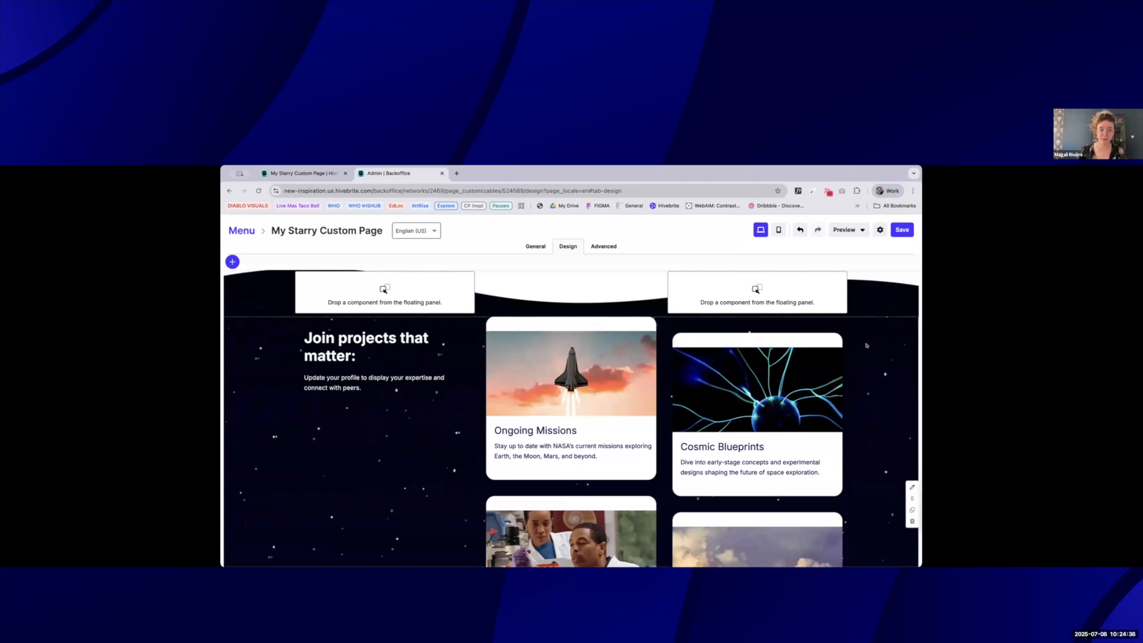
scroll(866, 346, "up", 1)
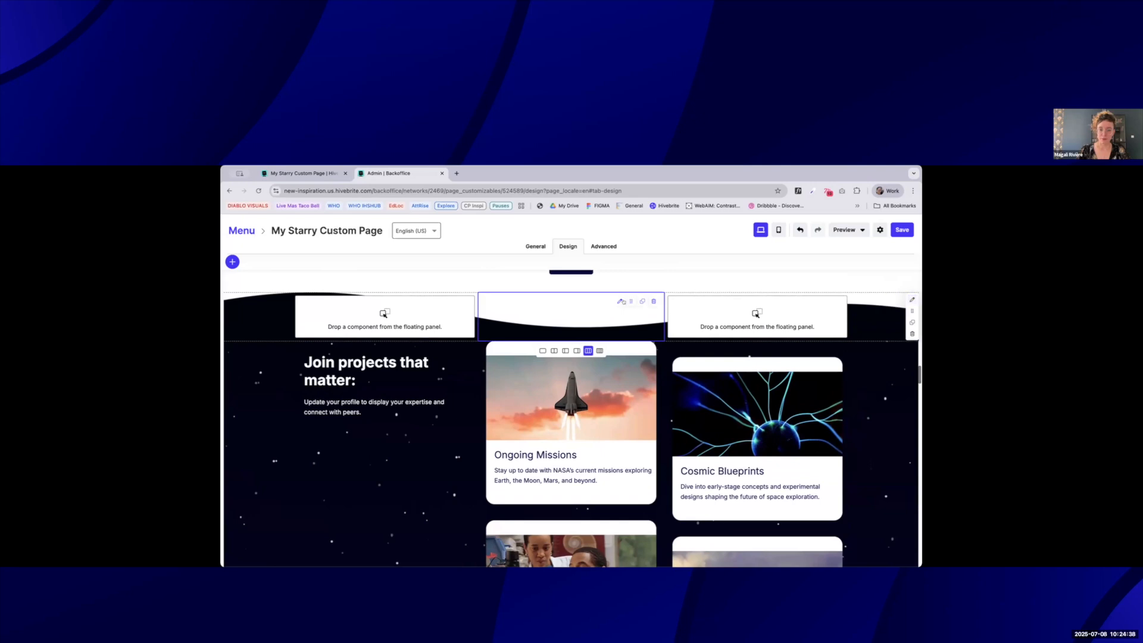
left_click(573, 296)
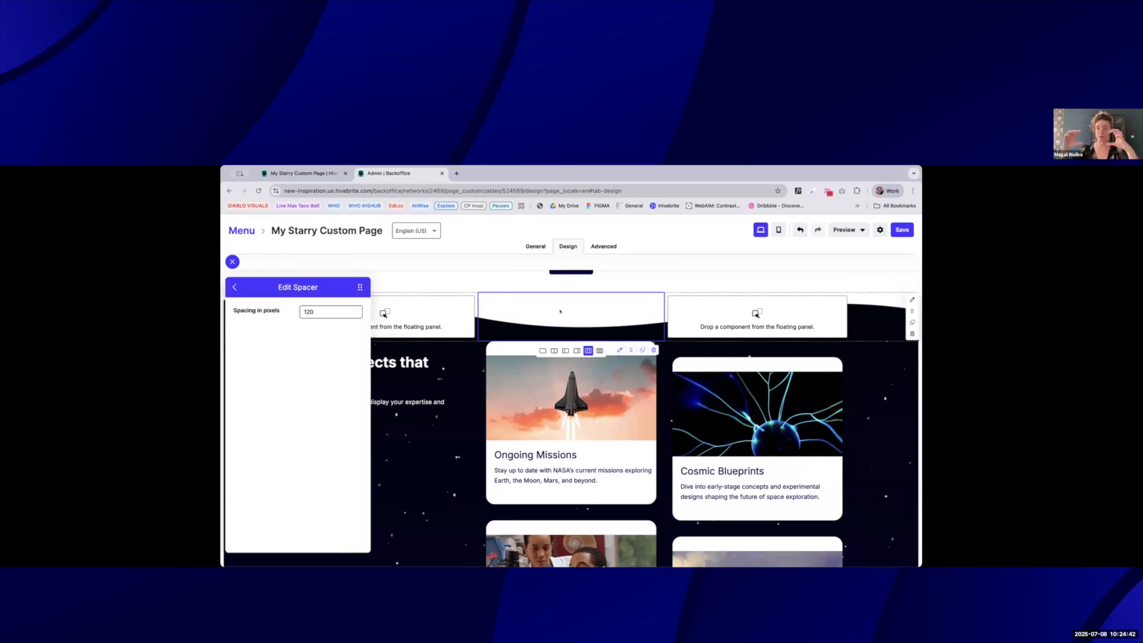
left_click(855, 309)
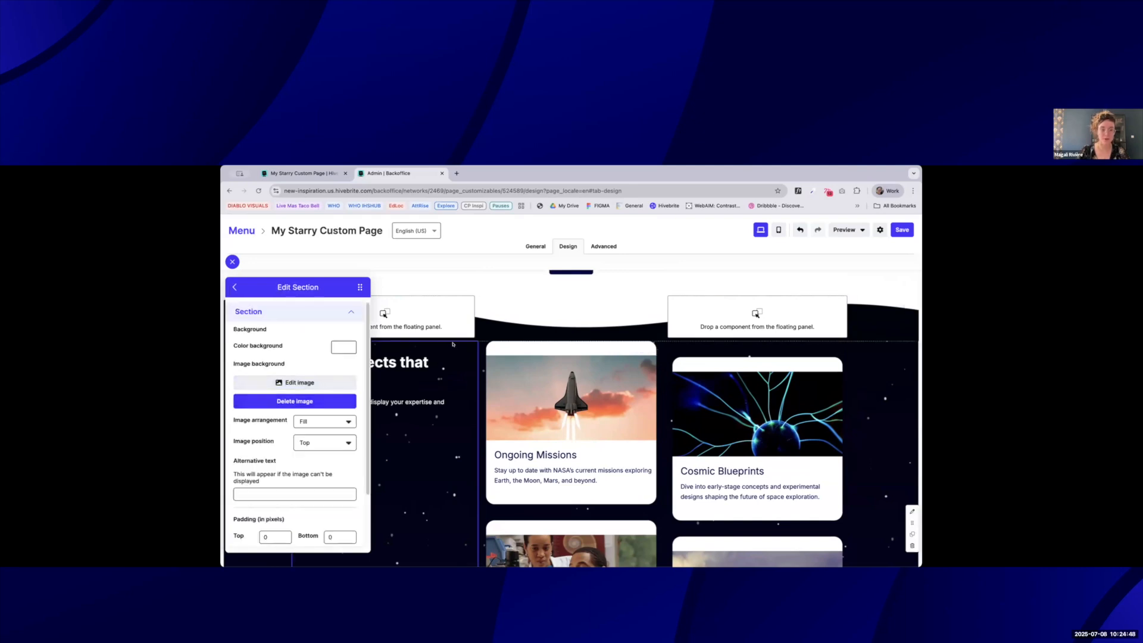
left_click(294, 382)
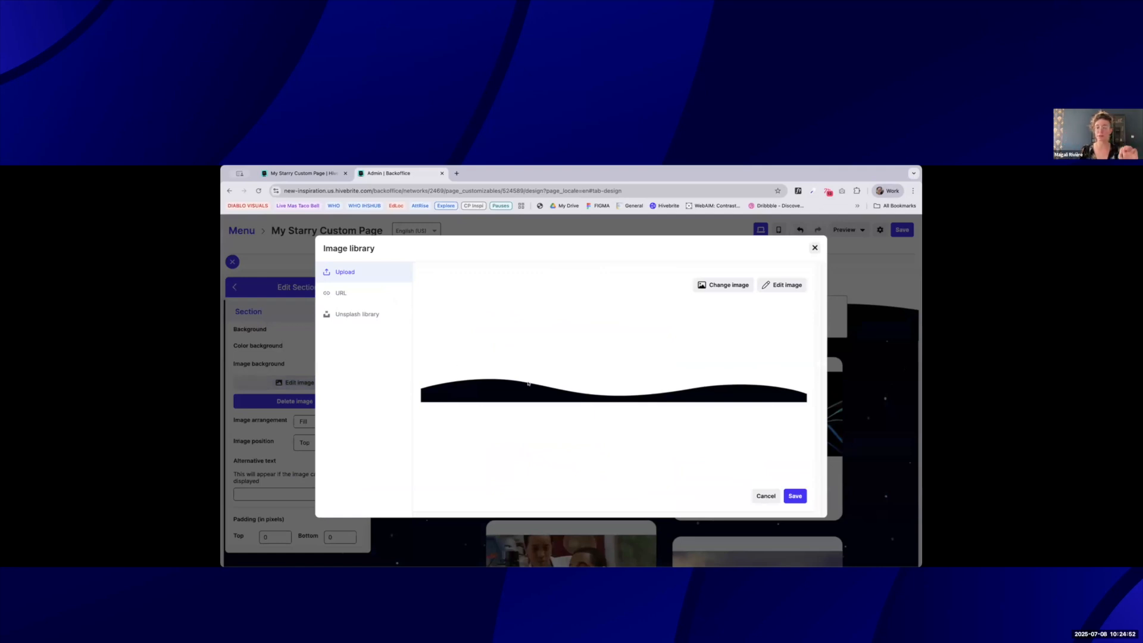
left_click(795, 496)
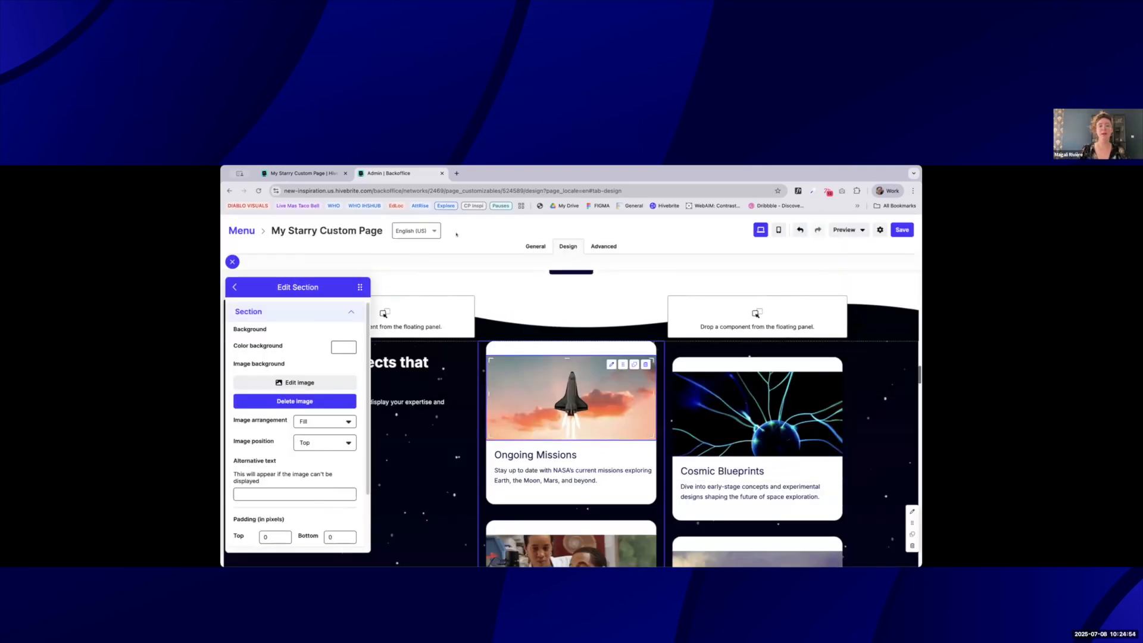
Switch to the published page and examine the blue gradient version of the Join projects that matter section.
left_click(322, 173)
scroll(706, 458, "down", 20)
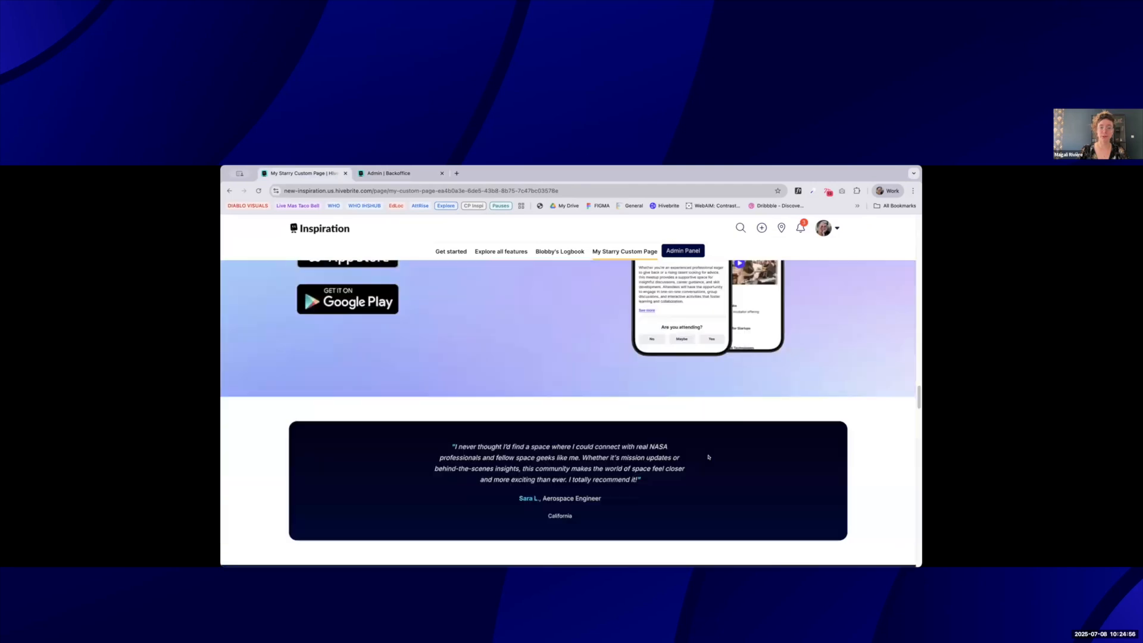
scroll(707, 458, "down", 15)
scroll(226, 362, "up", 10)
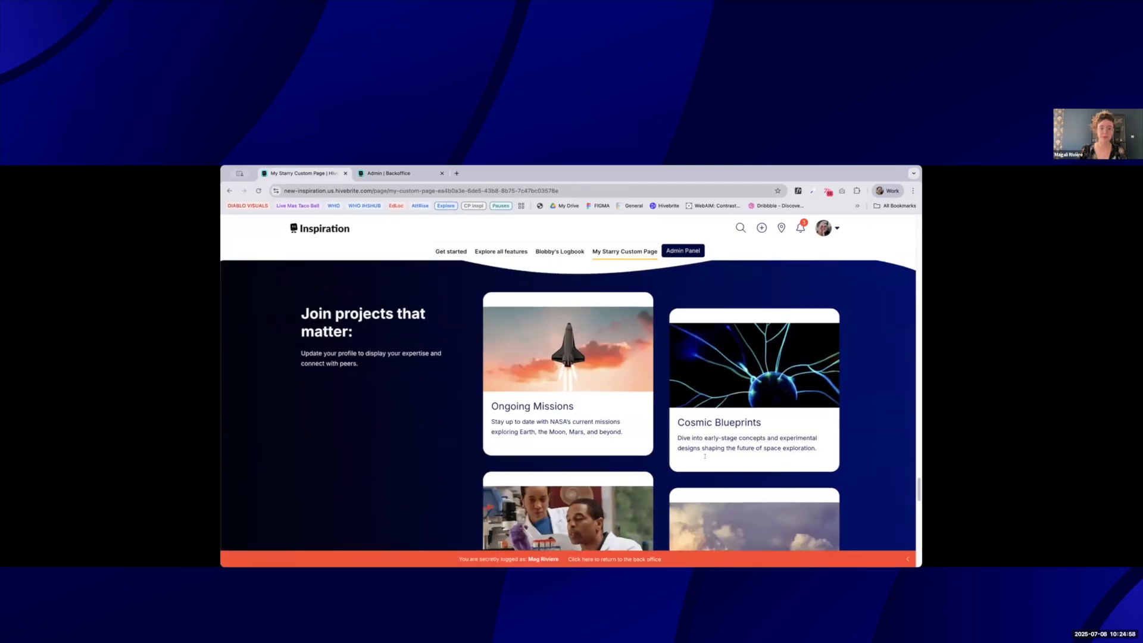
scroll(410, 366, "down", 5)
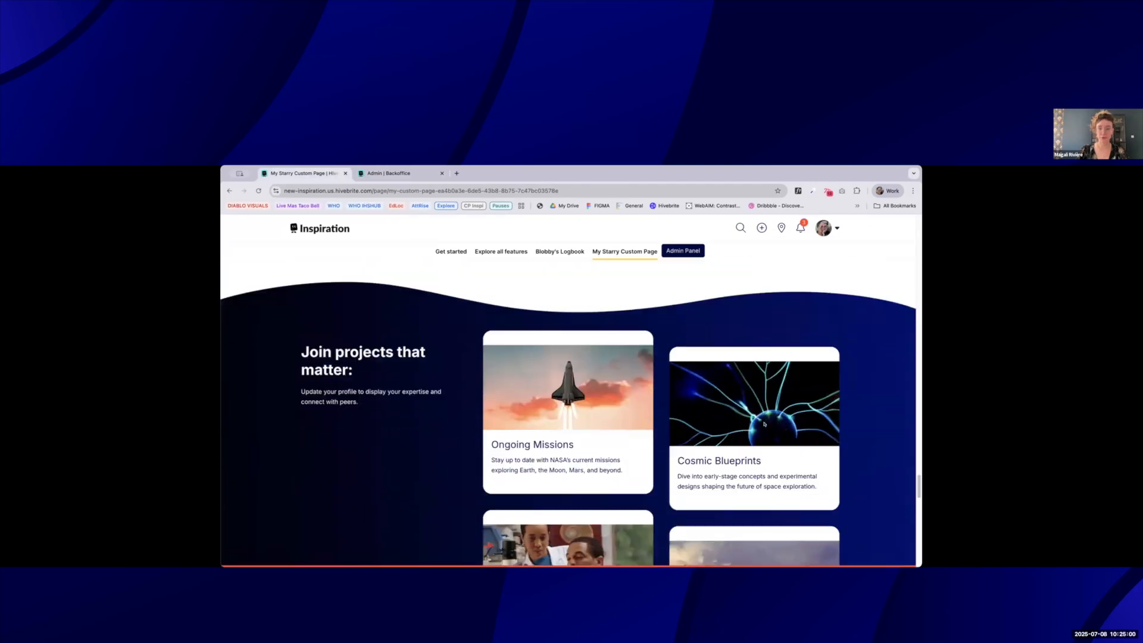
In the page builder, open the blue gradient Join projects section's settings and inspect its image position options.
left_click(405, 170)
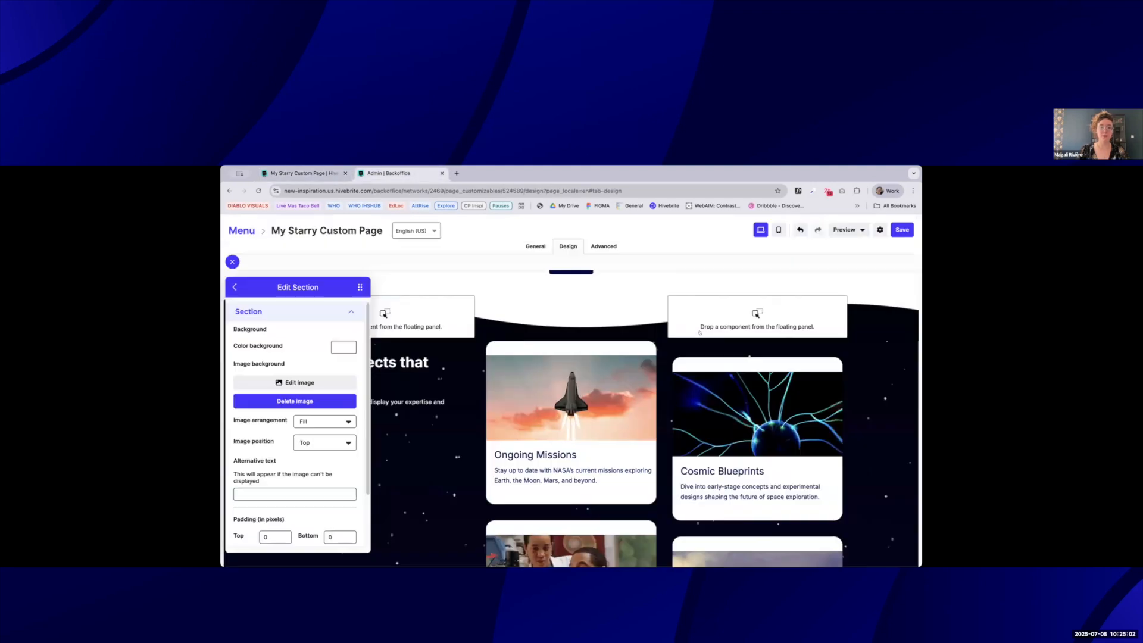
scroll(685, 379, "down", 10)
scroll(685, 379, "down", 10)
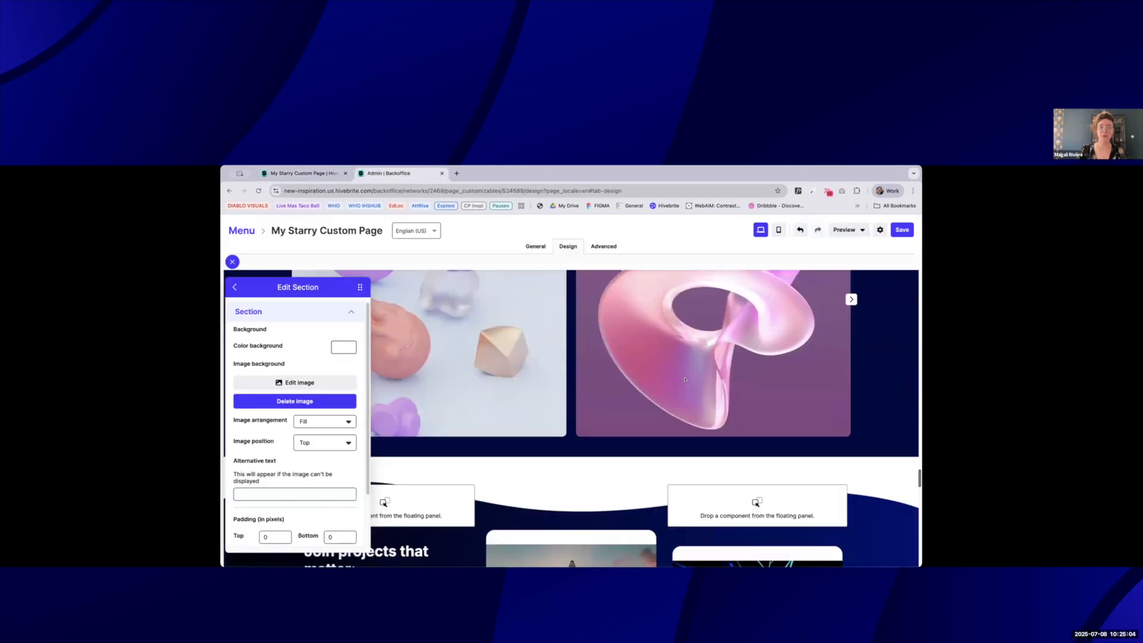
key("Escape")
scroll(276, 454, "down", 1)
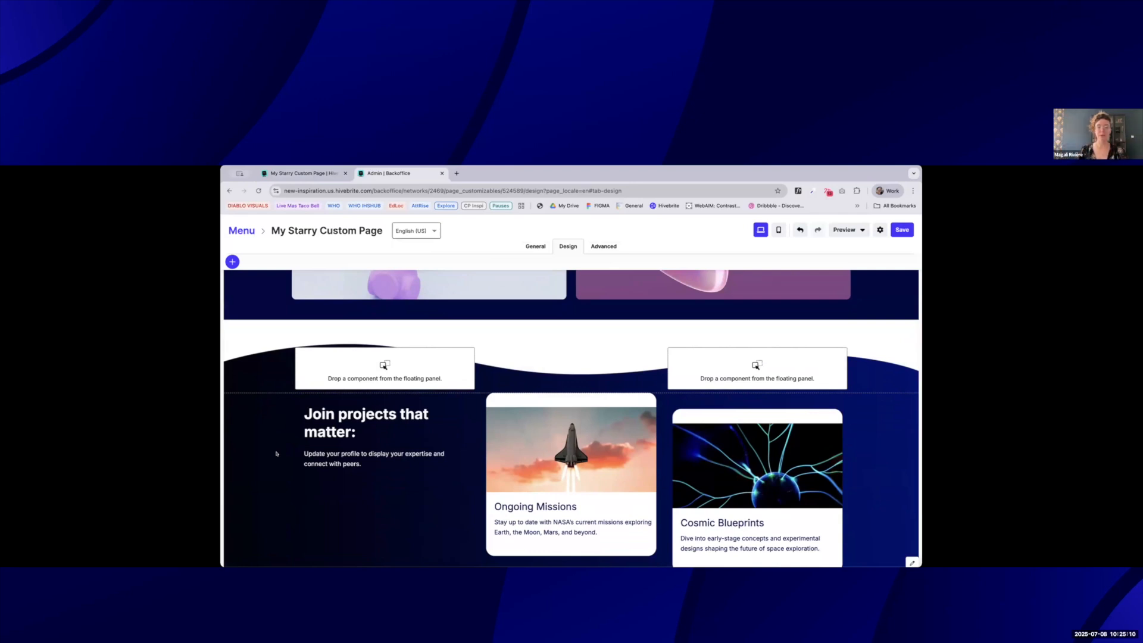
scroll(282, 441, "down", 1)
scroll(225, 391, "up", 1)
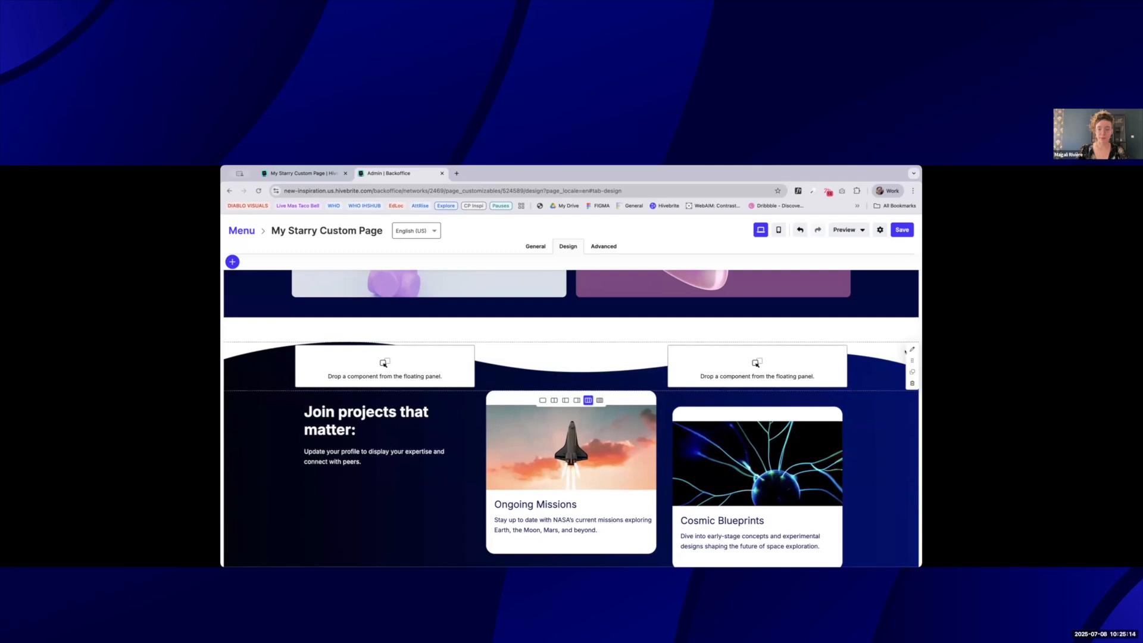
scroll(636, 358, "down", 2)
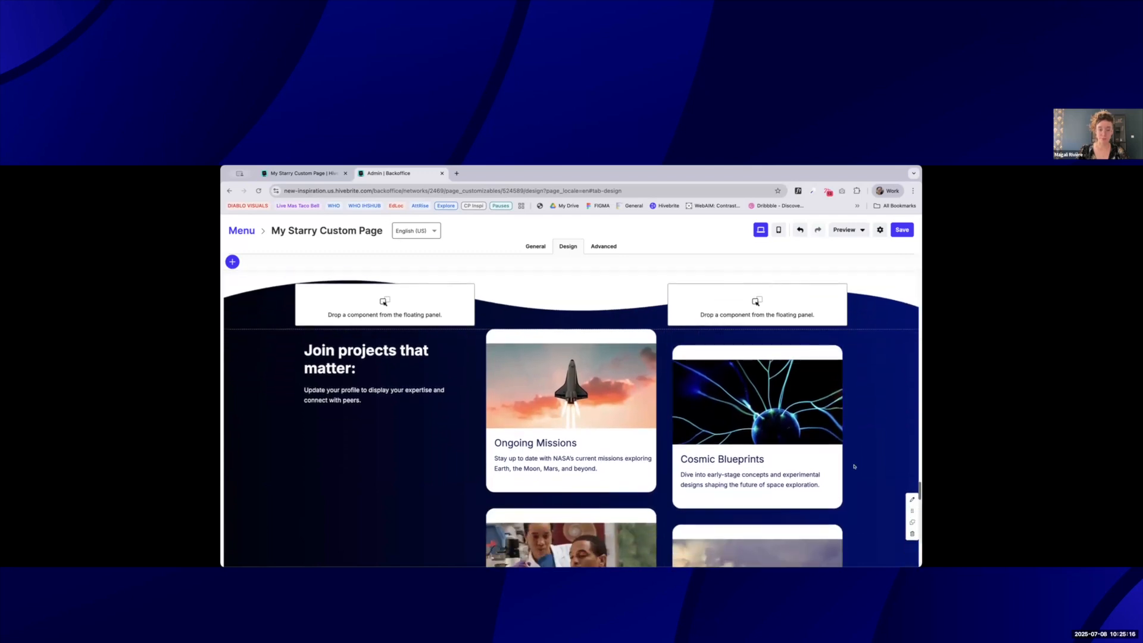
left_click(912, 498)
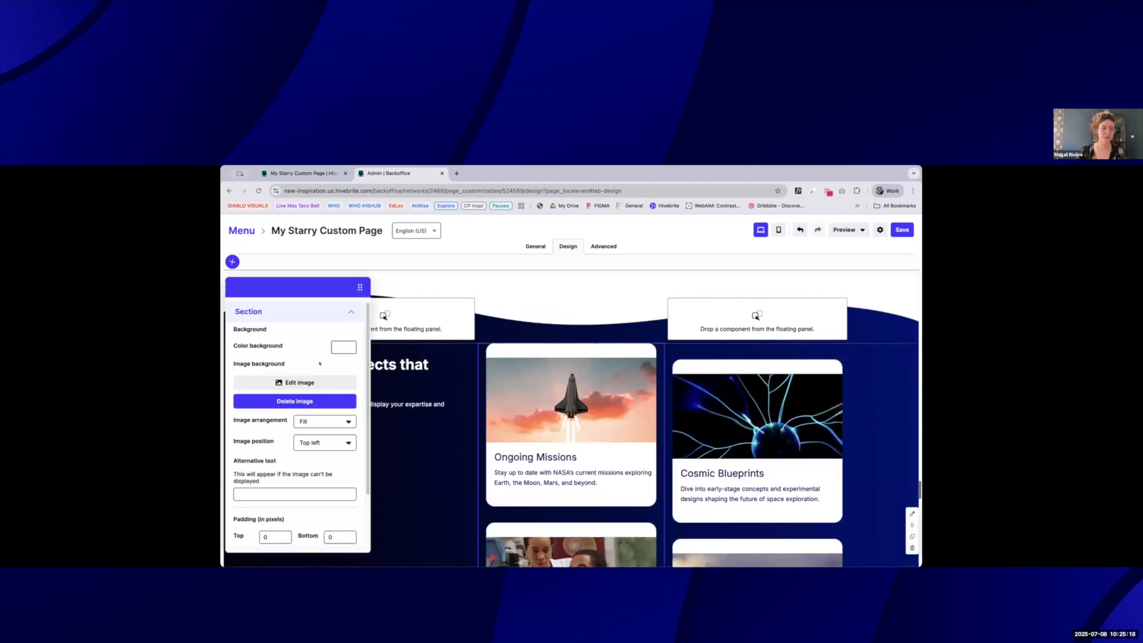
left_click(322, 444)
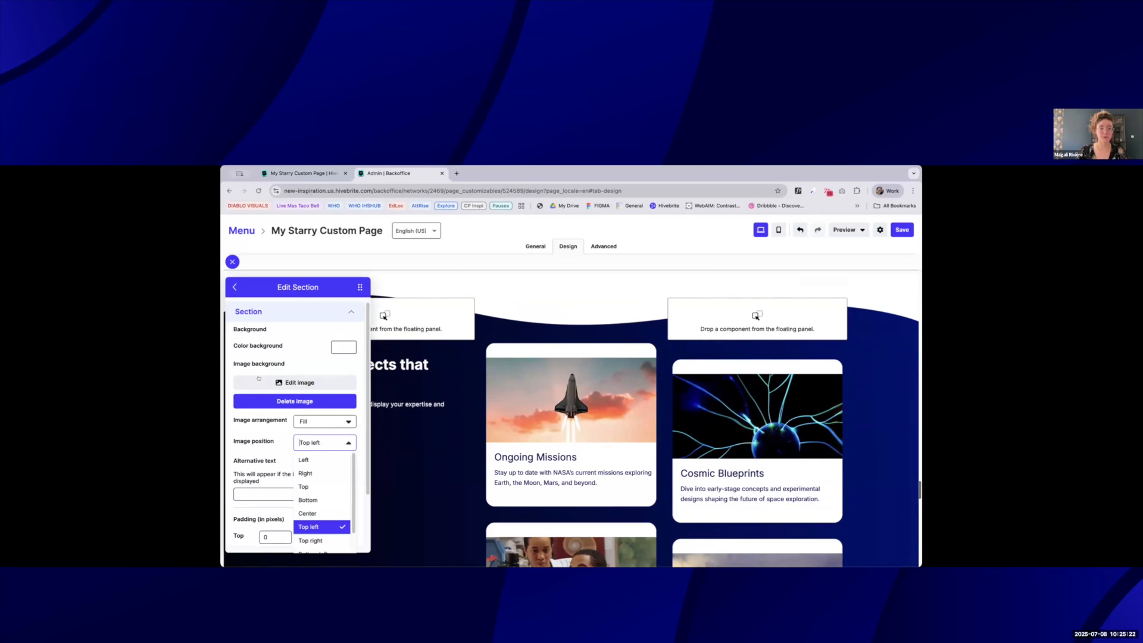
left_click(232, 262)
Open the wave section above the gradient Join projects cards and inspect its background image.
scroll(684, 405, "down", 2)
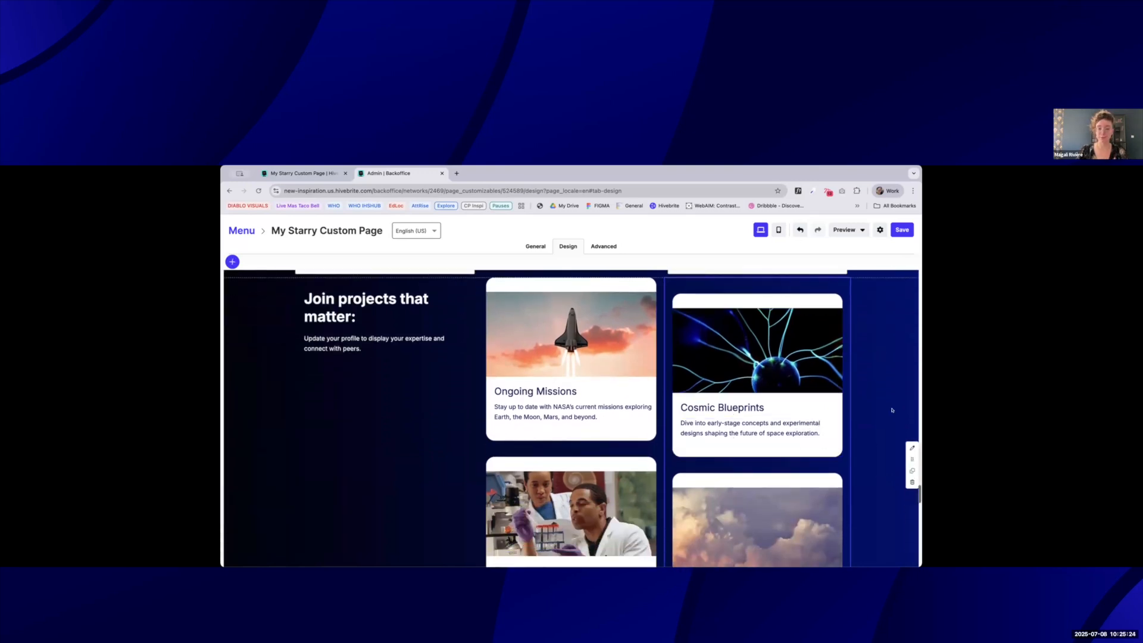
scroll(891, 408, "down", 5)
scroll(891, 409, "up", 9)
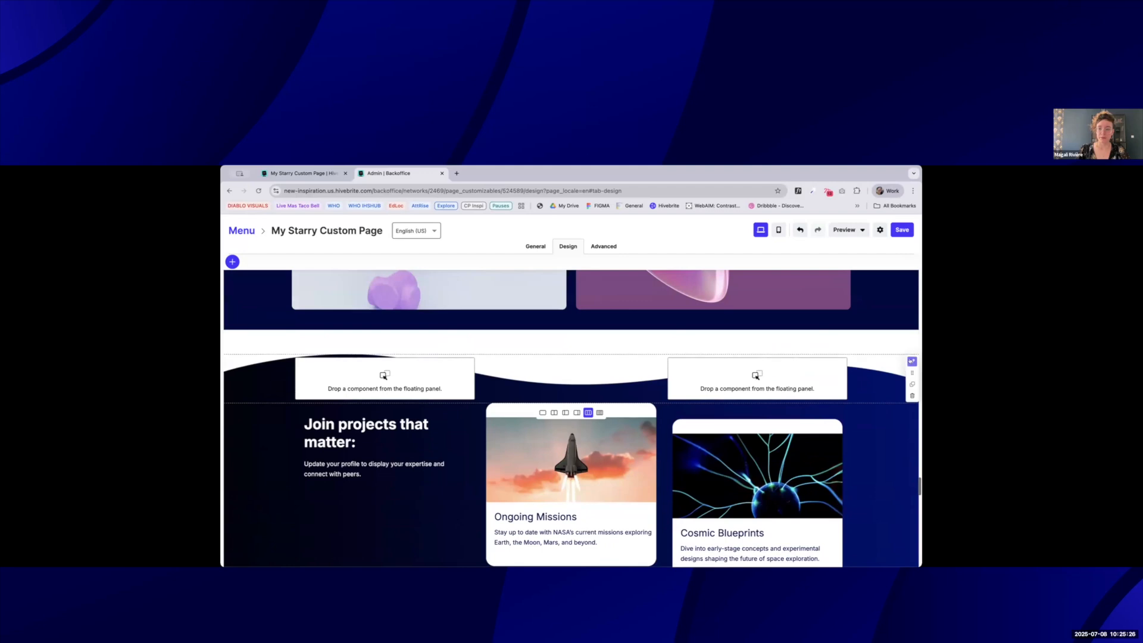
left_click(891, 361)
left_click(295, 382)
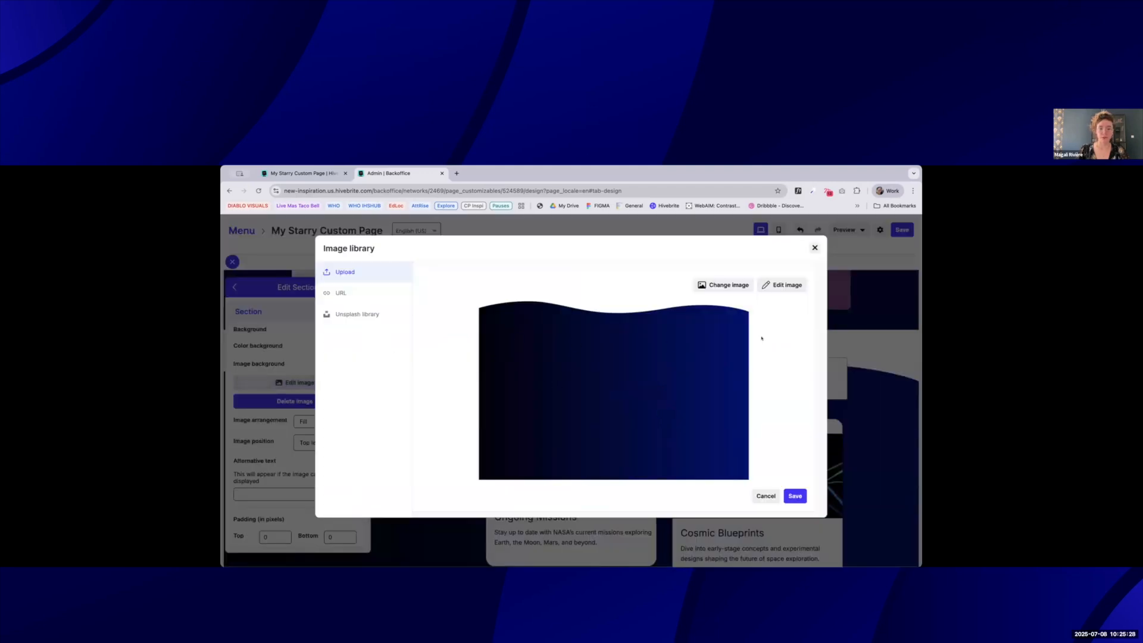
left_click(795, 496)
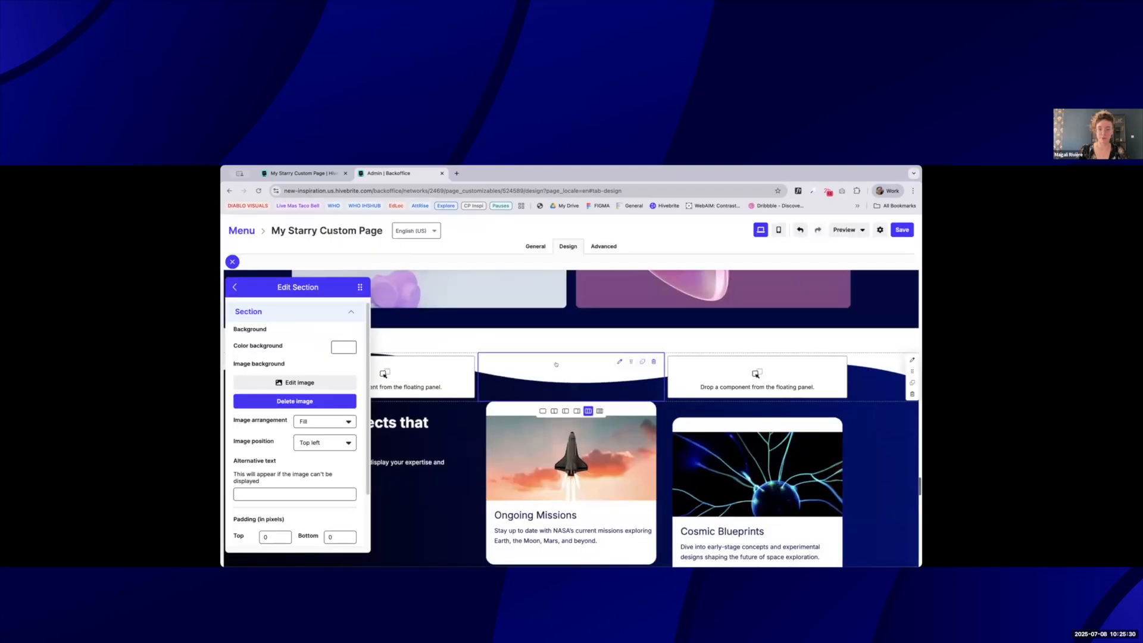
Inspect the gradient wave section's spacer, and the background image of the Join projects card section below it.
left_click(618, 362)
scroll(909, 427, "down", 4)
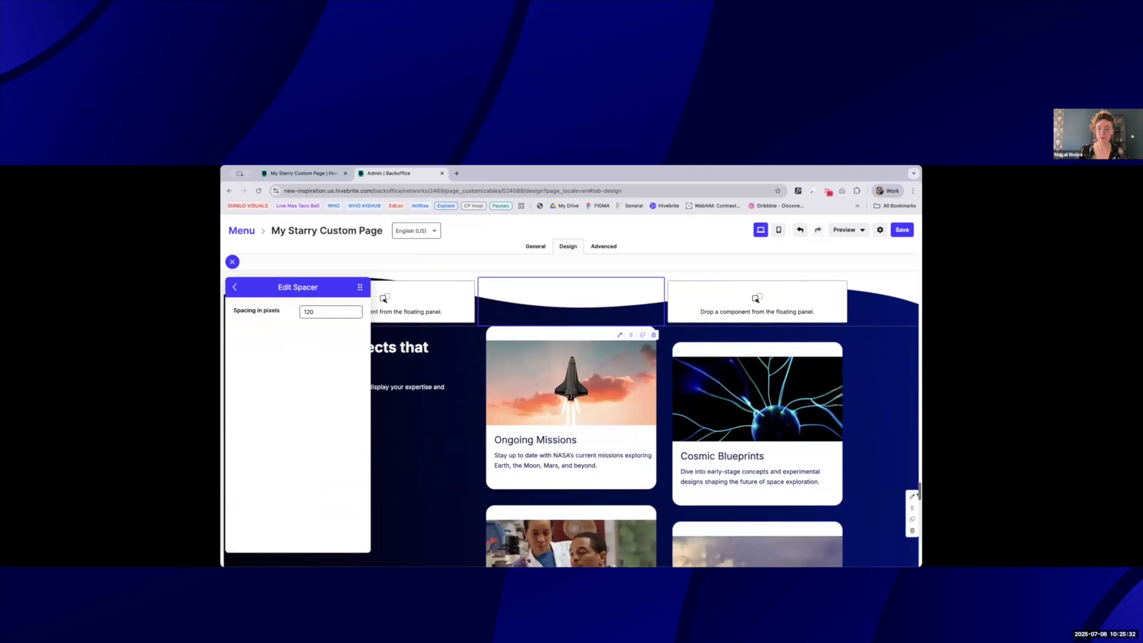
left_click(912, 427)
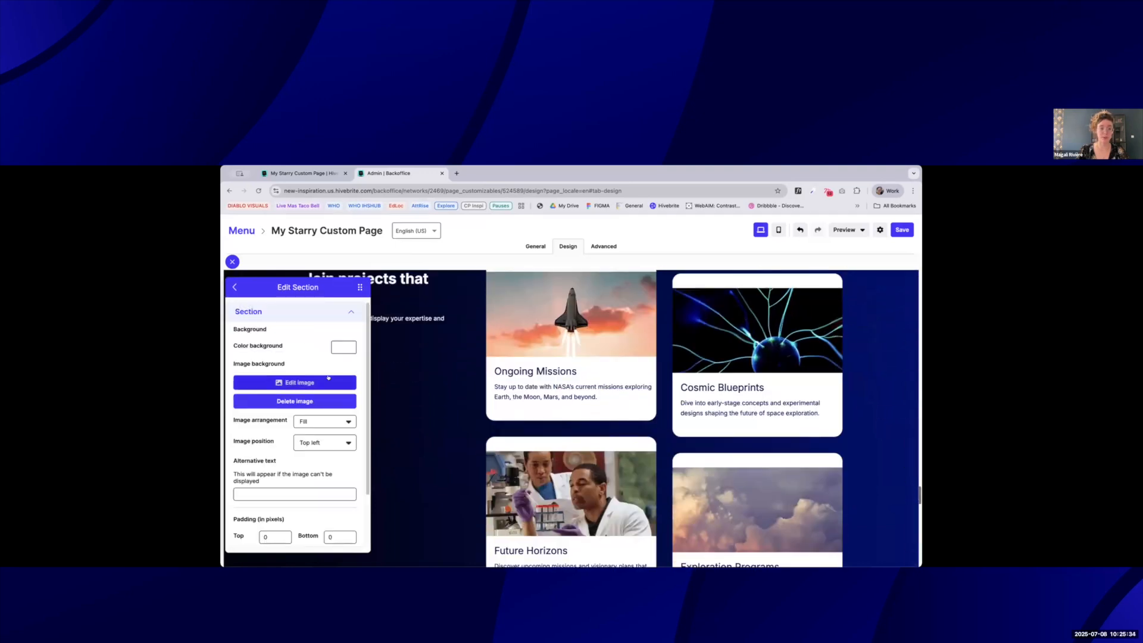
left_click(295, 382)
left_click(795, 496)
Open the settings of the Launch a Conversation section below the gradient cards and inspect its curved background image.
scroll(906, 350, "down", 11)
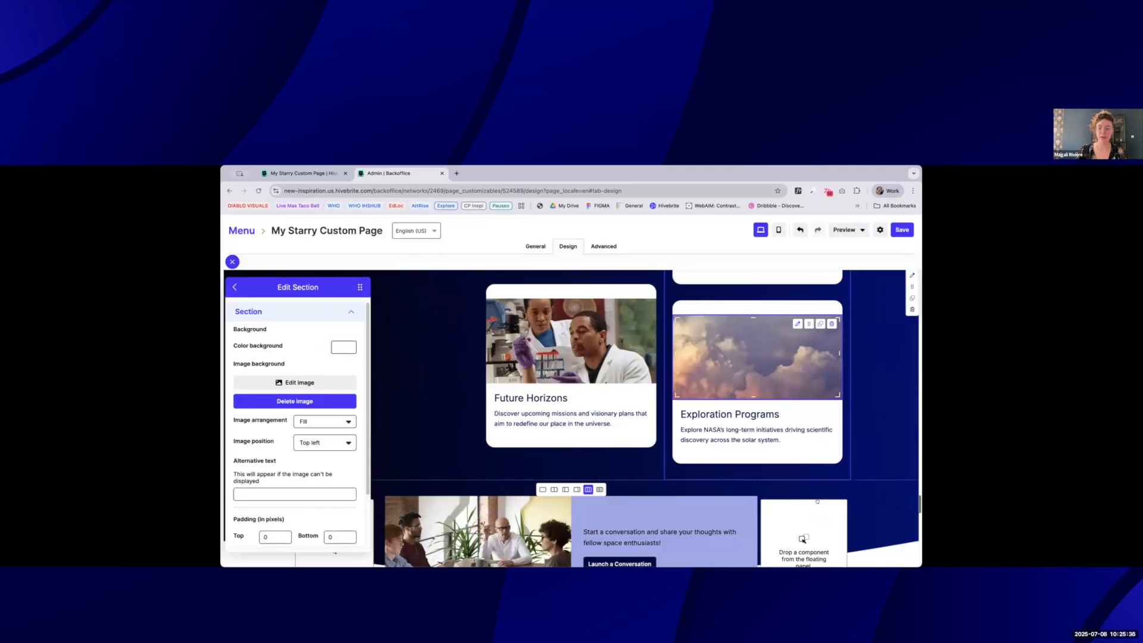
left_click(912, 351)
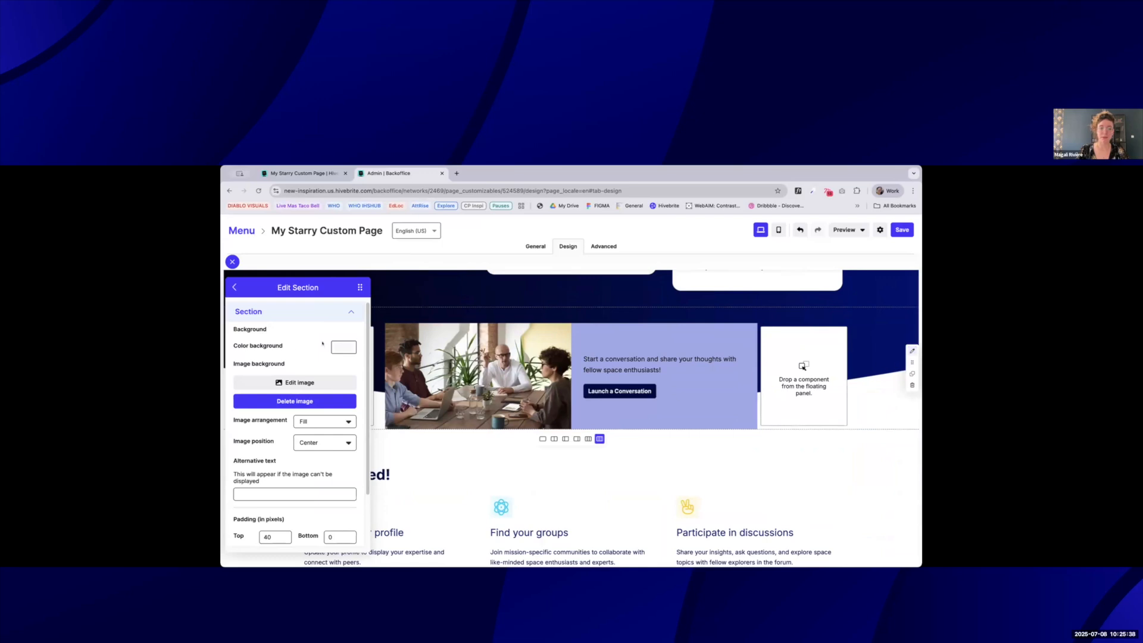
left_click(295, 383)
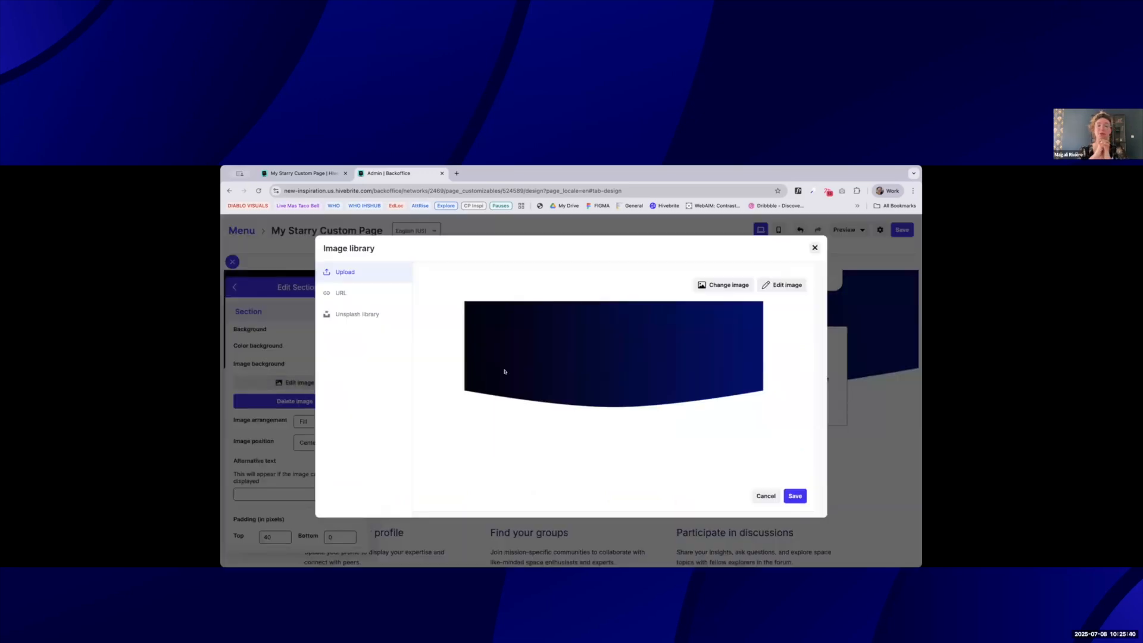
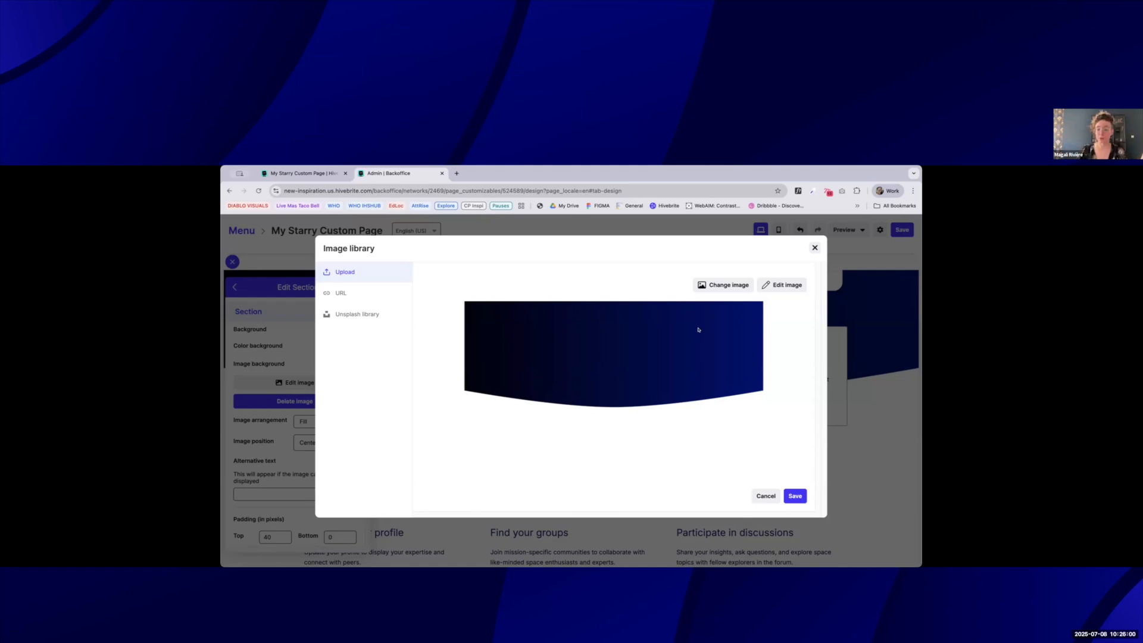
Keep the curved image in the image library and switch to the live page's gradient Join projects section.
left_click(796, 495)
left_click(315, 174)
scroll(896, 360, "down", 1)
scroll(918, 346, "up", 3)
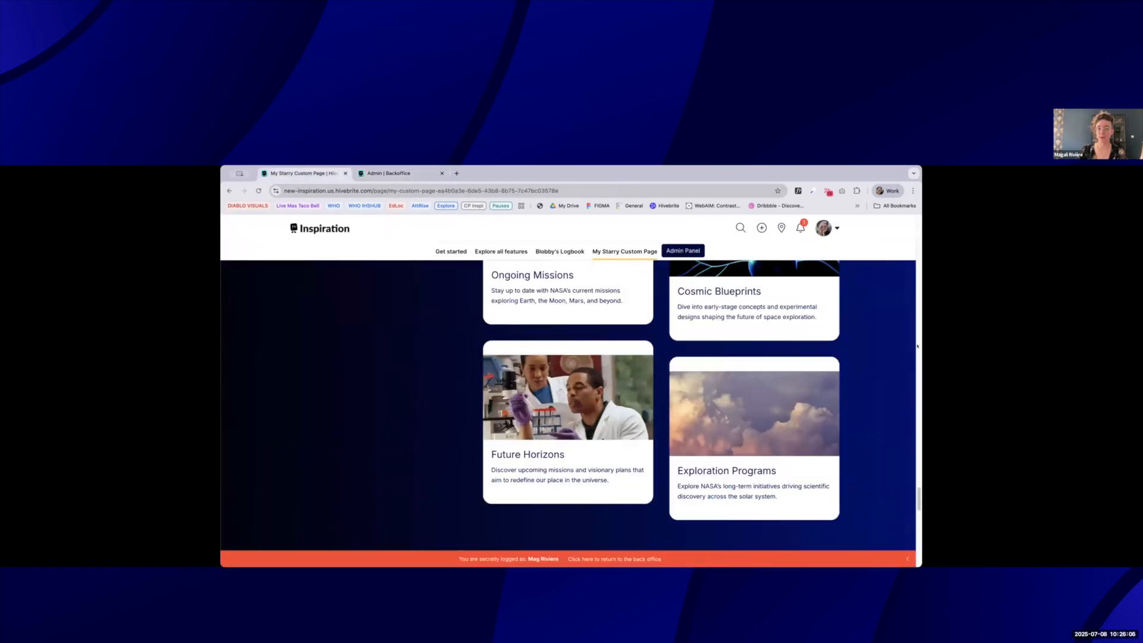
Narrow the browser window and examine how the gradient Join projects section's wave and curved backgrounds adapt.
left_click(856, 169)
left_click_drag(919, 417, 826, 427)
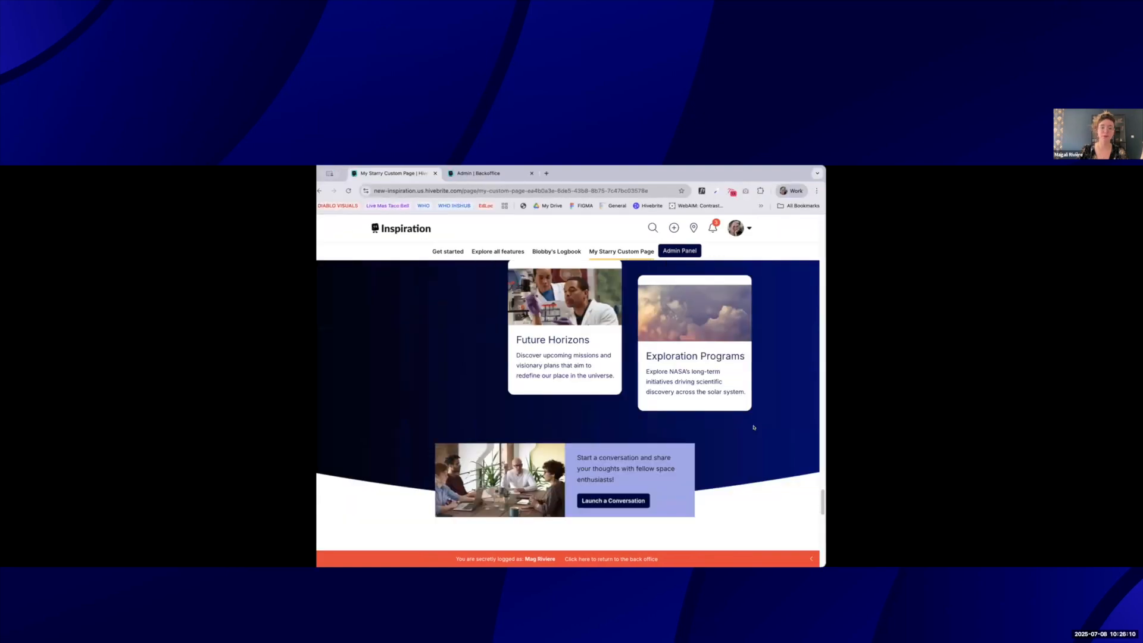
scroll(753, 427, "up", 5)
scroll(753, 427, "down", 2)
scroll(753, 427, "down", 3)
scroll(792, 387, "up", 5)
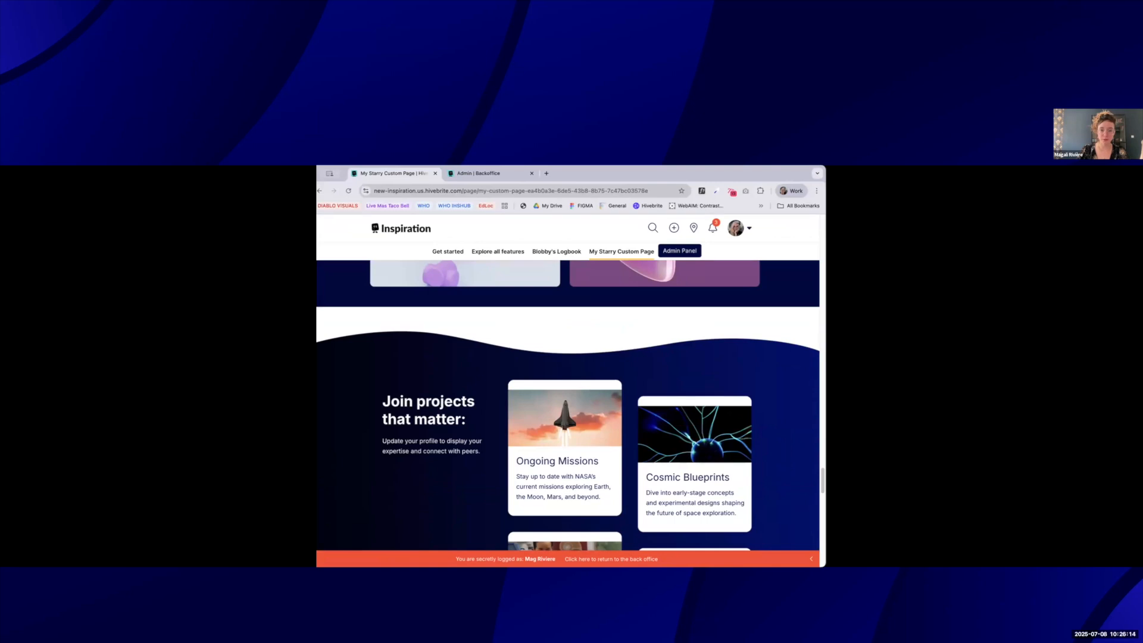
scroll(847, 527, "down", 3)
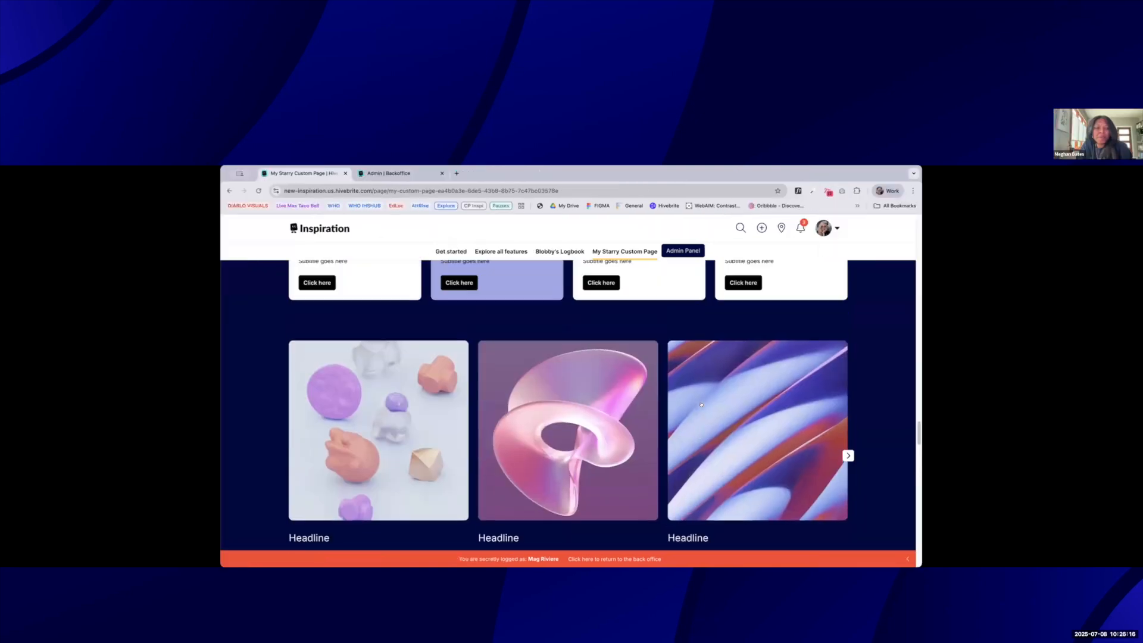
Examine the live page's testimonial, Don't miss any news! and starry Join projects sections, including the wave above the cards.
scroll(702, 404, "up", 2)
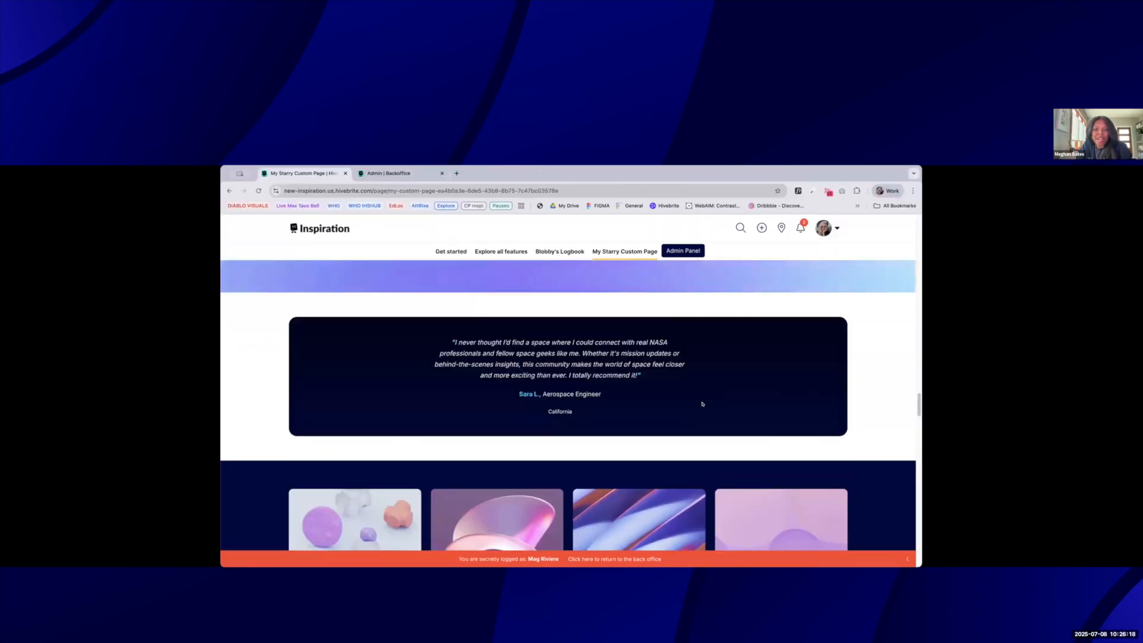
scroll(702, 404, "up", 5)
scroll(703, 404, "up", 1)
scroll(726, 387, "down", 2)
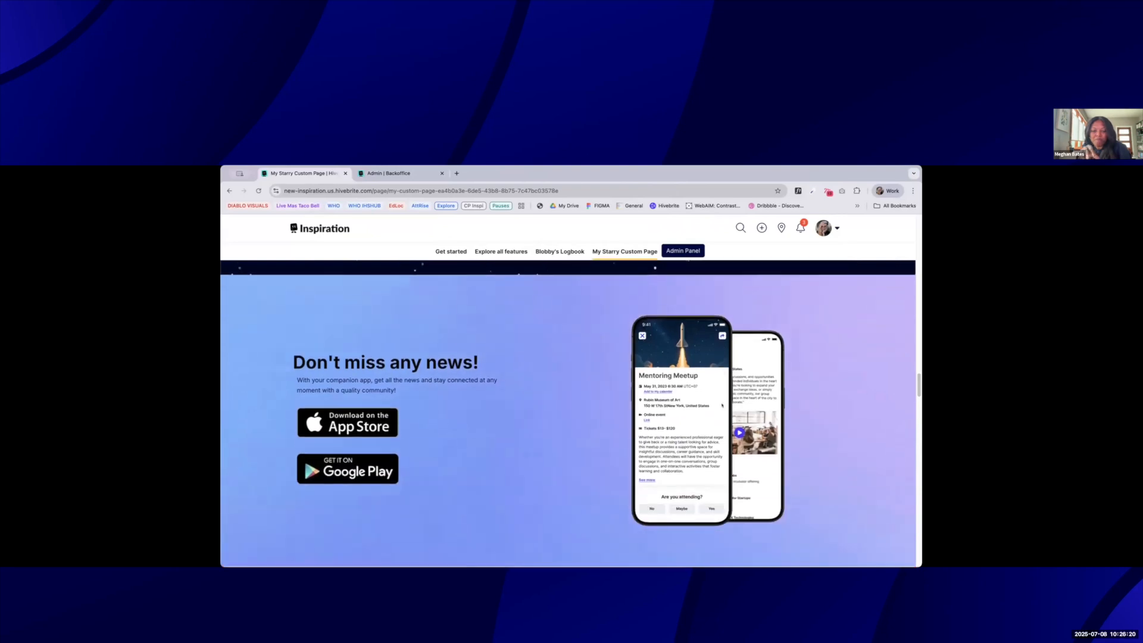
scroll(751, 365, "down", 1)
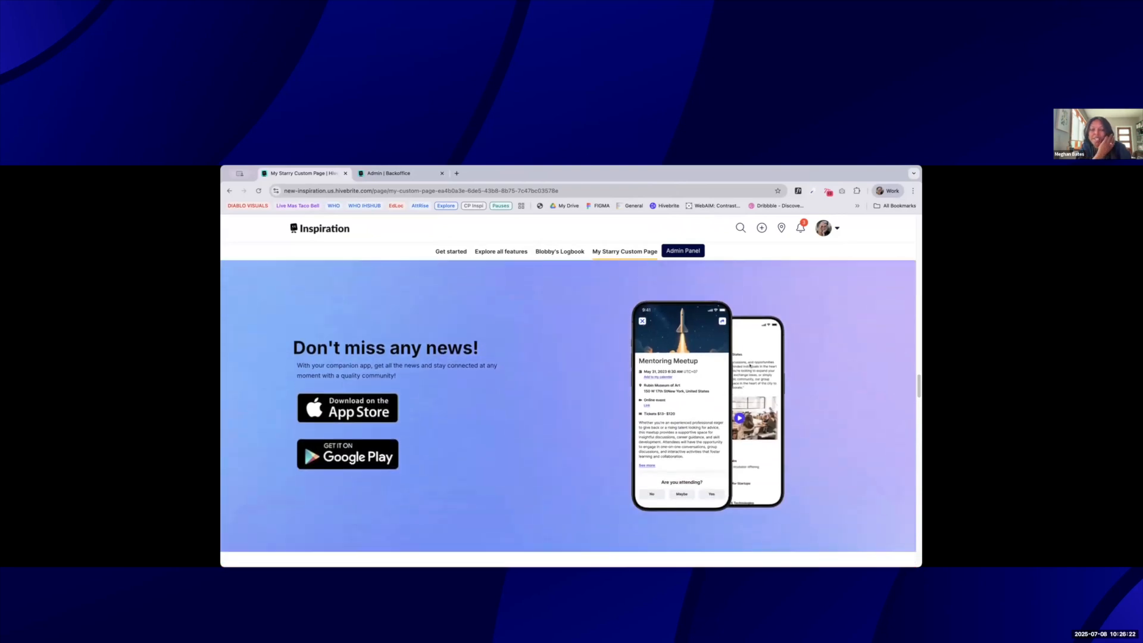
scroll(753, 365, "up", 1)
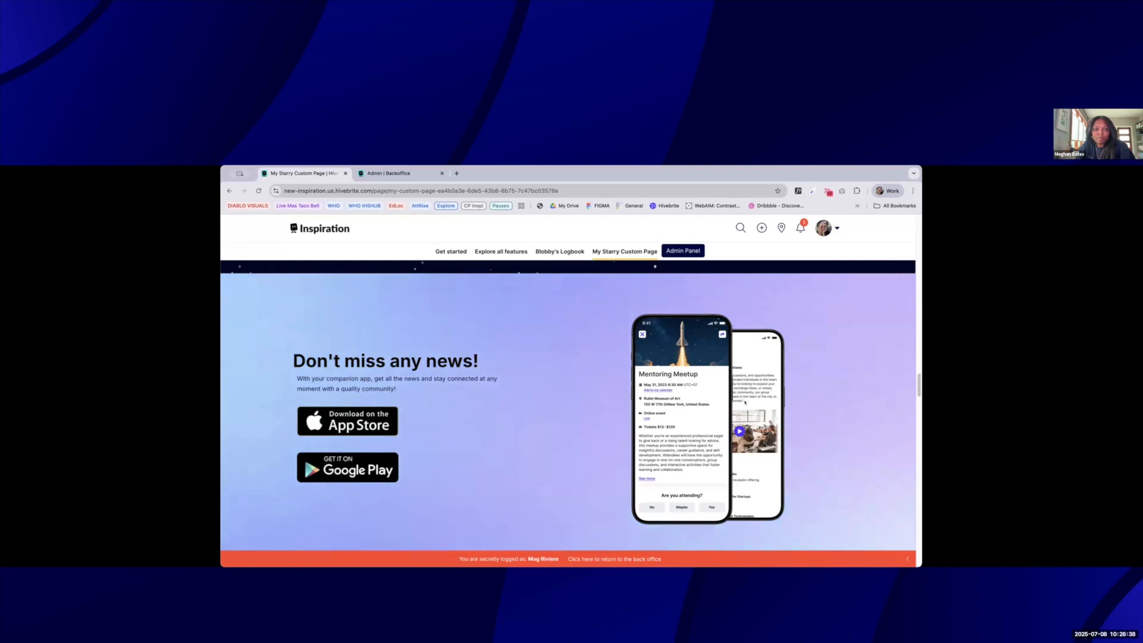
scroll(754, 366, "up", 10)
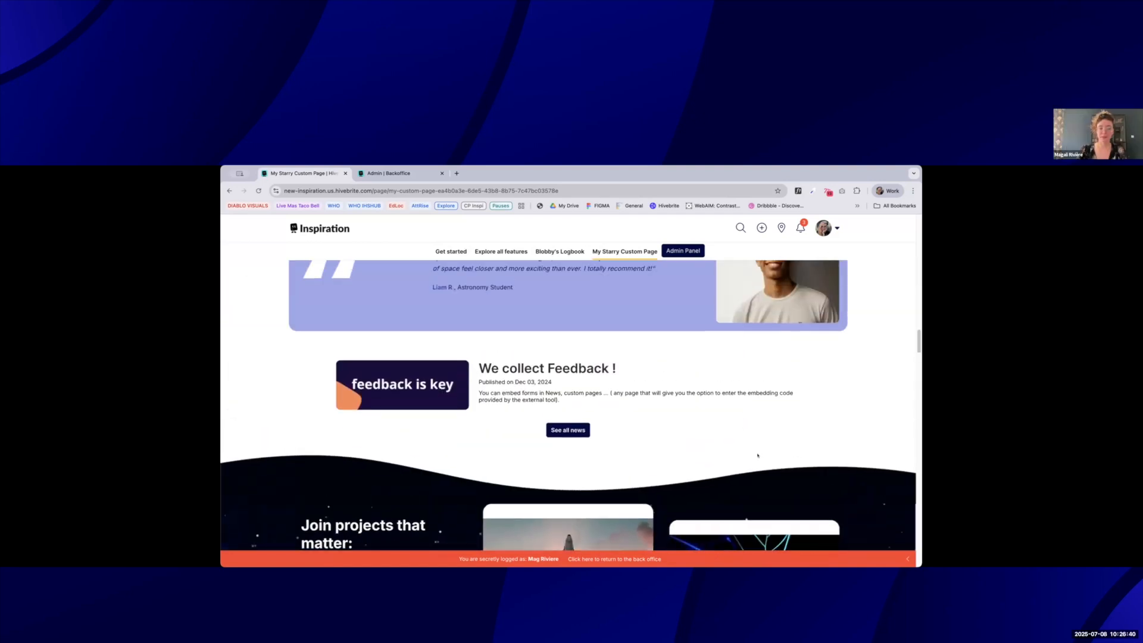
scroll(386, 408, "down", 1)
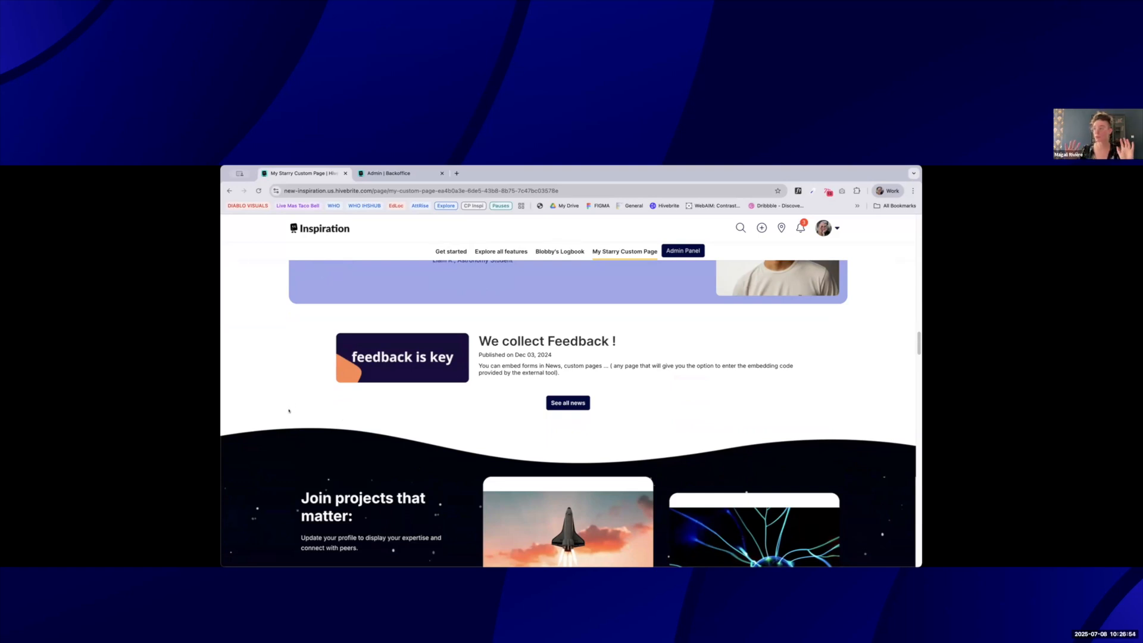
scroll(488, 429, "down", 6)
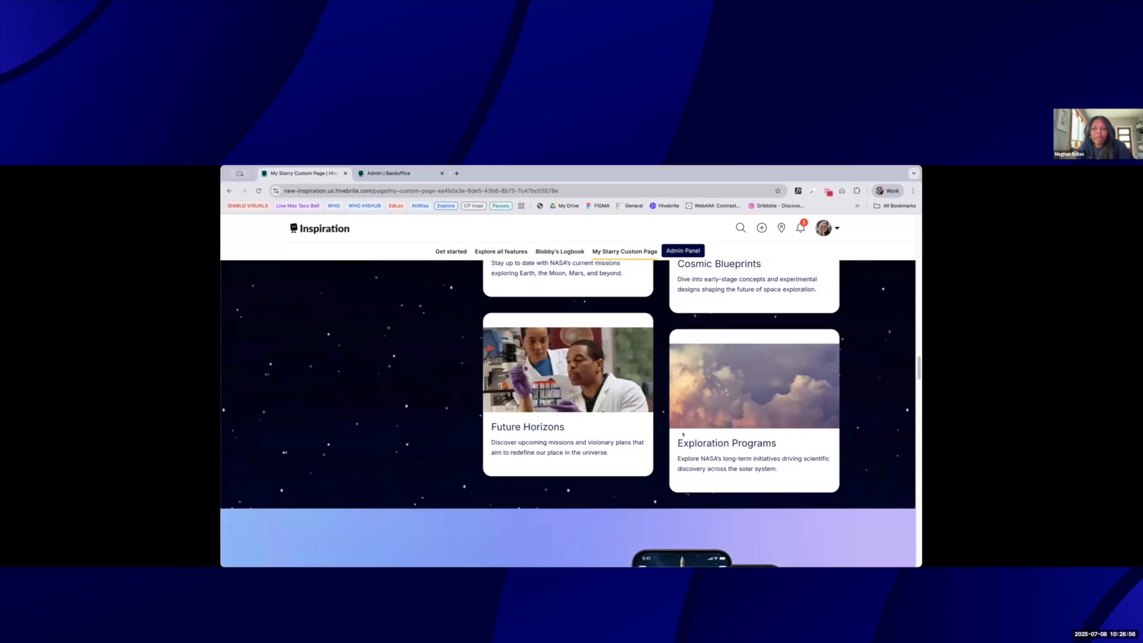
scroll(683, 434, "up", 1)
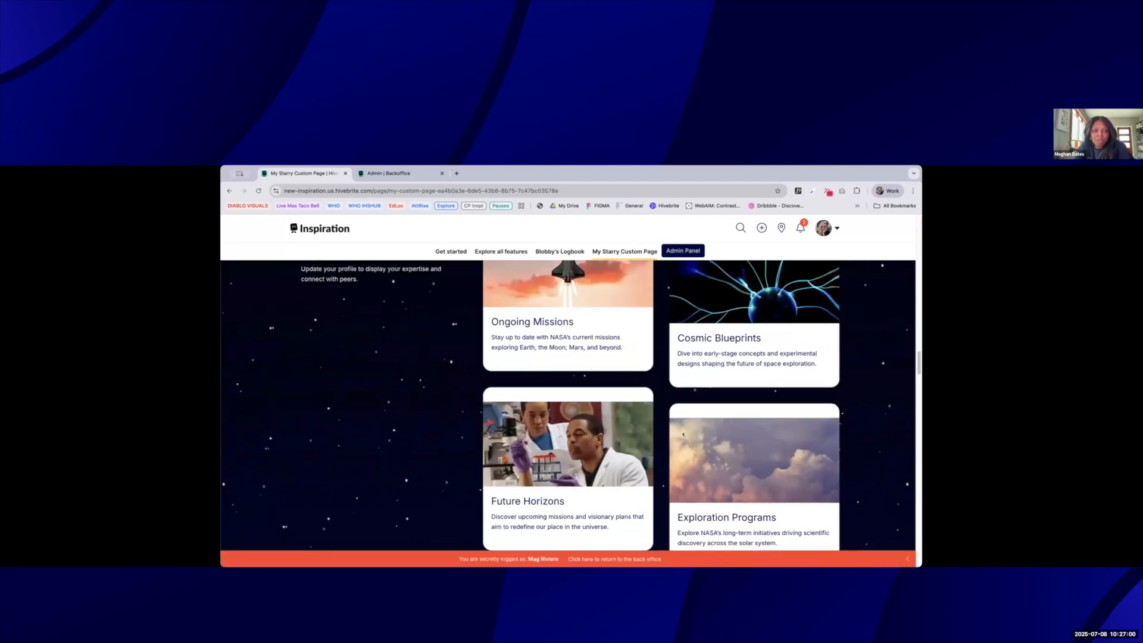
Return to the page builder, dismiss the mobile build mode dialog and open the page's mobile preview.
left_click(399, 172)
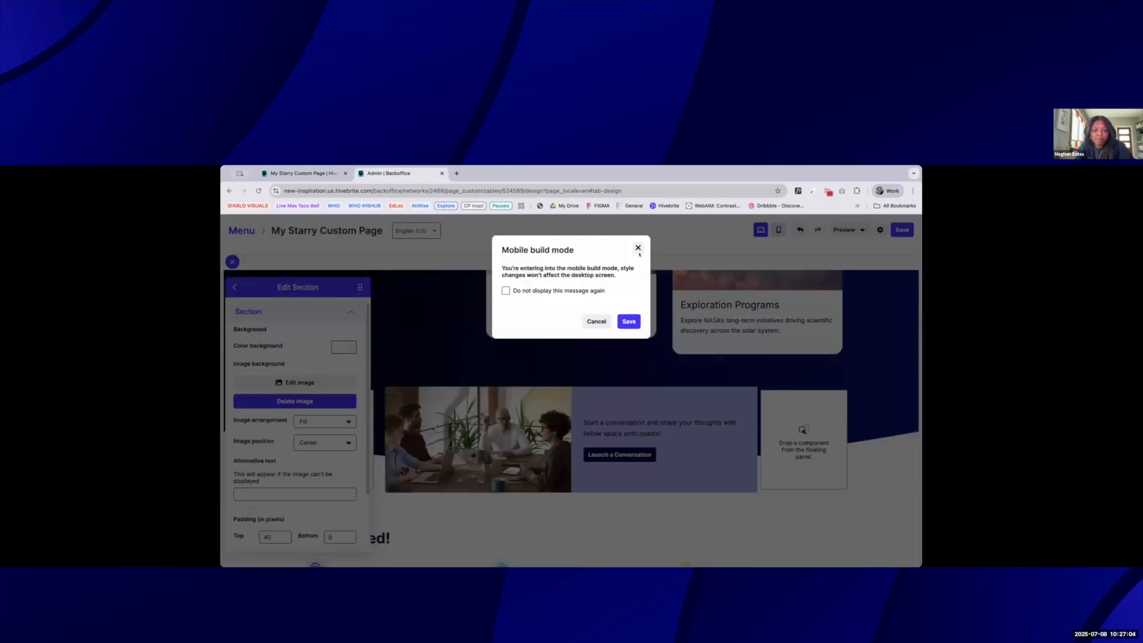
left_click(638, 248)
left_click(849, 229)
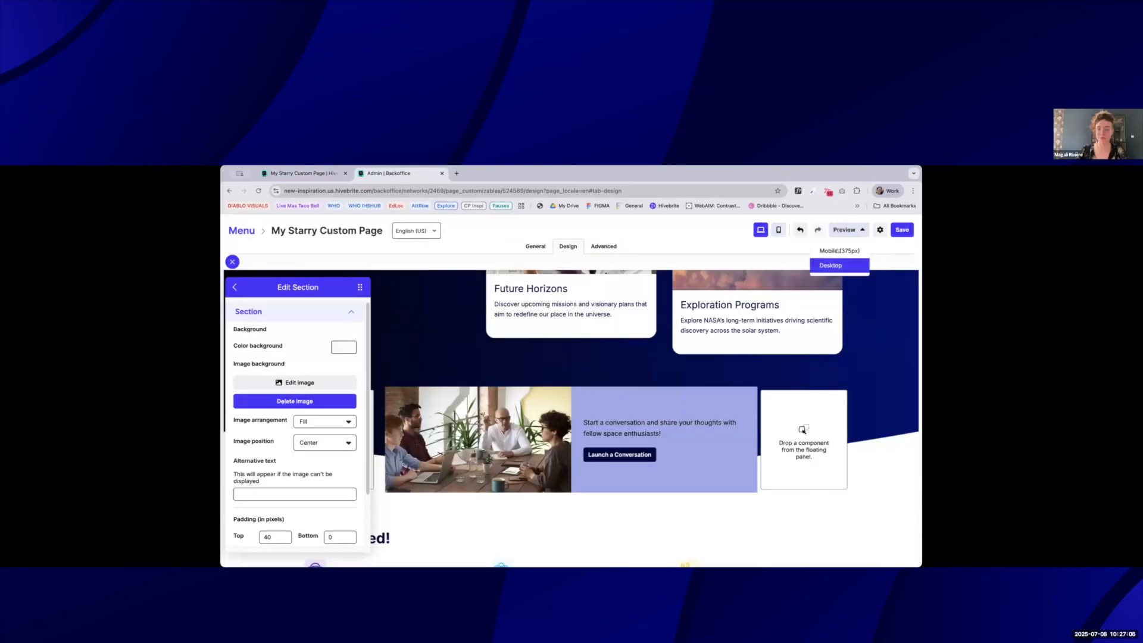
left_click(719, 420)
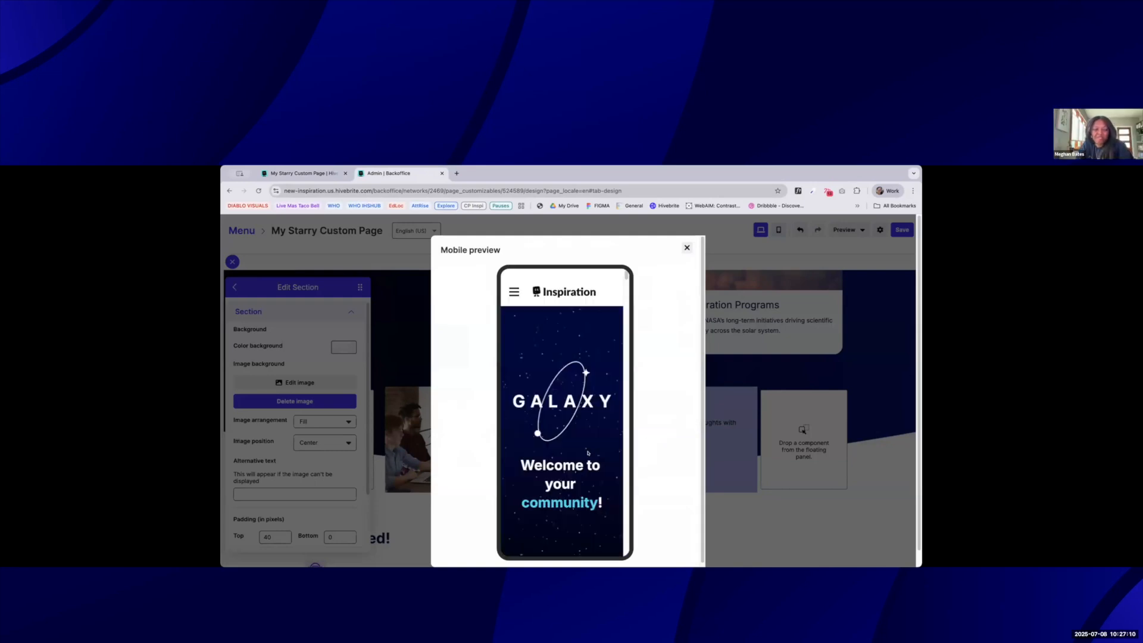
Review the mobile preview from the Galaxy welcome banner through Join Discussions and Lift-Off Schedule to the gradient project cards.
scroll(588, 465, "down", 2)
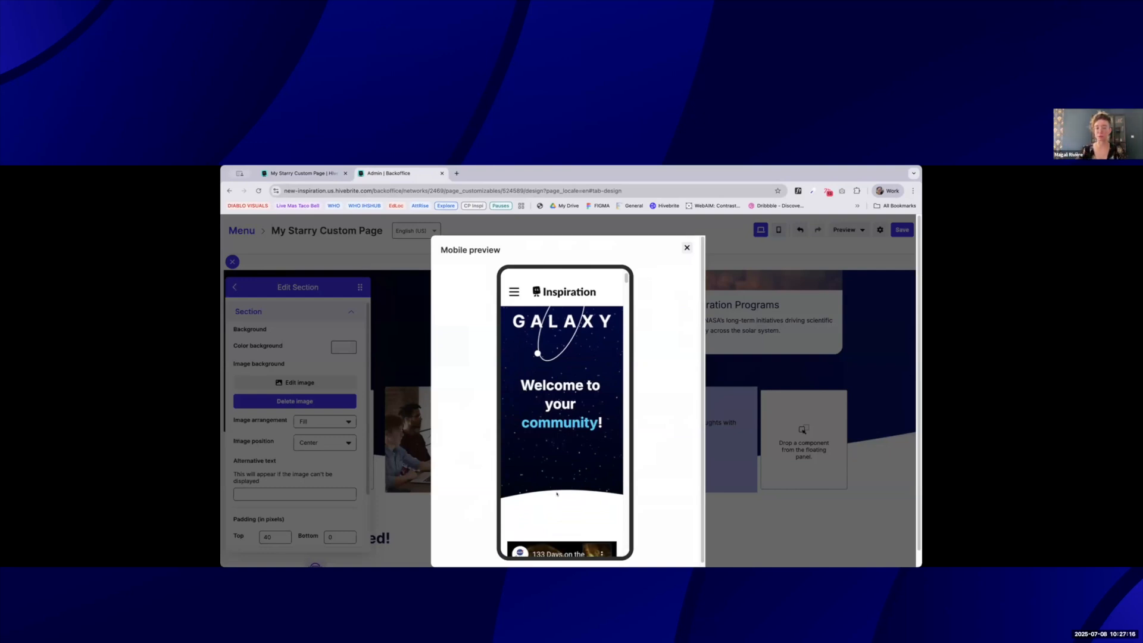
scroll(568, 496, "down", 10)
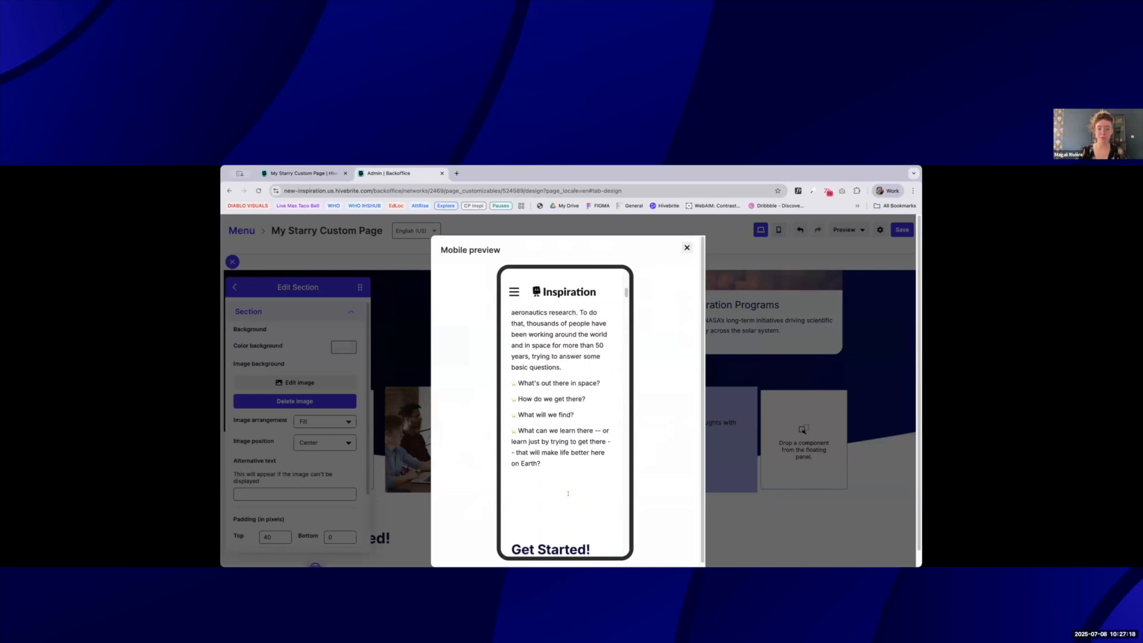
scroll(569, 495, "down", 10)
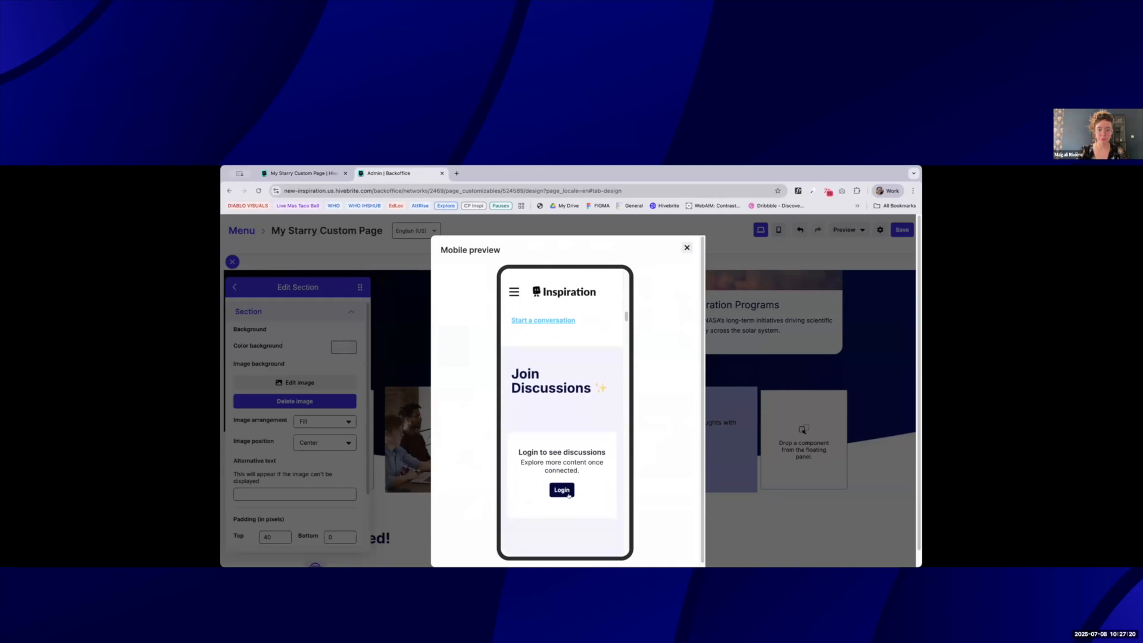
scroll(613, 502, "down", 2)
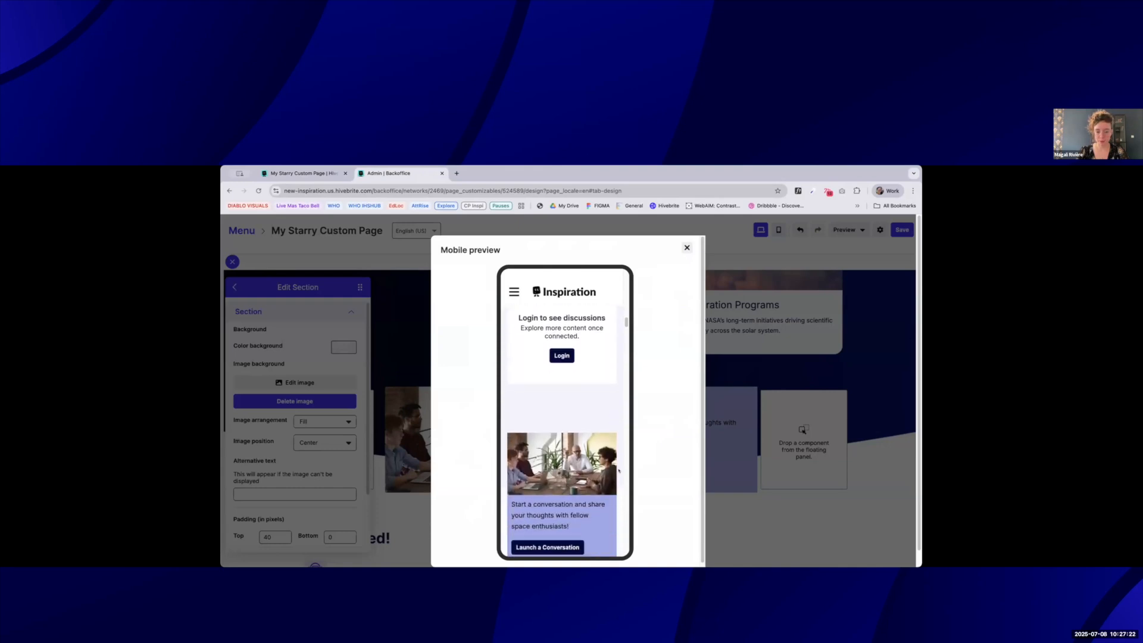
scroll(618, 489, "down", 1)
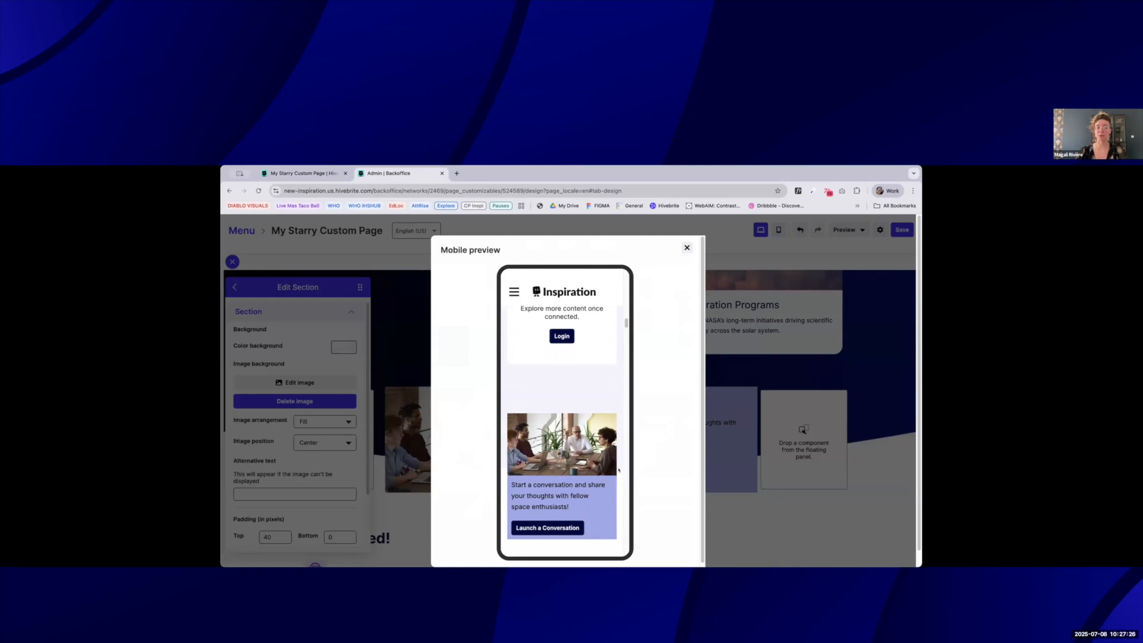
scroll(596, 505, "down", 15)
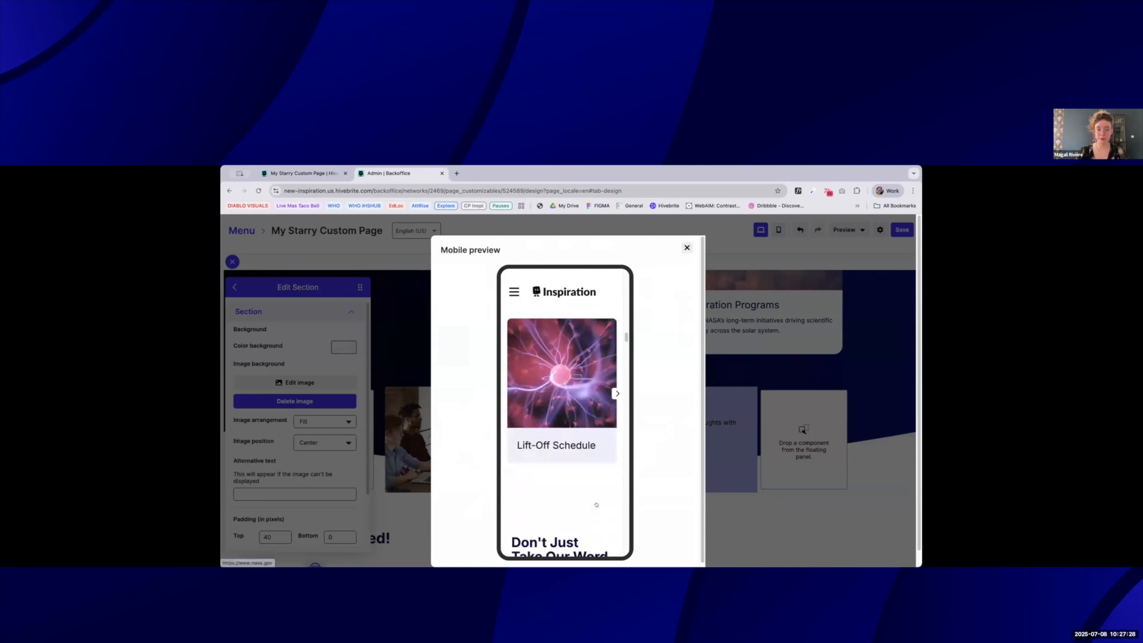
scroll(597, 505, "down", 8)
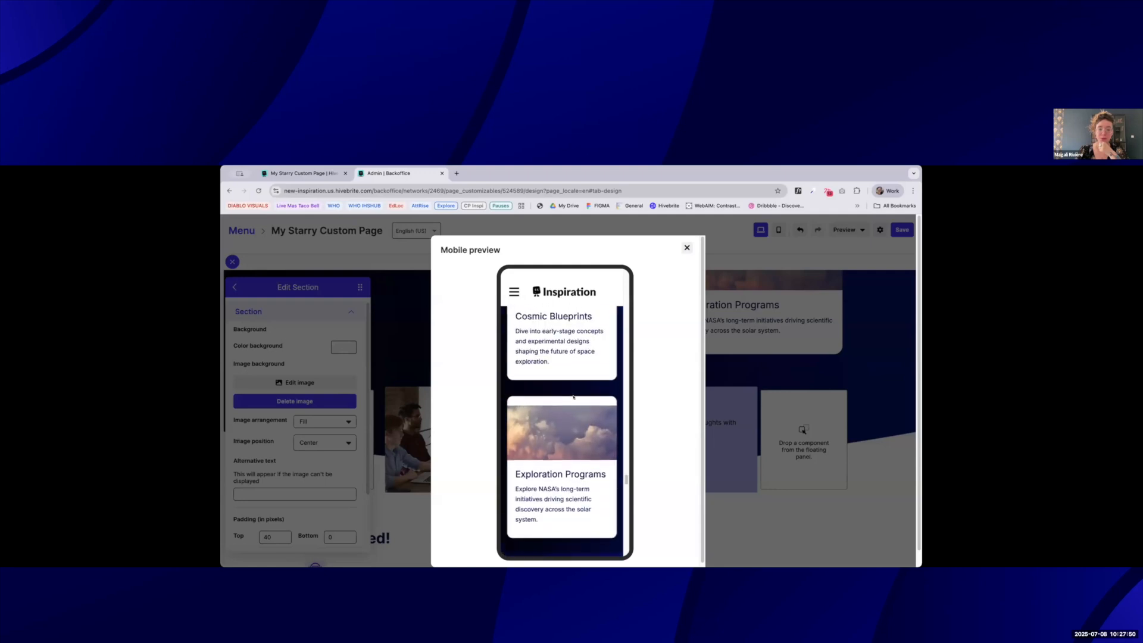
Compare the gradient and starry Join projects sections in the mobile preview, and close the preview.
scroll(574, 397, "up", 1)
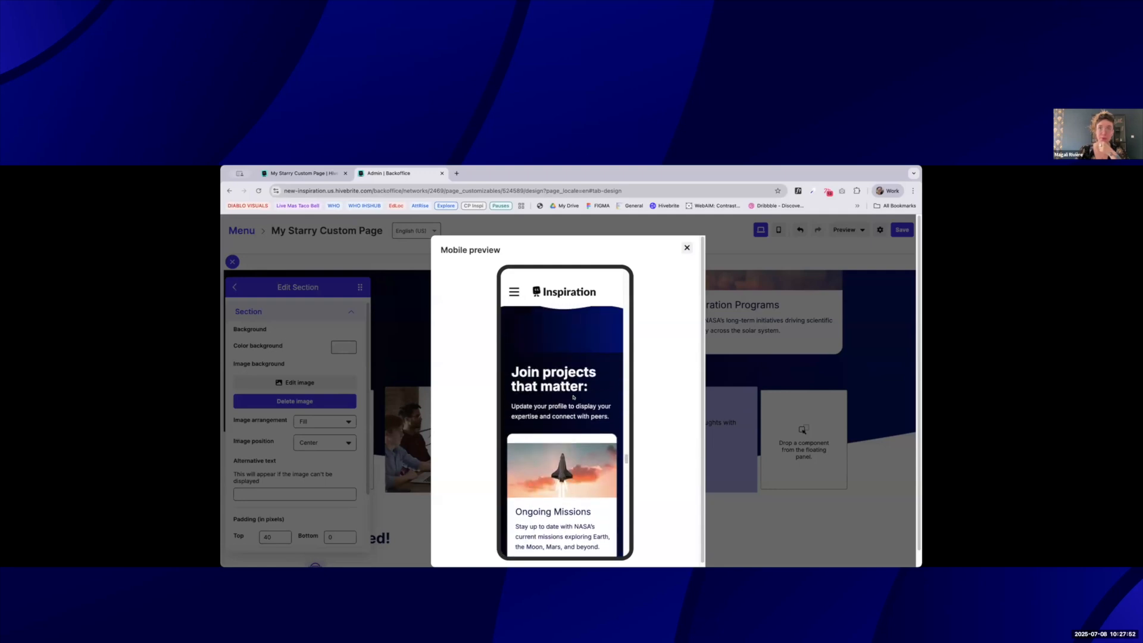
scroll(573, 398, "down", 10)
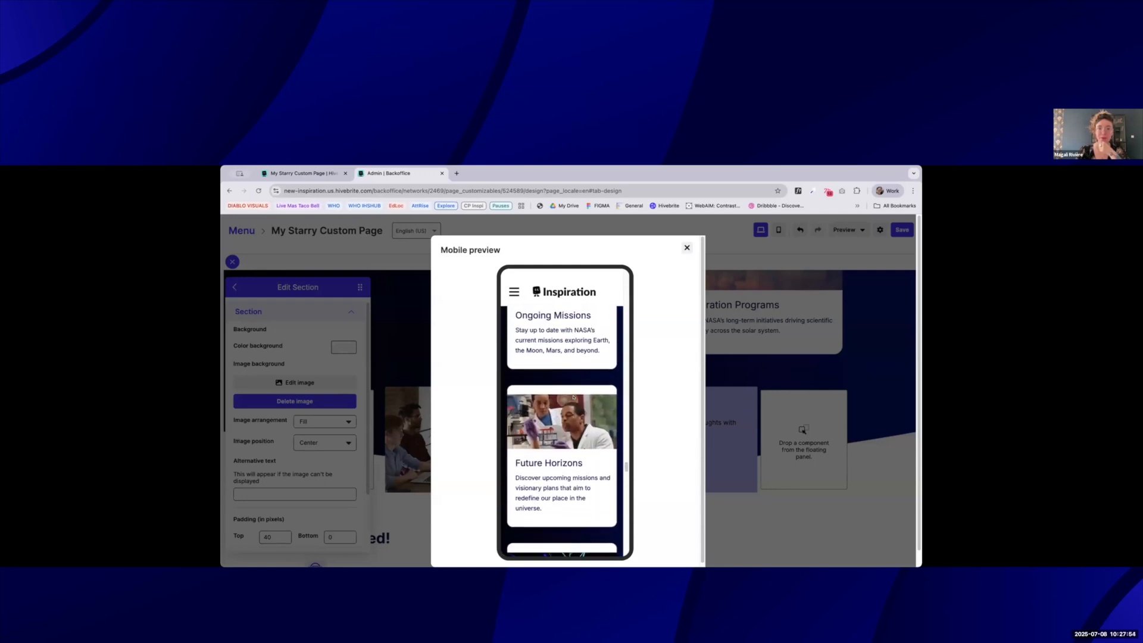
scroll(572, 397, "up", 12)
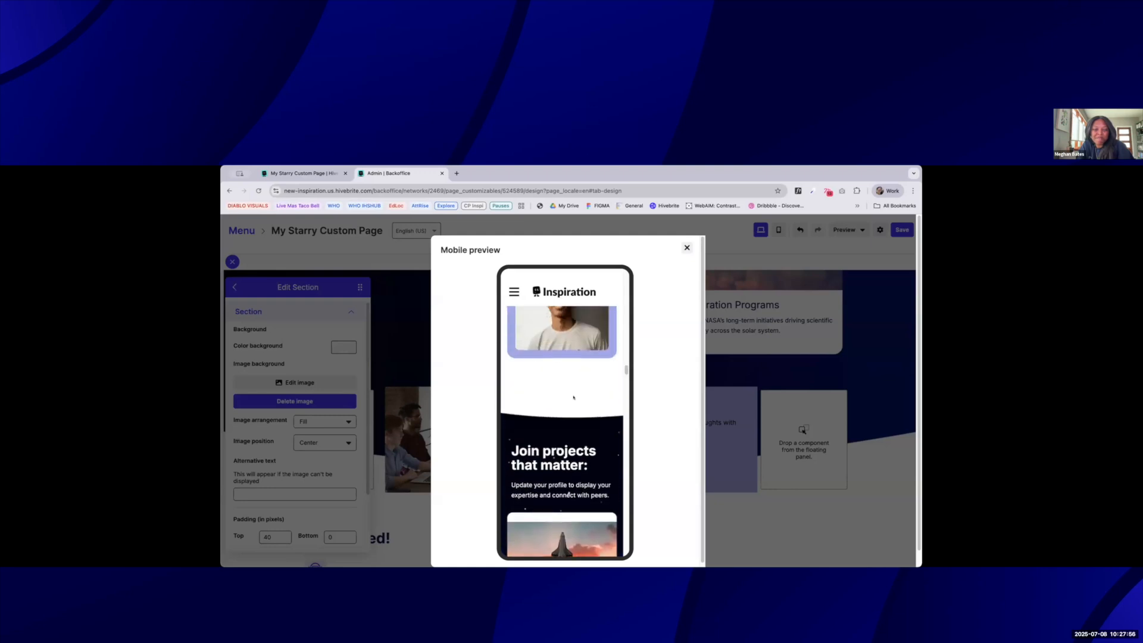
left_click(686, 248)
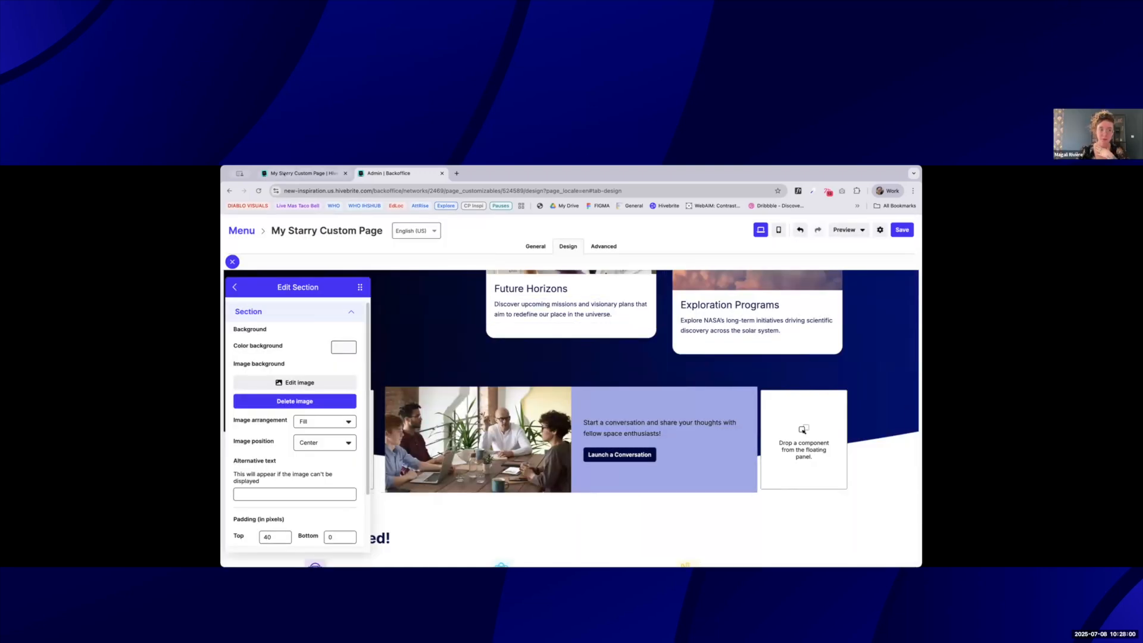
Switch to the live page and examine the starry Join projects section and the Don't miss any news! section below it.
left_click(300, 173)
scroll(414, 363, "down", 1)
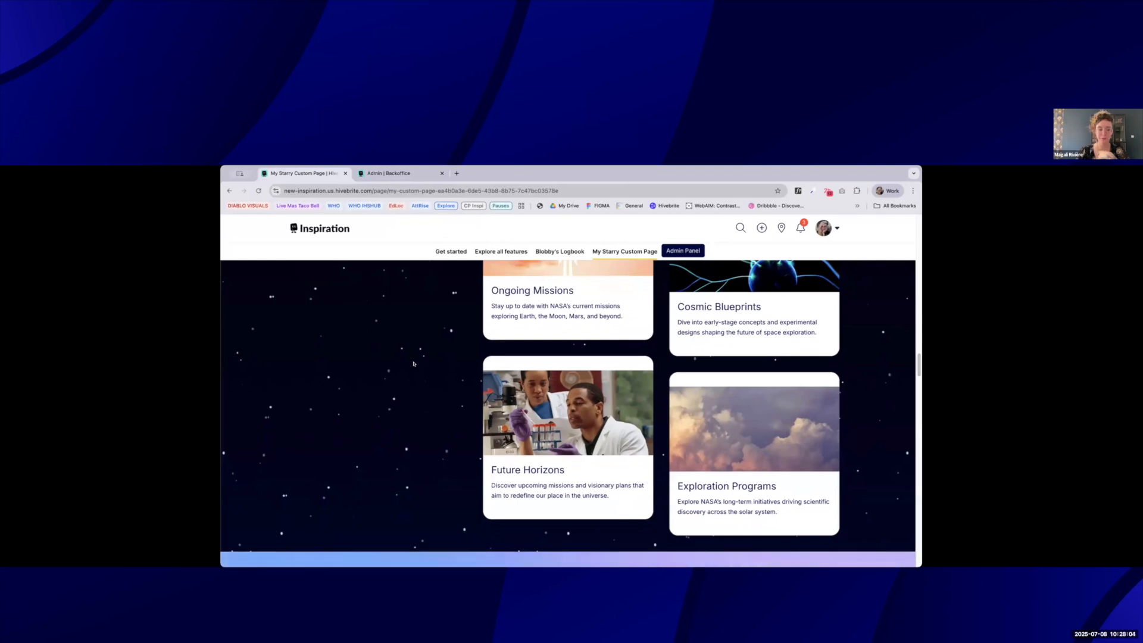
scroll(414, 363, "down", 5)
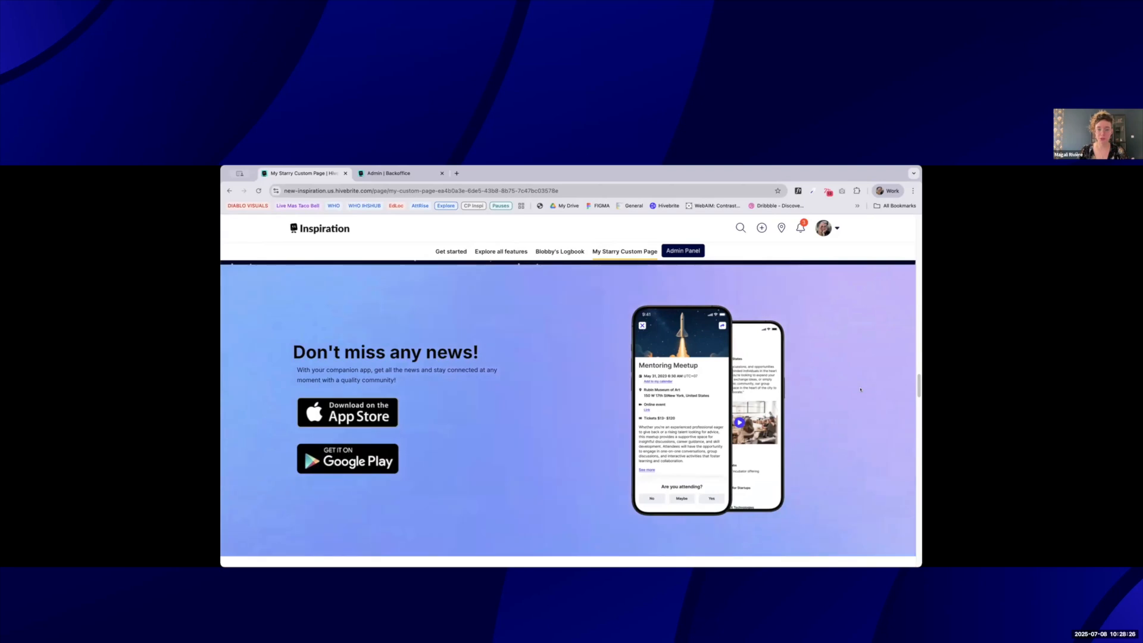
Reopen the page builder's mobile preview, check the starry project cards and Don't miss any news! section, and close it.
left_click(404, 173)
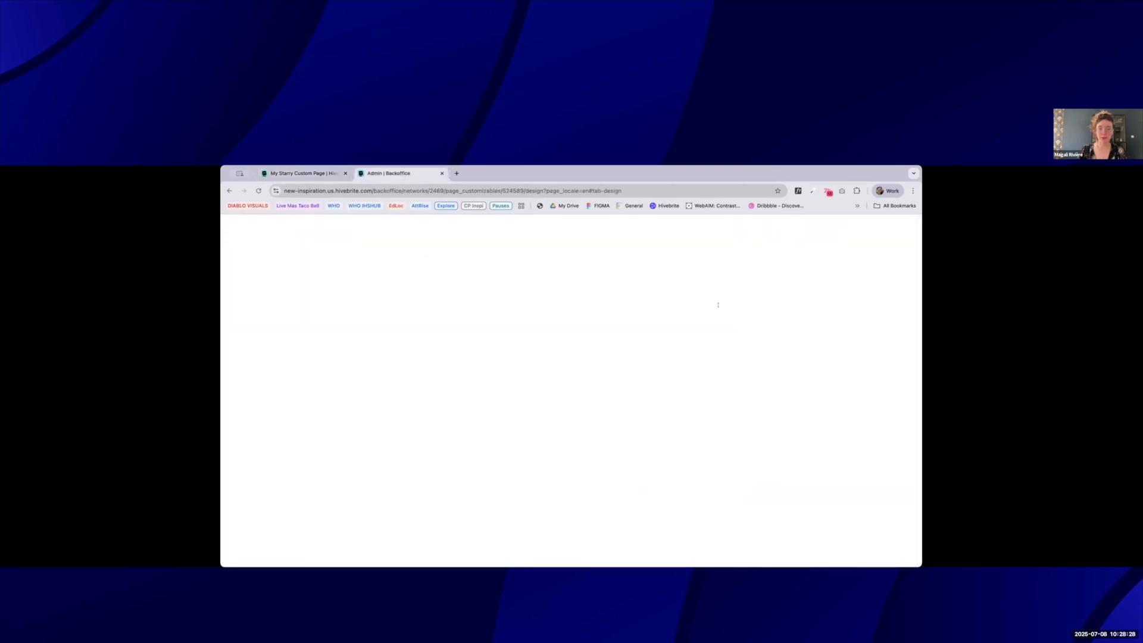
left_click(778, 230)
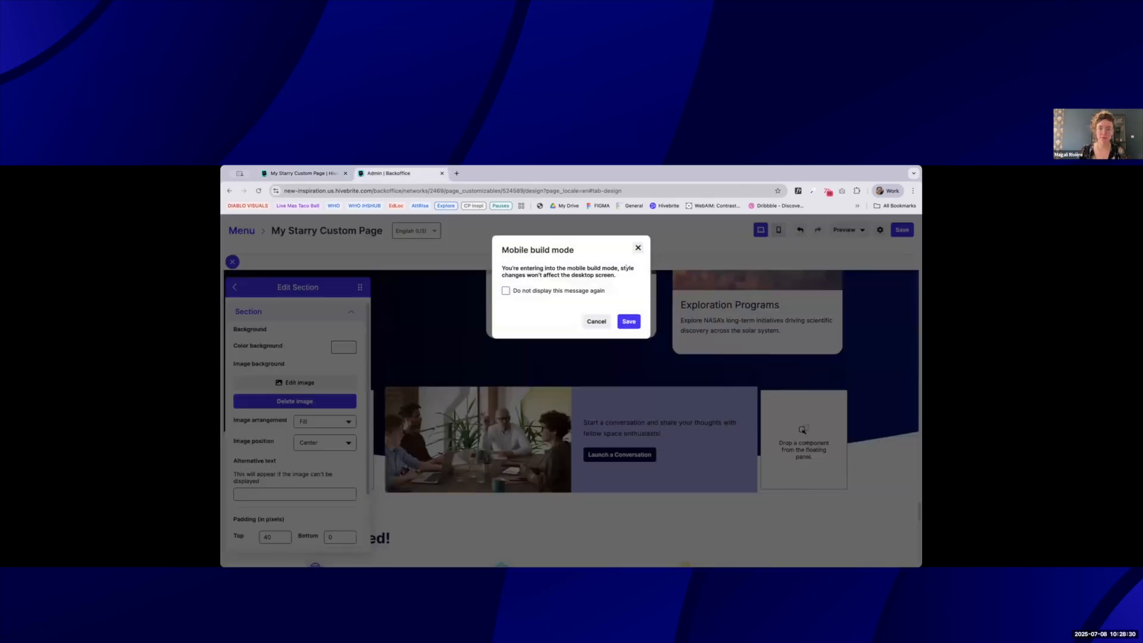
key("Escape")
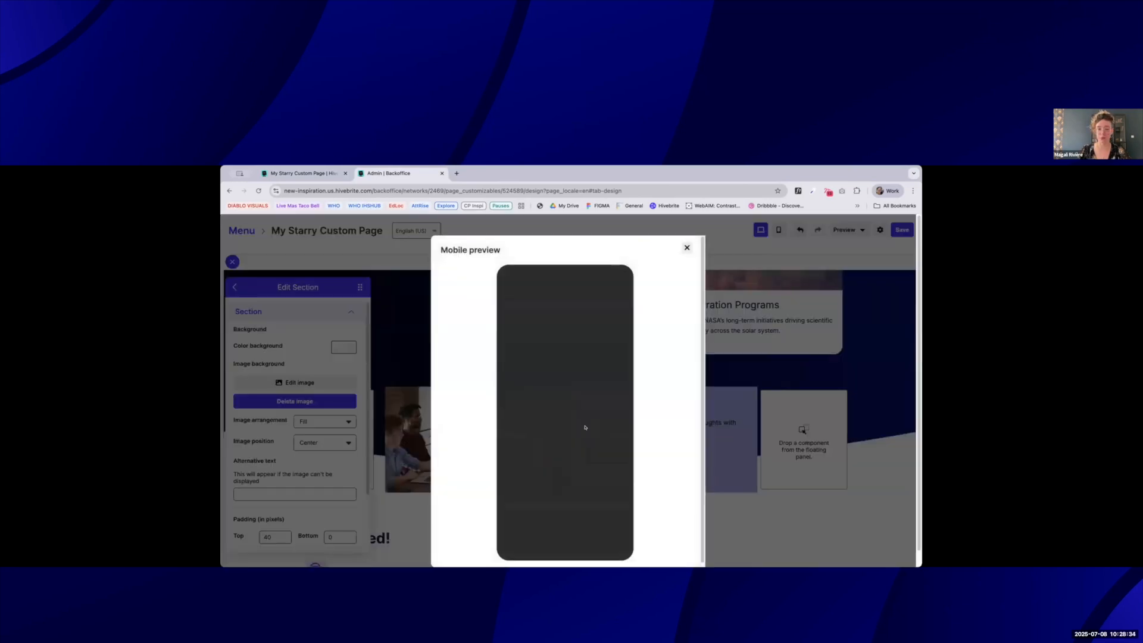
scroll(585, 428, "down", 15)
scroll(588, 429, "down", 10)
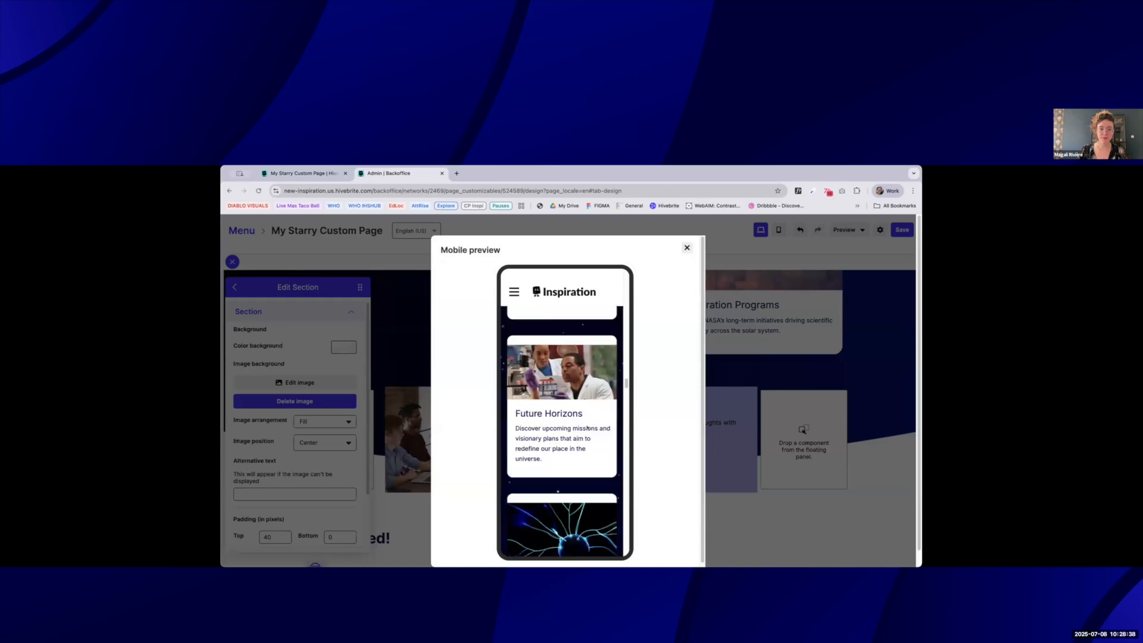
scroll(587, 426, "up", 2)
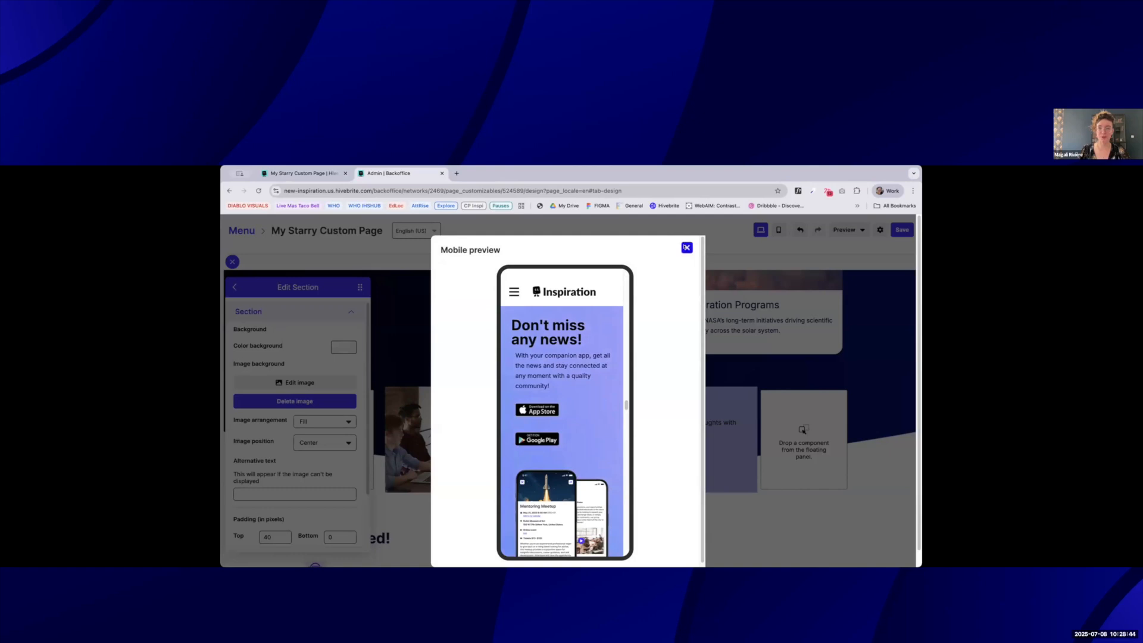
left_click(685, 248)
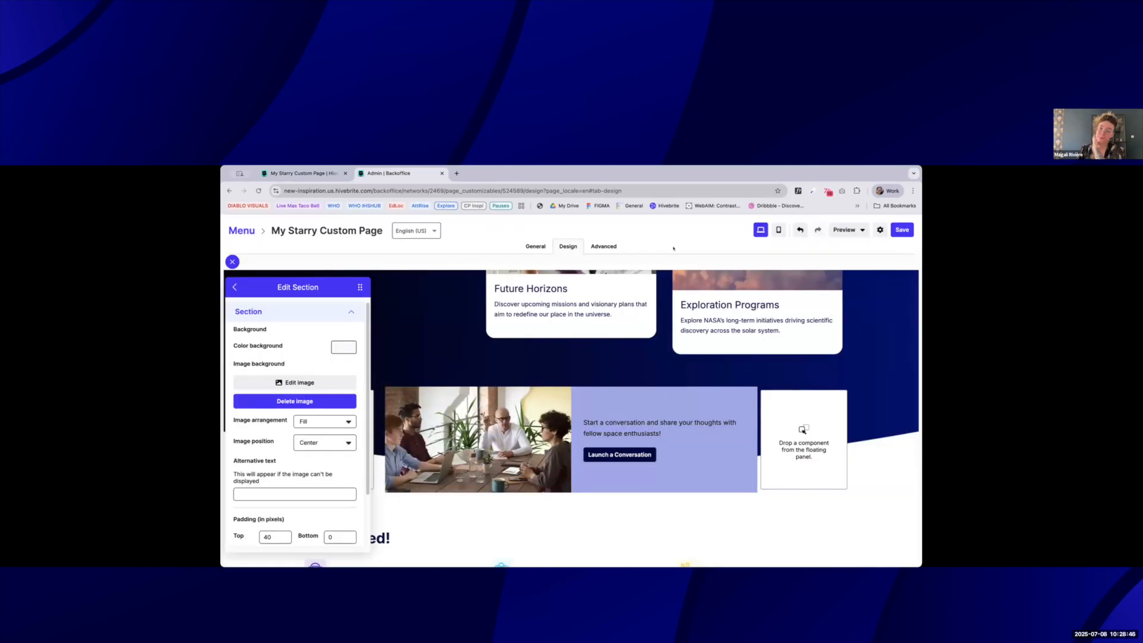
scroll(714, 346, "up", 10)
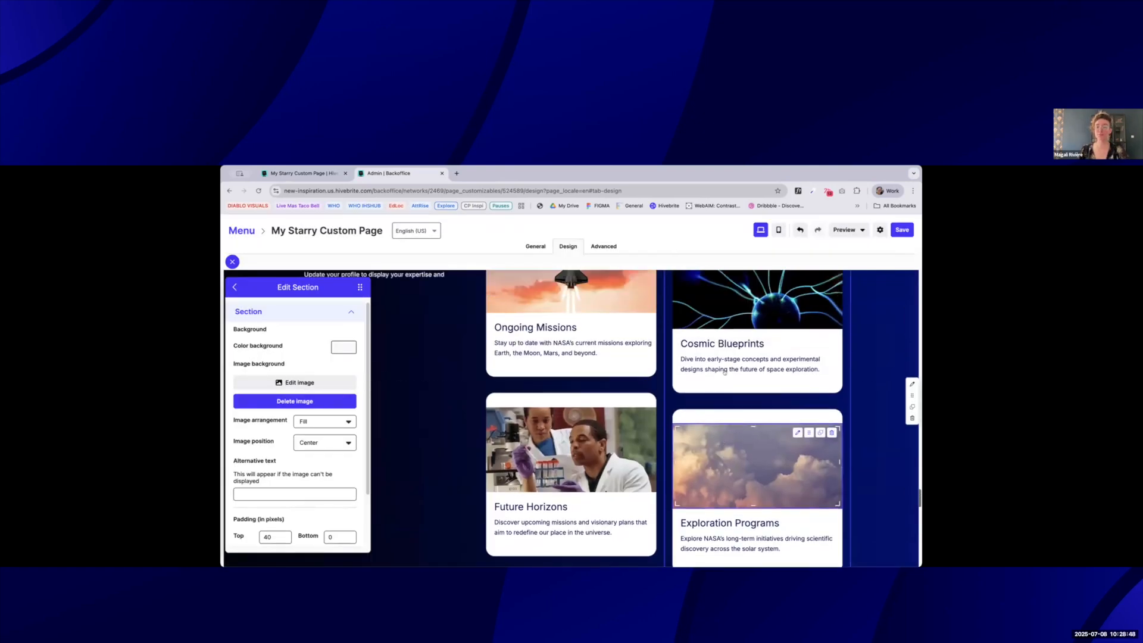
Close the section editor, switch to the live page, and examine the dark testimonial banner above the card strips.
scroll(738, 375, "down", 10)
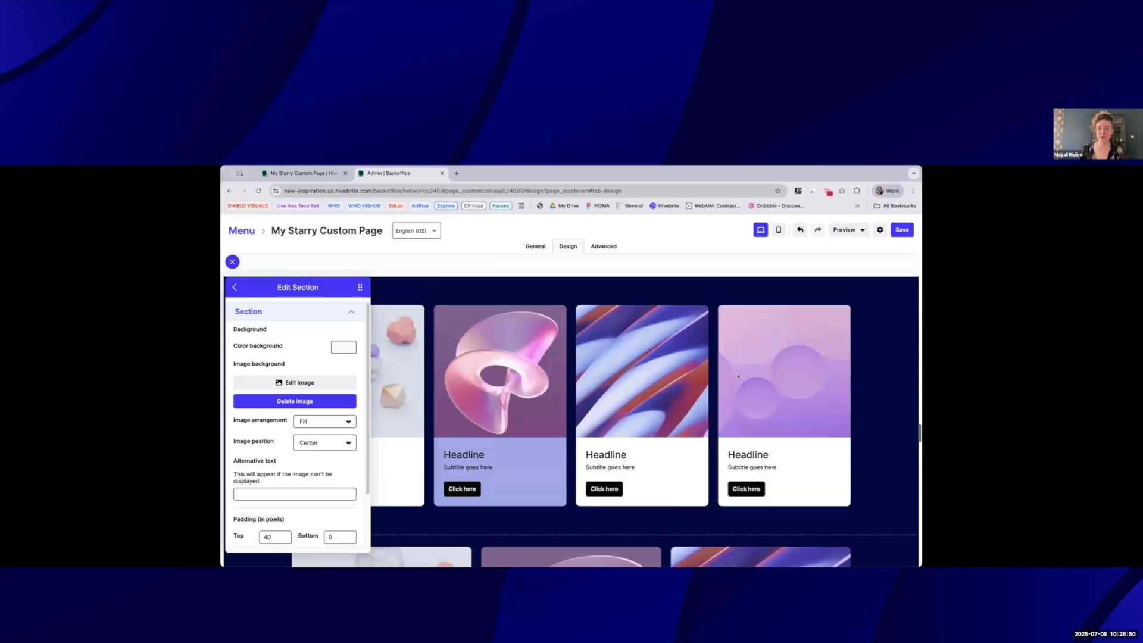
left_click(232, 262)
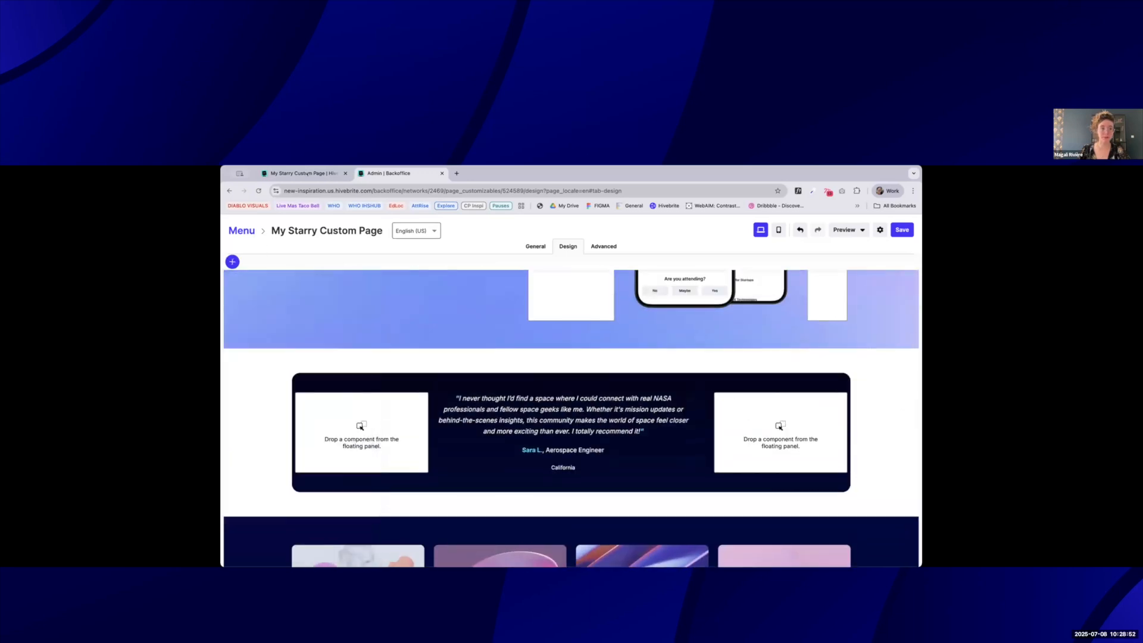
left_click(308, 174)
scroll(632, 394, "down", 5)
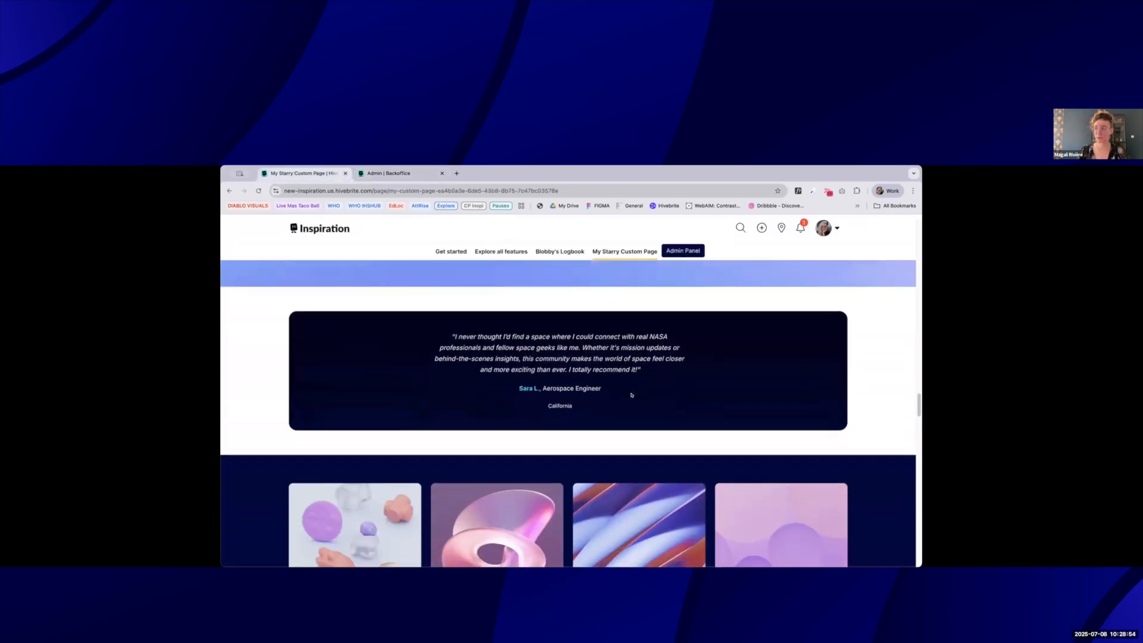
scroll(632, 395, "down", 3)
scroll(632, 394, "up", 5)
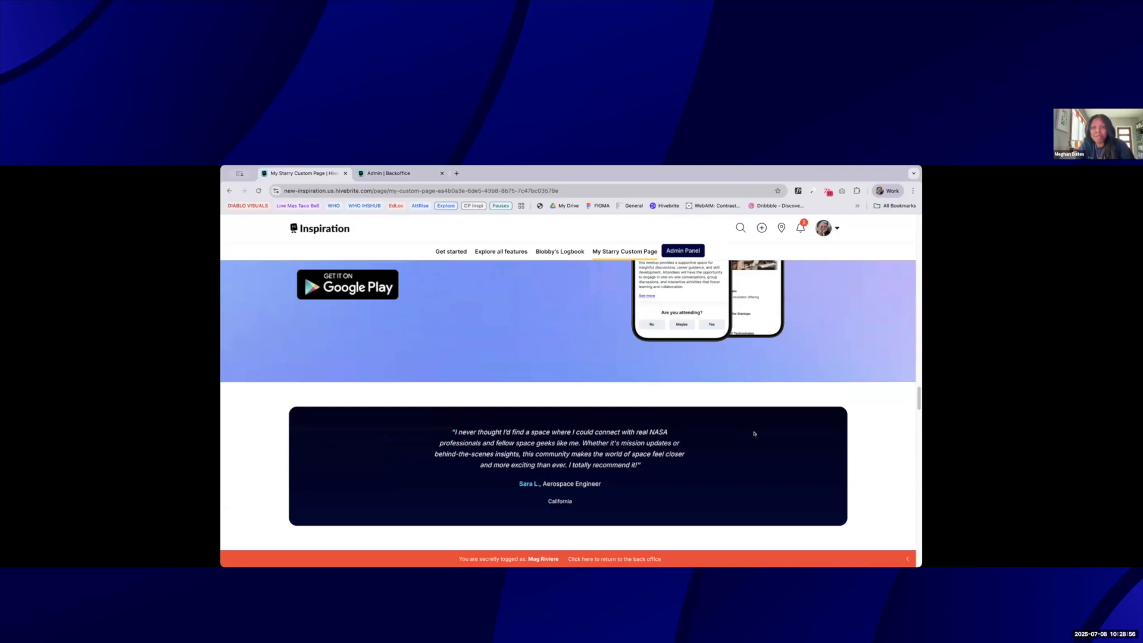
scroll(754, 434, "down", 1)
scroll(797, 463, "down", 3)
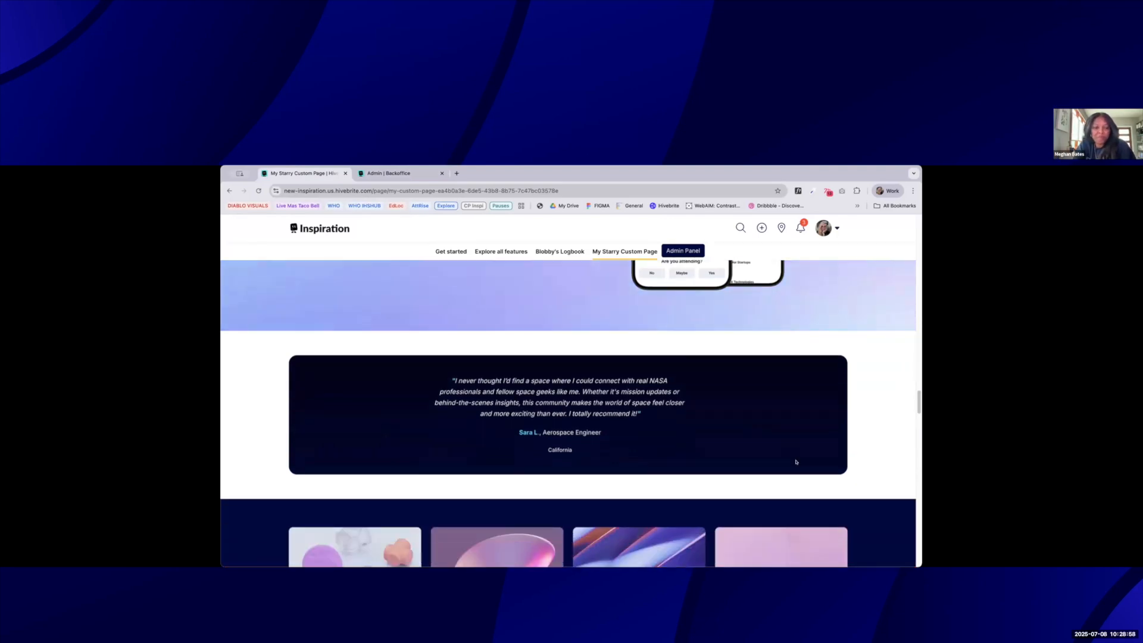
scroll(655, 417, "down", 1)
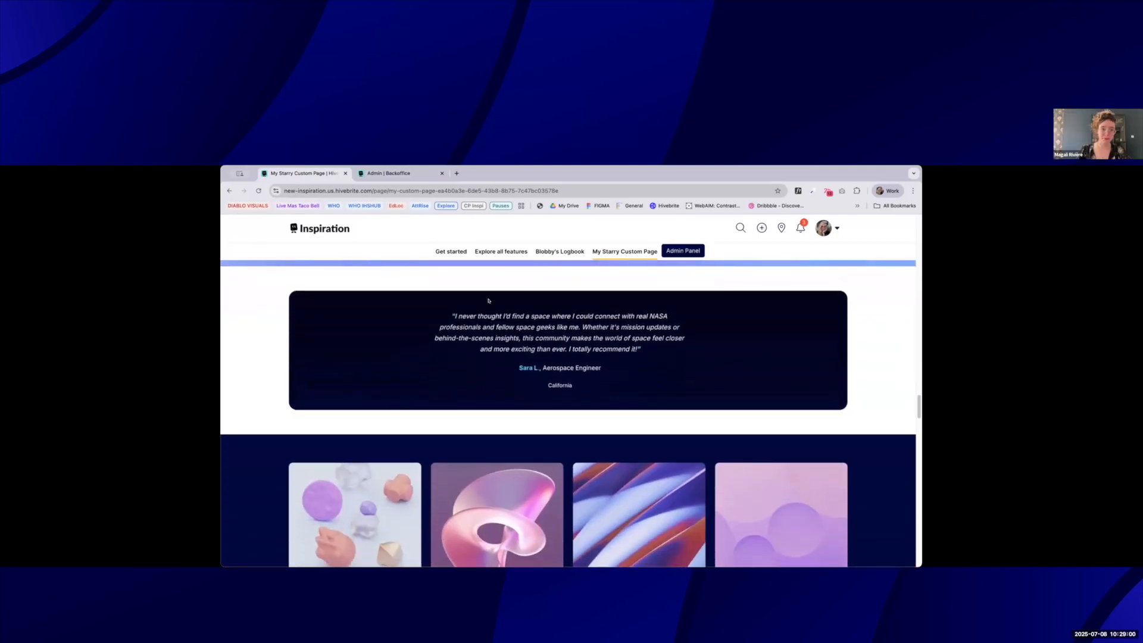
Return to the page builder and open the style settings of the four-card strip below the testimonial, at its frame background colors.
key("ctrl+Tab")
scroll(904, 461, "down", 5)
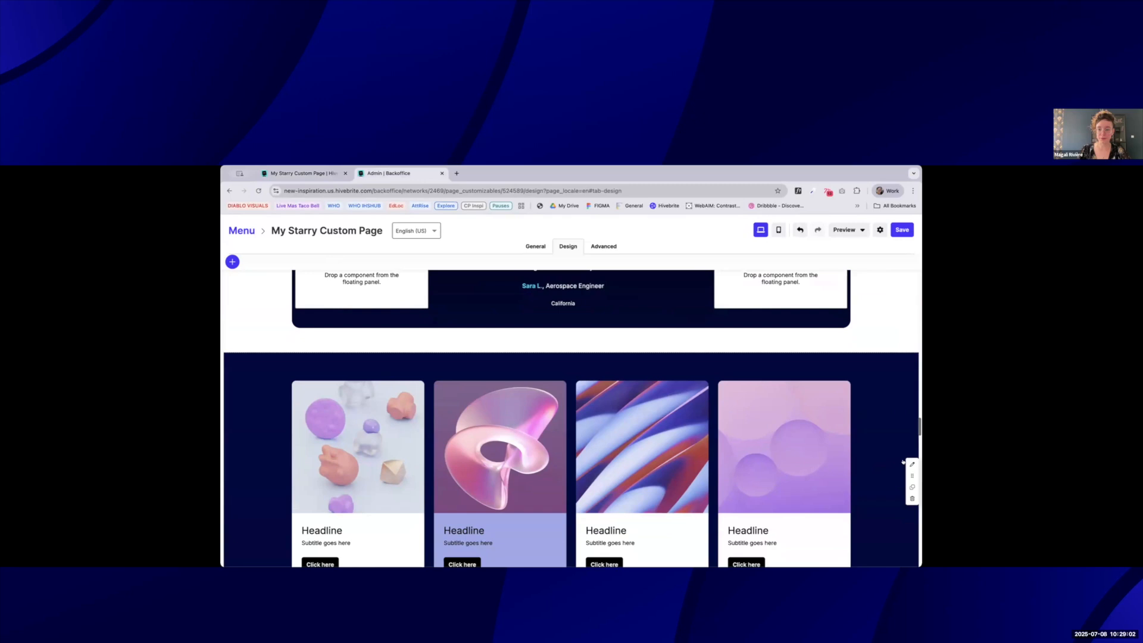
left_click(317, 390)
left_click(334, 308)
scroll(310, 339, "down", 3)
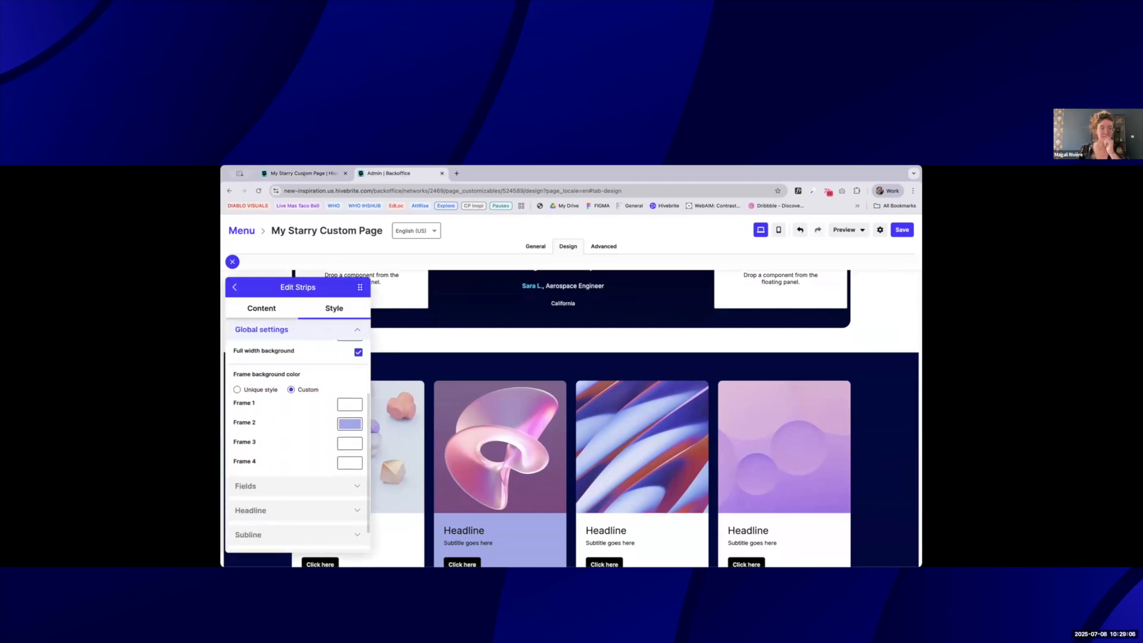
Examine the live page's card strips, from the four image cards through the carousel and text-only colored cards to the large image cards.
left_click(336, 173)
scroll(815, 383, "down", 3)
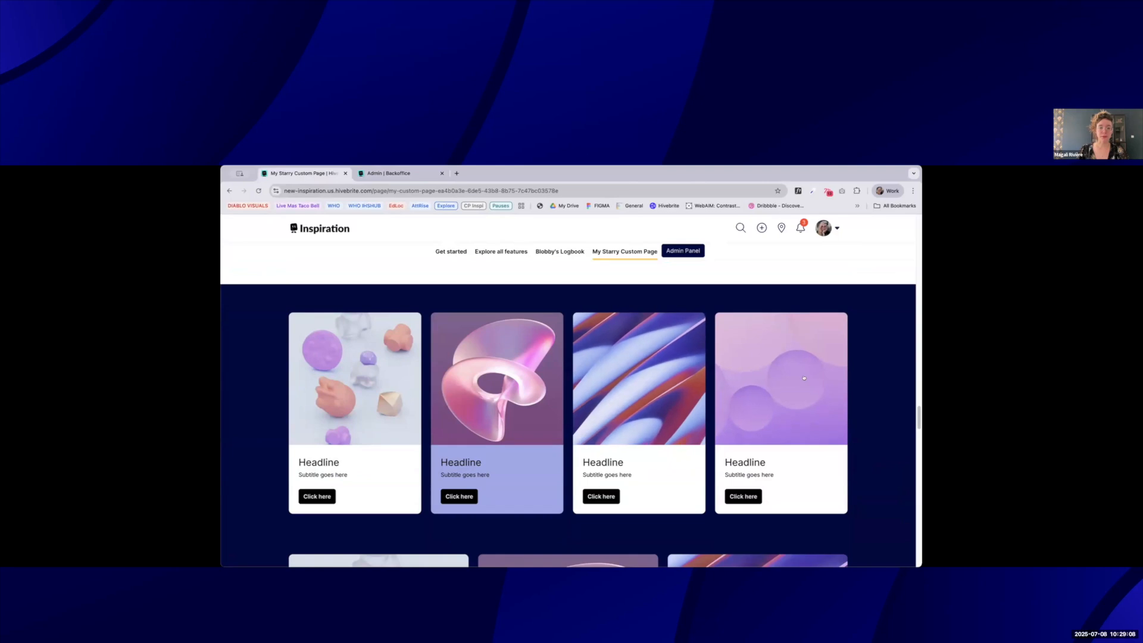
left_click(386, 173)
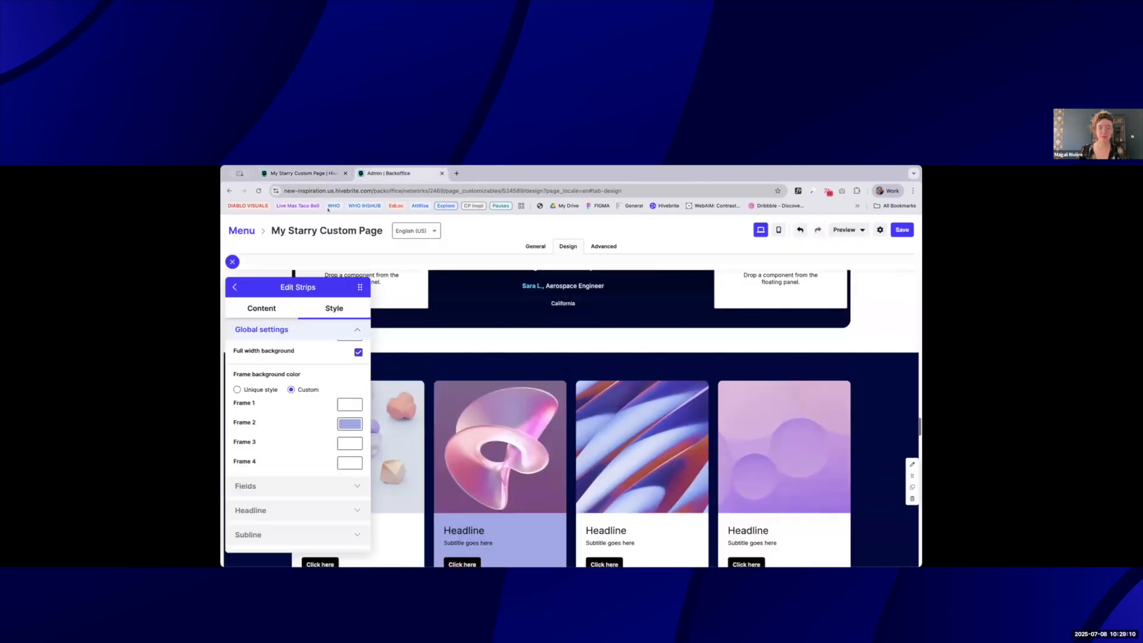
left_click(330, 173)
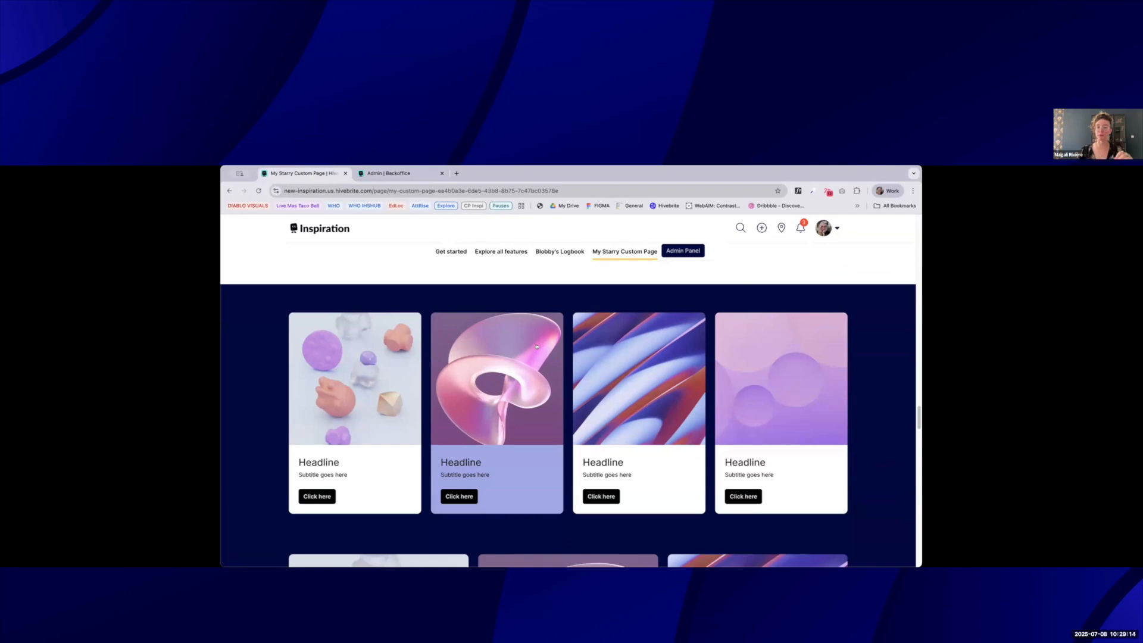
scroll(854, 413, "down", 1)
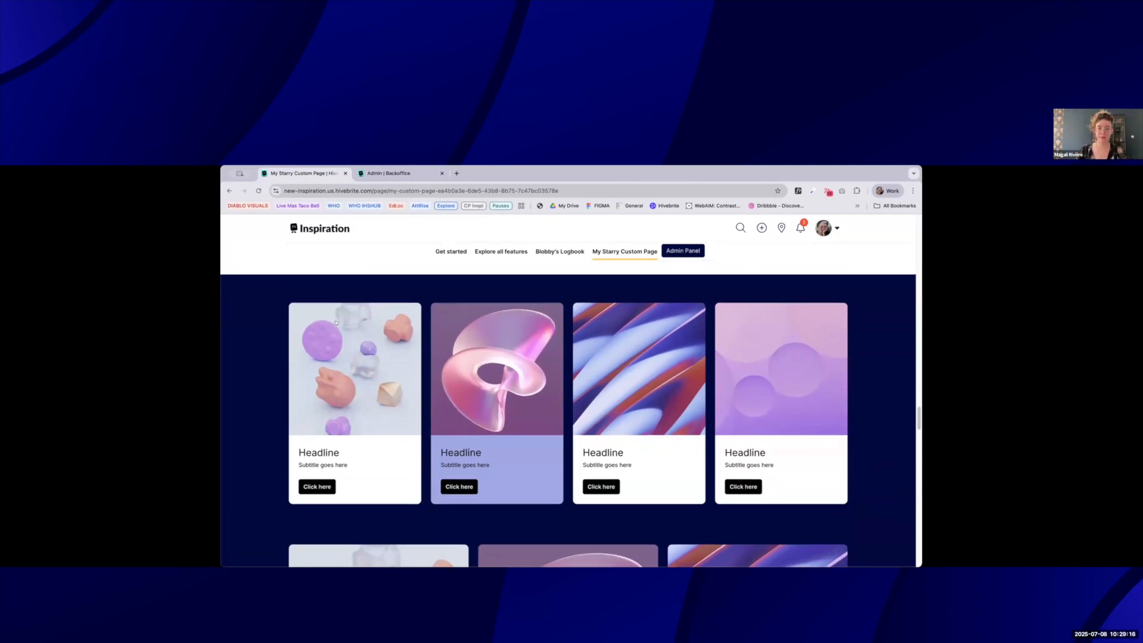
scroll(886, 401, "down", 5)
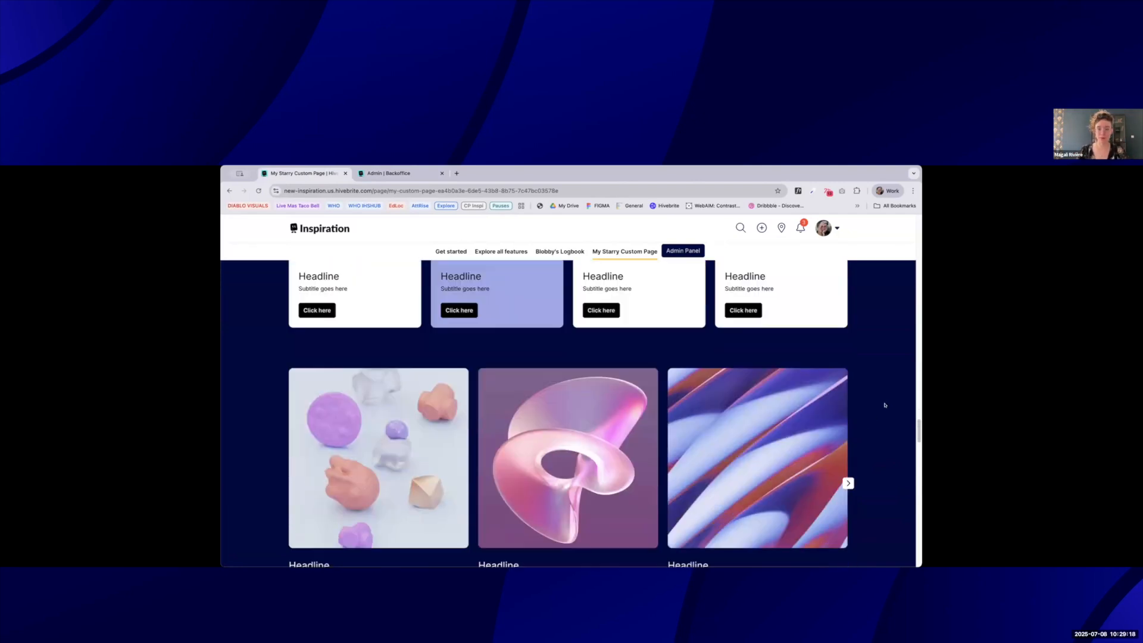
scroll(886, 388, "up", 1)
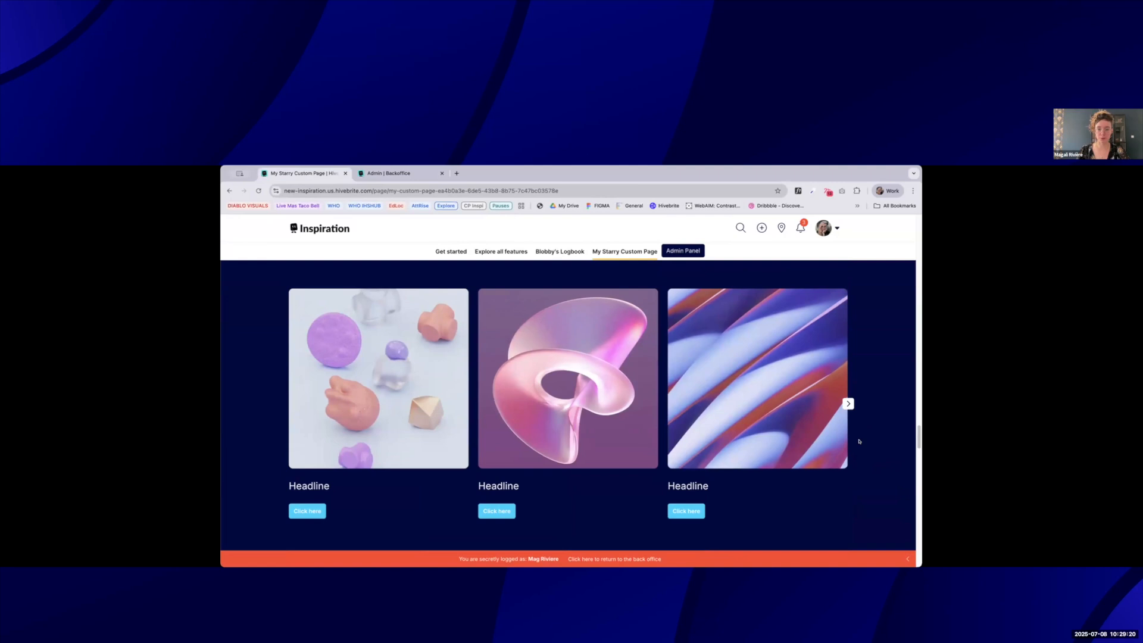
scroll(859, 442, "down", 3)
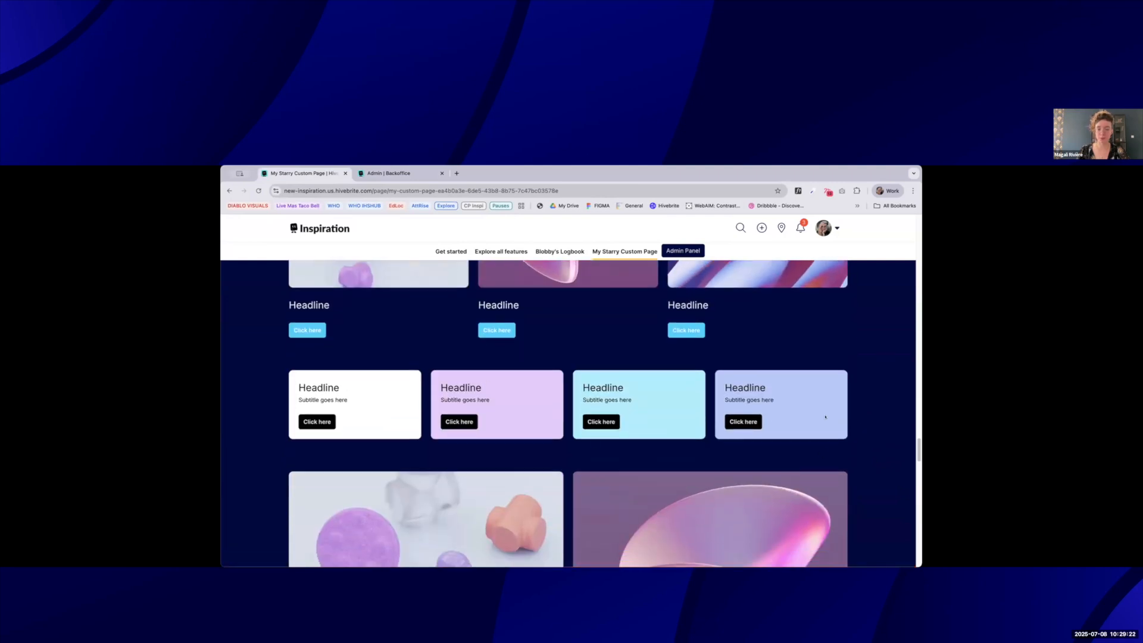
scroll(826, 417, "down", 3)
Return to the page builder and set the four-card strip's frame background color to Unique style.
key("ctrl+Tab")
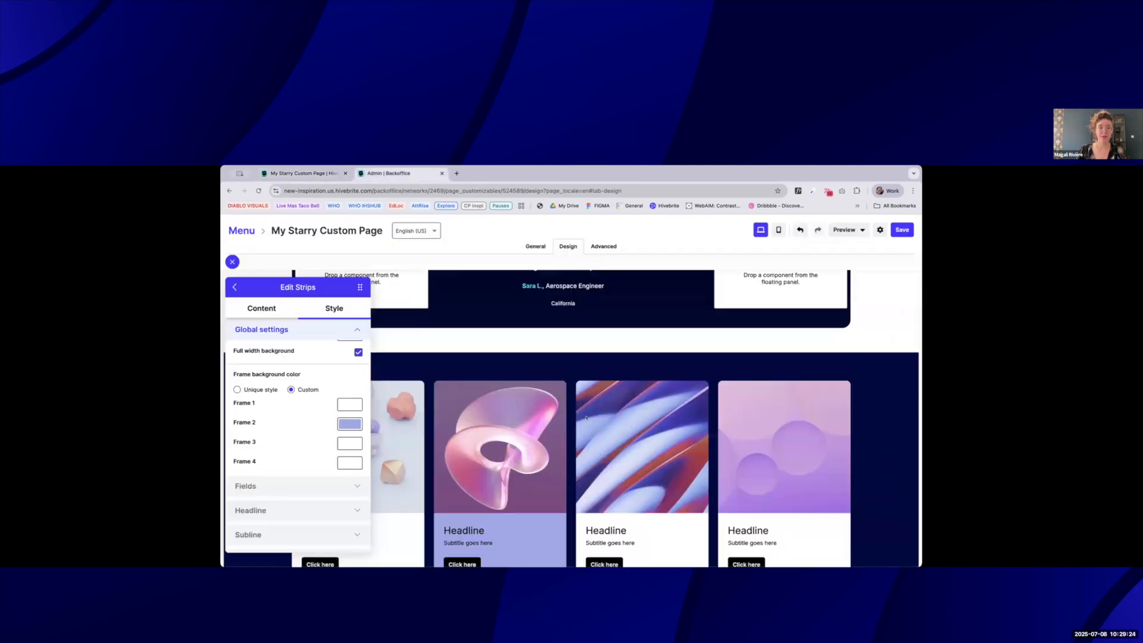
mouse_move(912, 464)
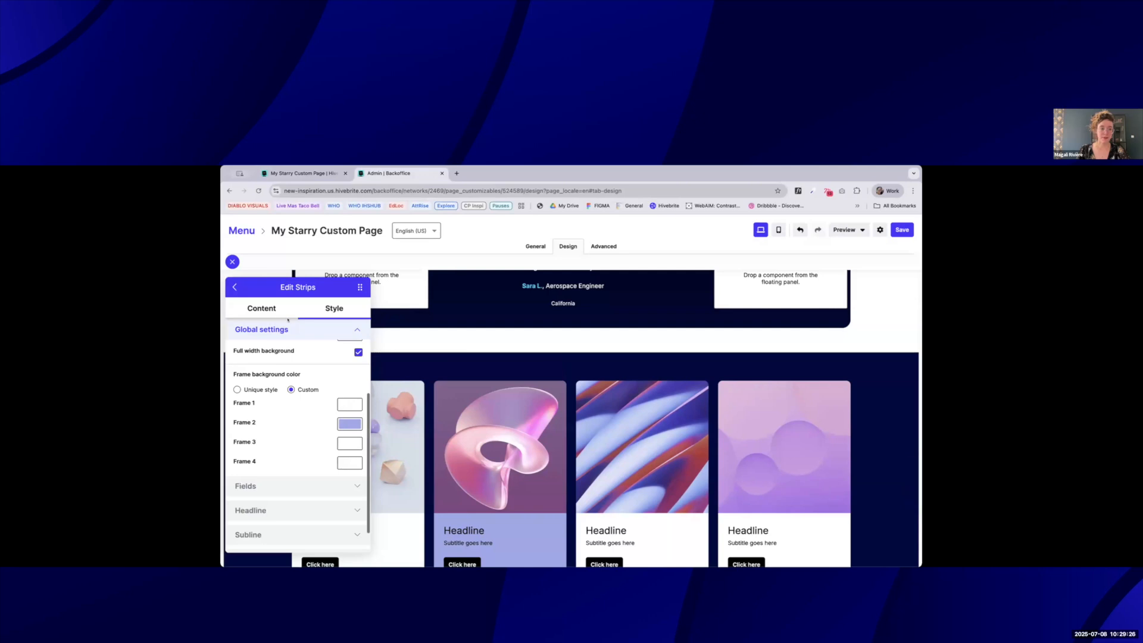
left_click(254, 389)
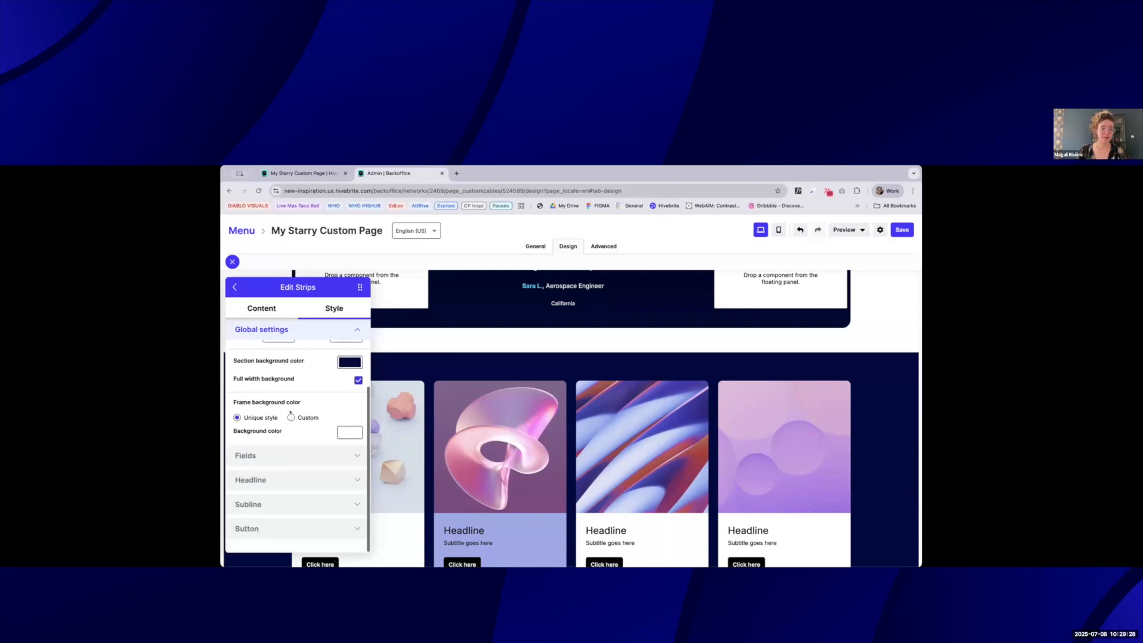
scroll(239, 331, "up", 3)
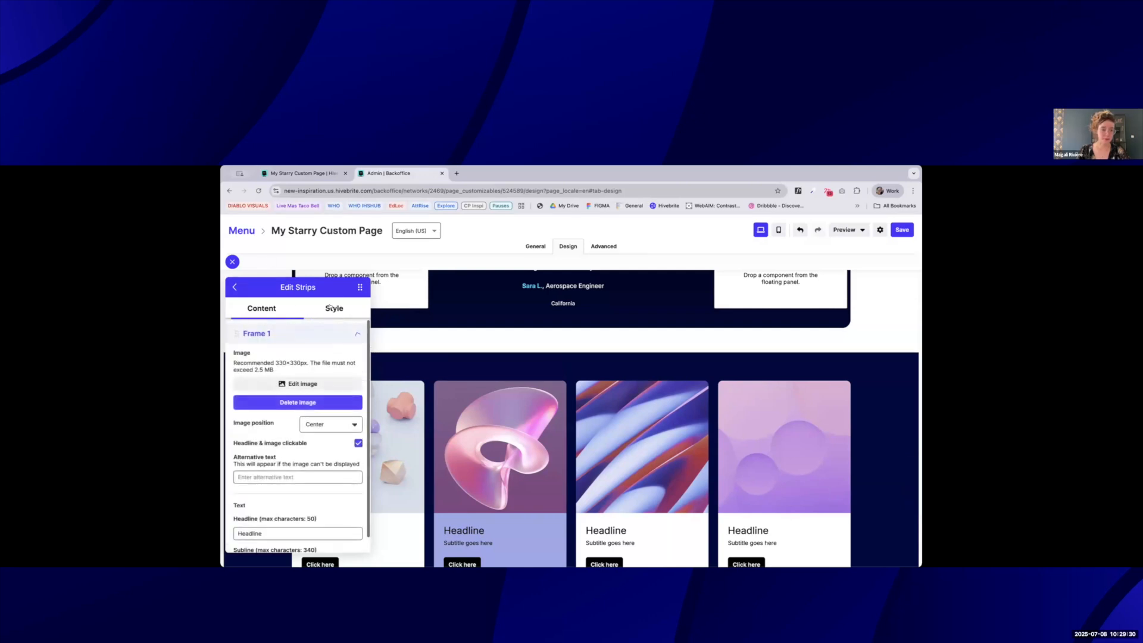
scroll(319, 372, "down", 3)
scroll(320, 380, "up", 2)
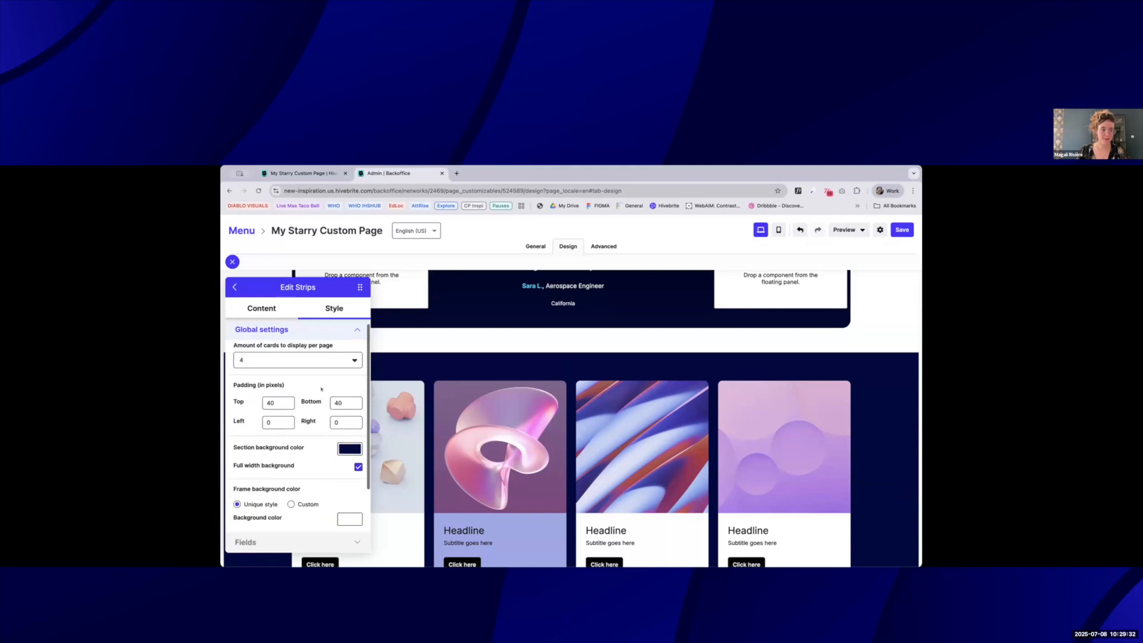
Review the options for the amount of cards displayed per page and compare the strips further down the page.
left_click(315, 360)
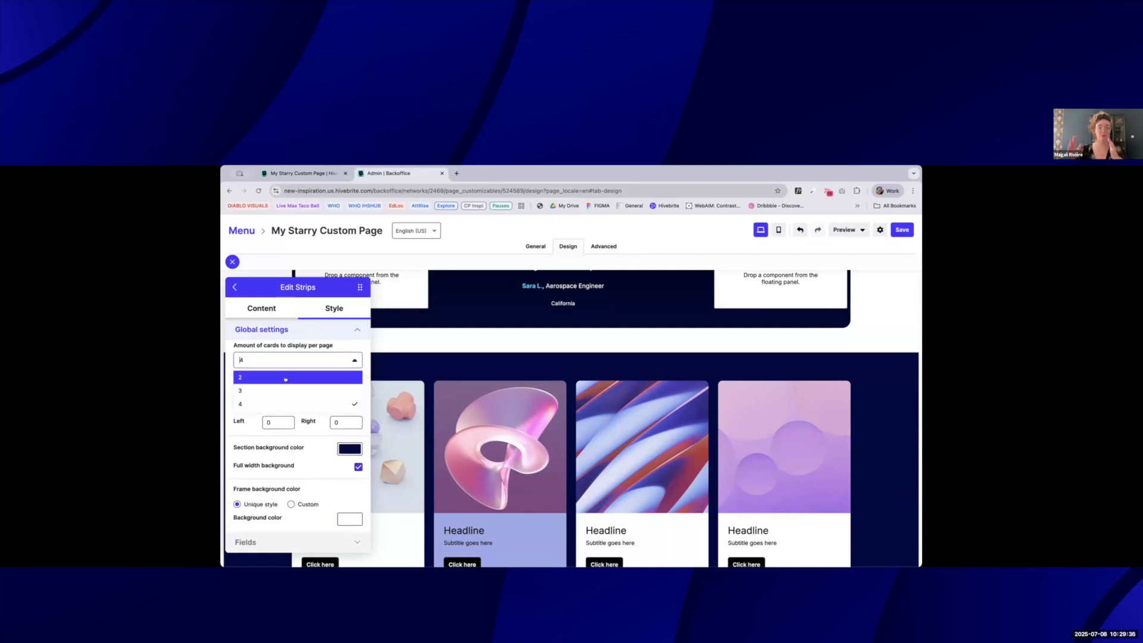
scroll(643, 429, "down", 5)
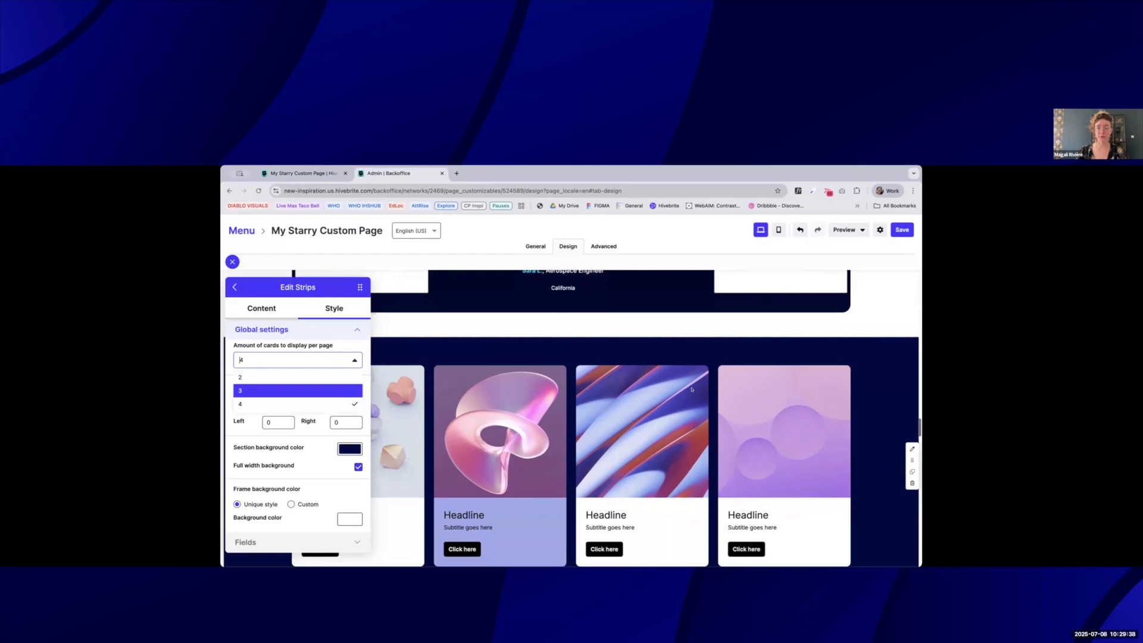
scroll(836, 447, "down", 10)
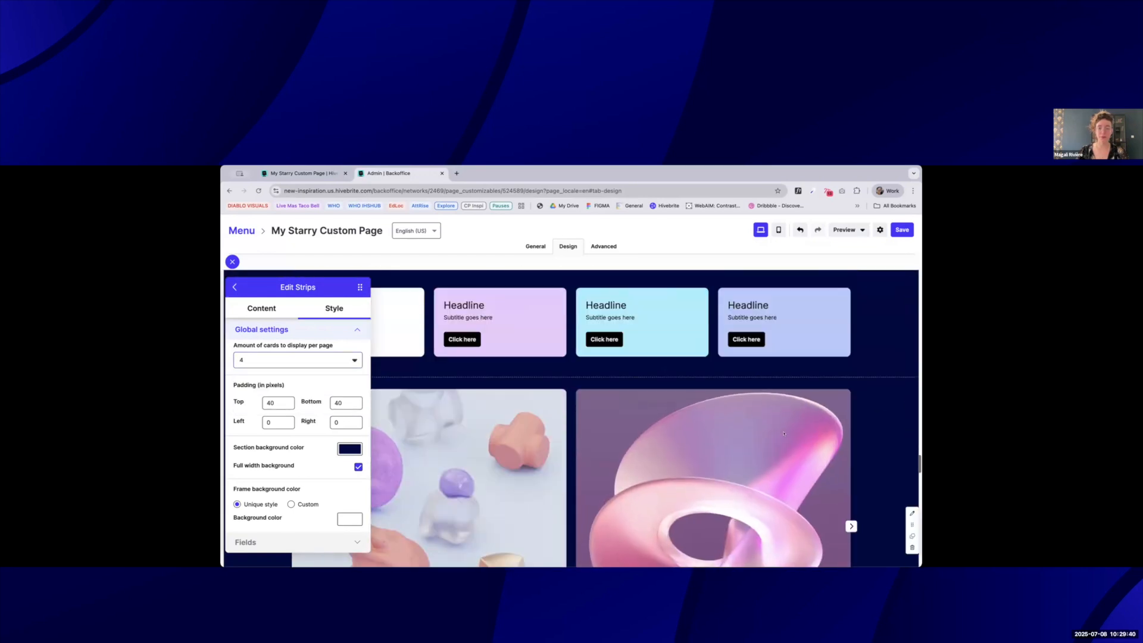
scroll(699, 464, "down", 5)
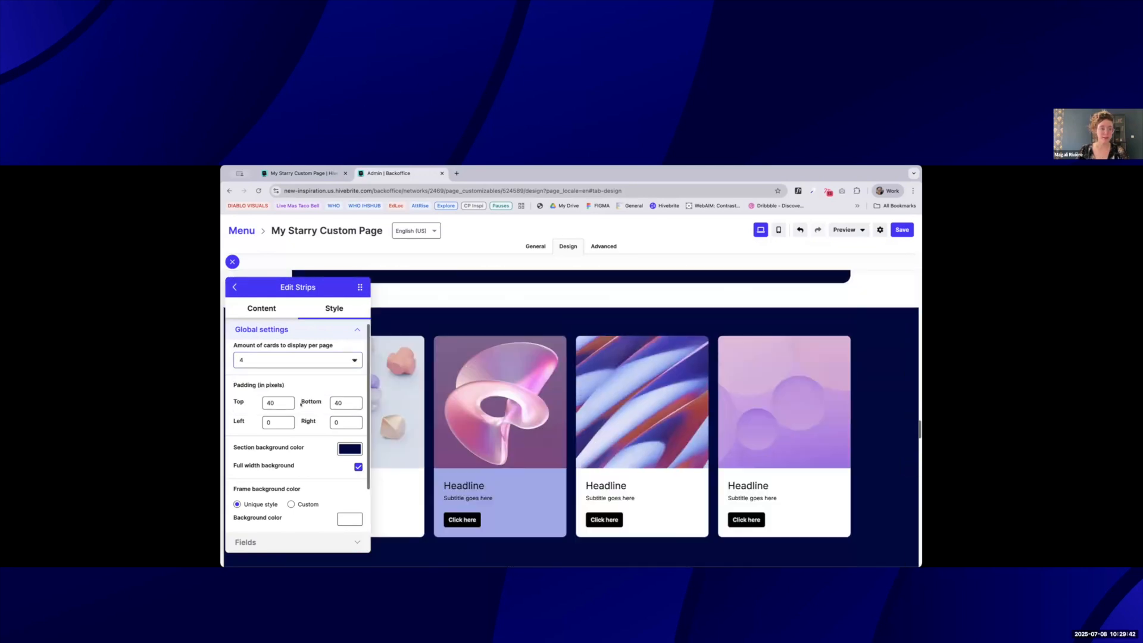
scroll(290, 422, "down", 3)
scroll(290, 422, "up", 2)
scroll(290, 422, "down", 2)
Set the strip's frame background color to Custom and make Frame 2 white, FFFFFF.
left_click(292, 417)
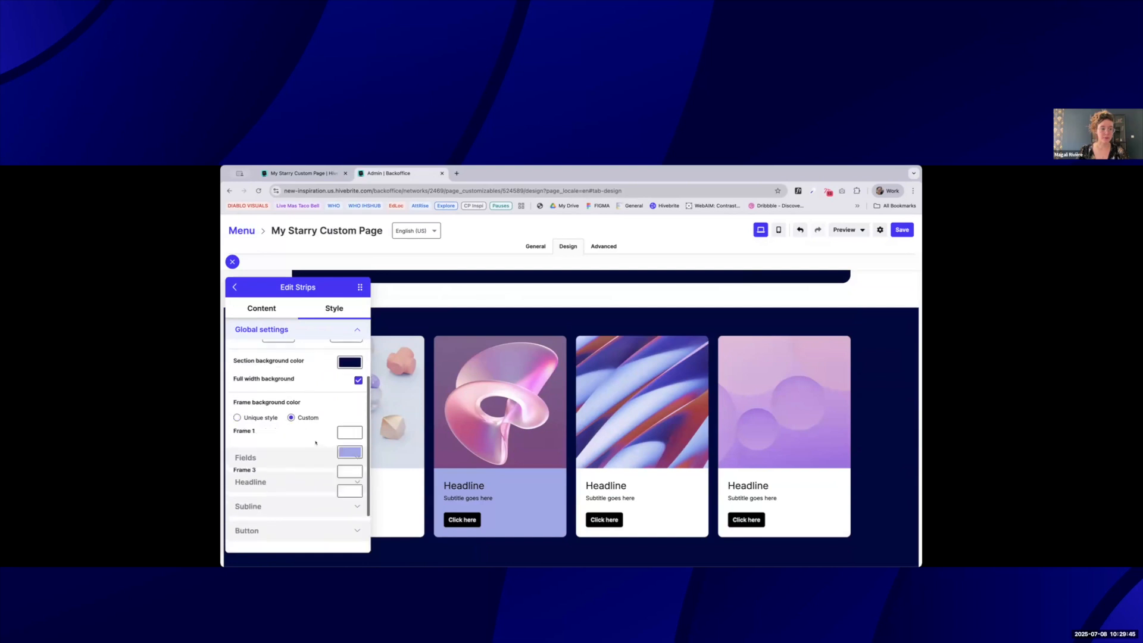
left_click(344, 453)
left_click(273, 456)
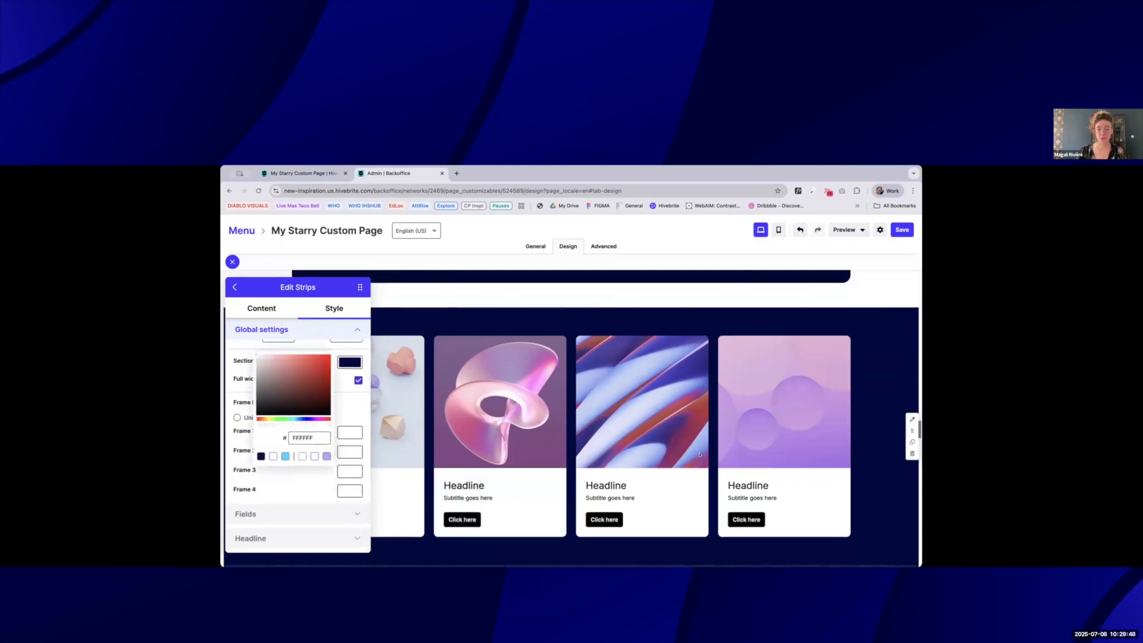
scroll(717, 464, "up", 3)
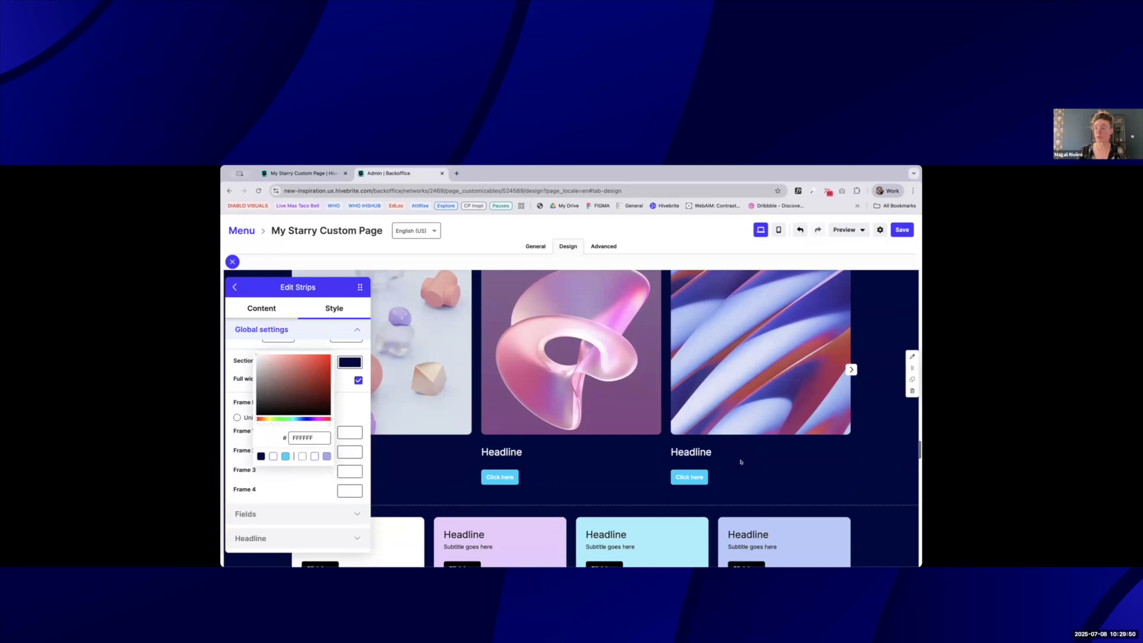
scroll(742, 462, "up", 5)
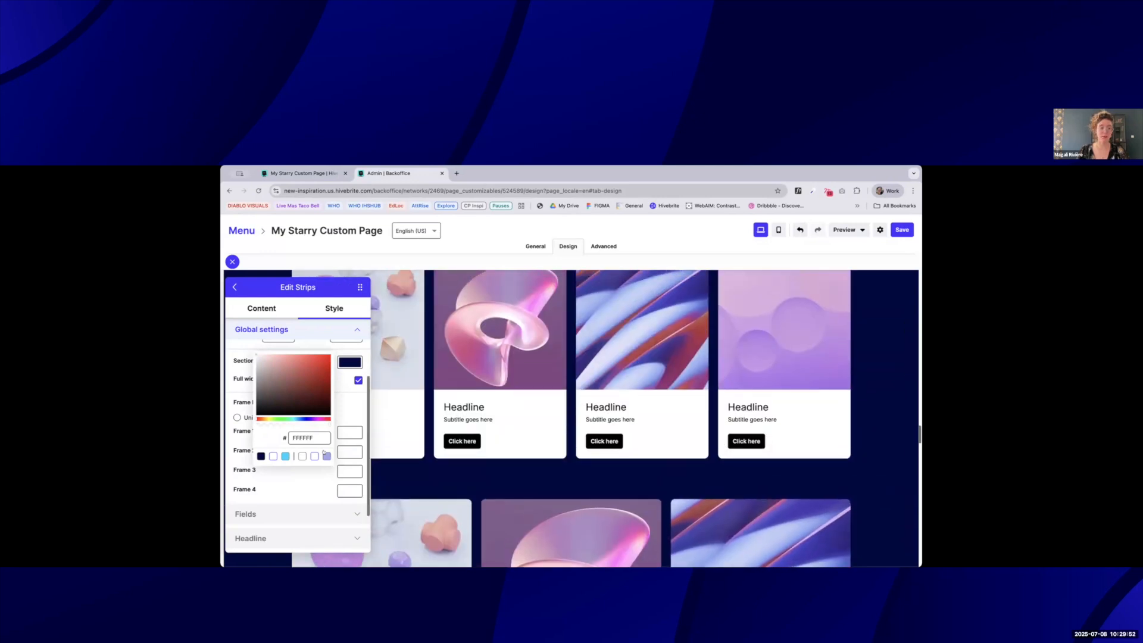
Set the background color of Frame 2 to lavender 9EA8EC and of Frame 4 to light blue 00D1FF.
left_click(234, 426)
left_click(350, 452)
left_click(326, 456)
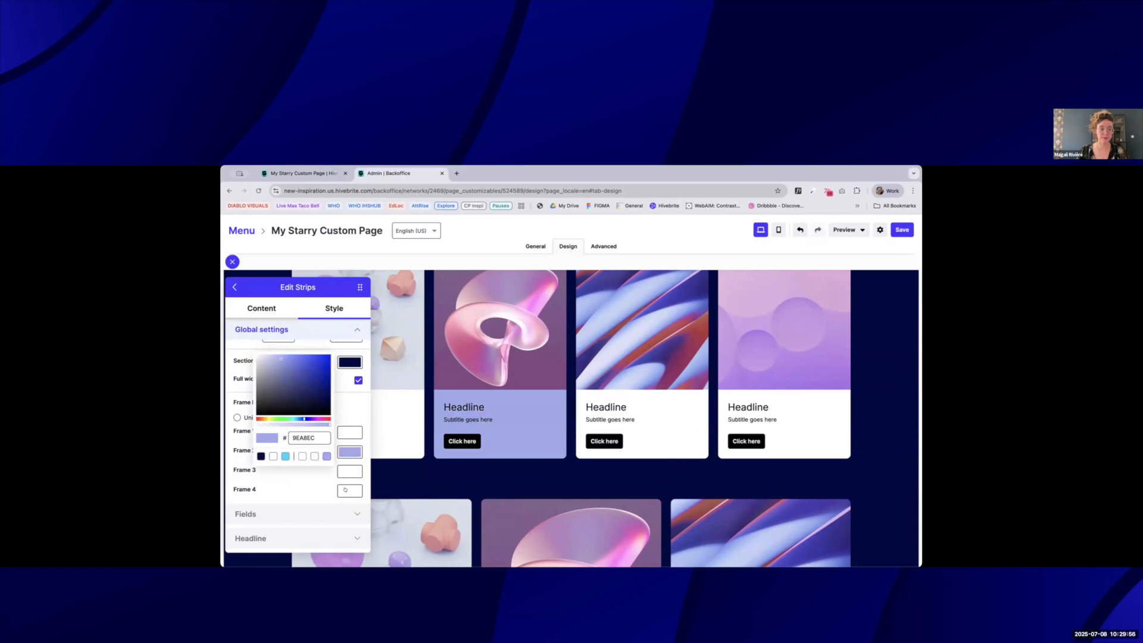
left_click(345, 489)
left_click(286, 456)
scroll(452, 324, "down", 10)
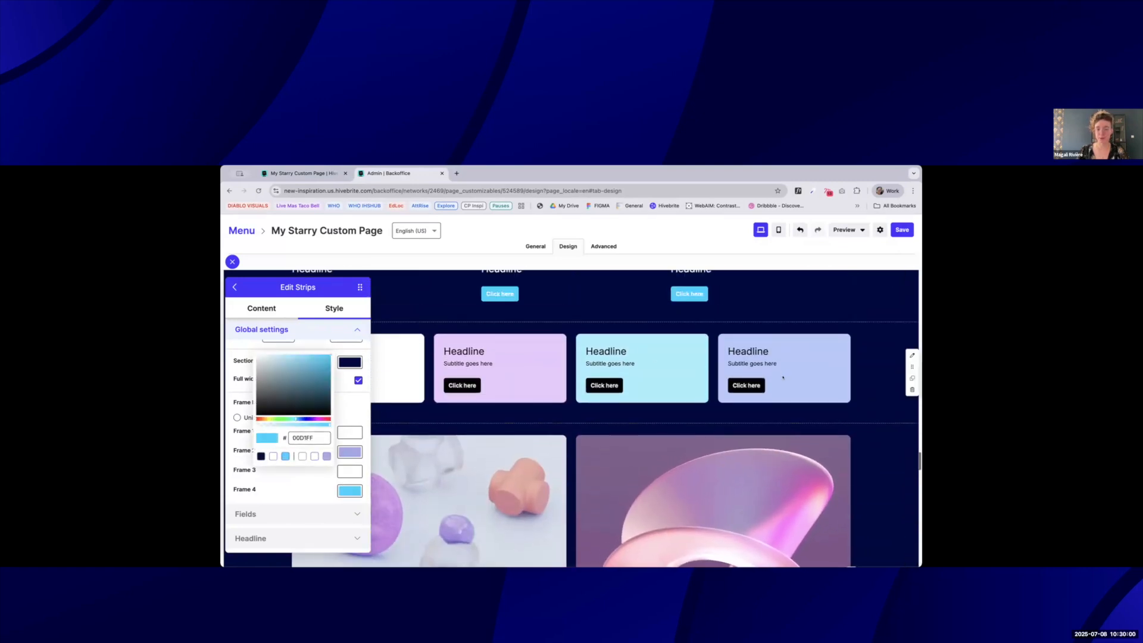
scroll(792, 405, "down", 10)
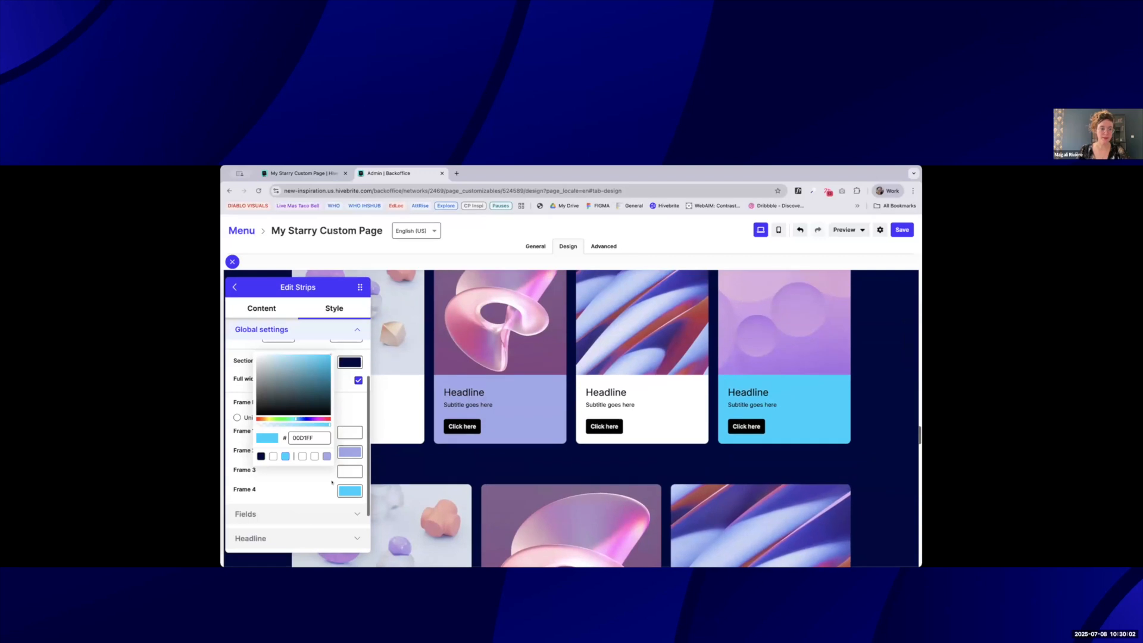
scroll(320, 494, "down", 2)
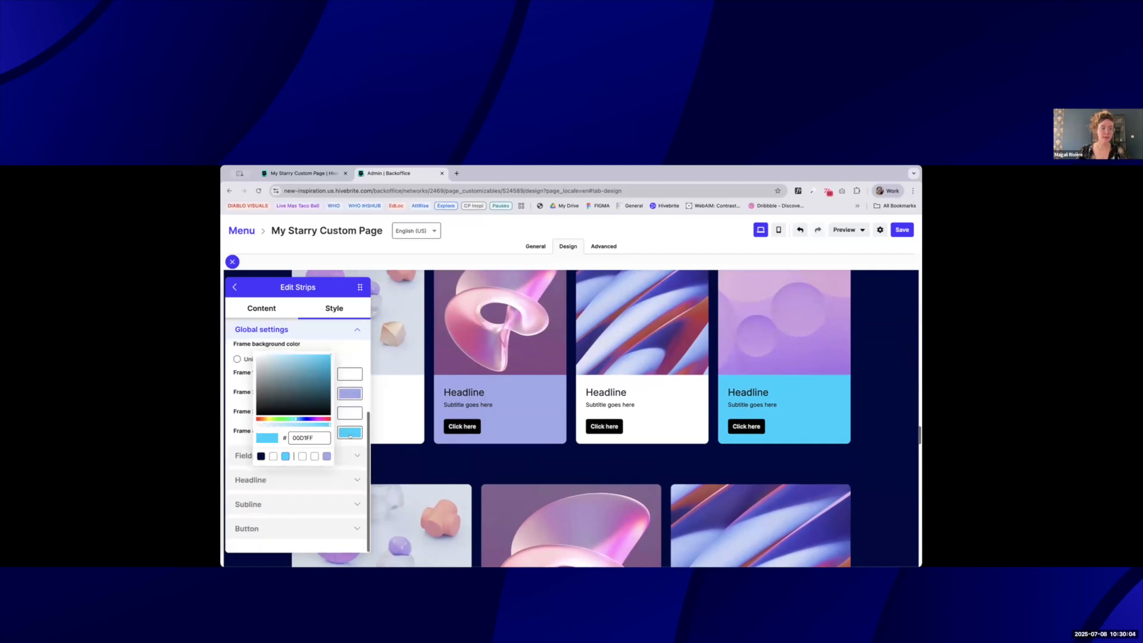
Open the four-card strip's Fields settings and try hiding the cards' Image field, restoring it after the check.
left_click(350, 437)
left_click(244, 456)
scroll(298, 464, "down", 1)
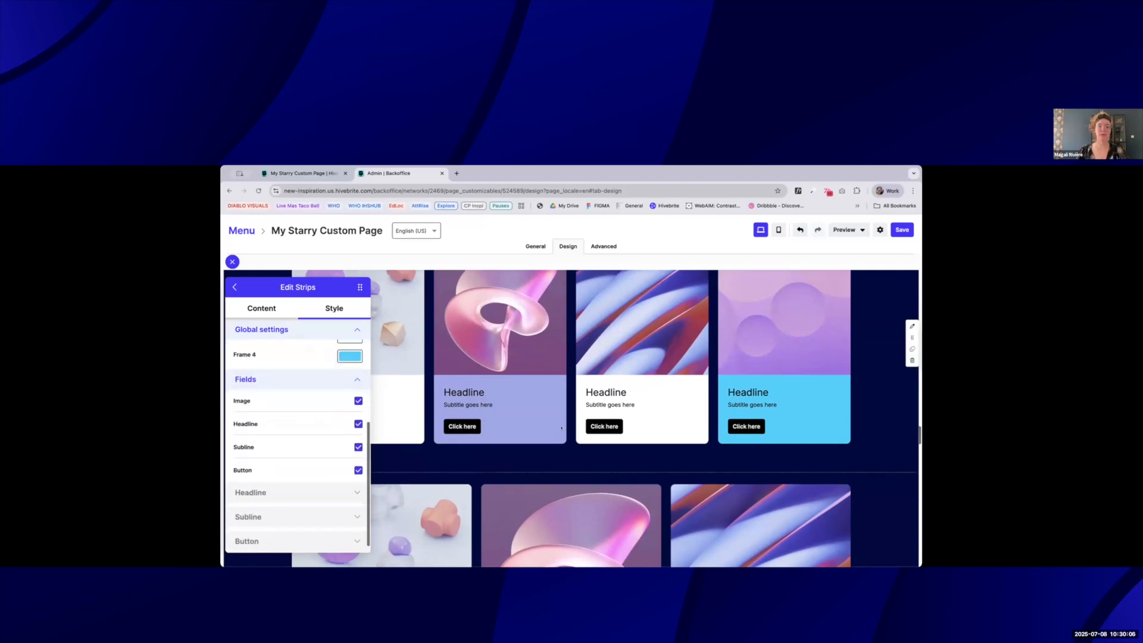
left_click(358, 400)
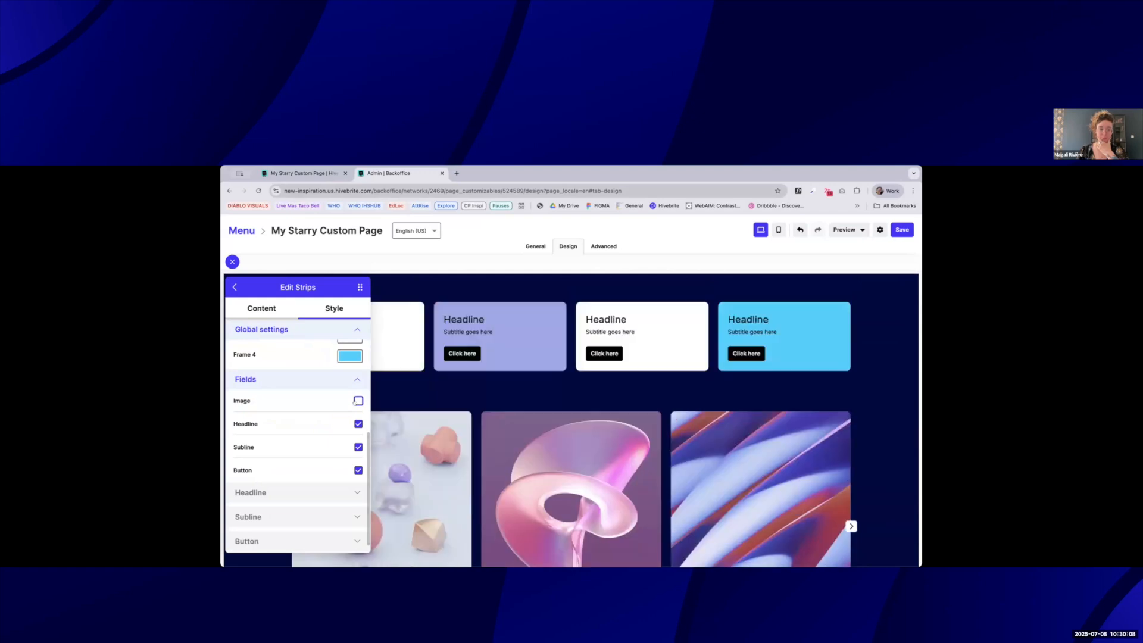
left_click(356, 402)
Try hiding the strip's Headline, Subline and Button fields, and turn all three back on.
left_click(357, 423)
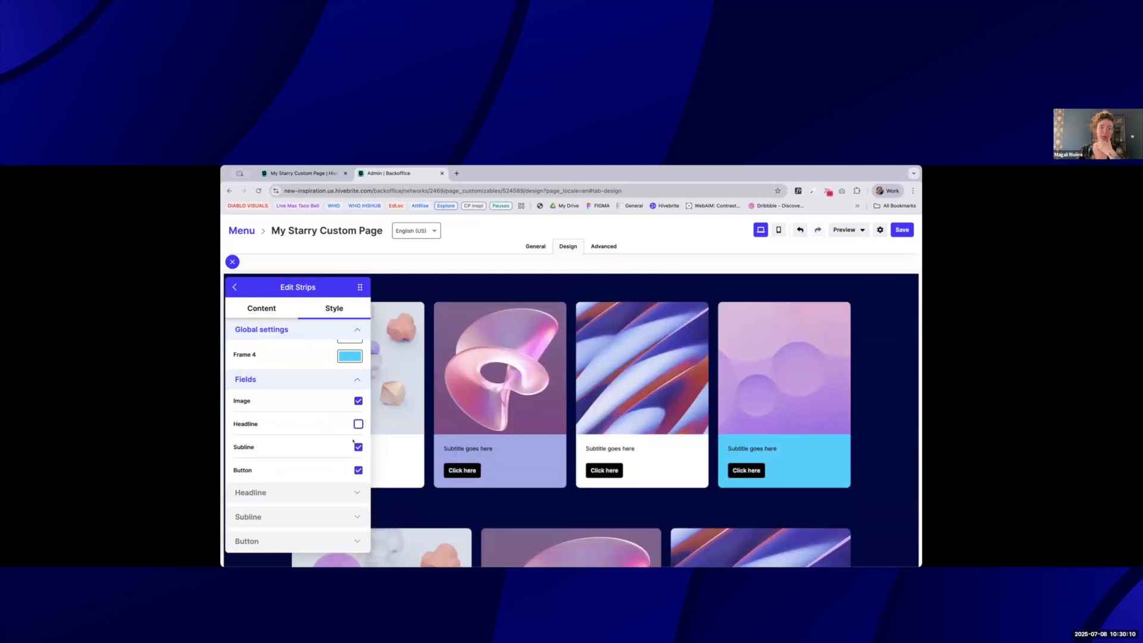
left_click(357, 448)
left_click(358, 470)
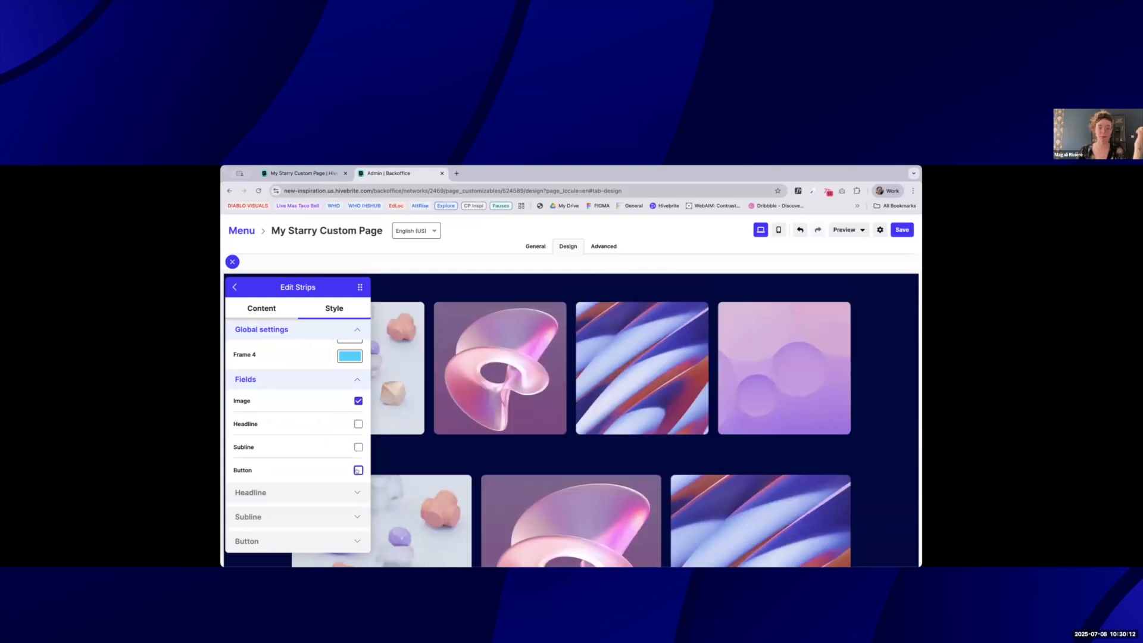
left_click(357, 470)
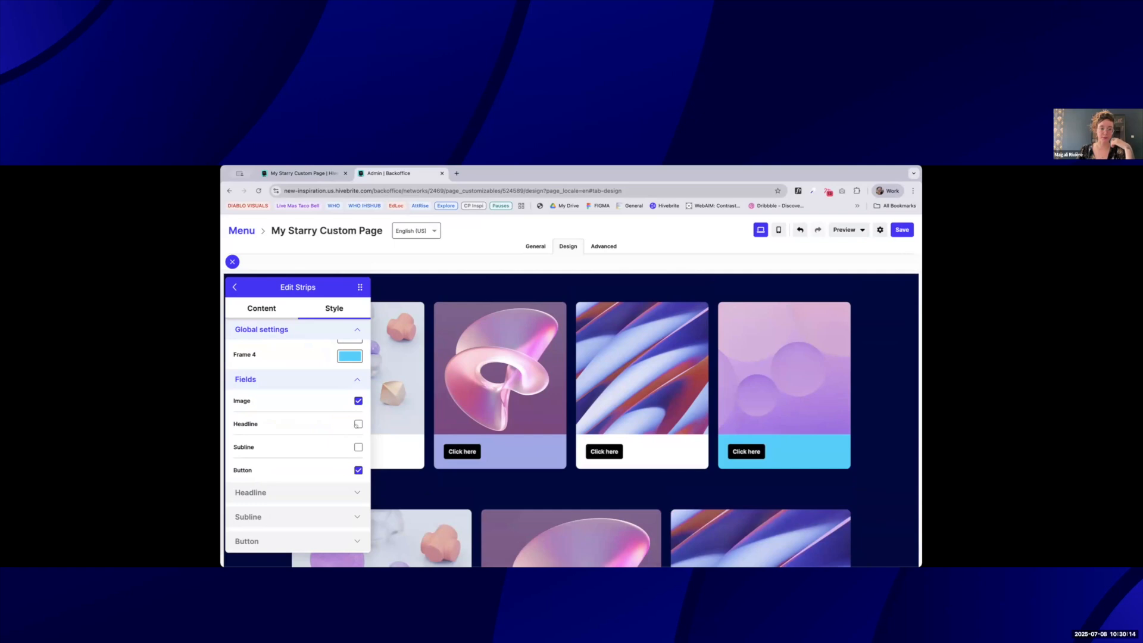
left_click(357, 424)
left_click(358, 448)
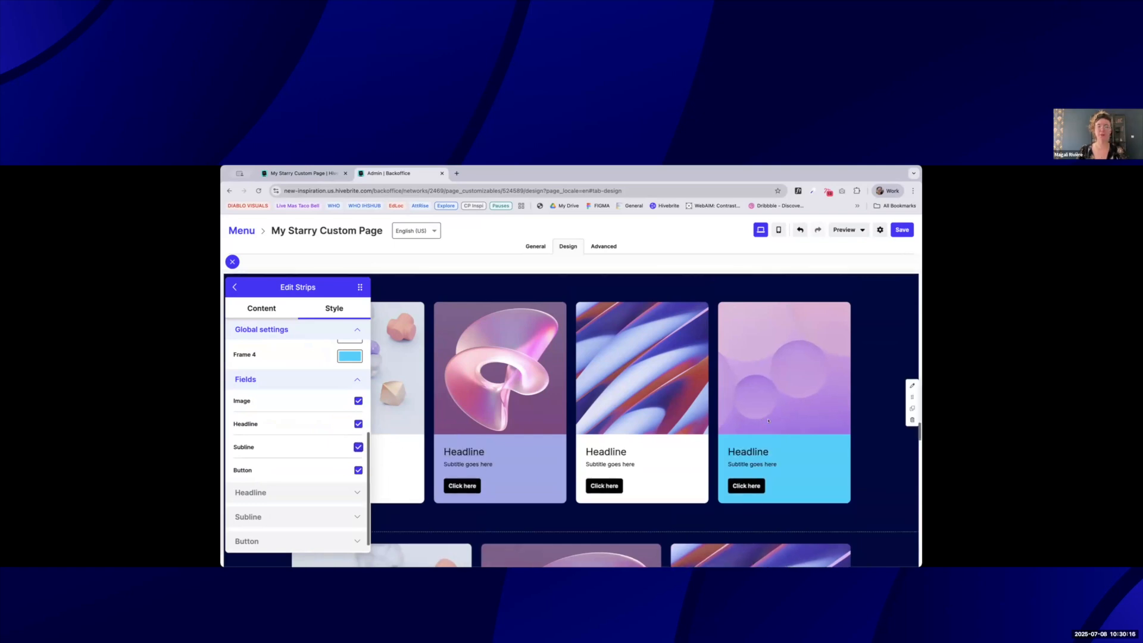
Change the background color of Frame 4 in the four-card strip to lavender 9EA8EC and leave the strip settings.
scroll(768, 421, "up", 1)
scroll(311, 391, "up", 1)
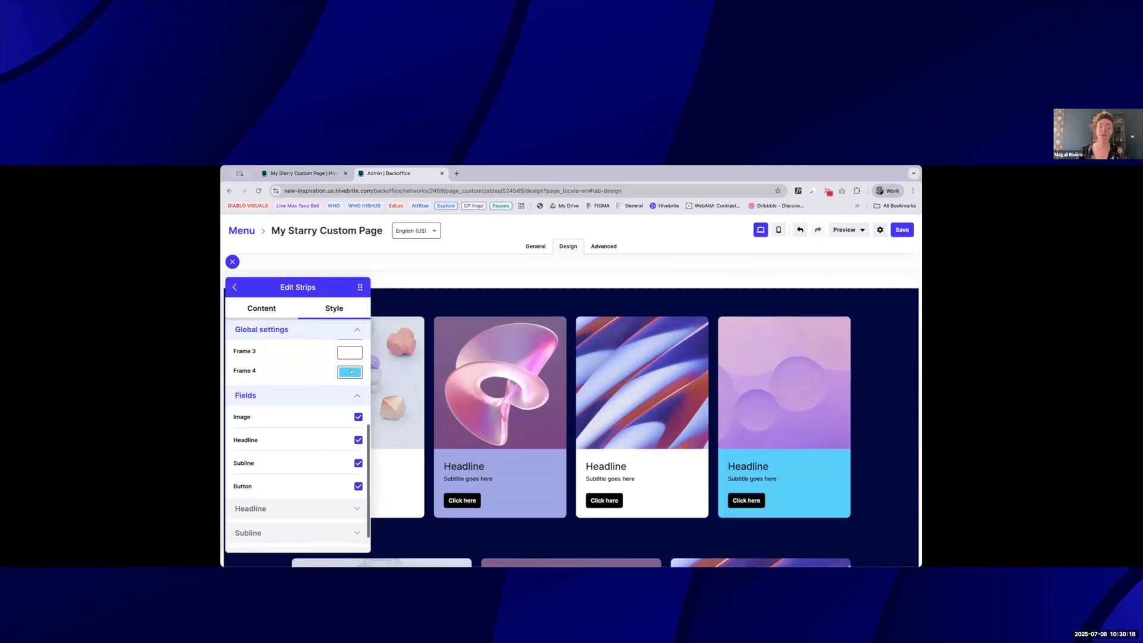
left_click(350, 372)
left_click(325, 456)
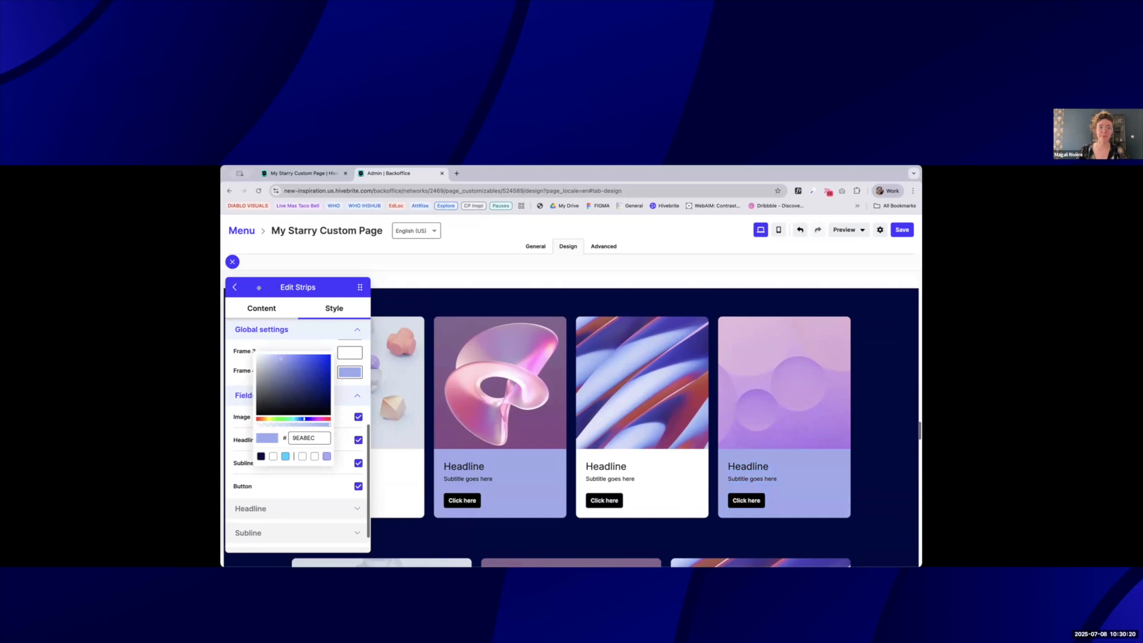
key("Escape")
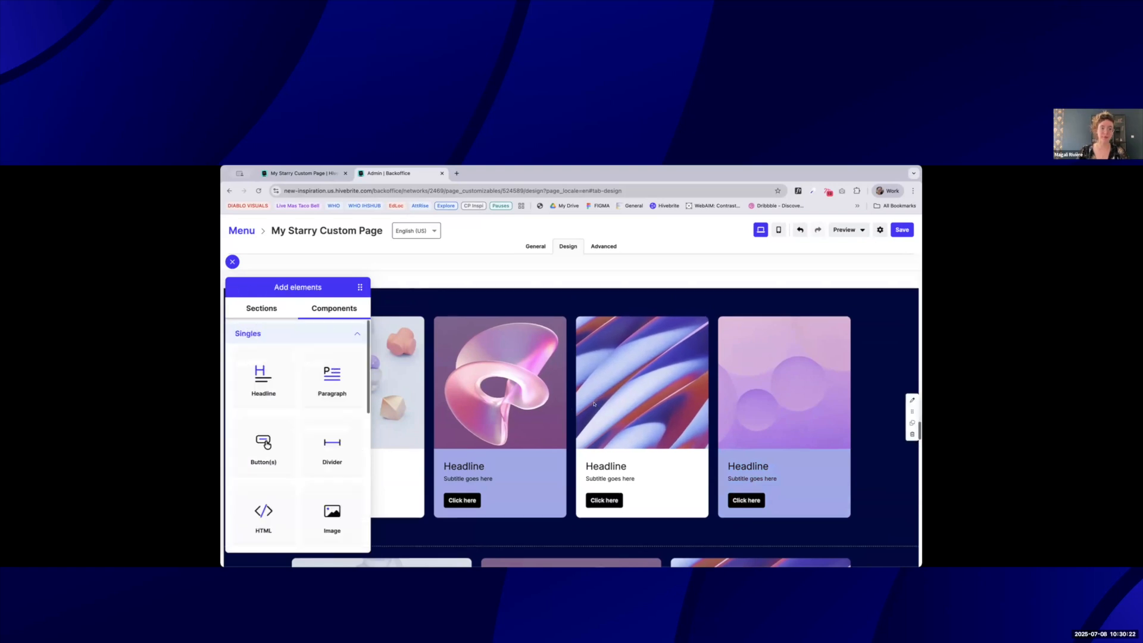
Close the floating Add elements panel and save My Starry Custom Page.
scroll(588, 404, "down", 5)
scroll(588, 404, "up", 8)
scroll(589, 404, "down", 1)
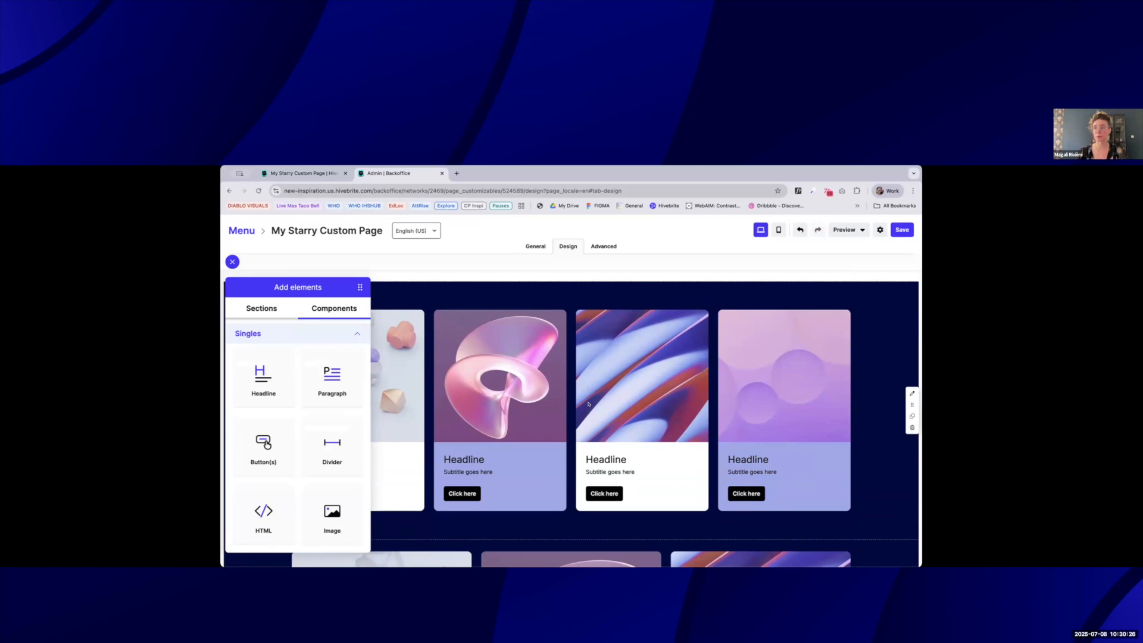
scroll(298, 441, "down", 5)
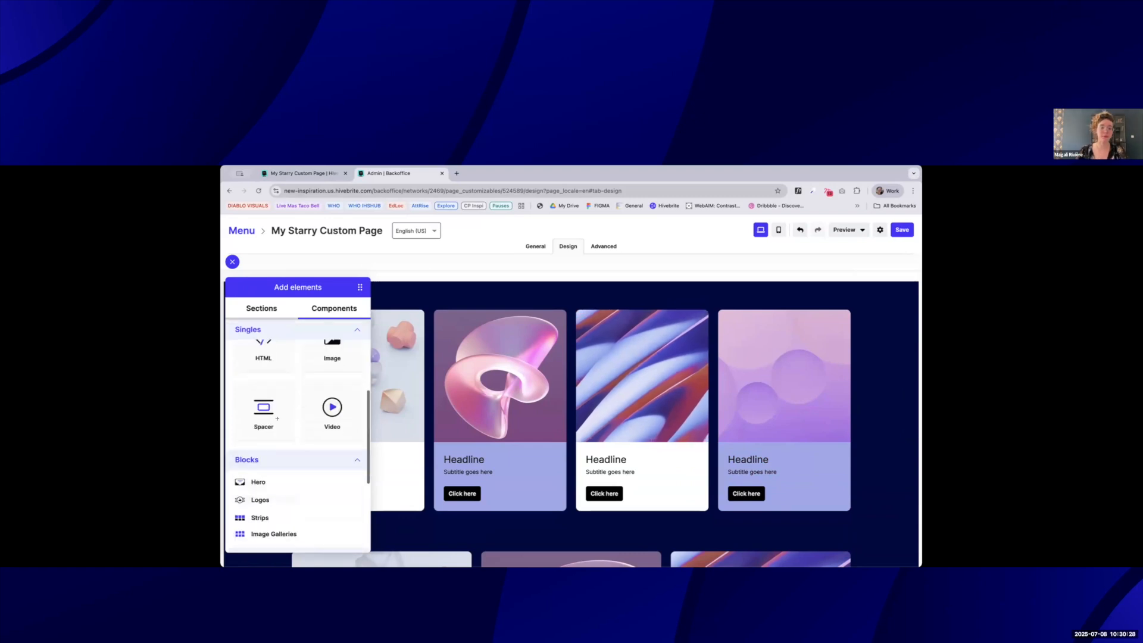
scroll(748, 351, "up", 1)
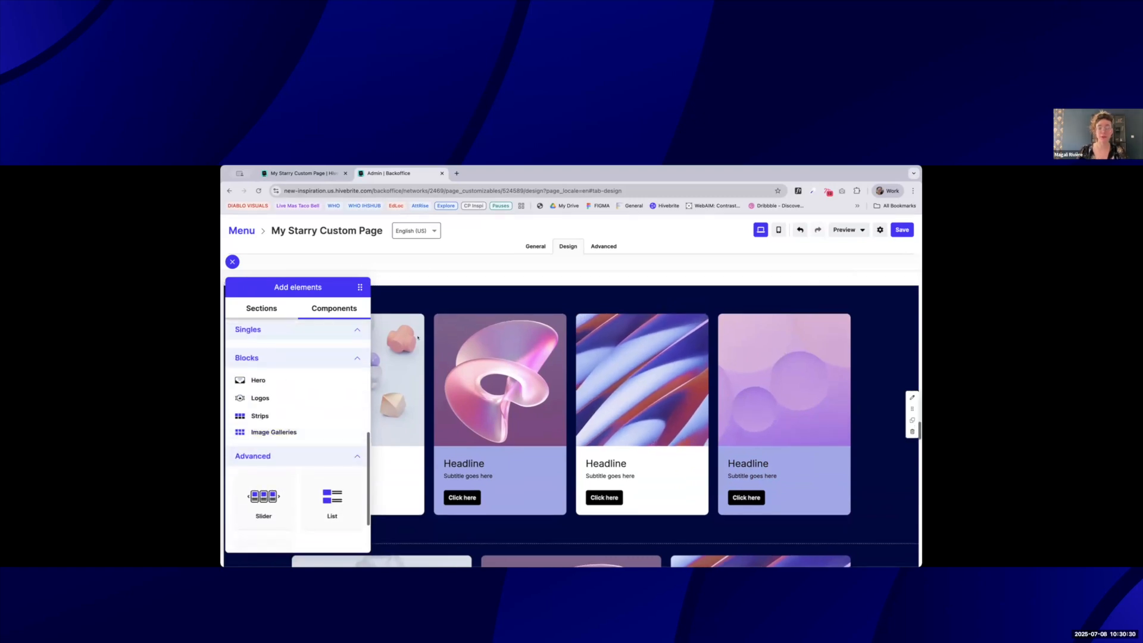
left_click(232, 262)
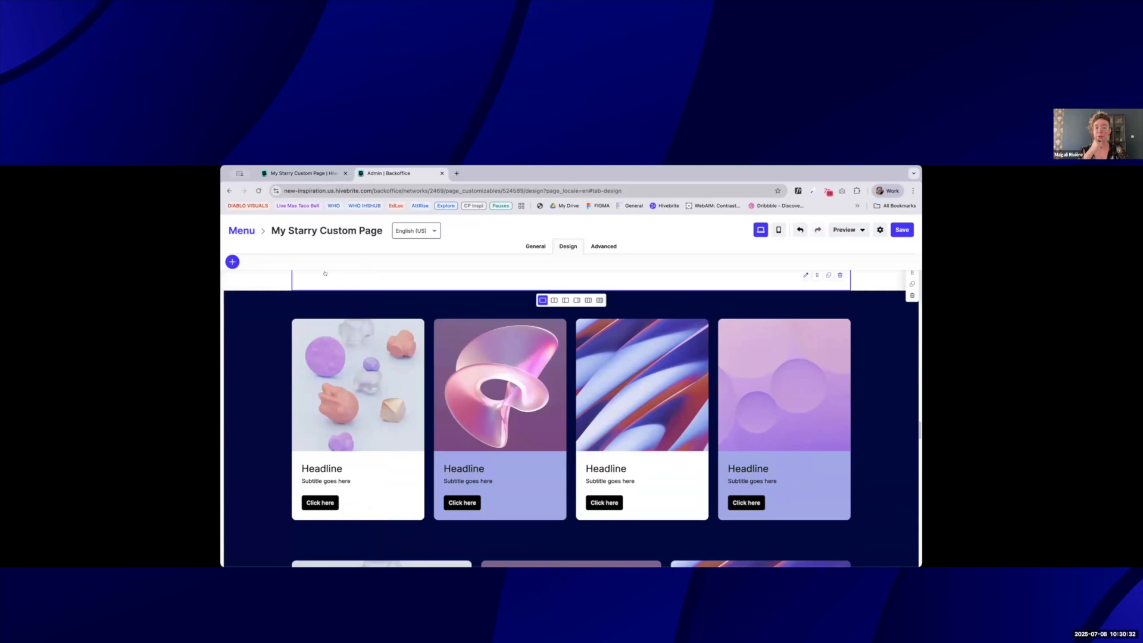
scroll(325, 273, "down", 1)
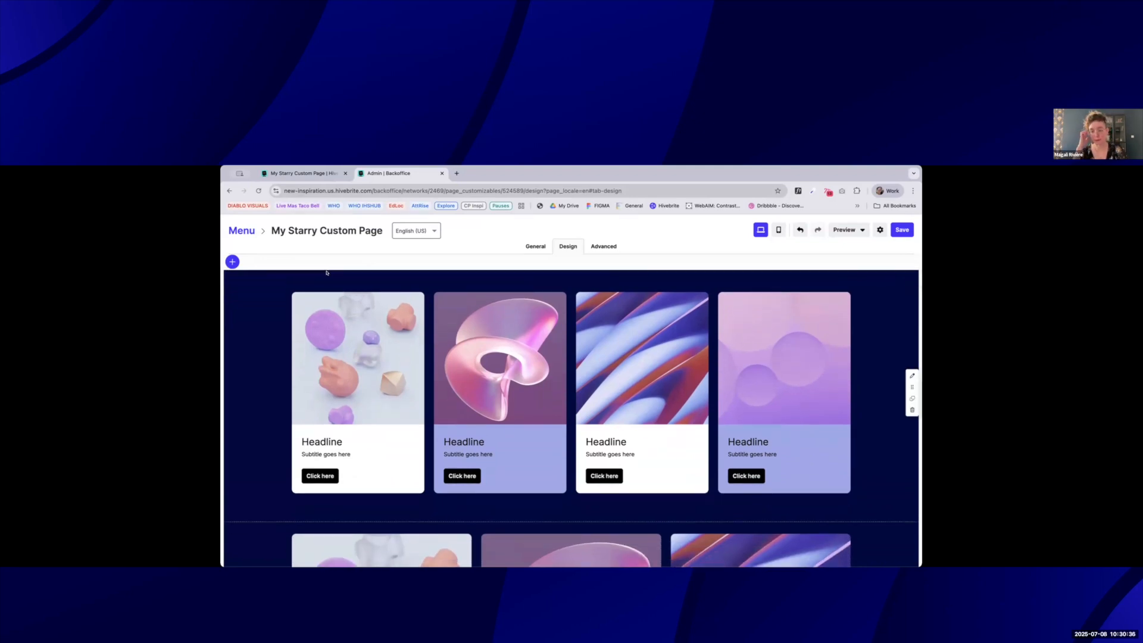
scroll(326, 273, "up", 1)
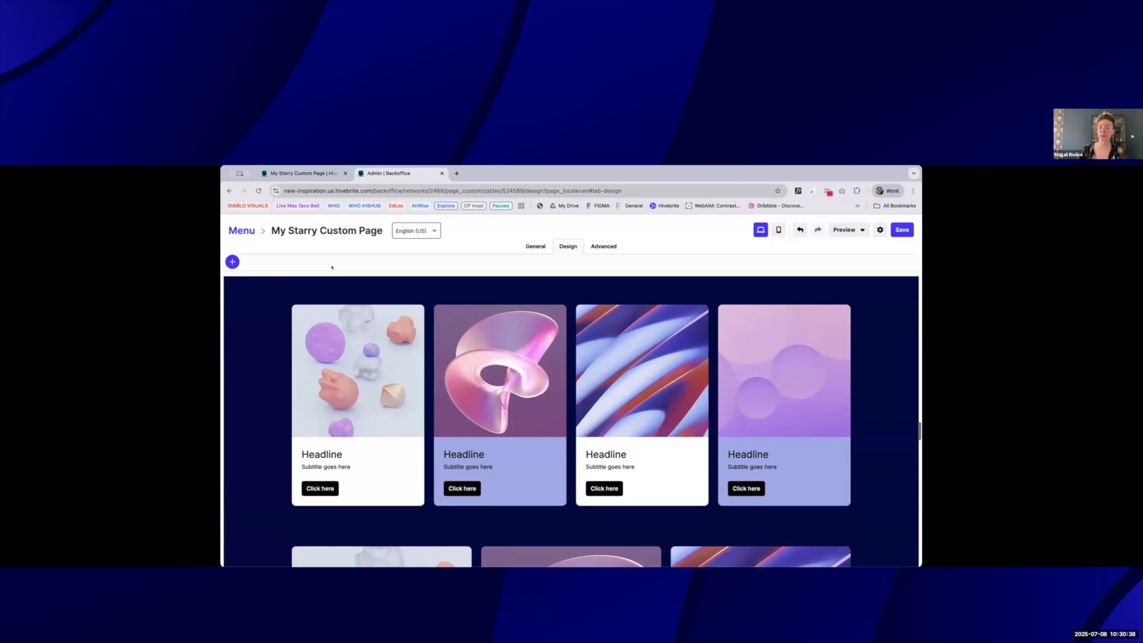
left_click(902, 230)
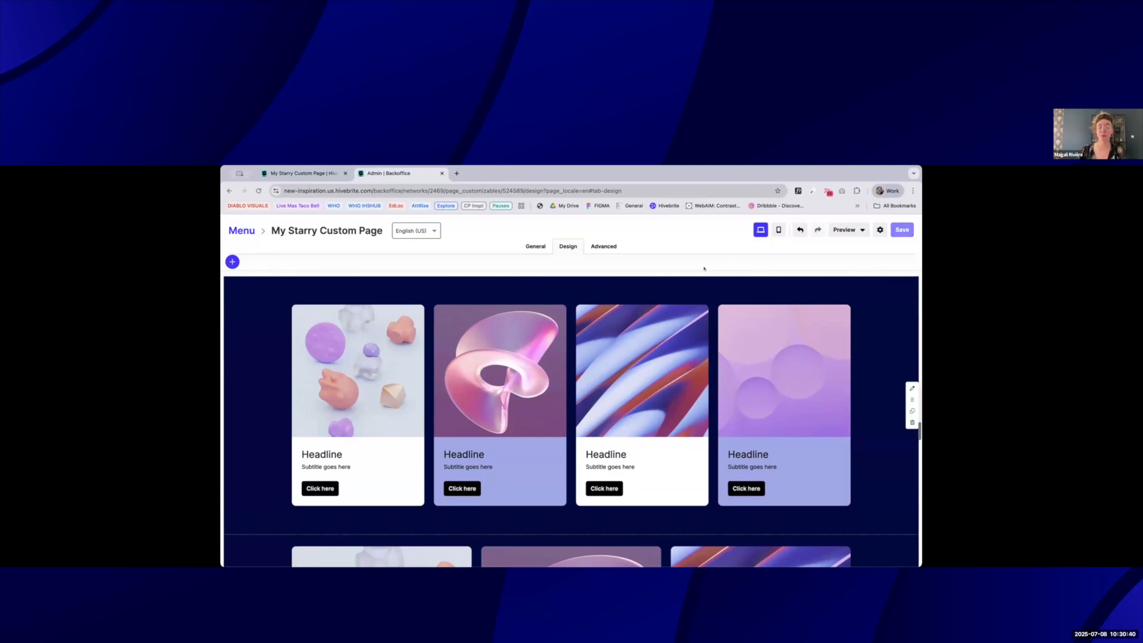
Switch to the live My Starry Custom Page and look over its card strips and testimonial area.
key("ctrl+shift+Tab")
scroll(693, 405, "down", 5)
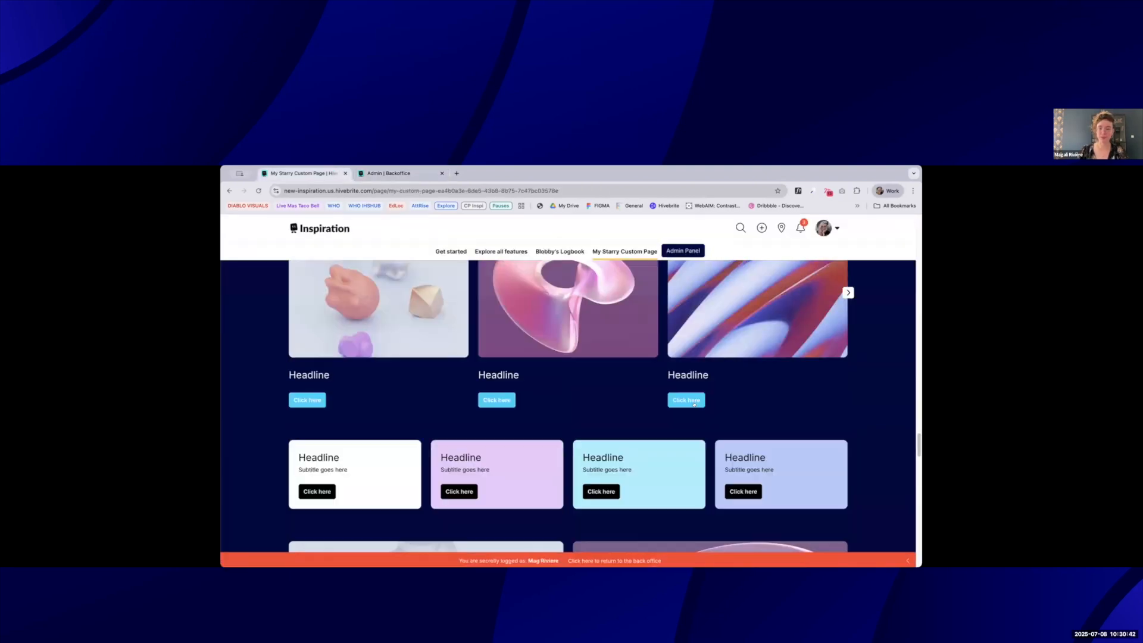
scroll(693, 405, "up", 6)
scroll(691, 405, "down", 4)
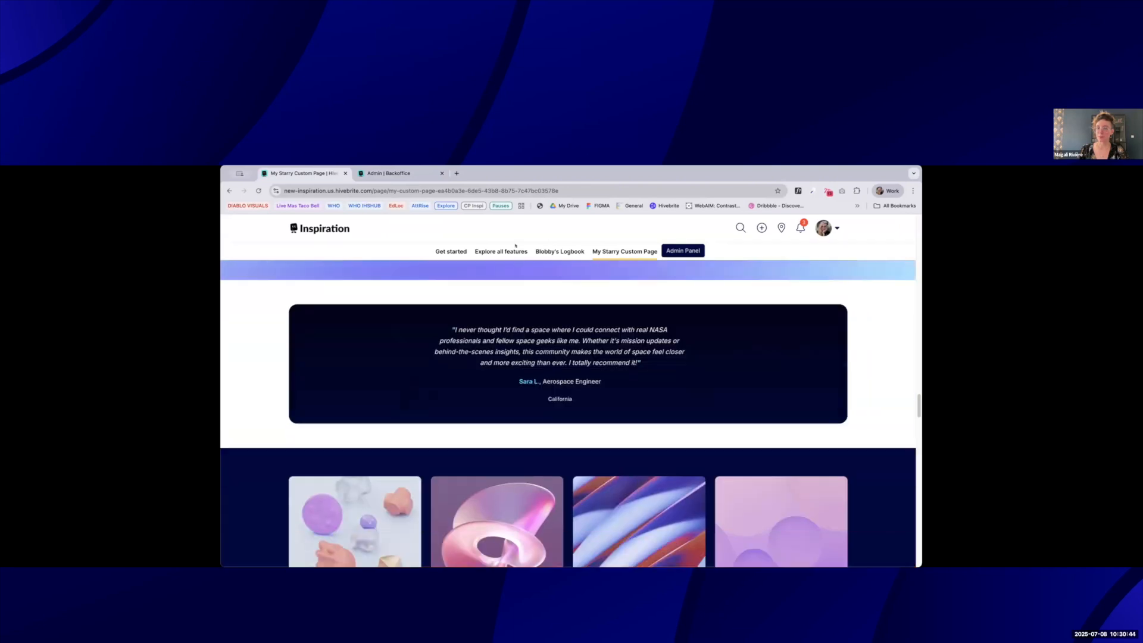
Return to the page builder, find the Join Discussions section and browse the available single, block and advanced components.
left_click(384, 173)
scroll(808, 436, "up", 2)
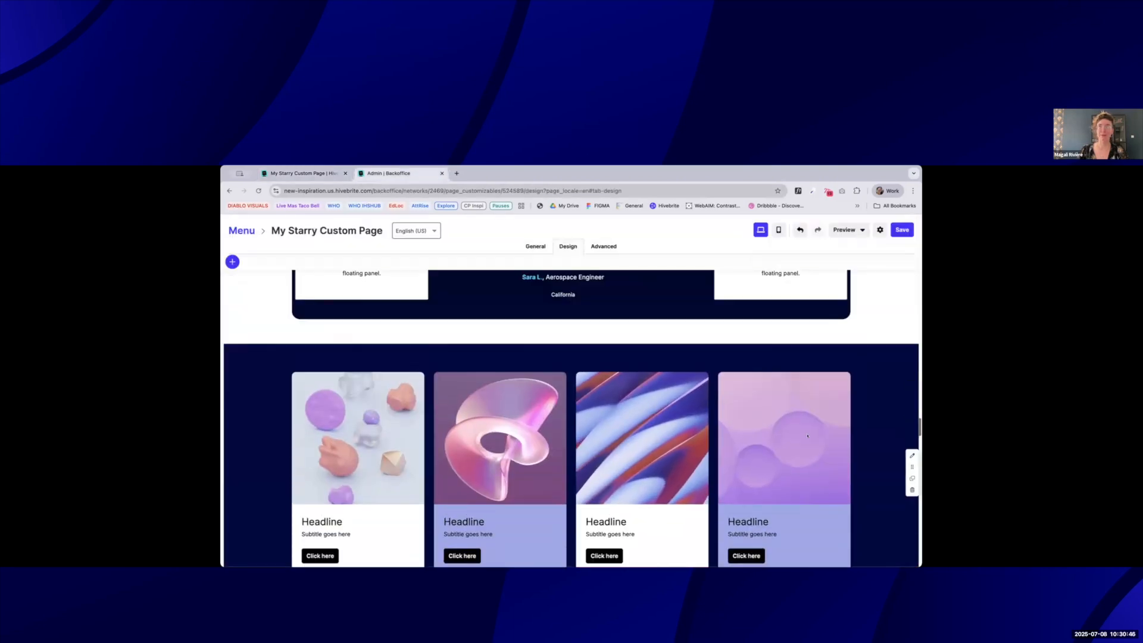
scroll(807, 436, "down", 2)
scroll(807, 436, "up", 8)
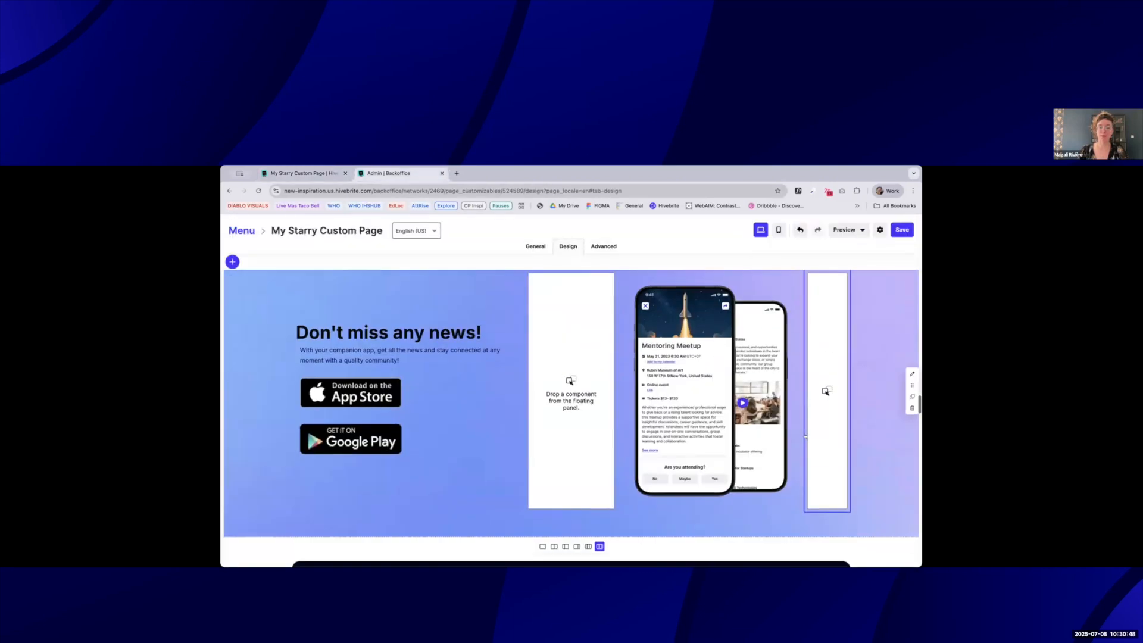
scroll(807, 437, "up", 10)
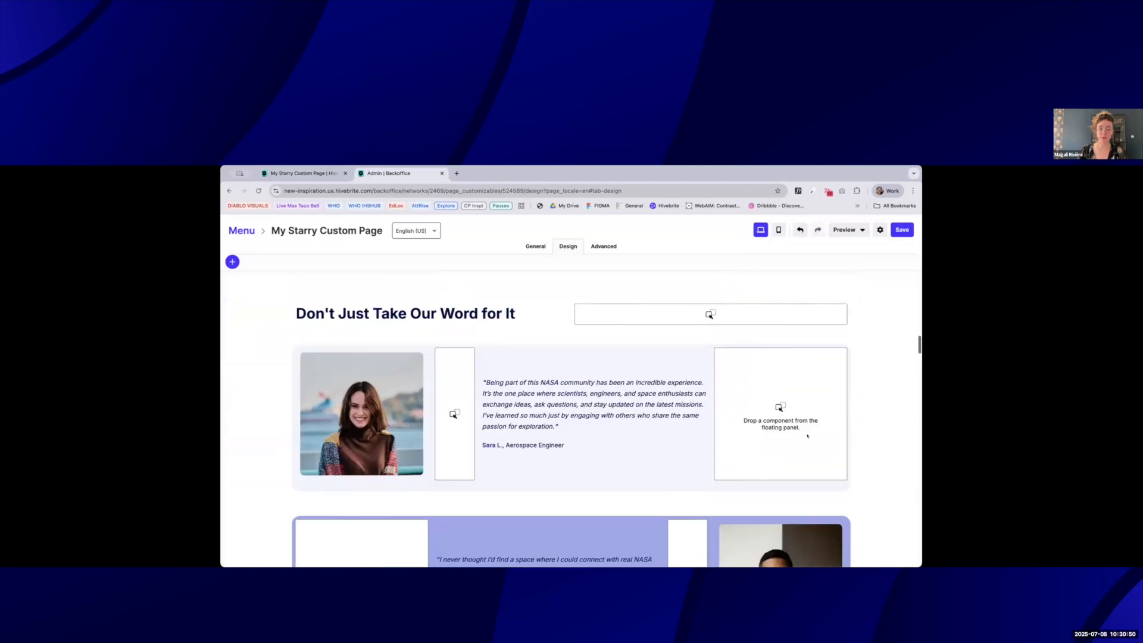
scroll(807, 436, "up", 5)
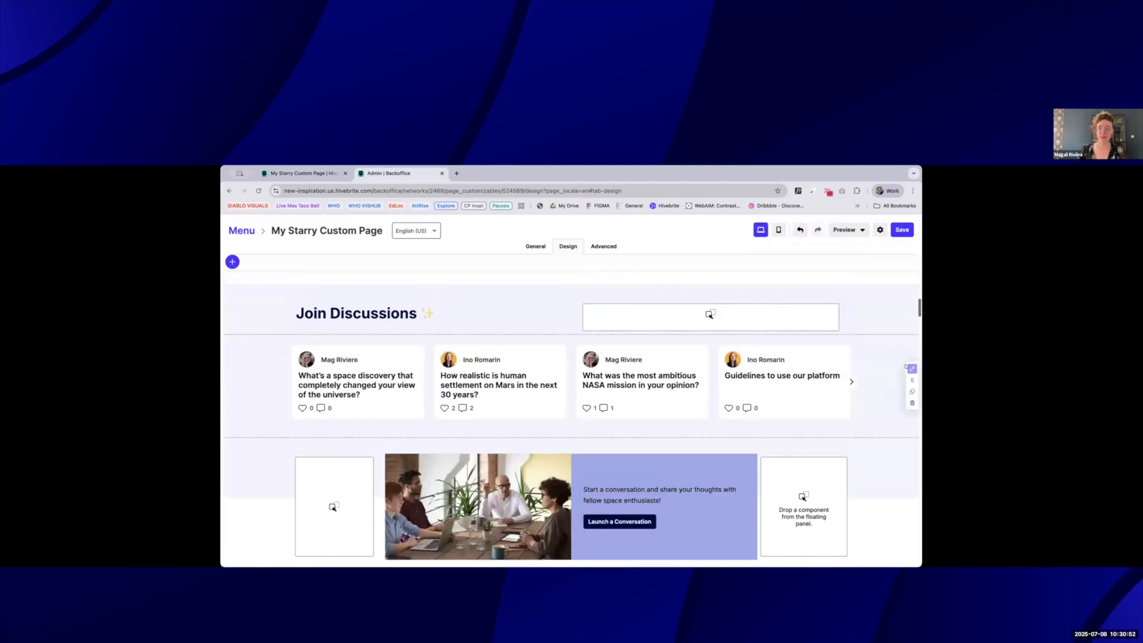
left_click(912, 369)
left_click(234, 288)
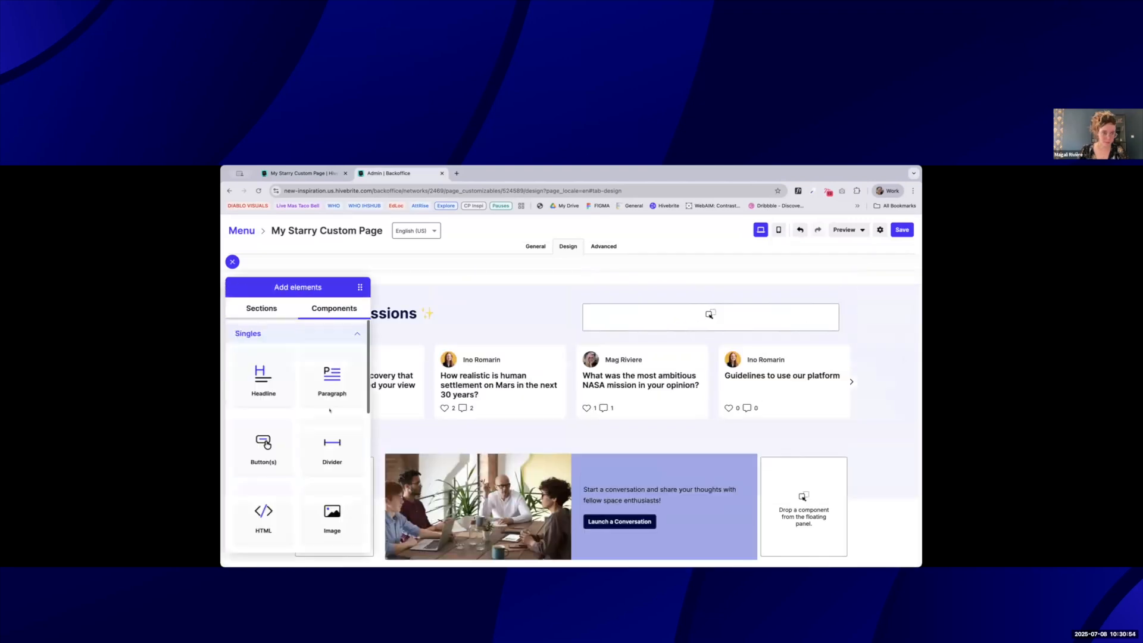
scroll(246, 417, "down", 5)
scroll(250, 456, "down", 2)
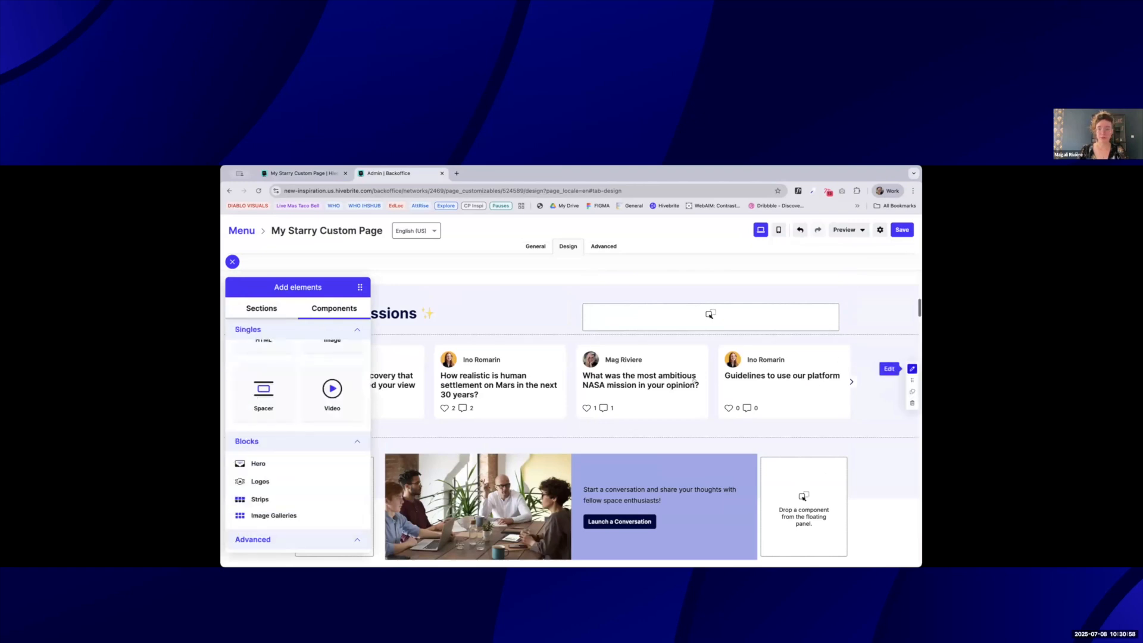
Filter the Join Discussions forum slider by the Discussions and Recommendations categories, and close the settings panel.
left_click(912, 368)
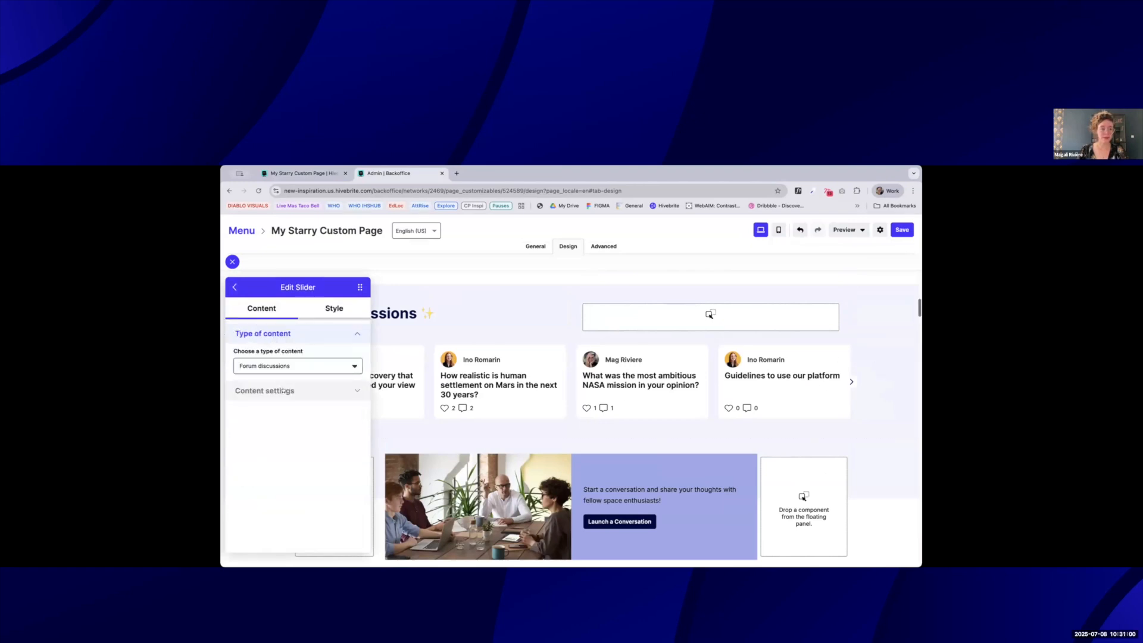
left_click(283, 390)
left_click(292, 521)
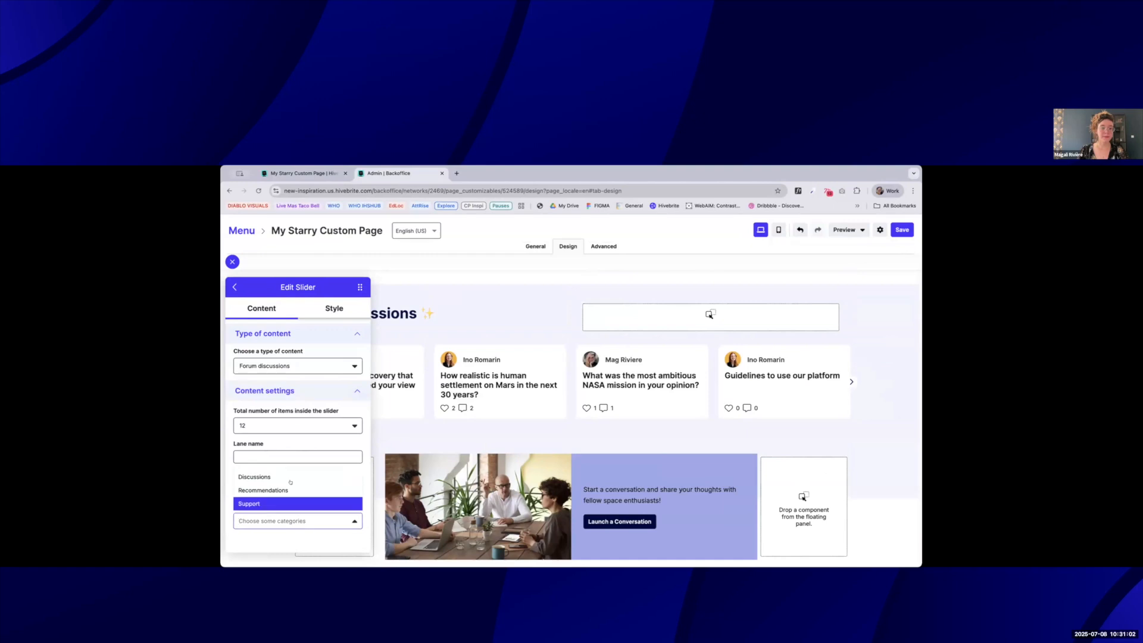
left_click(287, 478)
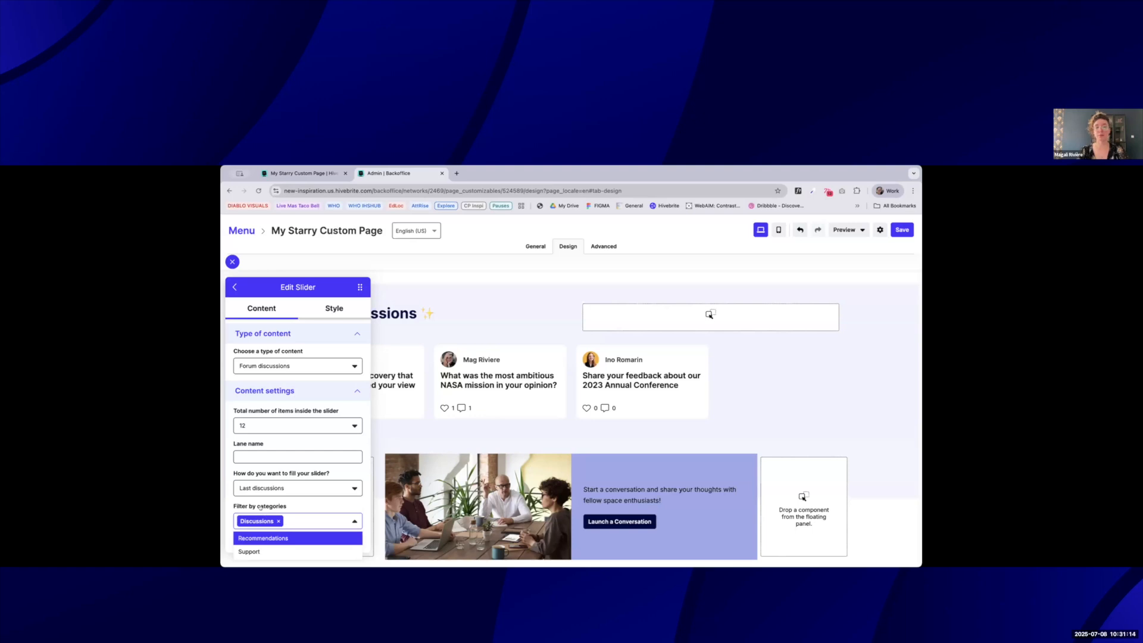
left_click(272, 538)
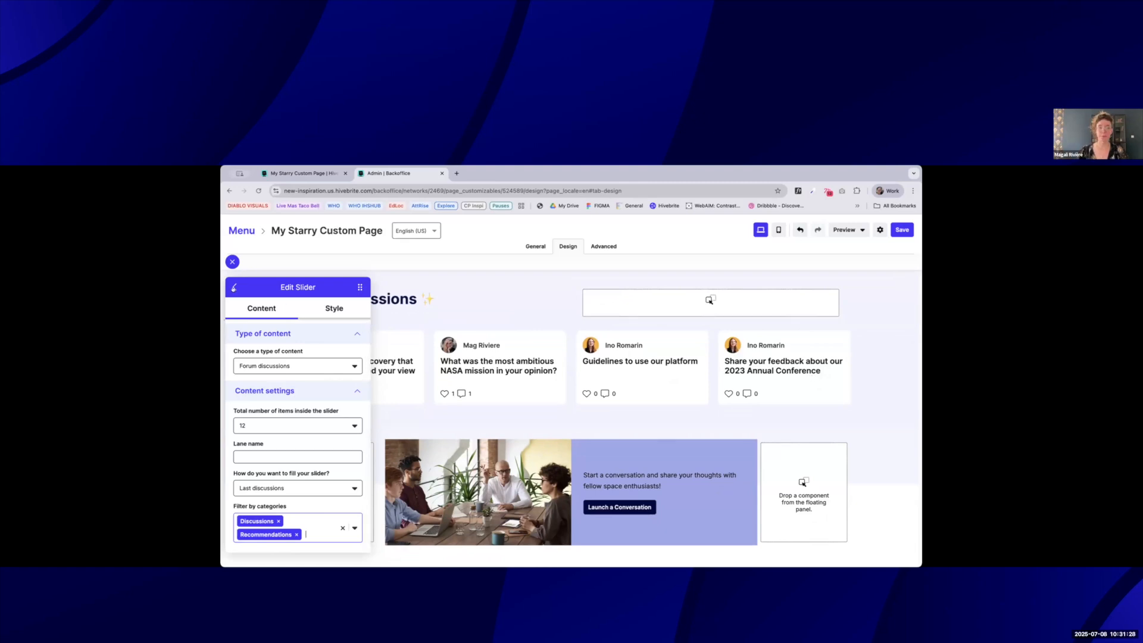
left_click(227, 287)
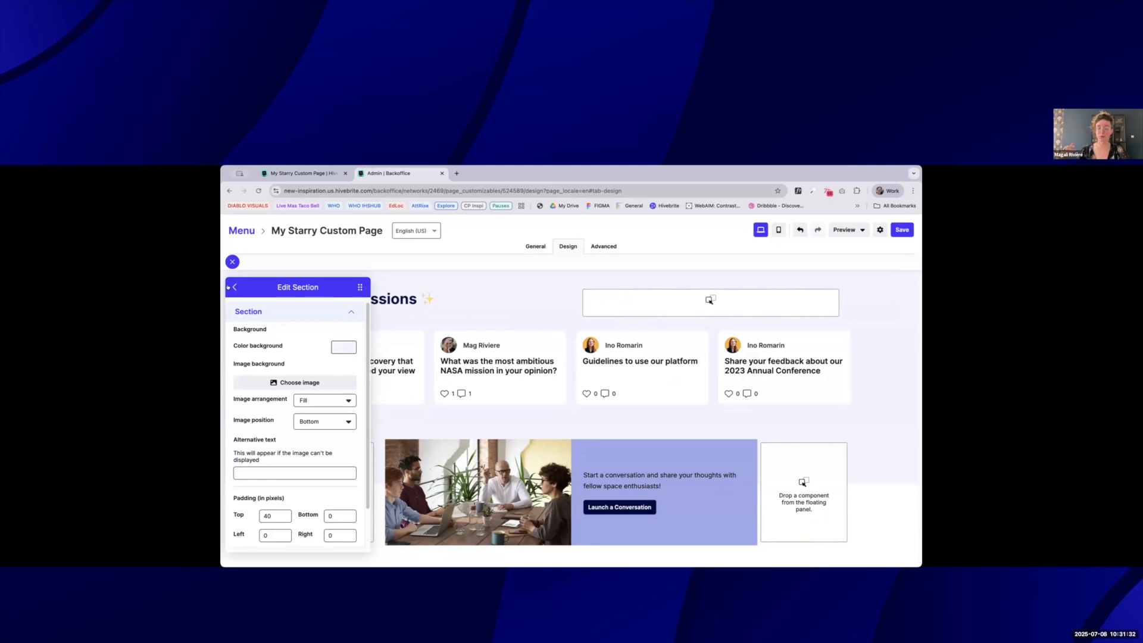
scroll(631, 381, "down", 1)
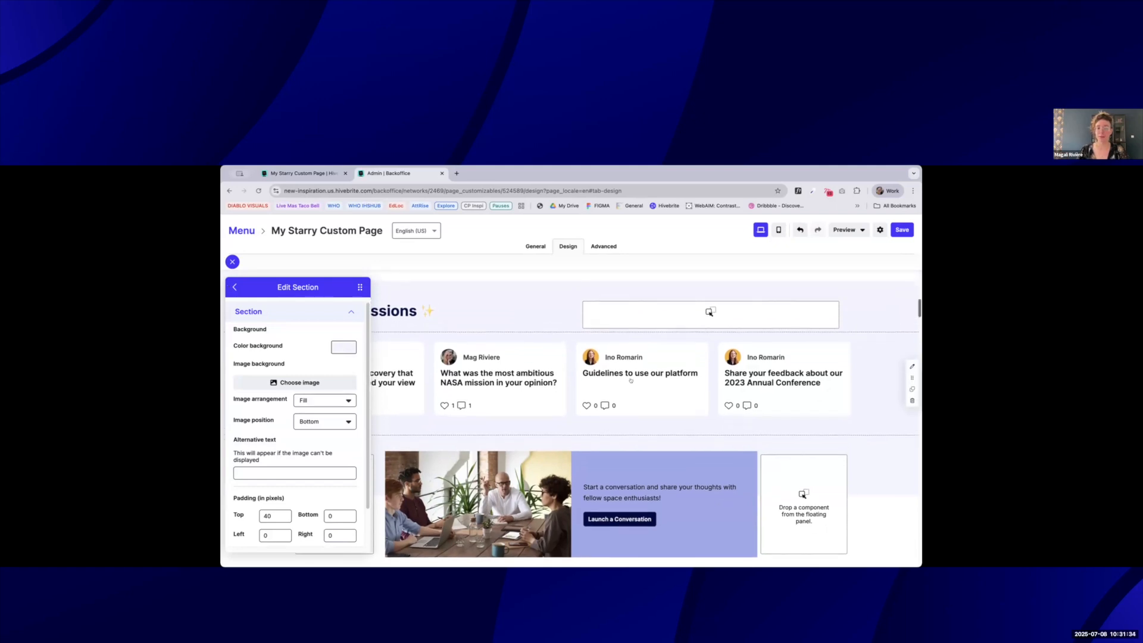
scroll(631, 380, "down", 1)
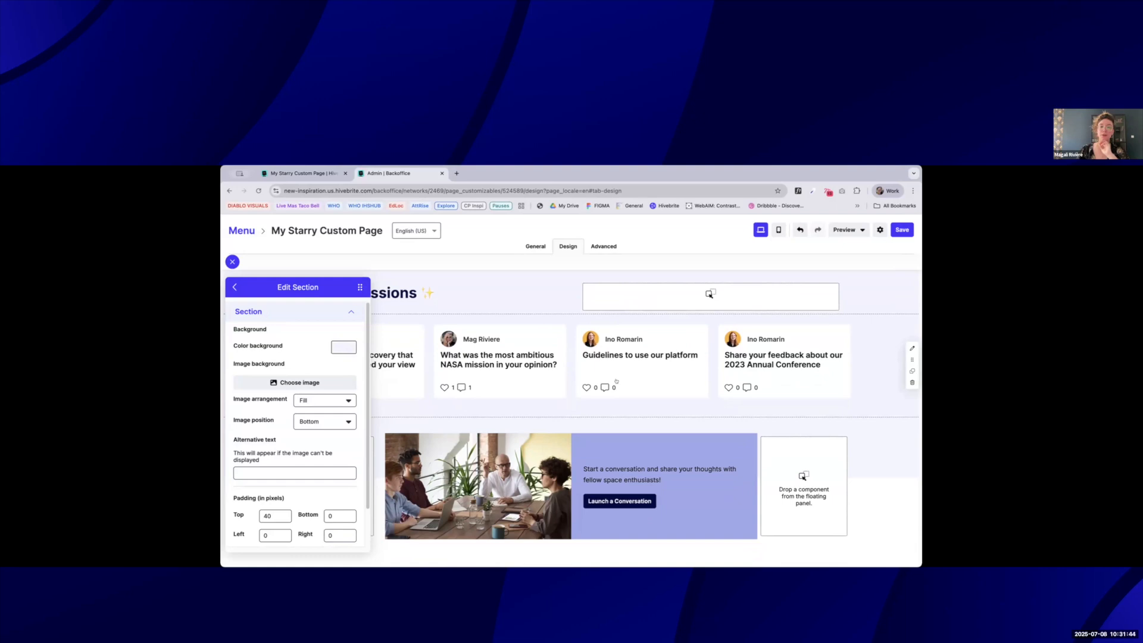
left_click(232, 262)
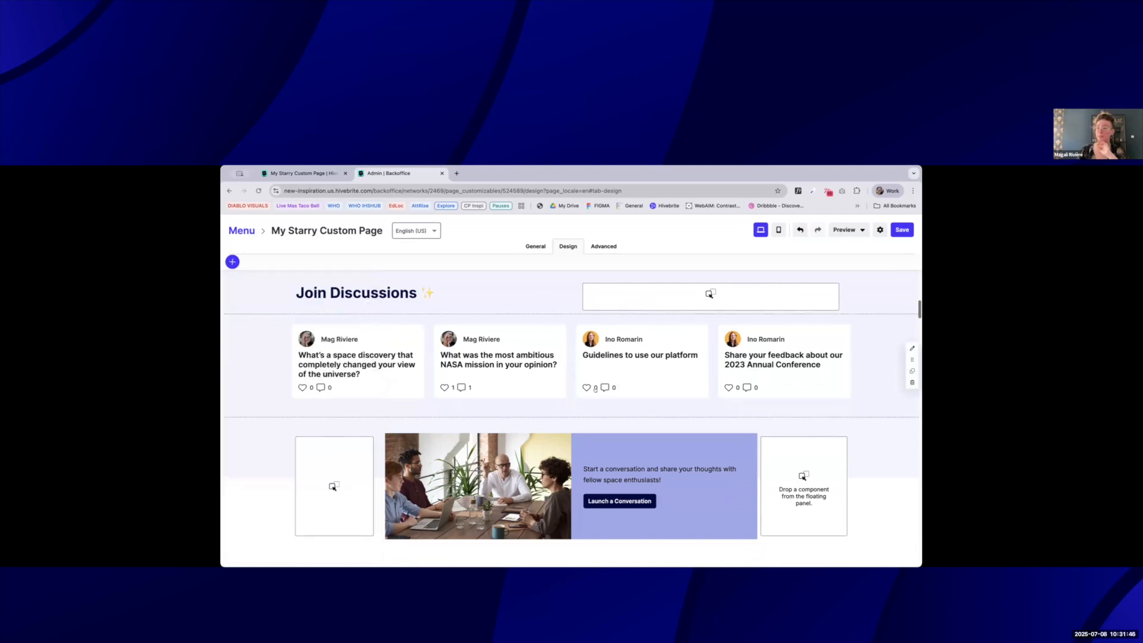